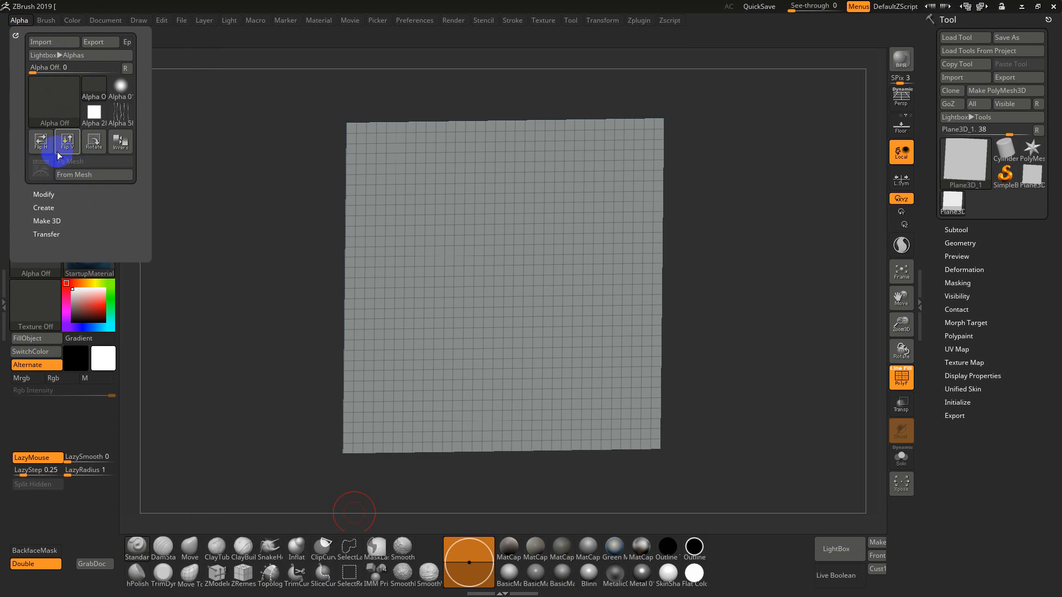
# Step: Import axe_silhoutte.psd from the Downloads folder as the brush alpha
pyautogui.click(56, 111)
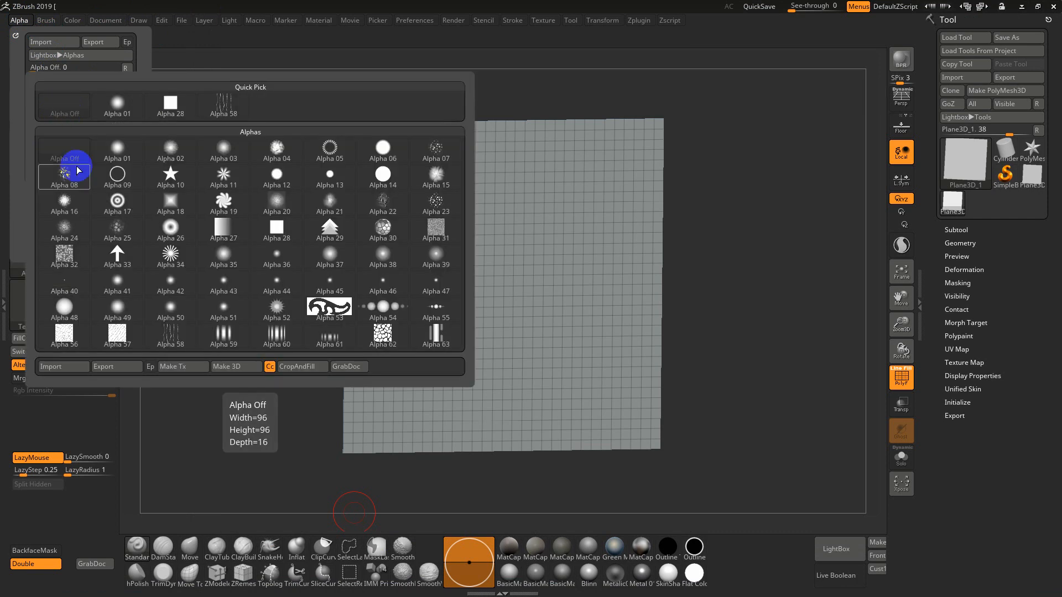
pyautogui.click(77, 365)
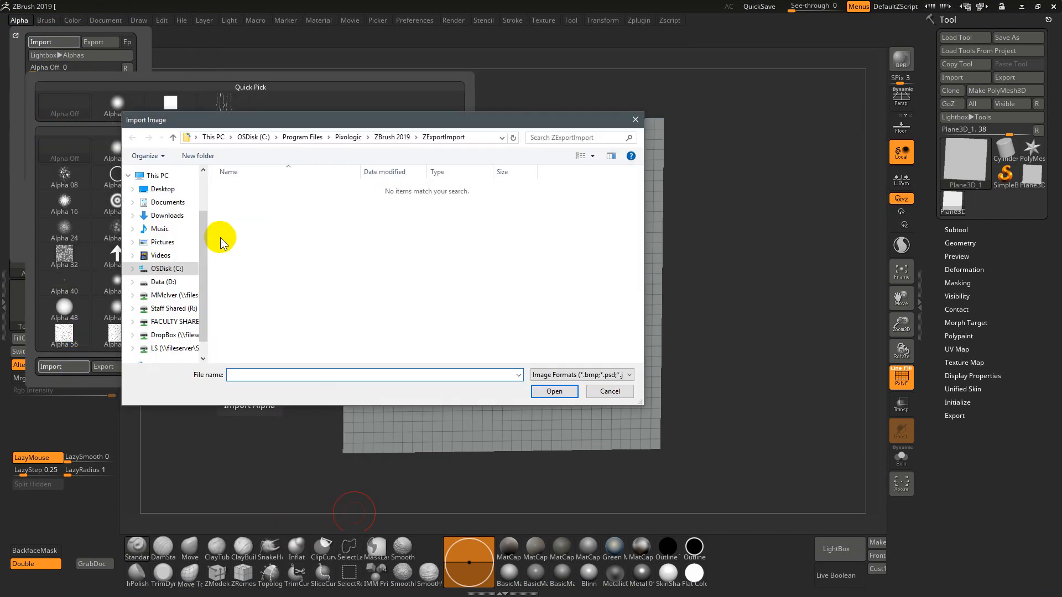
pyautogui.click(167, 215)
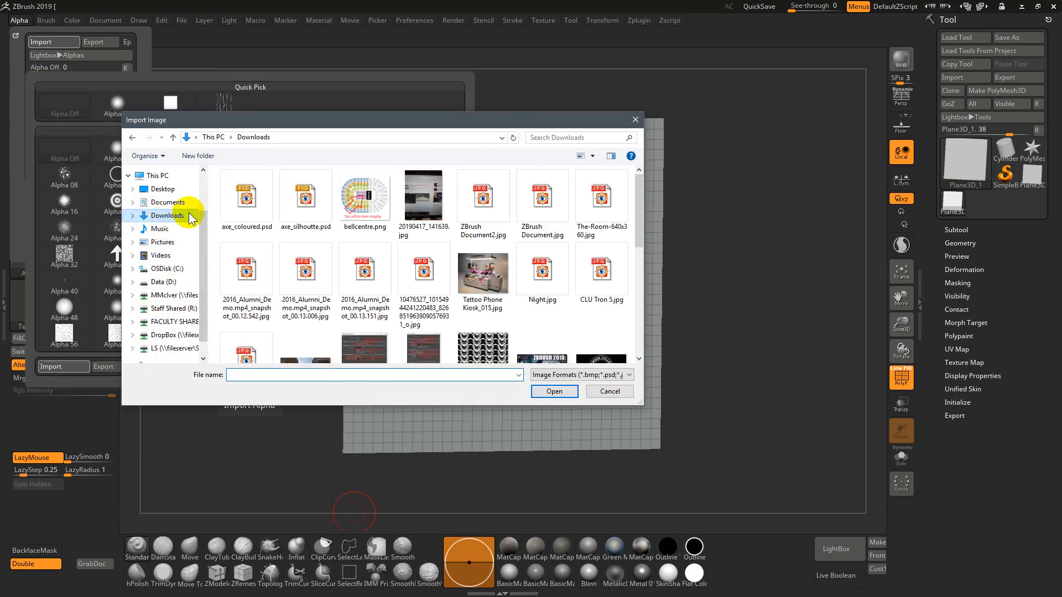
pyautogui.click(268, 203)
pyautogui.doubleClick(306, 198)
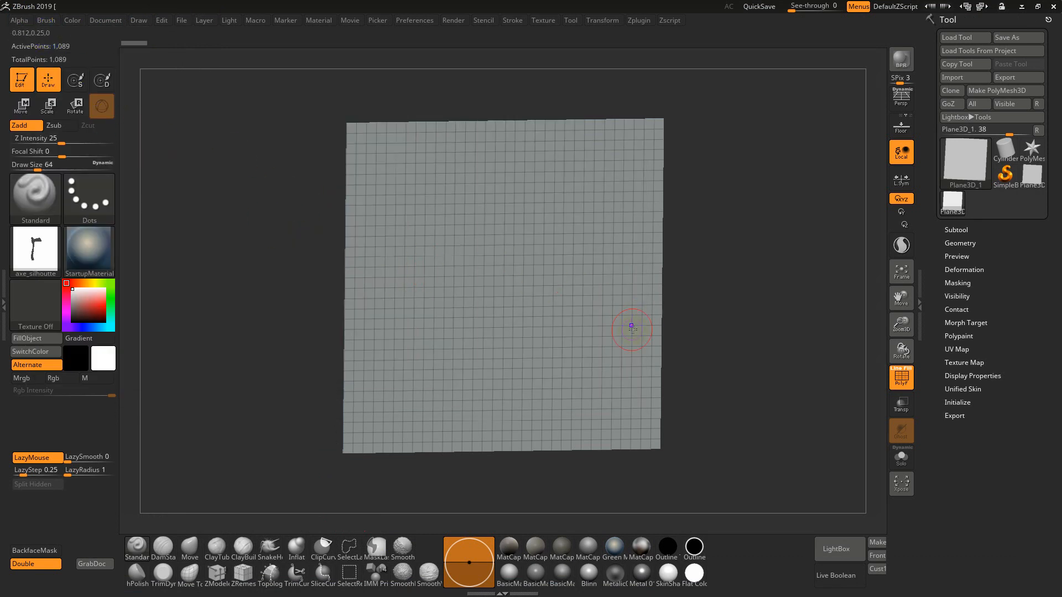
# Step: Hide the plane's polyframe and convert the plane to a PolyMesh3D
pyautogui.hotkey('shift', 'f')
pyautogui.click(516, 290)
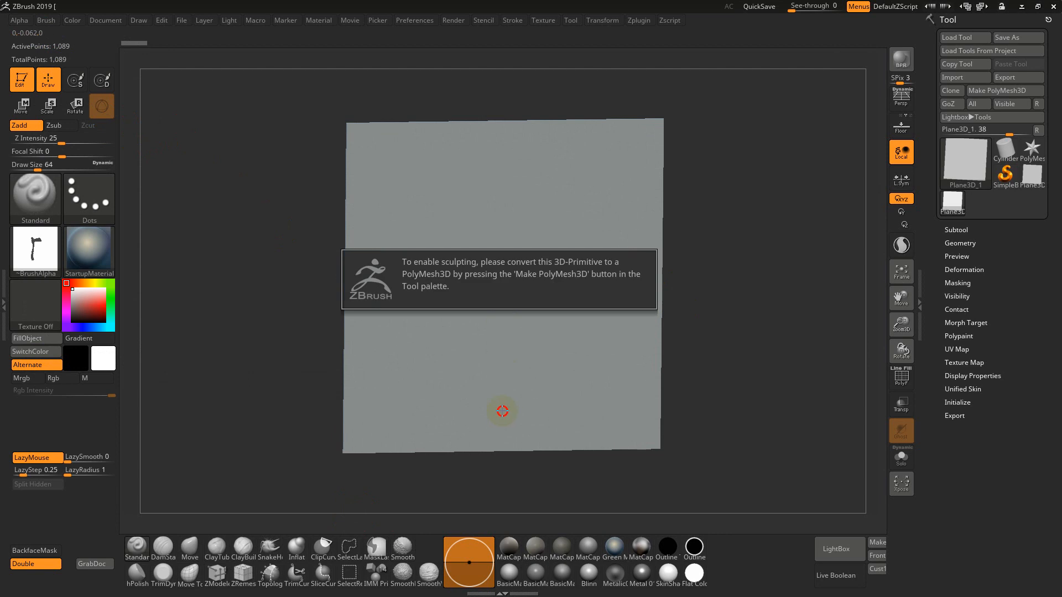
pyautogui.click(986, 91)
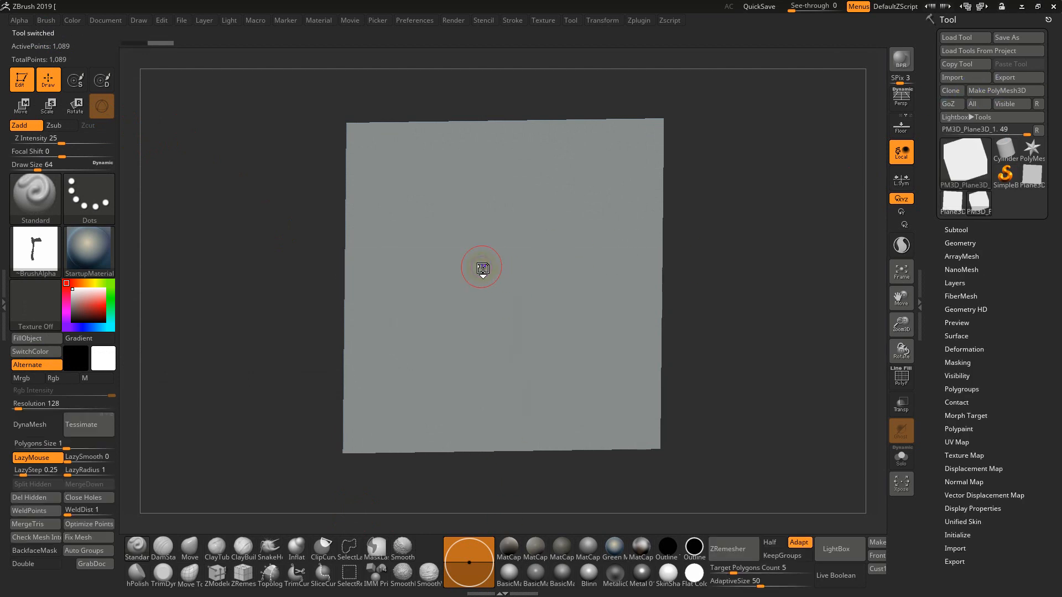
# Step: Set the Standard brush's stroke to DragRect and try stamping the axe alpha onto the centre of the plane
pyautogui.click(89, 197)
pyautogui.click(214, 204)
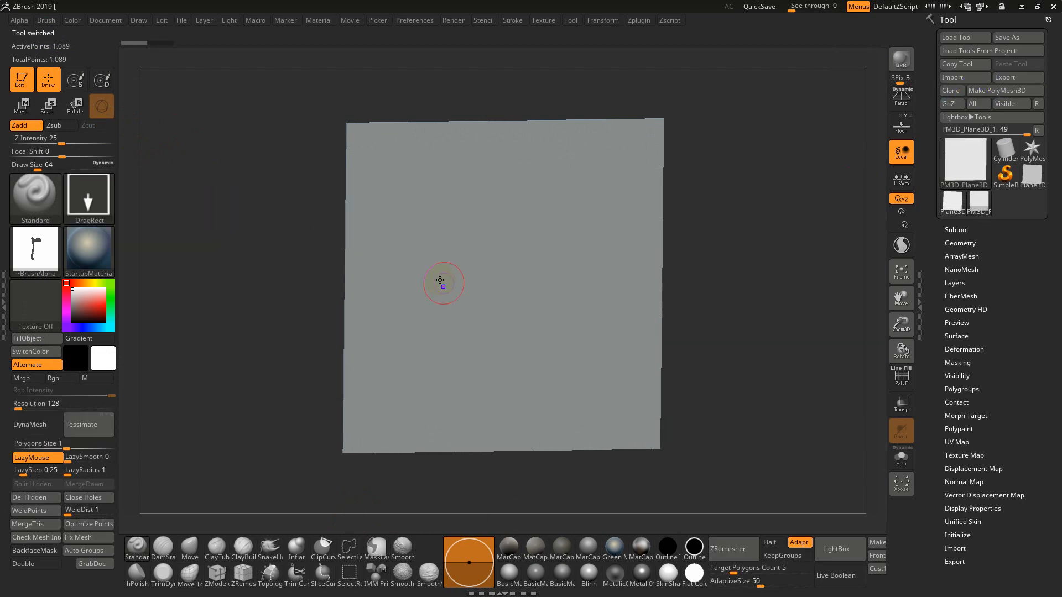
pyautogui.moveTo(504, 286); pyautogui.dragTo(512, 508)
pyautogui.moveTo(686, 371); pyautogui.dragTo(708, 333)
pyautogui.hotkey('ctrl', 'z')
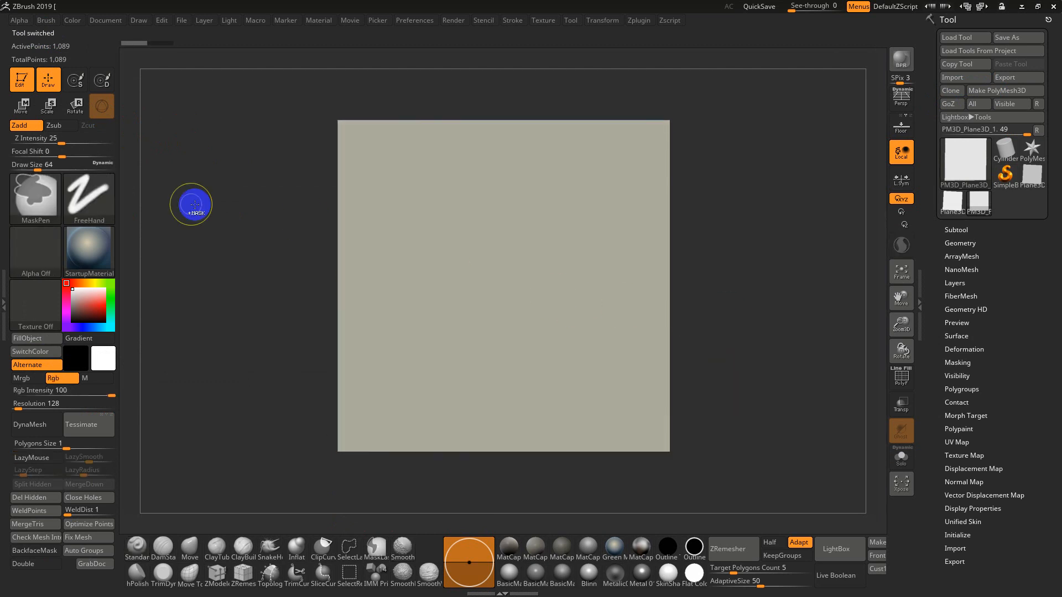
# Step: Give the MaskPen a DragRect stroke and the axe_silhoutte alpha, and try masking the axe shape onto the plane
pyautogui.click(90, 198)
pyautogui.click(205, 204)
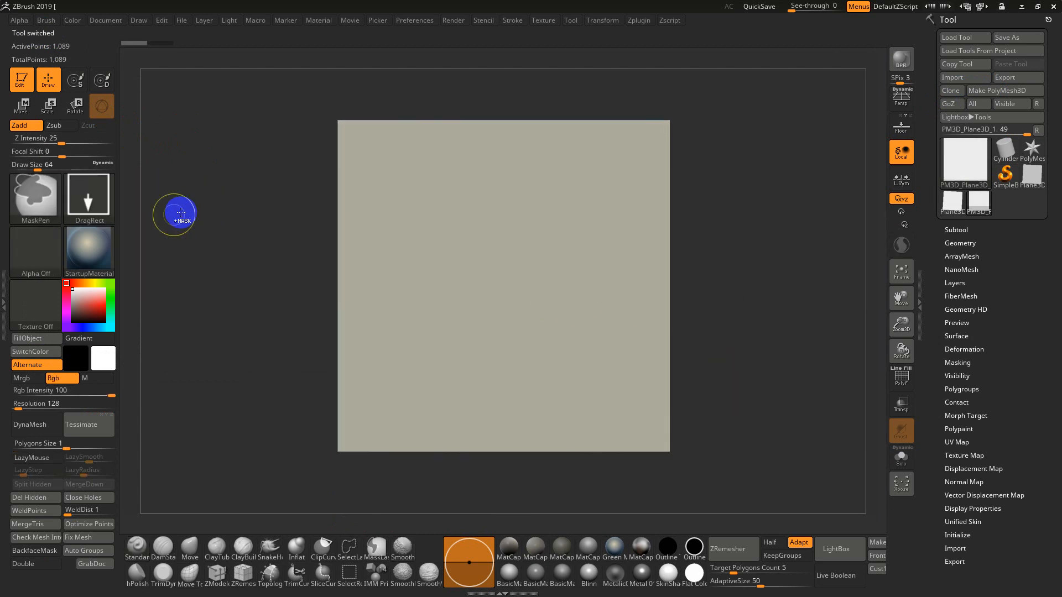
pyautogui.click(44, 244)
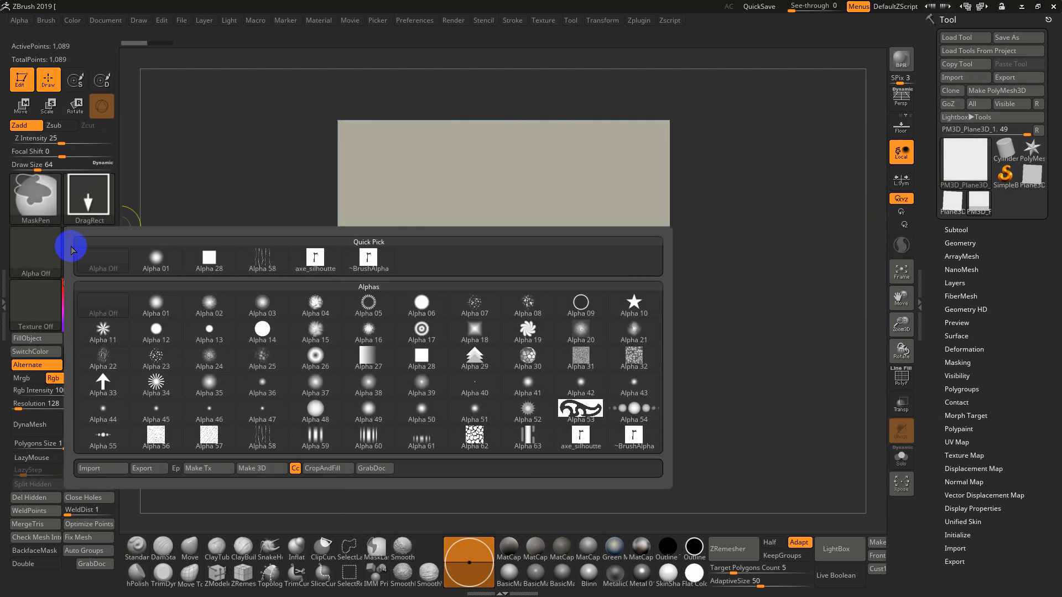
pyautogui.click(316, 264)
pyautogui.keyDown('ctrl'); pyautogui.moveTo(505, 287); pyautogui.dragTo(504, 543); pyautogui.keyUp('ctrl')
pyautogui.hotkey('ctrl', 'z')
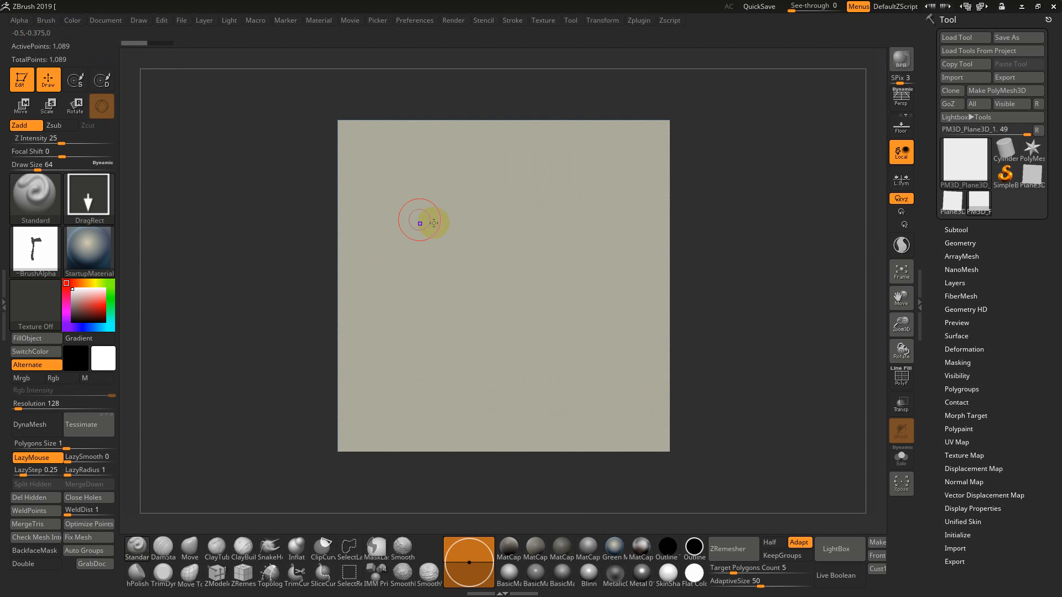
# Step: Generate a 3D mesh from the axe brush alpha and view it at an angle
pyautogui.click(25, 21)
pyautogui.click(51, 94)
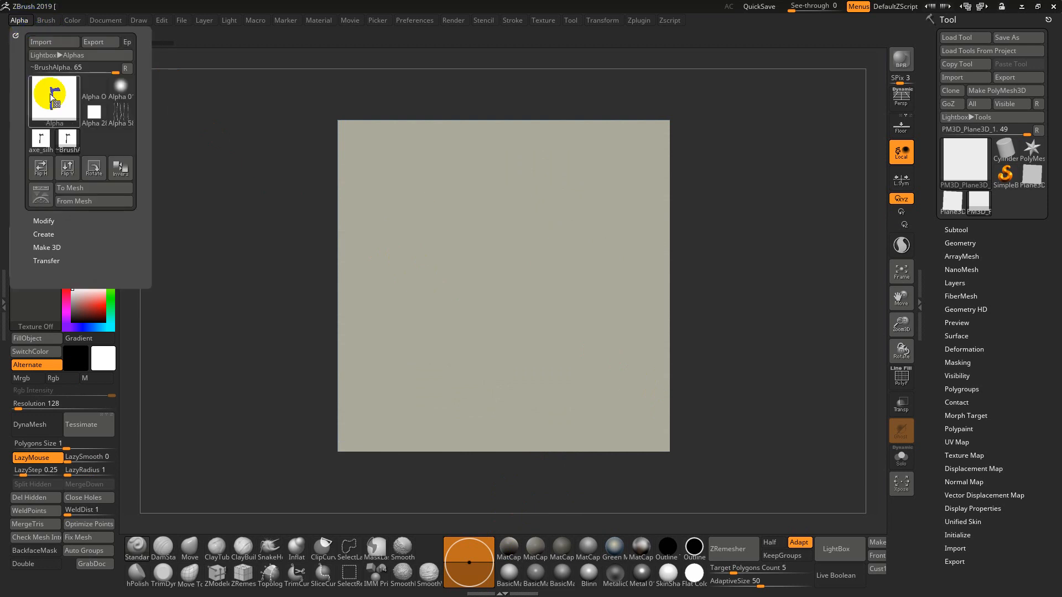
pyautogui.moveTo(51, 94)
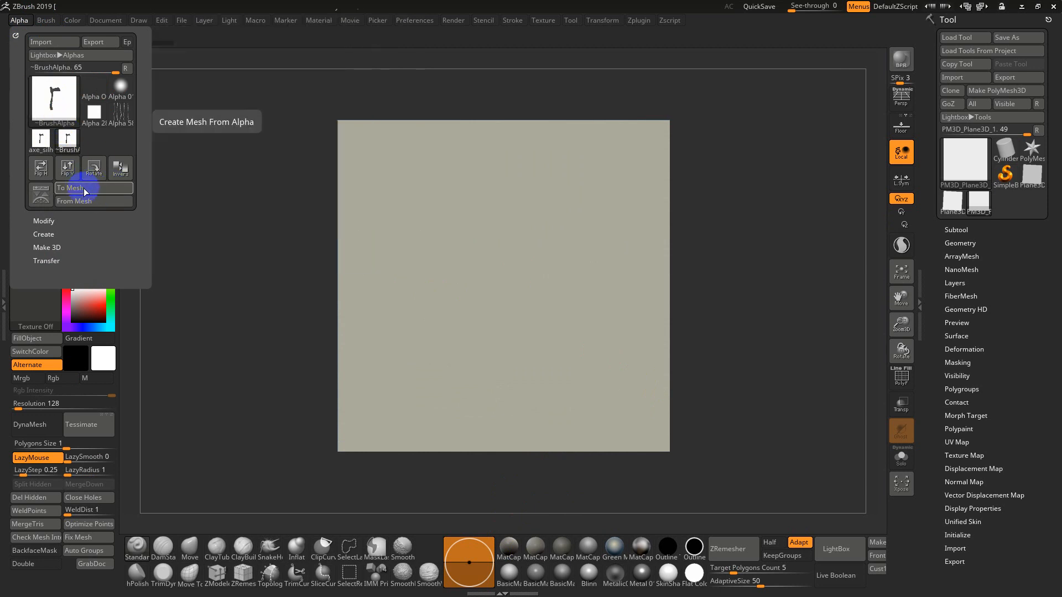
pyautogui.click(84, 188)
pyautogui.moveTo(619, 263)
pyautogui.mouseDown()
pyautogui.moveTo(770, 267)
pyautogui.moveTo(716, 267)
pyautogui.moveTo(643, 209)
pyautogui.mouseUp()
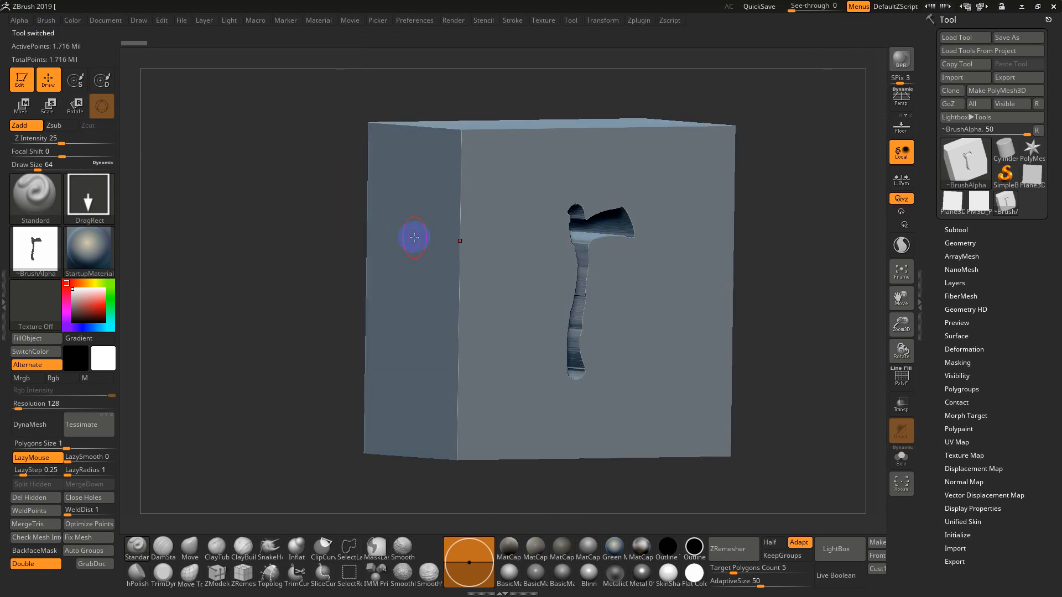
# Step: Invert the axe brush alpha and generate a new 3D mesh from it
pyautogui.click(47, 254)
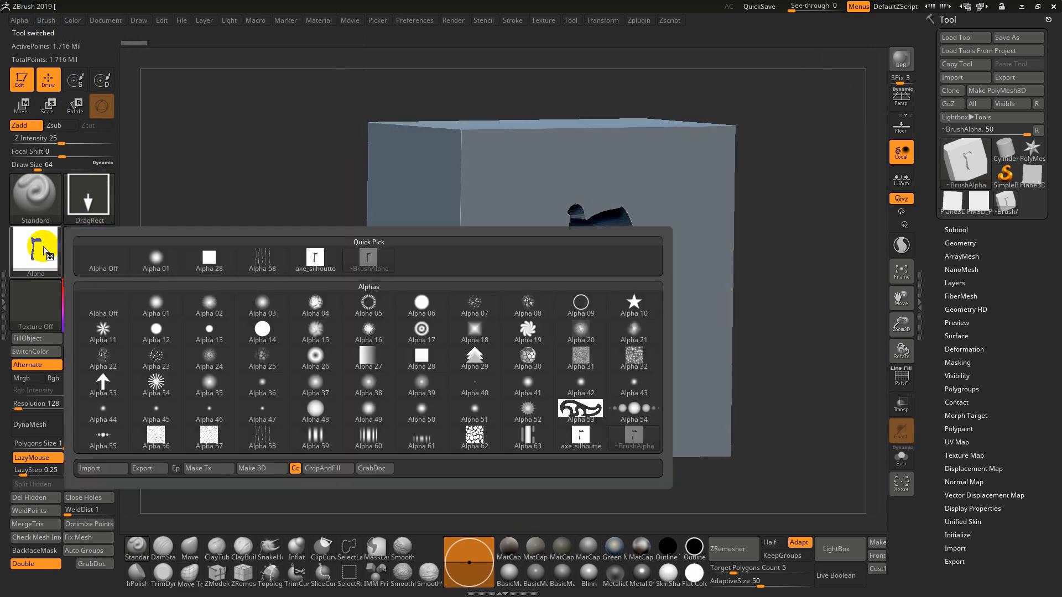
pyautogui.click(18, 20)
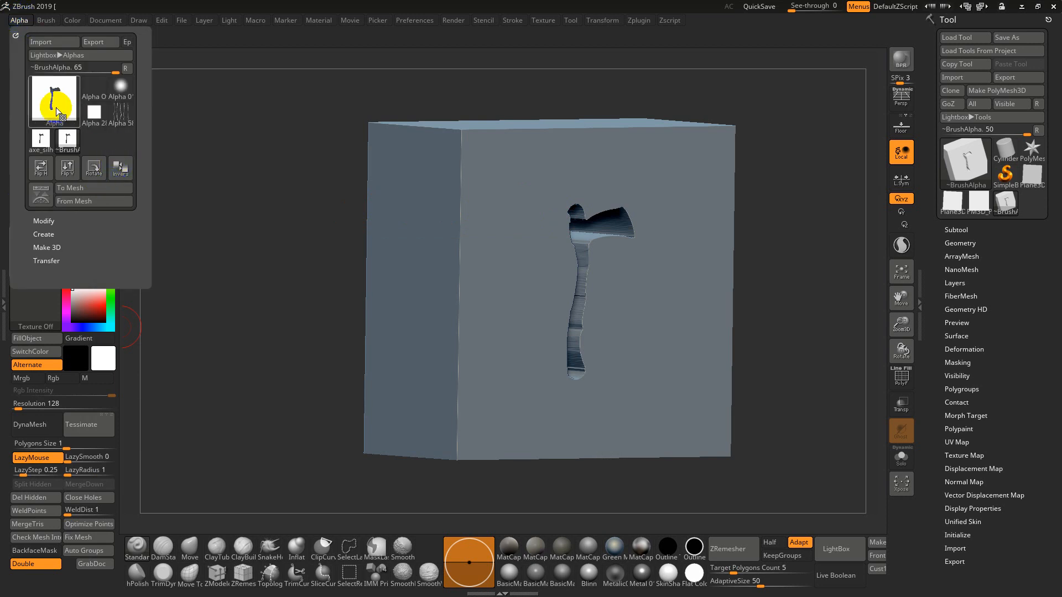
pyautogui.click(123, 167)
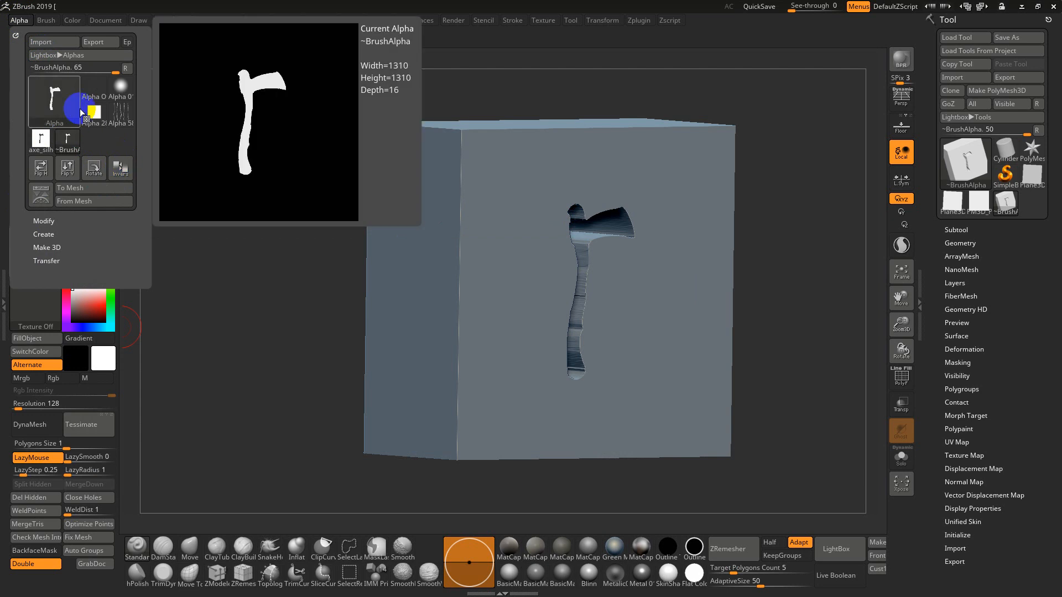
pyautogui.click(86, 190)
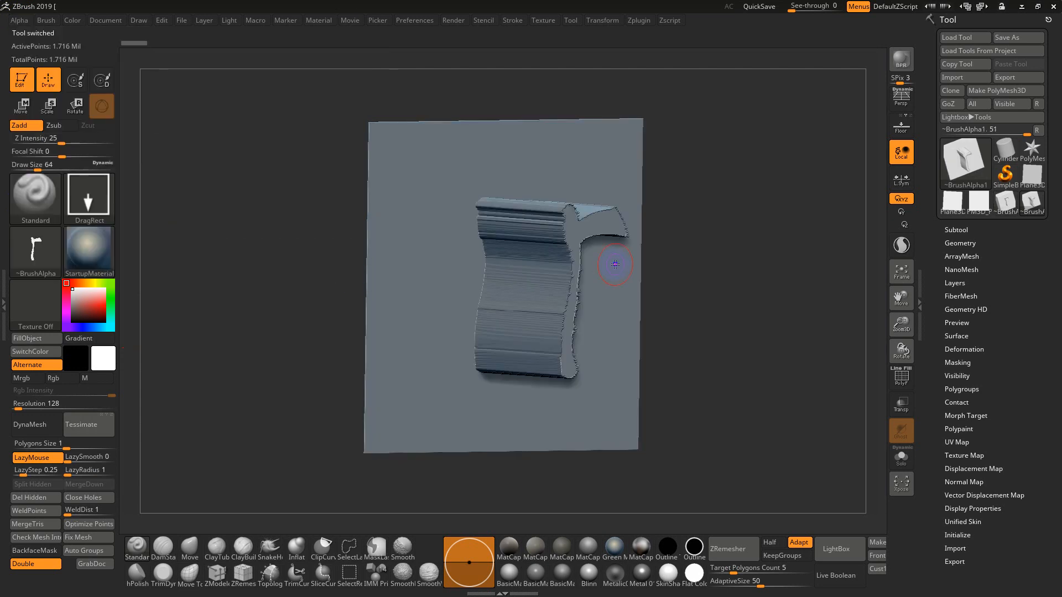
pyautogui.moveTo(661, 268); pyautogui.dragTo(708, 268)
# Step: Scale the extruded axe mesh down along its depth axis to a thin slab, and view it edge-on
pyautogui.press('r')
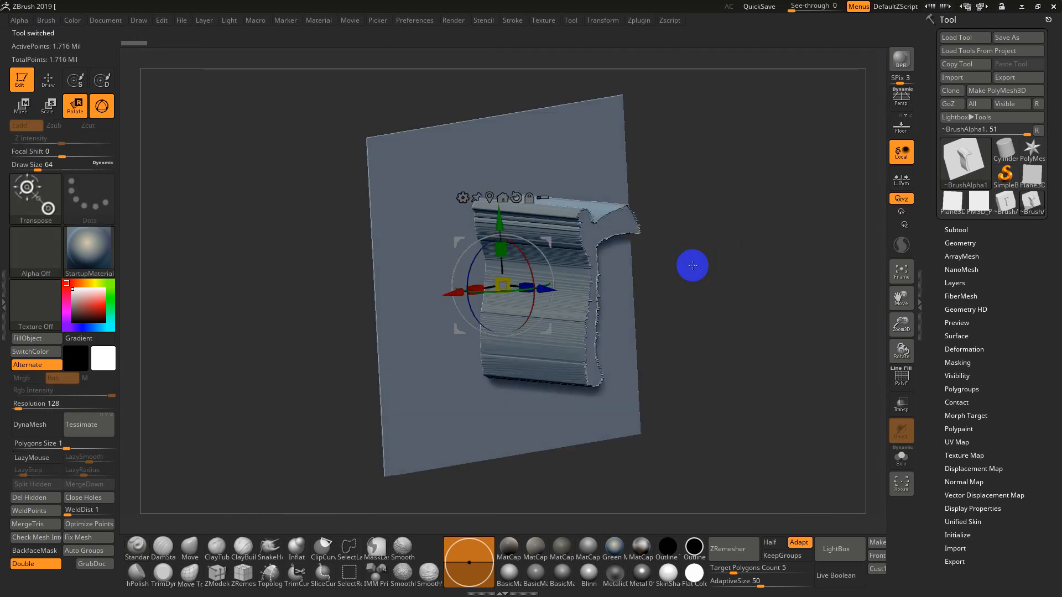
pyautogui.moveTo(523, 285); pyautogui.dragTo(387, 262)
pyautogui.moveTo(647, 253); pyautogui.dragTo(691, 280)
pyautogui.press('super')
pyautogui.click(686, 242)
pyautogui.moveTo(684, 242); pyautogui.dragTo(458, 268)
pyautogui.moveTo(585, 242)
pyautogui.mouseDown()
pyautogui.moveTo(706, 232)
pyautogui.moveTo(712, 268)
pyautogui.moveTo(695, 272)
pyautogui.moveTo(697, 282)
pyautogui.moveTo(656, 272)
pyautogui.mouseUp()
pyautogui.press('super')
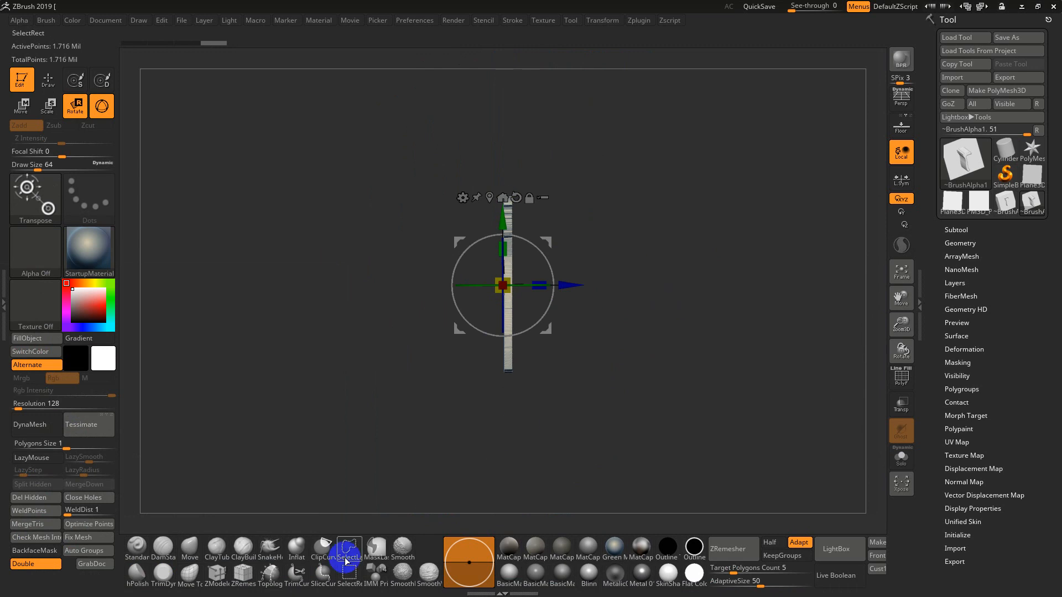
# Step: Set TrimCurve as the active selection brush
pyautogui.click(297, 573)
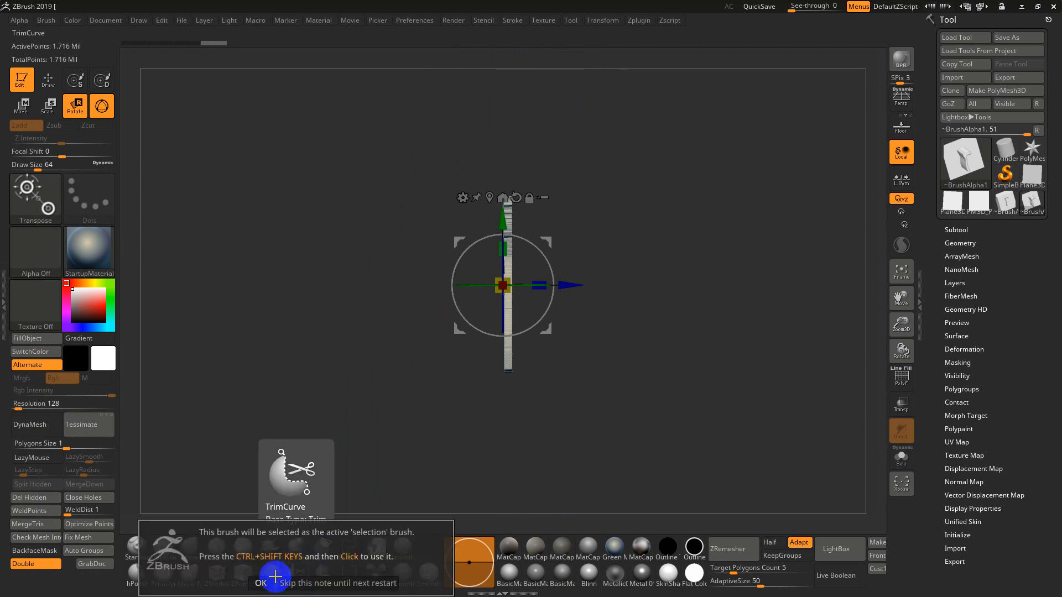
pyautogui.click(275, 577)
pyautogui.hotkey('ctrl', 'shift')
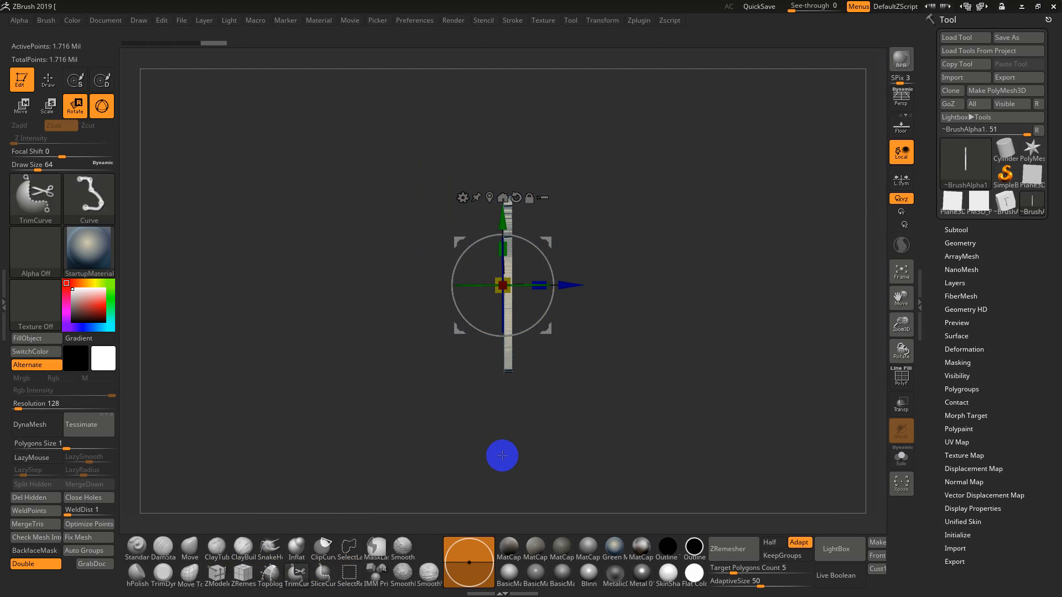
# Step: Try to trim the backing plane off the axe with a straight vertical cut
pyautogui.moveTo(502, 456)
pyautogui.keyDown('ctrl'); pyautogui.keyDown('shift'); pyautogui.mouseDown()
pyautogui.moveTo(512, 344)
pyautogui.moveTo(495, 156)
pyautogui.moveTo(514, 136)
pyautogui.mouseUp(); pyautogui.keyUp('shift'); pyautogui.keyUp('ctrl')
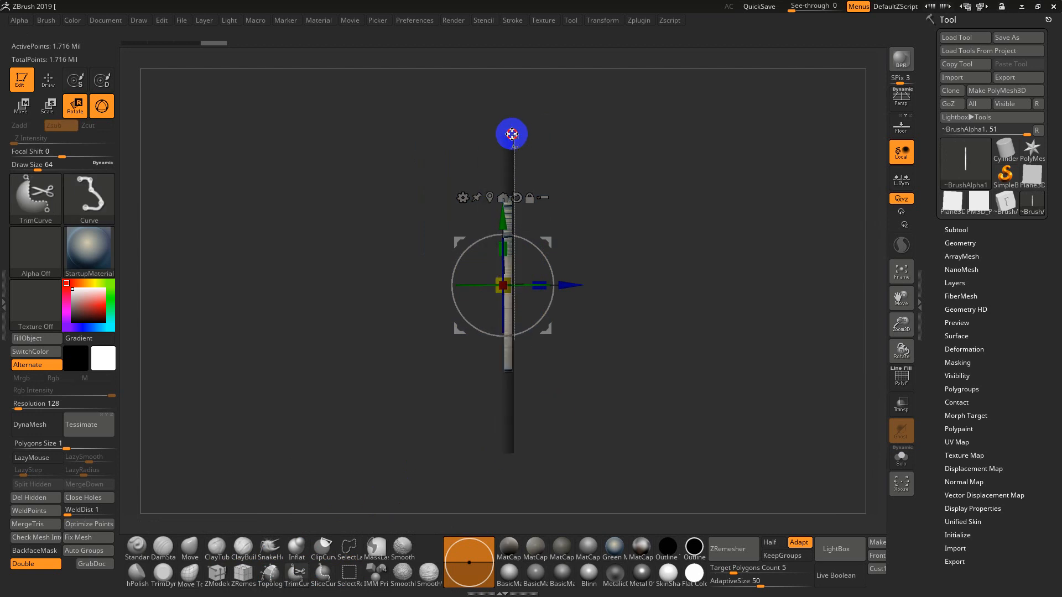
pyautogui.keyDown('ctrl'); pyautogui.keyDown('shift'); pyautogui.moveTo(512, 133); pyautogui.dragTo(504, 136); pyautogui.keyUp('shift'); pyautogui.keyUp('ctrl')
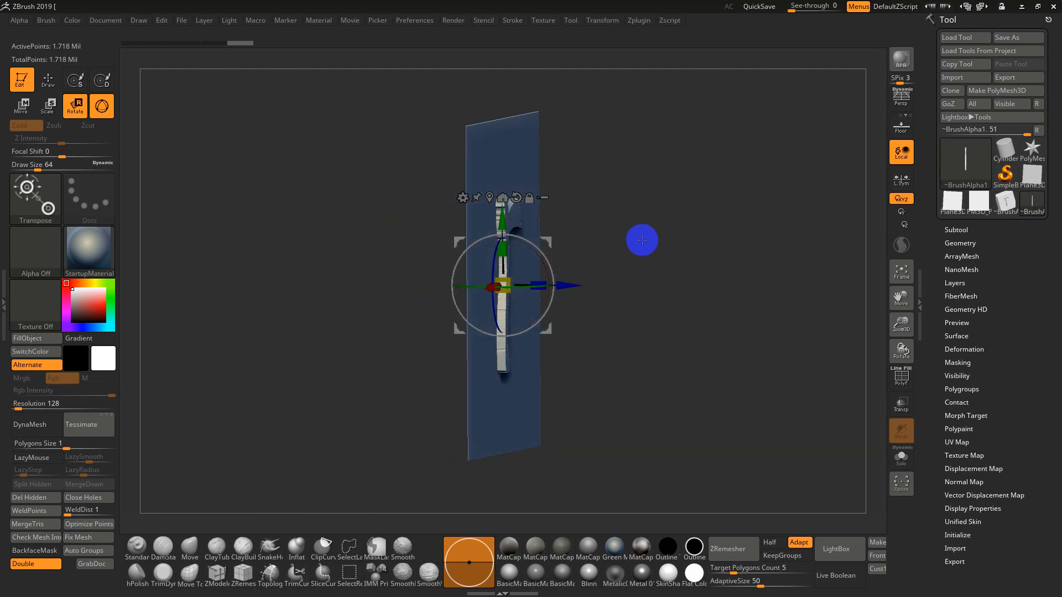
# Step: Show the polyframe, return to Draw mode, and cut the backing plane off the axe with a vertical TrimCurve line
pyautogui.hotkey('shift', 'f')
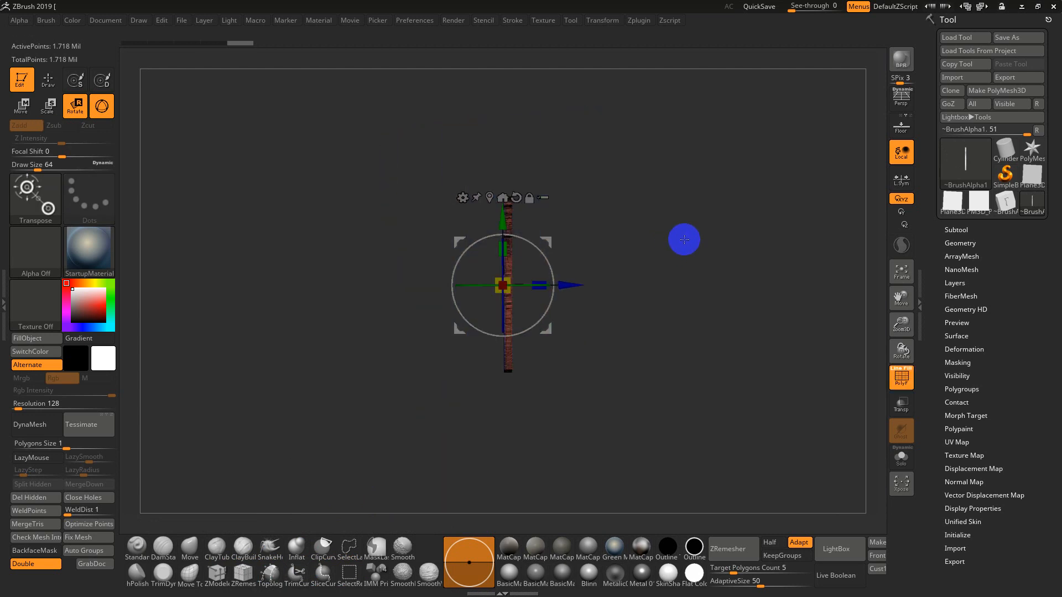
pyautogui.press('q')
pyautogui.moveTo(659, 241)
pyautogui.mouseDown()
pyautogui.moveTo(630, 265)
pyautogui.moveTo(671, 265)
pyautogui.mouseUp()
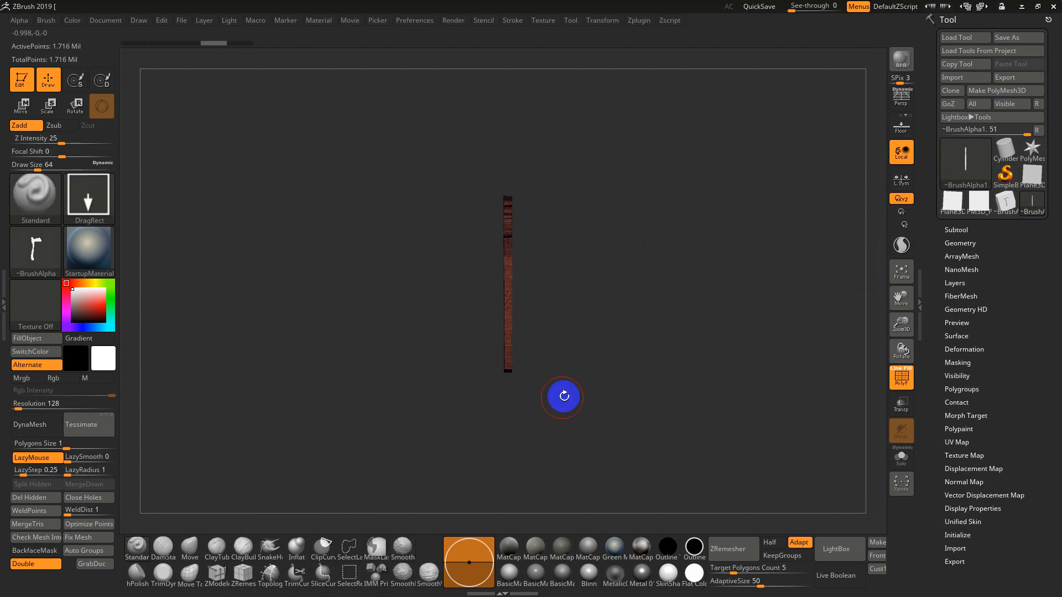
pyautogui.moveTo(507, 427); pyautogui.dragTo(504, 142)
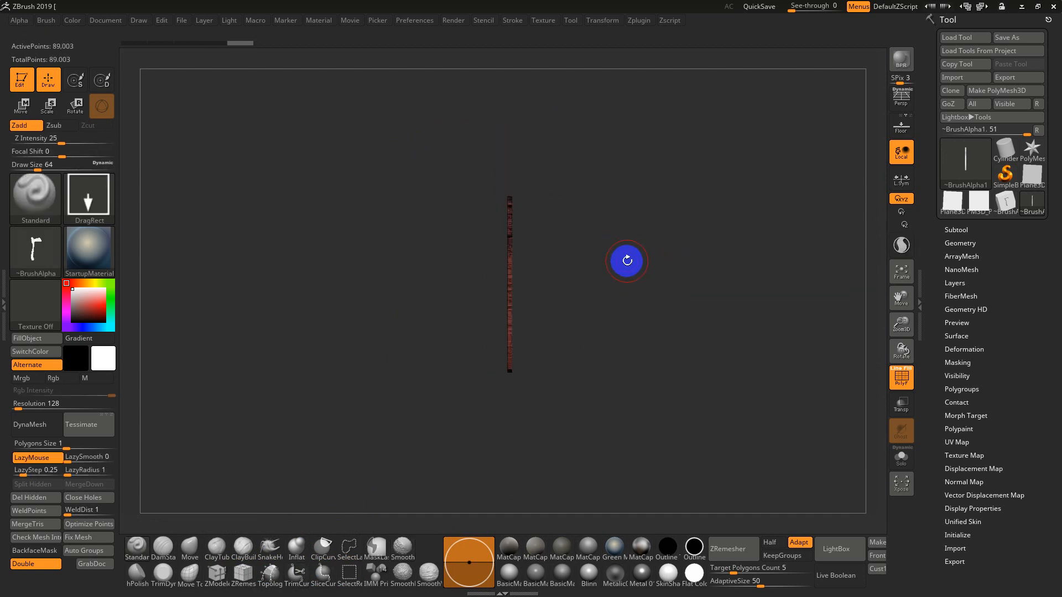
# Step: Examine the trimmed axe from several angles with the polyframe on and off
pyautogui.moveTo(625, 258)
pyautogui.mouseDown()
pyautogui.moveTo(587, 270)
pyautogui.moveTo(575, 296)
pyautogui.moveTo(623, 258)
pyautogui.moveTo(599, 253)
pyautogui.moveTo(638, 282)
pyautogui.moveTo(559, 135)
pyautogui.mouseUp()
pyautogui.hotkey('shift', 'f')
pyautogui.moveTo(608, 218)
pyautogui.mouseDown()
pyautogui.moveTo(640, 173)
pyautogui.moveTo(554, 209)
pyautogui.moveTo(647, 197)
pyautogui.moveTo(607, 211)
pyautogui.moveTo(614, 257)
pyautogui.moveTo(587, 148)
pyautogui.mouseUp()
pyautogui.hotkey('shift', 'f')
pyautogui.hotkey('shift', 'f')
pyautogui.hotkey('shift', 'f')
pyautogui.moveTo(608, 214); pyautogui.dragTo(552, 222)
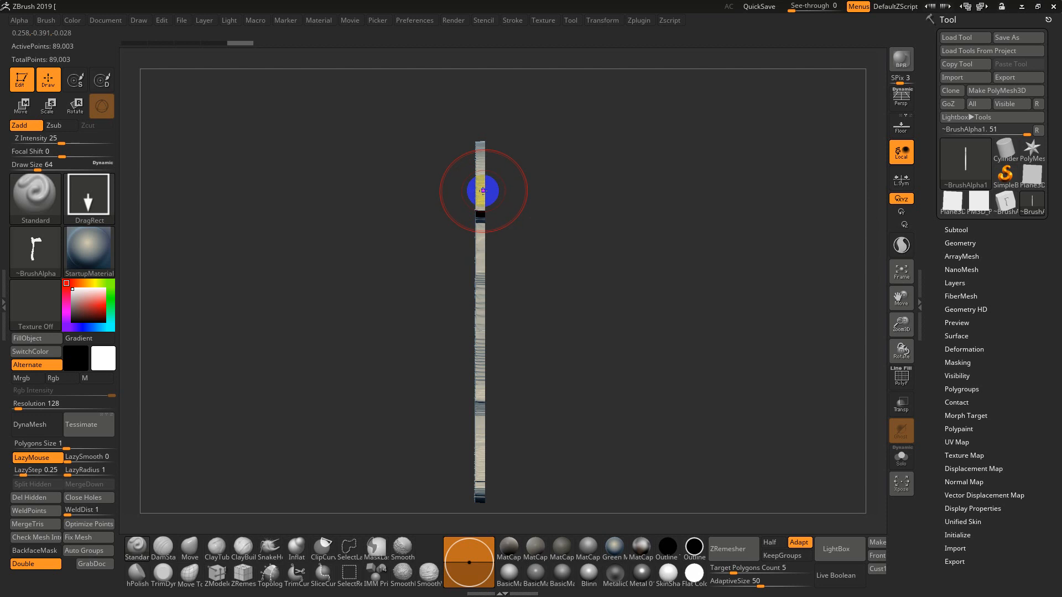
pyautogui.keyDown('shift'); pyautogui.moveTo(483, 191); pyautogui.dragTo(531, 186, button='right'); pyautogui.keyUp('shift')
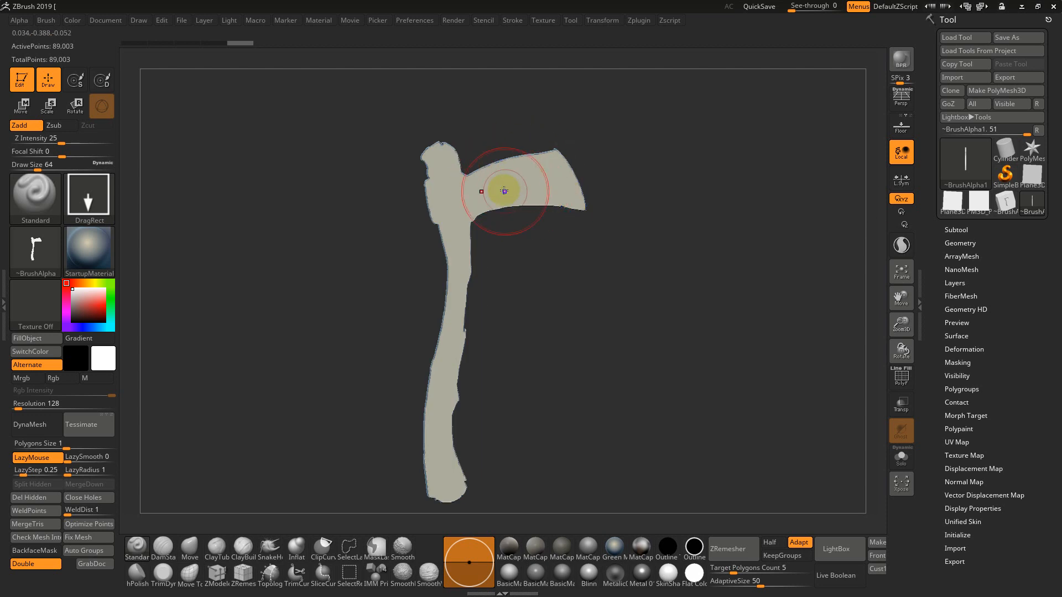
# Step: Switch the sculpting symmetry from the X axis to the Z axis and check it on the axe's edge
pyautogui.click(599, 20)
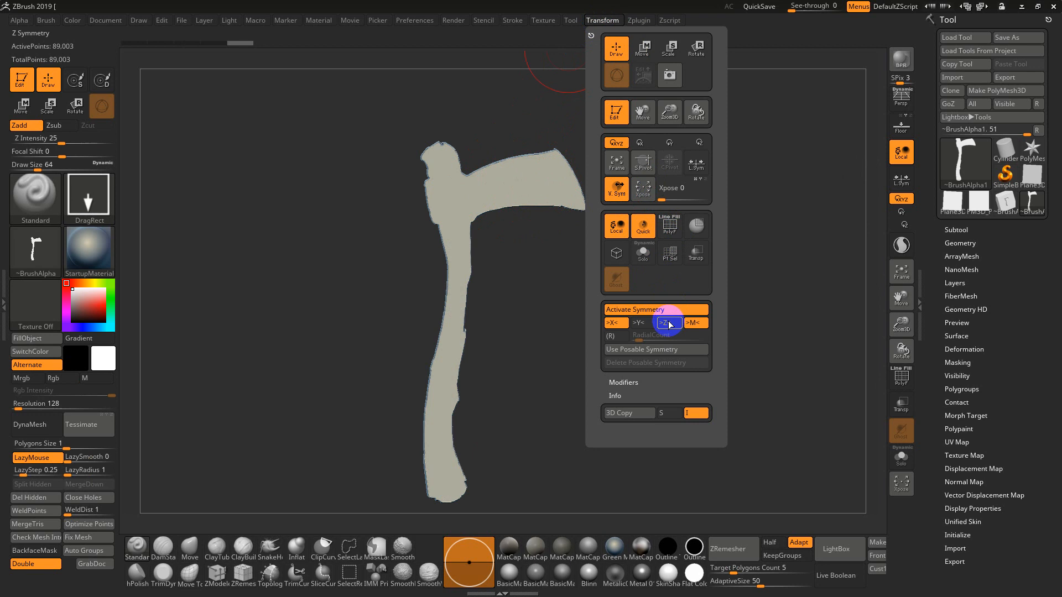
pyautogui.click(621, 326)
pyautogui.click(662, 323)
pyautogui.keyDown('shift'); pyautogui.moveTo(573, 279); pyautogui.dragTo(533, 270); pyautogui.keyUp('shift')
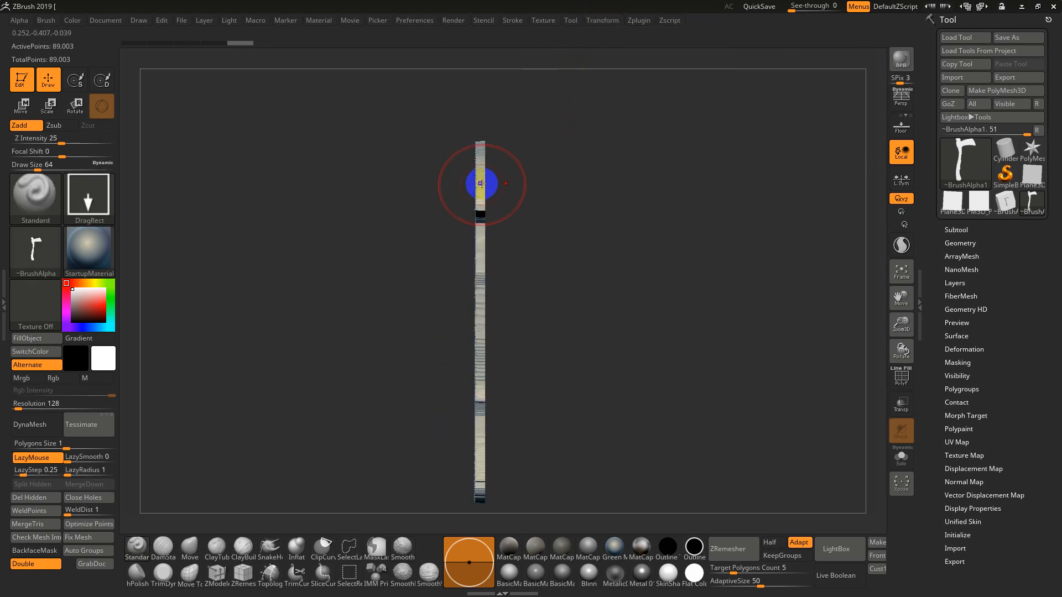
pyautogui.keyDown('alt'); pyautogui.moveTo(497, 182); pyautogui.dragTo(499, 285); pyautogui.keyUp('alt')
pyautogui.keyDown('alt'); pyautogui.moveTo(525, 133); pyautogui.dragTo(551, 320); pyautogui.keyUp('alt')
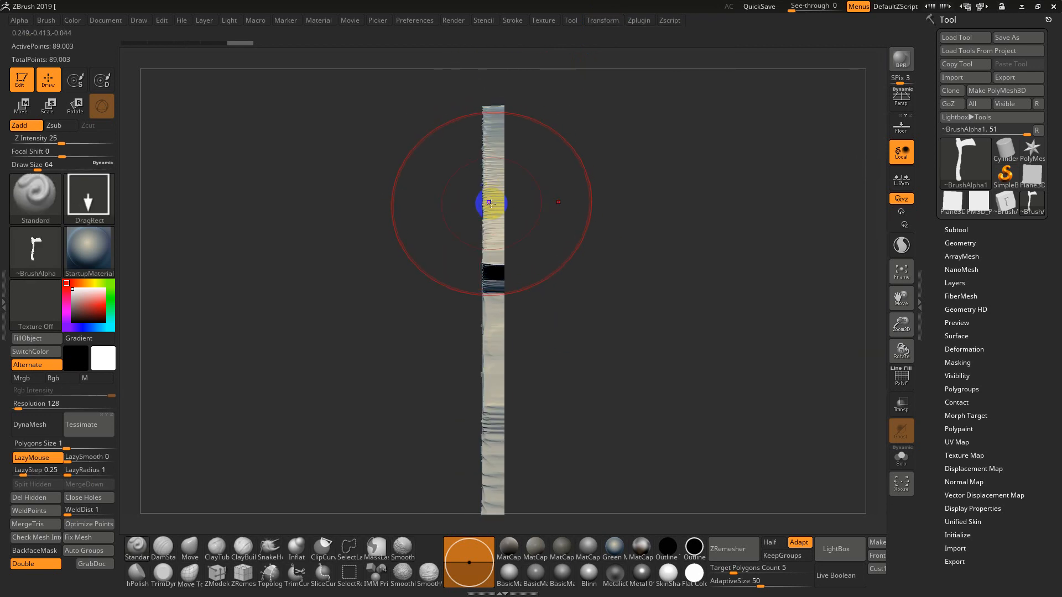
# Step: Turn on local symmetry and set the axe mesh's pivot point
pyautogui.click(901, 178)
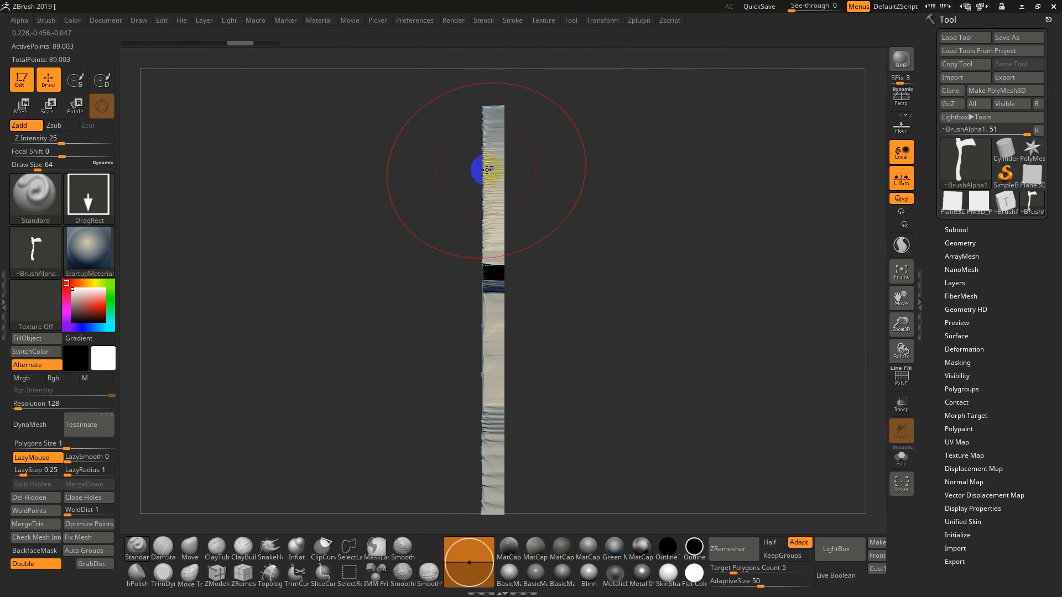
pyautogui.click(602, 19)
pyautogui.click(643, 165)
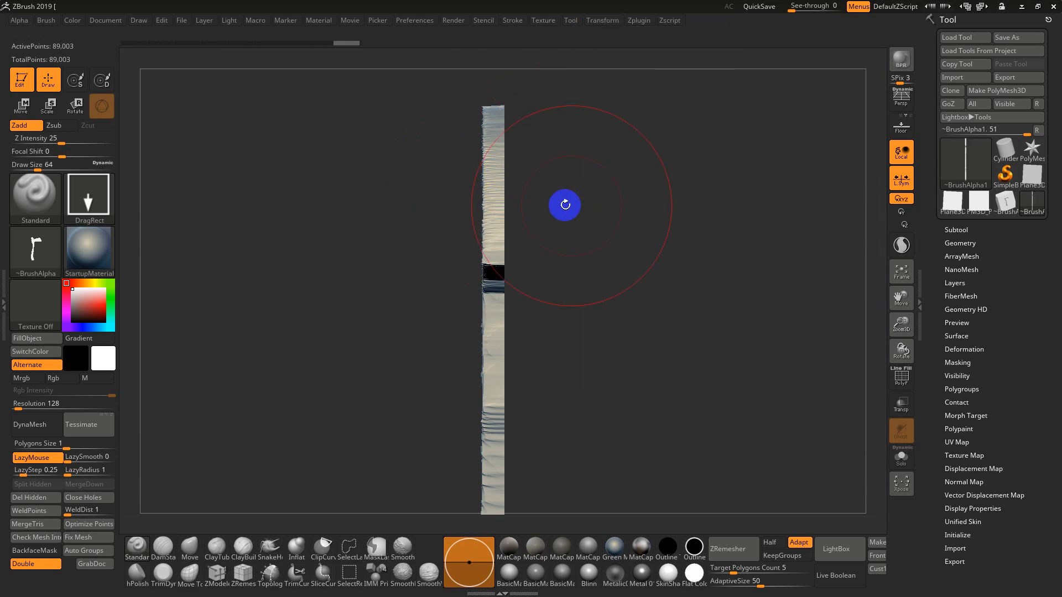
pyautogui.moveTo(564, 203); pyautogui.dragTo(533, 261)
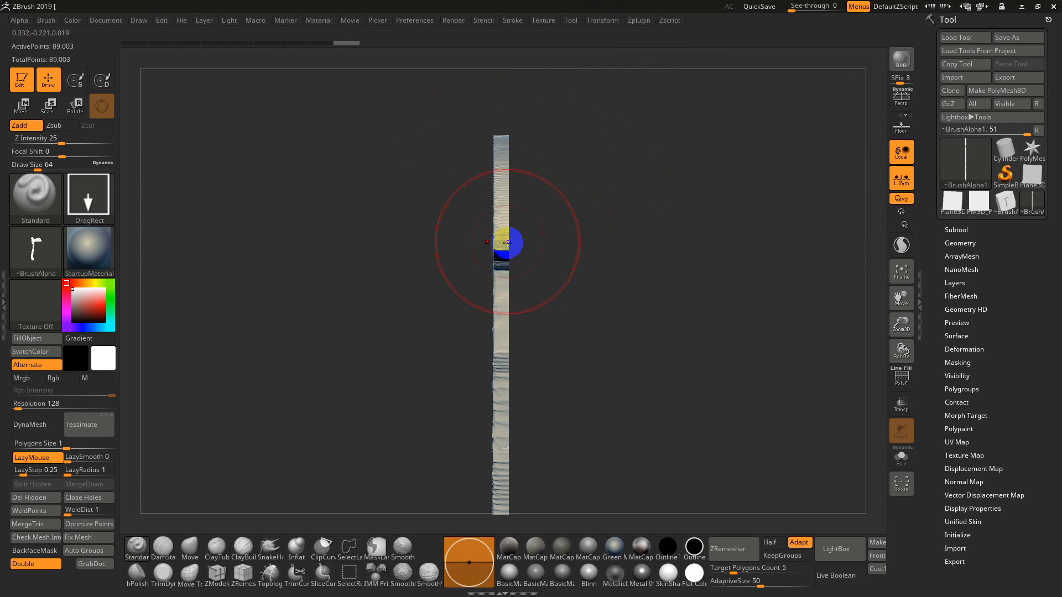
# Step: Mirror and weld the axe mesh across the Z axis with the Modify Topology tools
pyautogui.moveTo(640, 237); pyautogui.dragTo(612, 267)
pyautogui.hotkey('shift', 'f')
pyautogui.hotkey('shift', 'f')
pyautogui.click(960, 242)
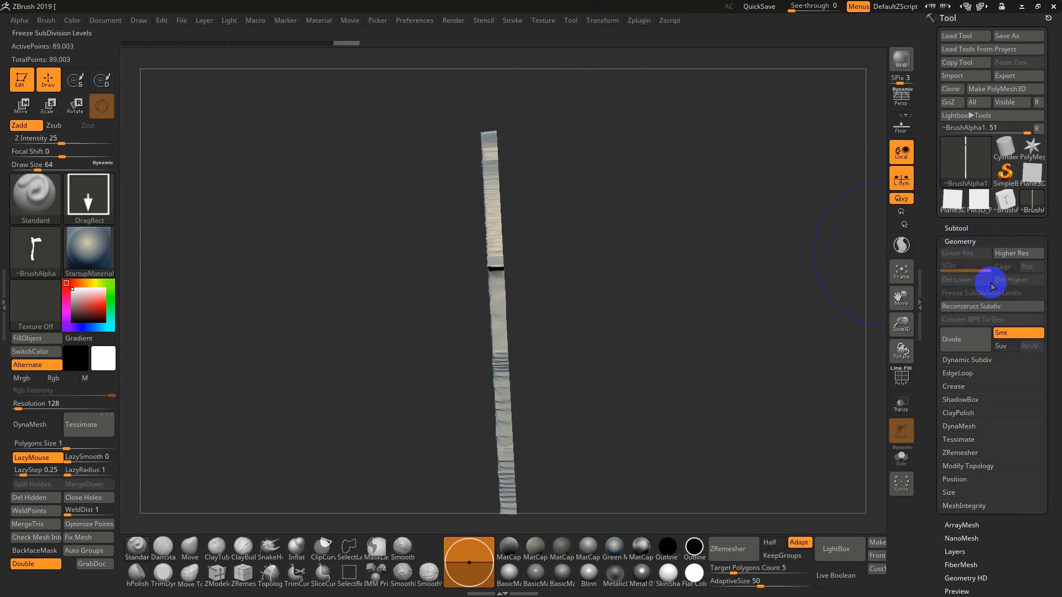
pyautogui.moveTo(770, 360); pyautogui.dragTo(860, 358)
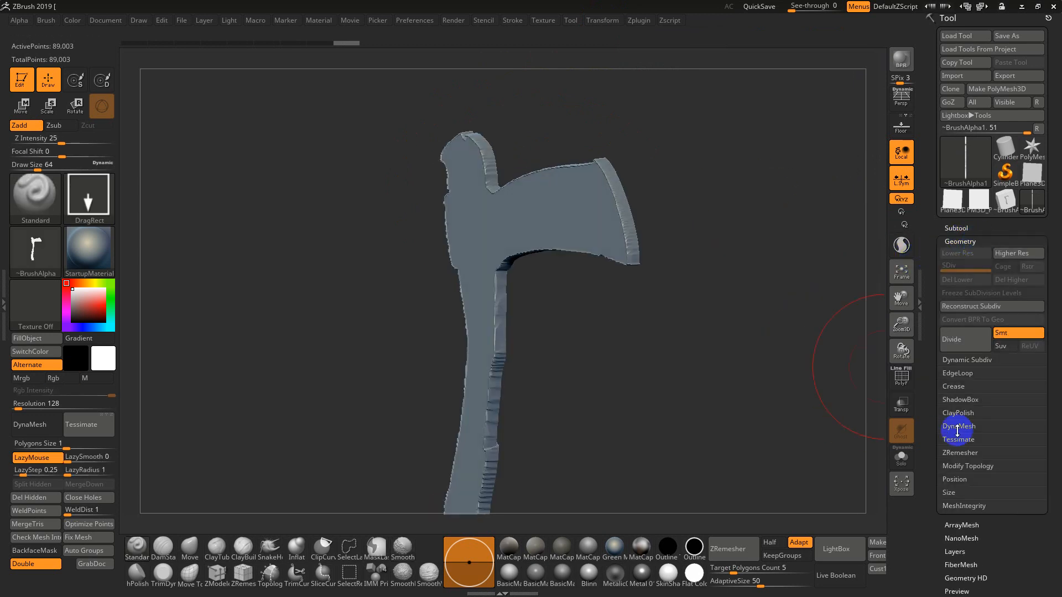
pyautogui.click(967, 466)
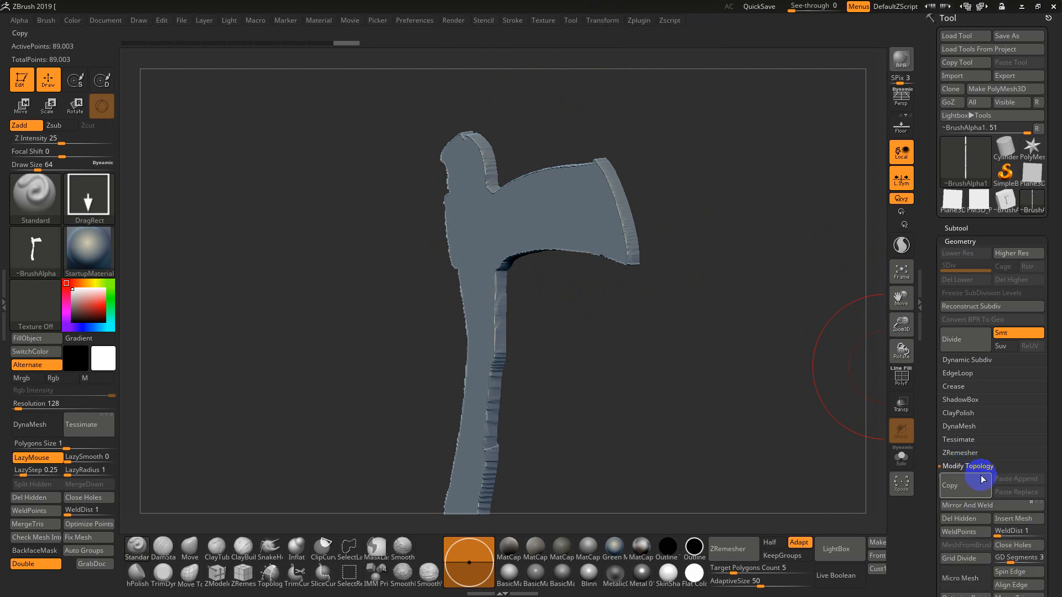
pyautogui.click(1016, 506)
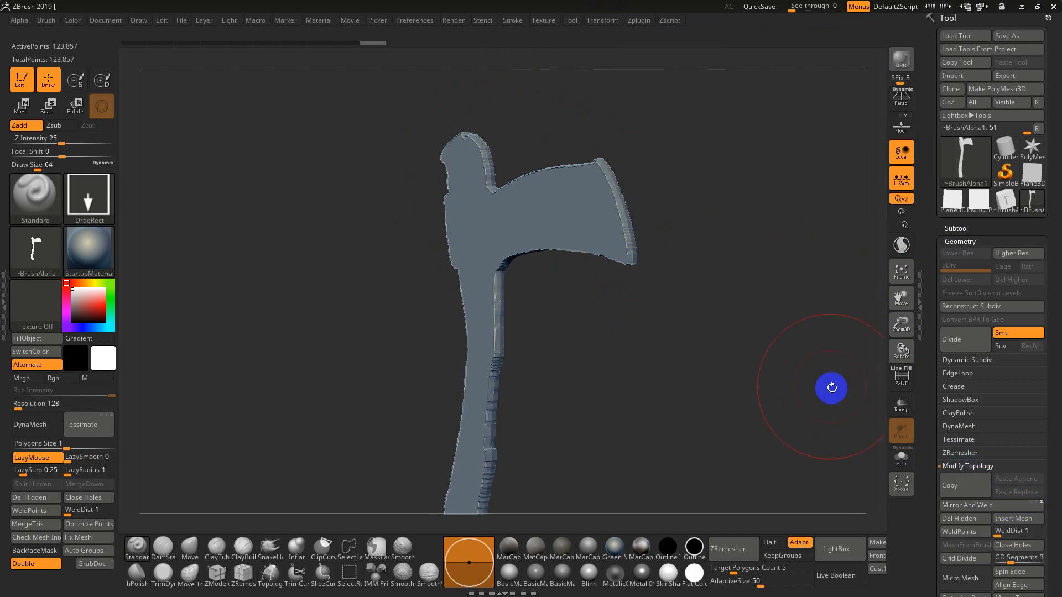
# Step: Examine the mirrored axe from several angles with the polyframe on, comparing it with the state before the weld
pyautogui.moveTo(831, 403); pyautogui.dragTo(712, 328)
pyautogui.hotkey('shift', 'f')
pyautogui.moveTo(712, 329); pyautogui.dragTo(737, 289)
pyautogui.hotkey('ctrl', 'z')
pyautogui.hotkey('ctrl', 'shift', 'z')
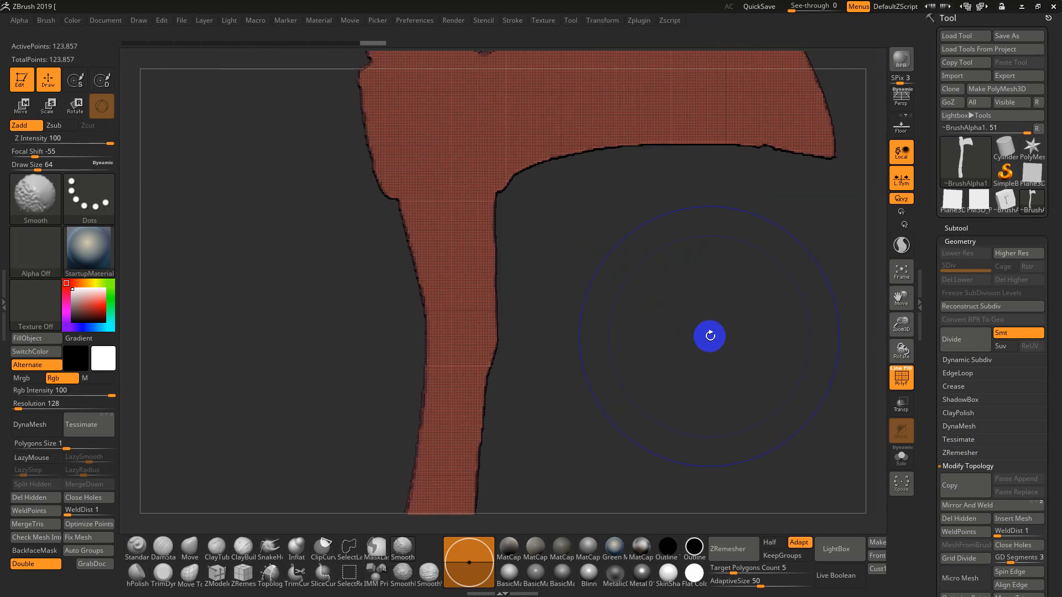
pyautogui.hotkey('shift', 'f')
pyautogui.moveTo(713, 327); pyautogui.dragTo(714, 234)
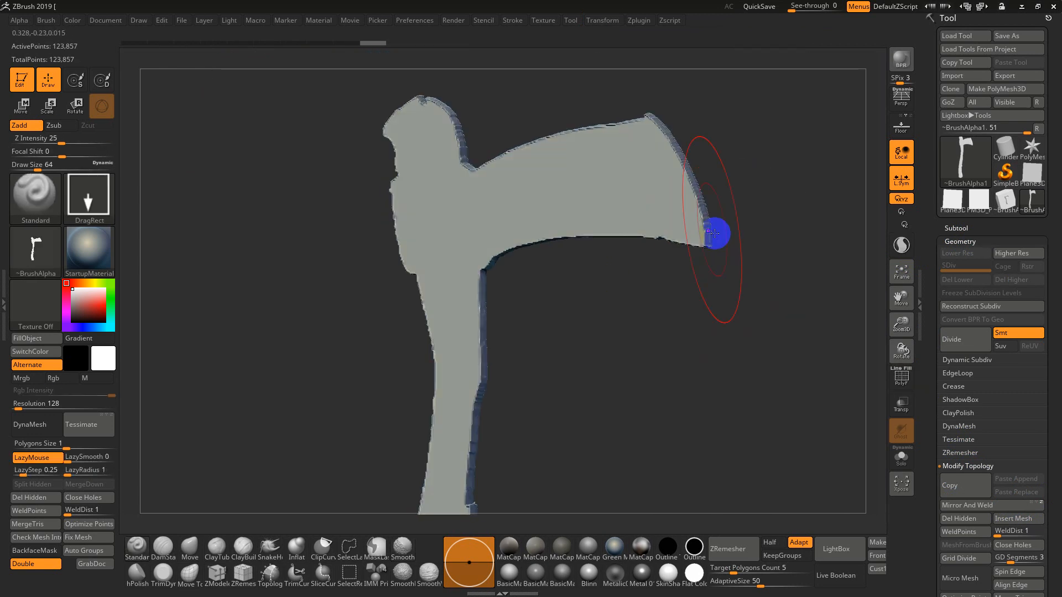
# Step: Smooth the jagged outline of the axe blade and the handle down to its lower end
pyautogui.moveTo(654, 133)
pyautogui.keyDown('shift'); pyautogui.mouseDown()
pyautogui.moveTo(682, 166)
pyautogui.moveTo(571, 130)
pyautogui.moveTo(588, 205)
pyautogui.moveTo(656, 234)
pyautogui.moveTo(510, 321)
pyautogui.moveTo(403, 182)
pyautogui.moveTo(497, 381)
pyautogui.mouseUp(); pyautogui.keyUp('shift')
pyautogui.keyDown('alt'); pyautogui.moveTo(545, 470); pyautogui.dragTo(542, 248); pyautogui.keyUp('alt')
pyautogui.keyDown('shift'); pyautogui.moveTo(480, 240); pyautogui.dragTo(467, 326); pyautogui.keyUp('shift')
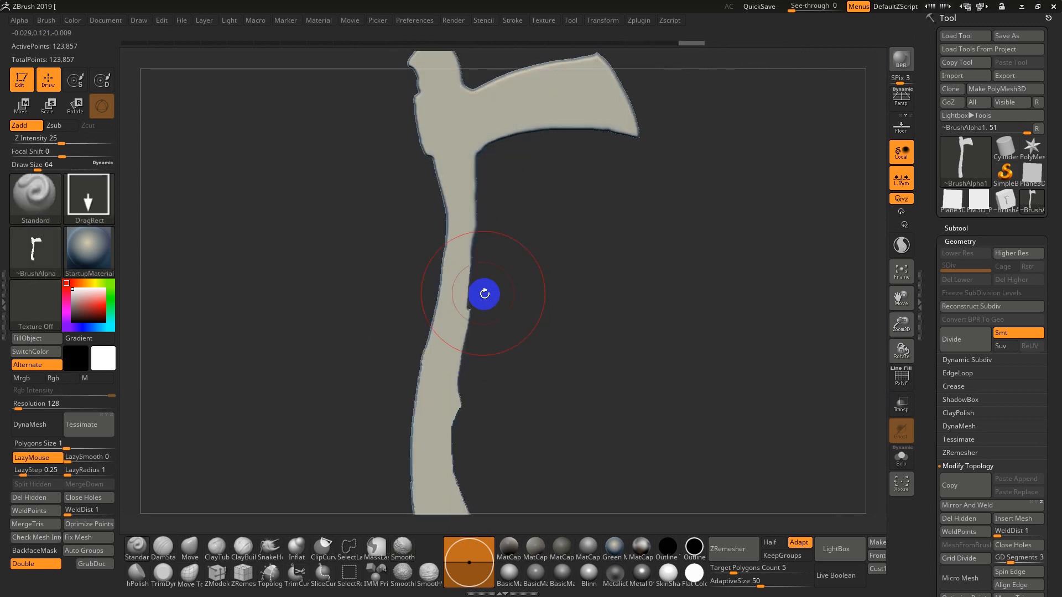
pyautogui.moveTo(498, 258)
pyautogui.keyDown('alt'); pyautogui.mouseDown()
pyautogui.moveTo(535, 204)
pyautogui.moveTo(466, 403)
pyautogui.mouseUp(); pyautogui.keyUp('alt')
pyautogui.keyDown('shift'); pyautogui.moveTo(483, 462); pyautogui.dragTo(491, 477); pyautogui.keyUp('shift')
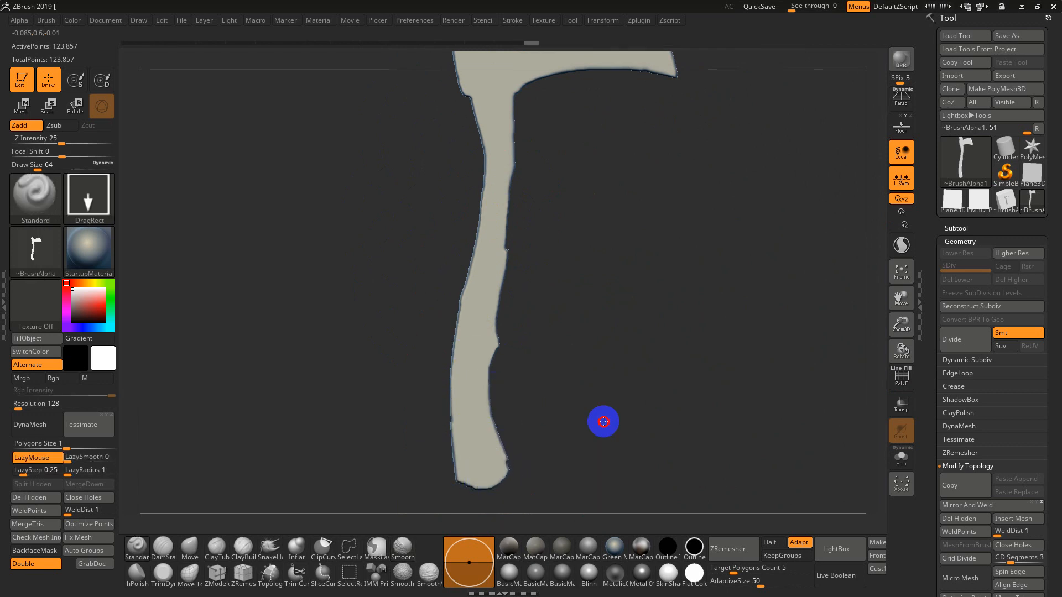
pyautogui.moveTo(603, 422); pyautogui.dragTo(663, 419)
pyautogui.moveTo(613, 348); pyautogui.dragTo(586, 327)
pyautogui.keyDown('shift'); pyautogui.moveTo(470, 403); pyautogui.dragTo(461, 416); pyautogui.keyUp('shift')
# Step: Check the smoothed axe with the polyframe on and set the brush's draw size to 16
pyautogui.moveTo(594, 314)
pyautogui.mouseDown()
pyautogui.moveTo(624, 320)
pyautogui.moveTo(608, 280)
pyautogui.moveTo(652, 315)
pyautogui.moveTo(634, 236)
pyautogui.moveTo(631, 324)
pyautogui.moveTo(576, 257)
pyautogui.moveTo(629, 384)
pyautogui.moveTo(634, 255)
pyautogui.moveTo(636, 308)
pyautogui.moveTo(595, 260)
pyautogui.mouseUp()
pyautogui.press('shift')
pyautogui.hotkey('shift', 'f')
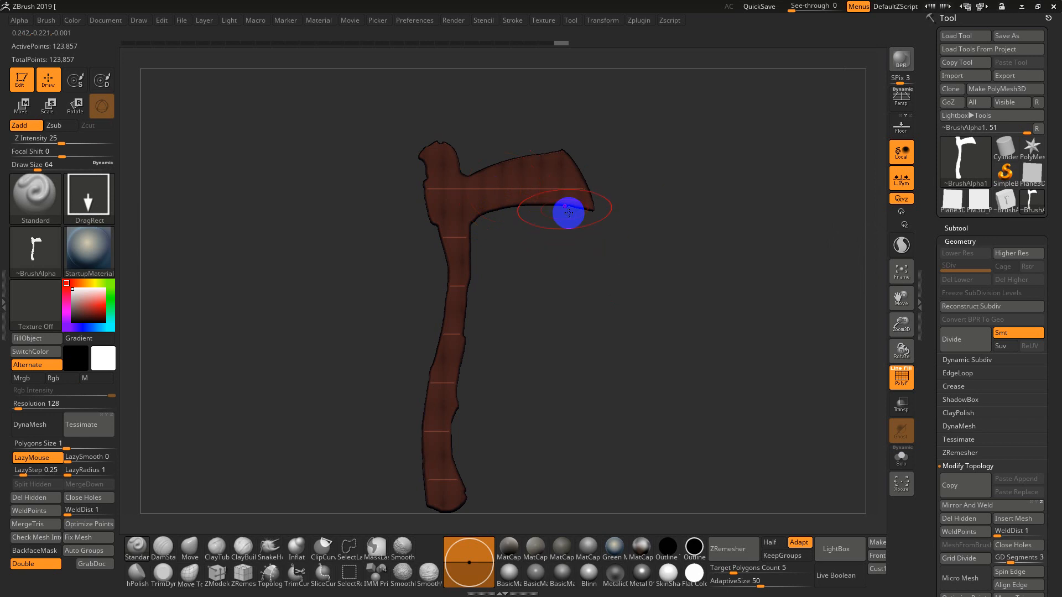
pyautogui.press('s')
pyautogui.moveTo(509, 175); pyautogui.dragTo(496, 178)
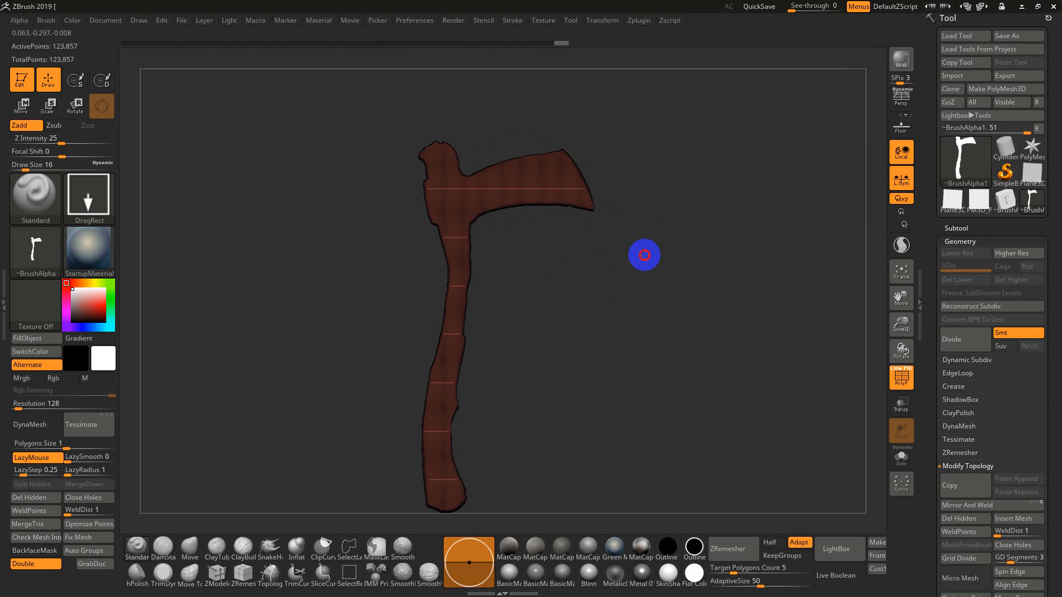
pyautogui.hotkey('shift', 'f')
pyautogui.keyDown('ctrl'); pyautogui.moveTo(644, 256); pyautogui.dragTo(622, 284, button='right'); pyautogui.keyUp('ctrl')
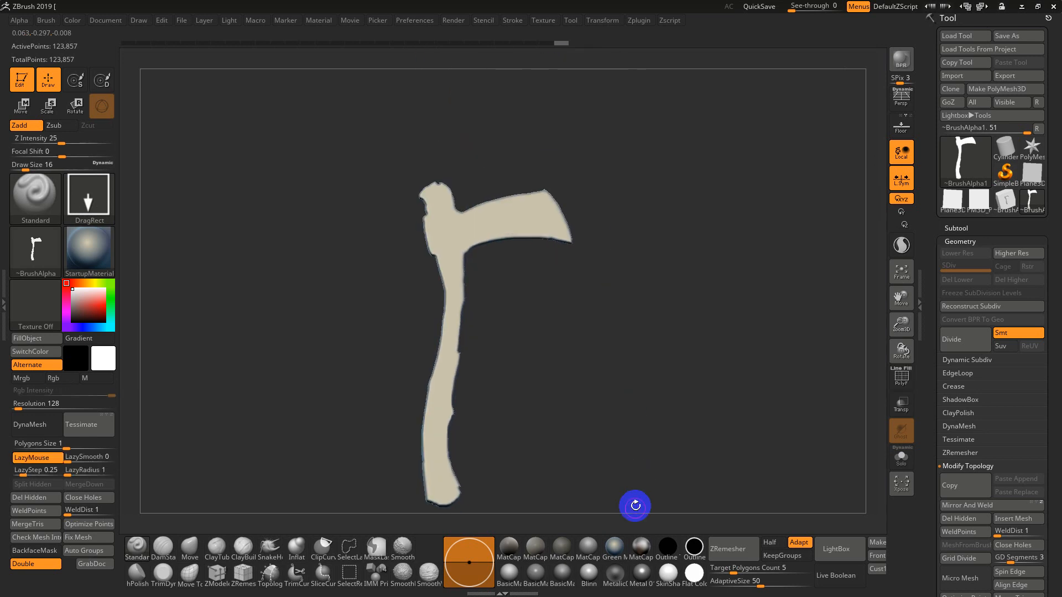
# Step: Compare the SkinShade4 and Flat Color materials on the axe and keep SkinShade4
pyautogui.click(668, 573)
pyautogui.click(695, 576)
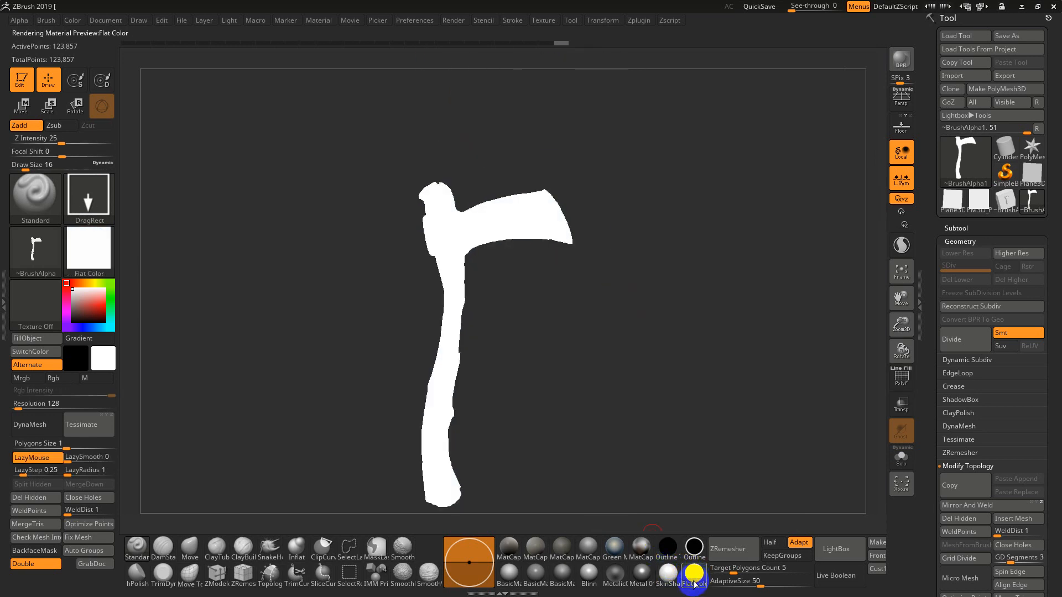
pyautogui.click(668, 574)
pyautogui.click(694, 575)
pyautogui.click(669, 573)
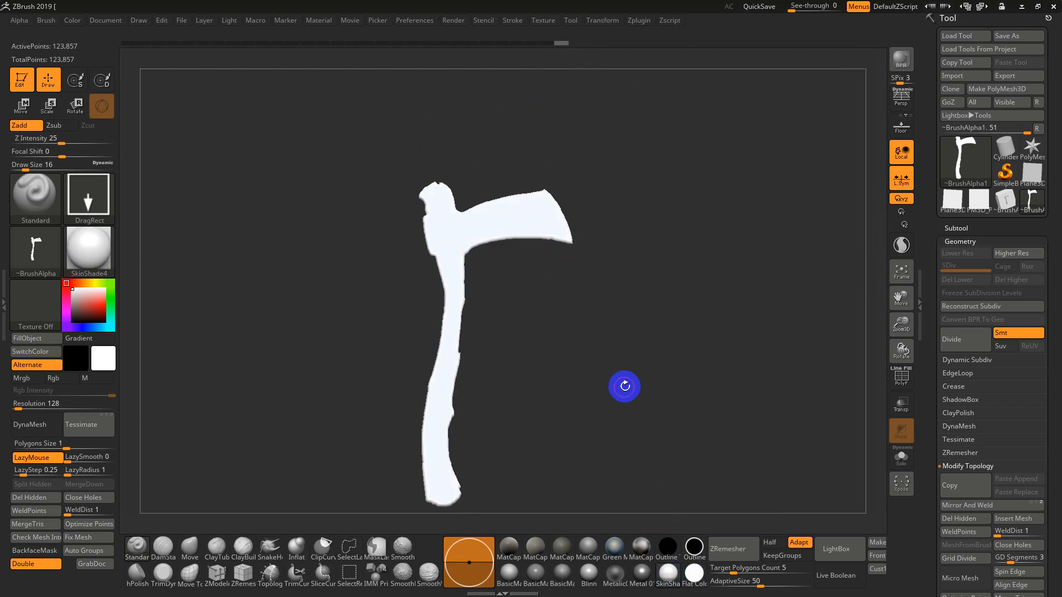
pyautogui.keyDown('alt'); pyautogui.moveTo(578, 355); pyautogui.dragTo(586, 300, button='right'); pyautogui.keyUp('alt')
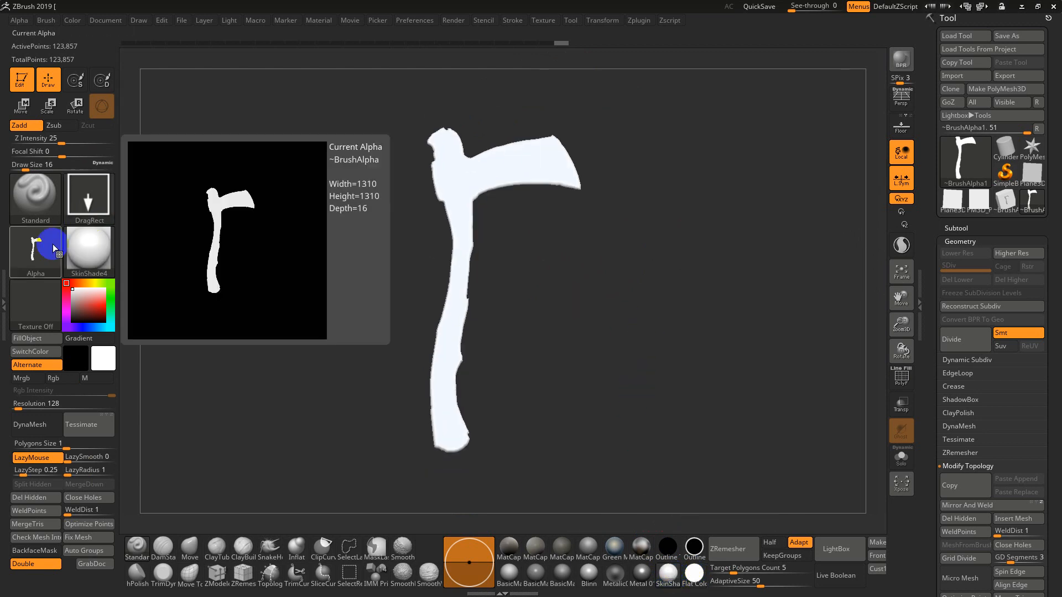
# Step: Import axe_coloured.psd as a texture, make it the current texture, and add it to Spotlight
pyautogui.click(545, 21)
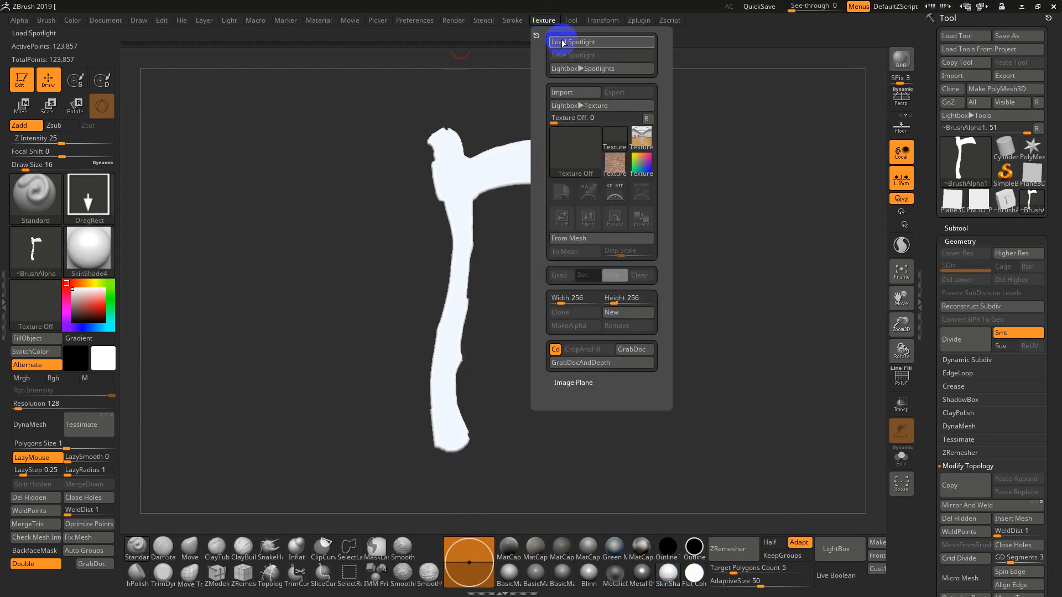
pyautogui.click(570, 91)
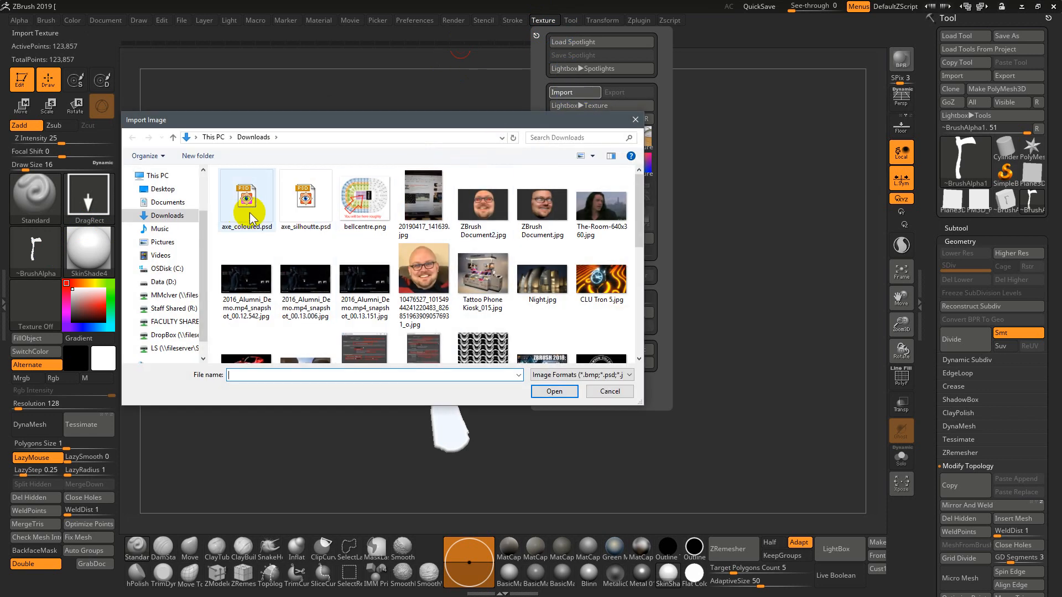
pyautogui.click(268, 203)
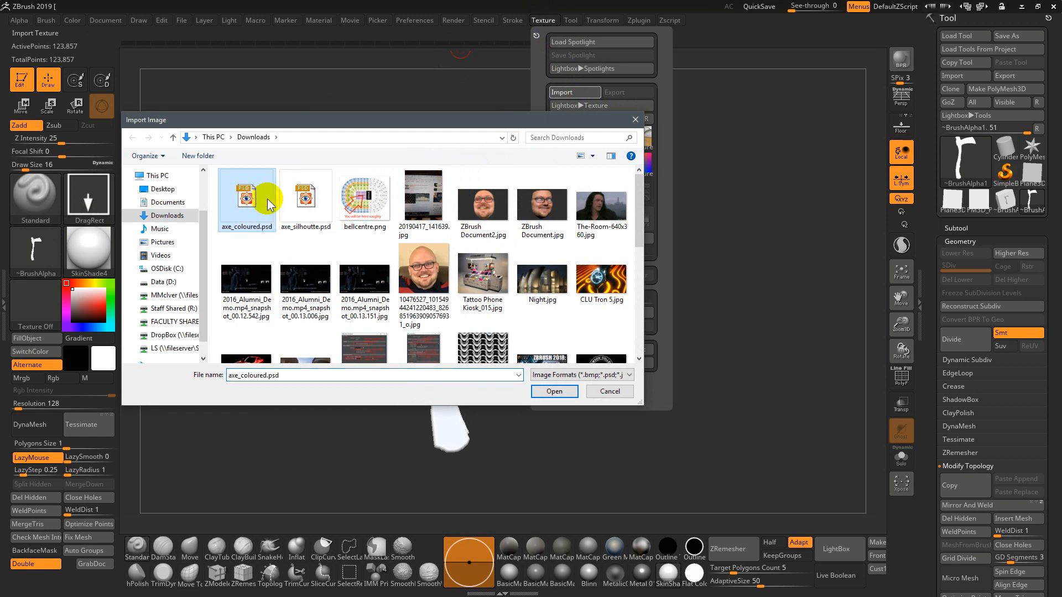
pyautogui.doubleClick(288, 207)
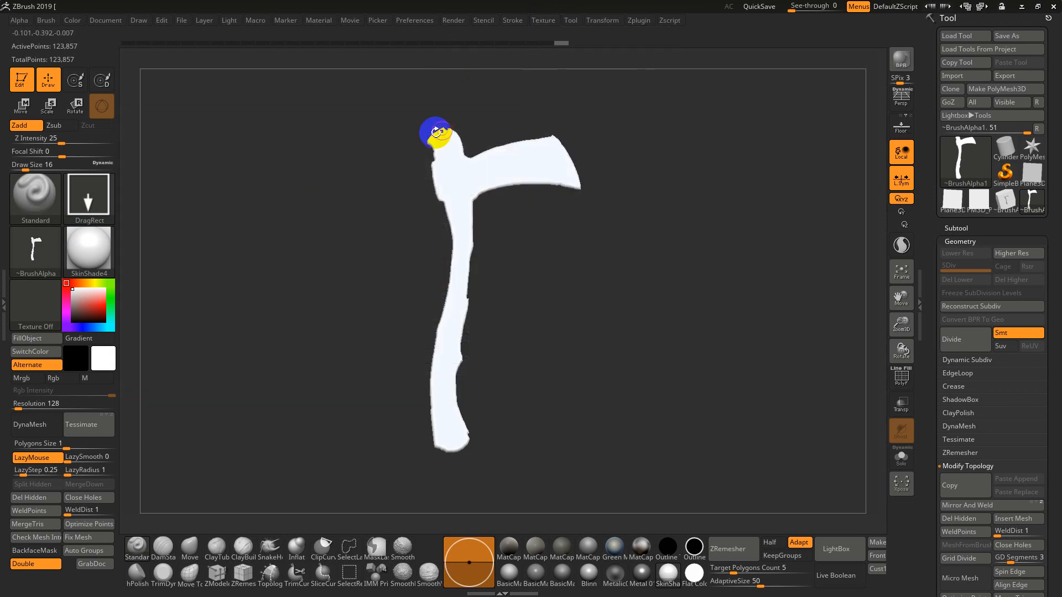
pyautogui.click(538, 21)
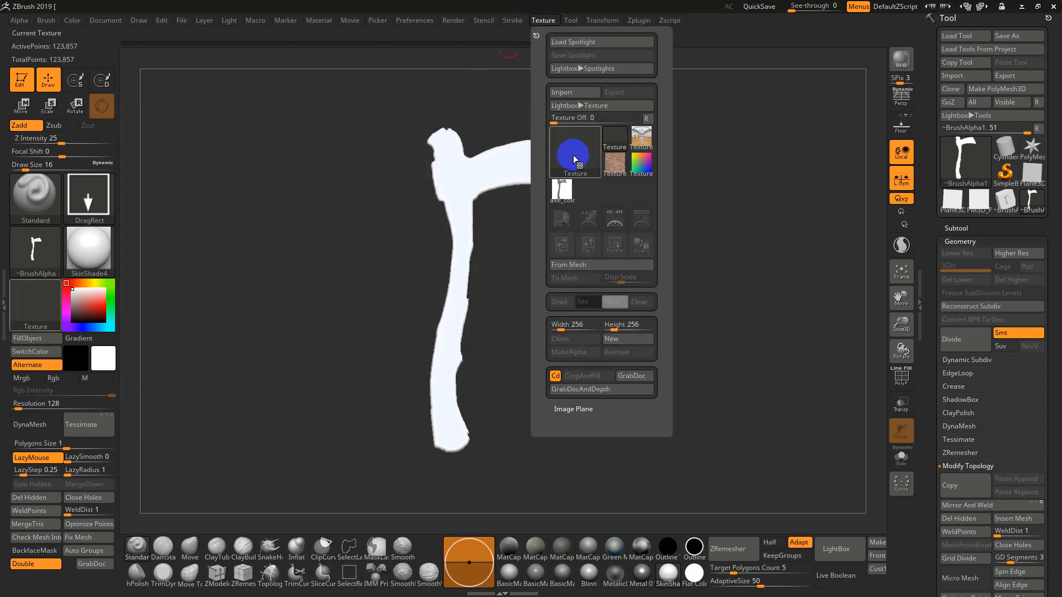
pyautogui.click(565, 190)
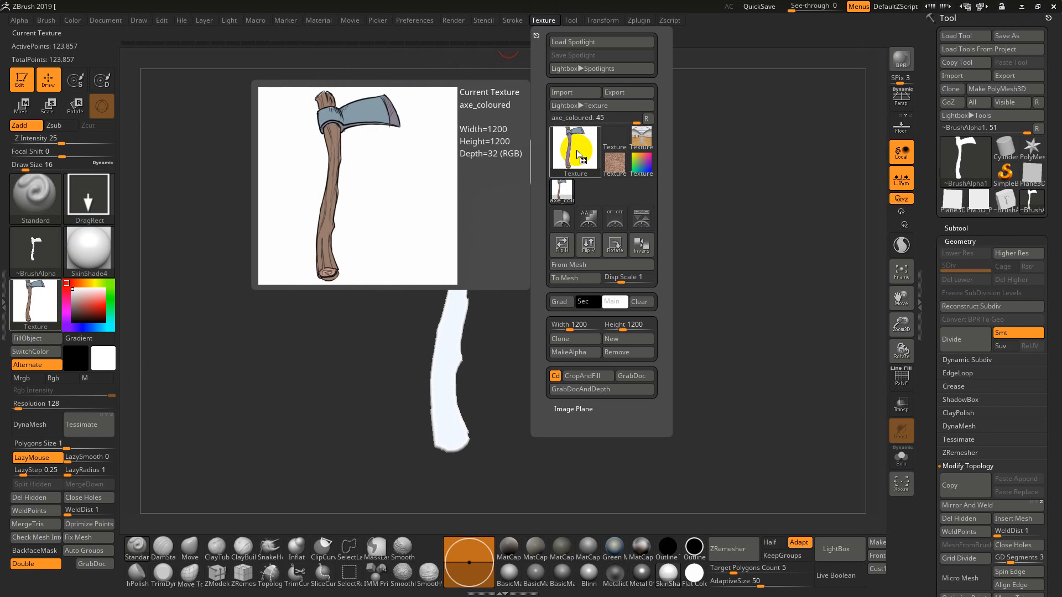
pyautogui.click(643, 221)
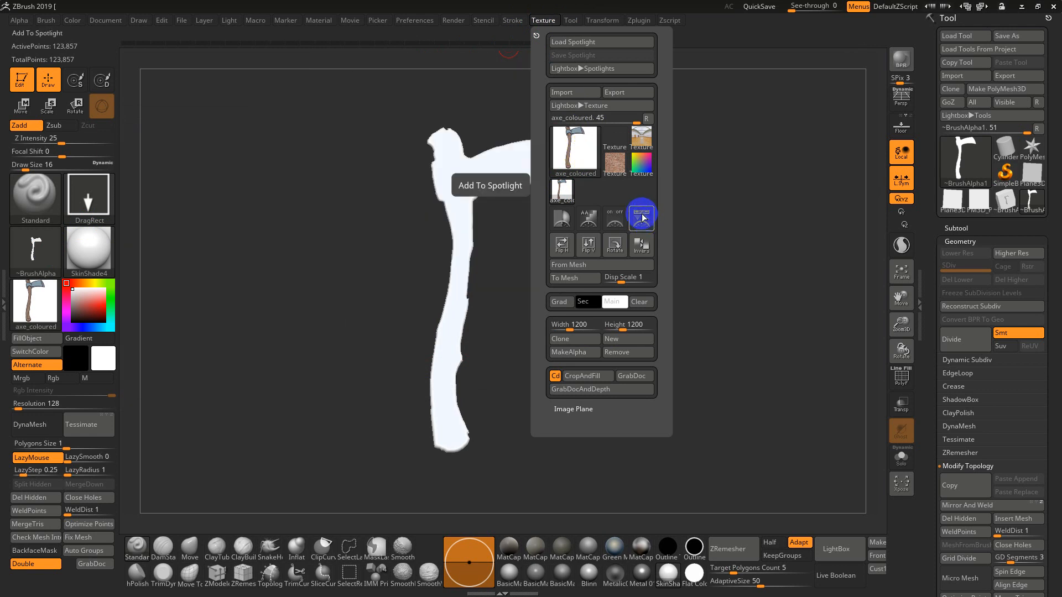
pyautogui.click(641, 220)
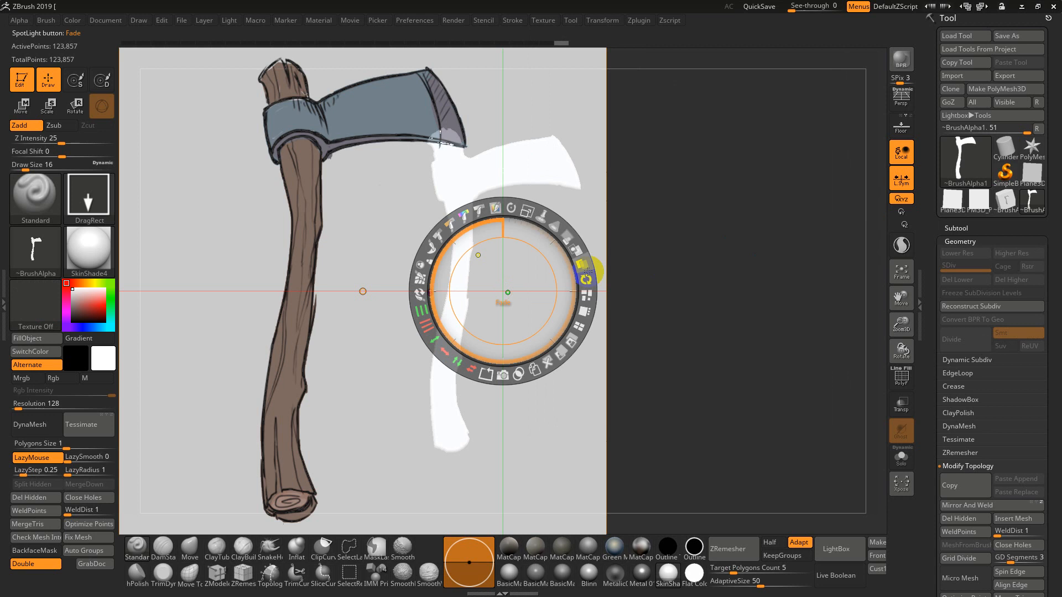
# Step: Move and scale the coloured axe image in Spotlight until it lines up with the axe mesh
pyautogui.moveTo(539, 258); pyautogui.dragTo(686, 287)
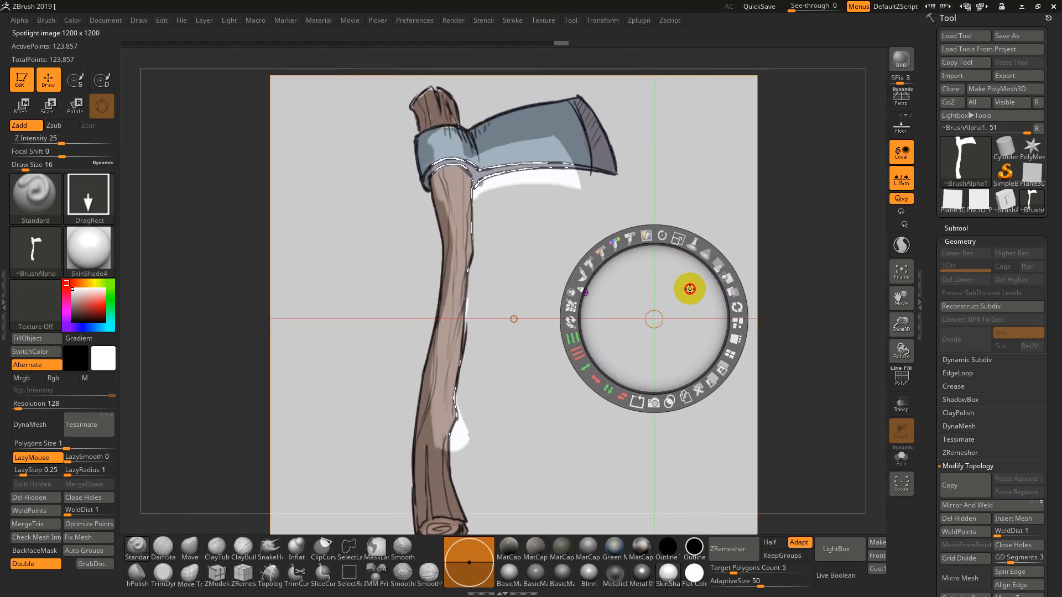
pyautogui.moveTo(674, 237); pyautogui.dragTo(652, 231)
pyautogui.moveTo(737, 237); pyautogui.dragTo(720, 233)
pyautogui.moveTo(741, 154); pyautogui.dragTo(733, 153)
pyautogui.moveTo(733, 202); pyautogui.dragTo(712, 198)
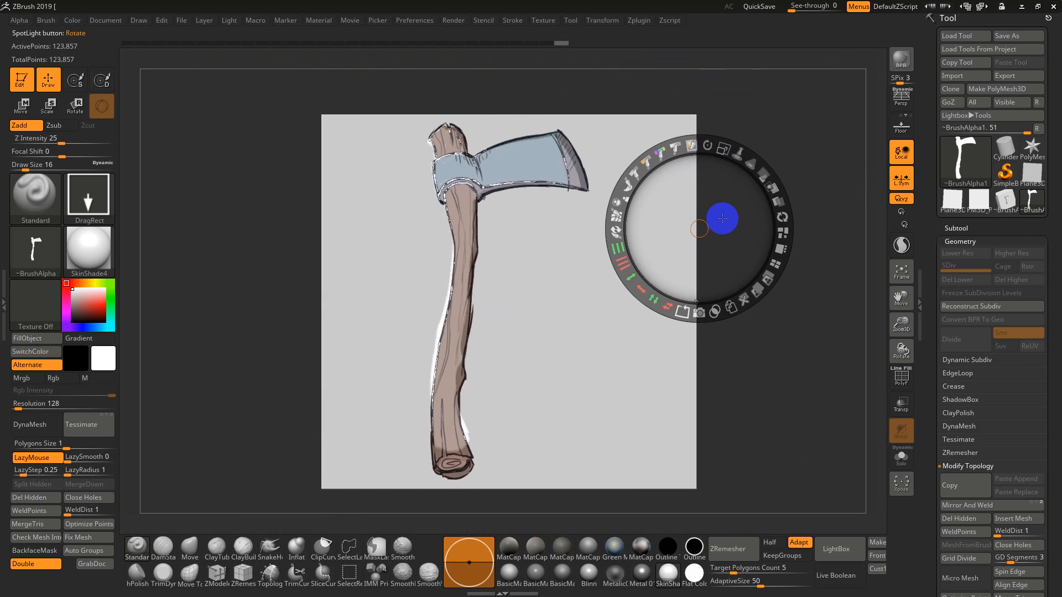
pyautogui.moveTo(723, 150); pyautogui.dragTo(720, 151)
pyautogui.moveTo(716, 190); pyautogui.dragTo(711, 197)
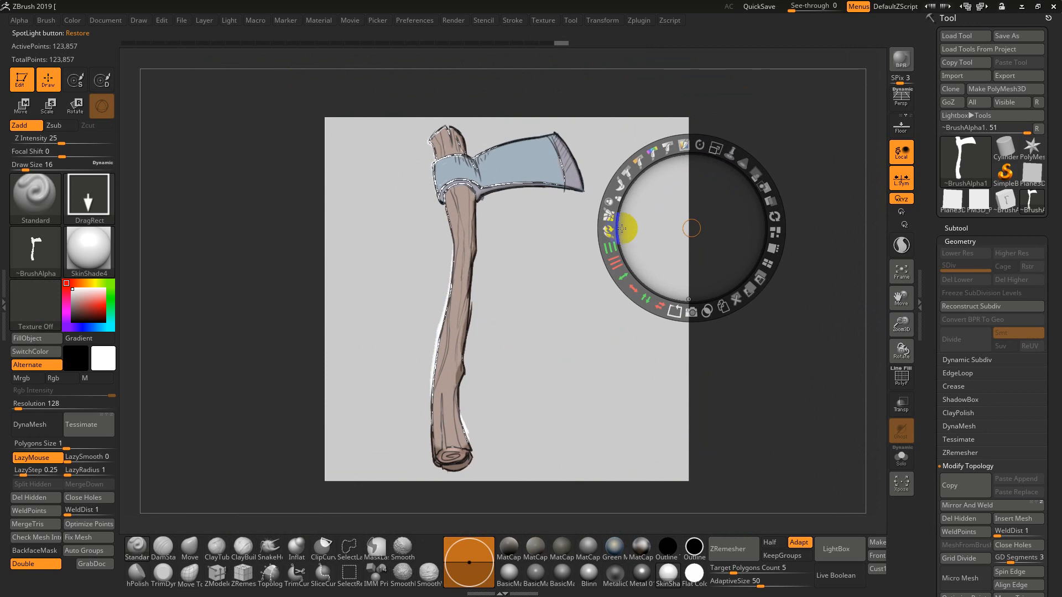
# Step: Hide the Spotlight dial and compare the axe with the image overlay shown and hidden, leaving the image shown
pyautogui.press('z')
pyautogui.press('z')
pyautogui.press('z')
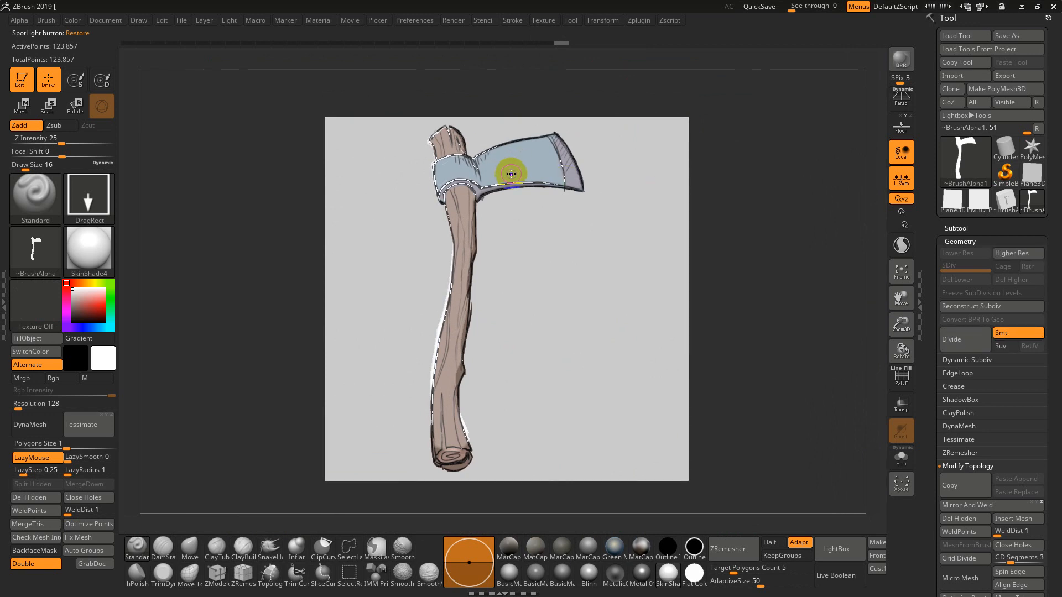
pyautogui.press('z')
pyautogui.press('z')
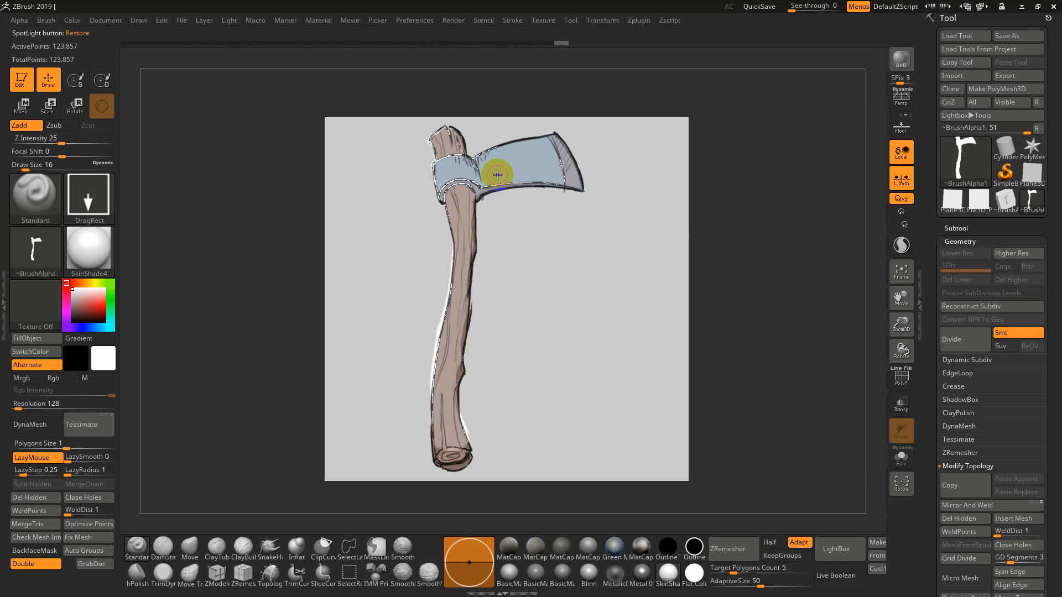
pyautogui.hotkey('shift', 'z')
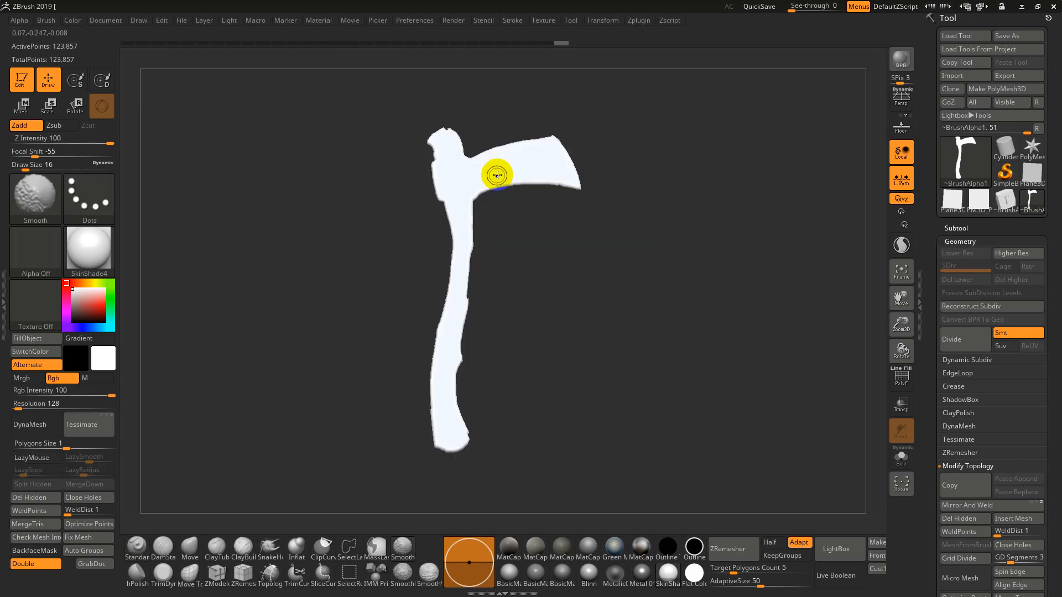
pyautogui.hotkey('shift', 'z')
pyautogui.hotkey('shift', 'z')
pyautogui.hotkey('shift', 'z')
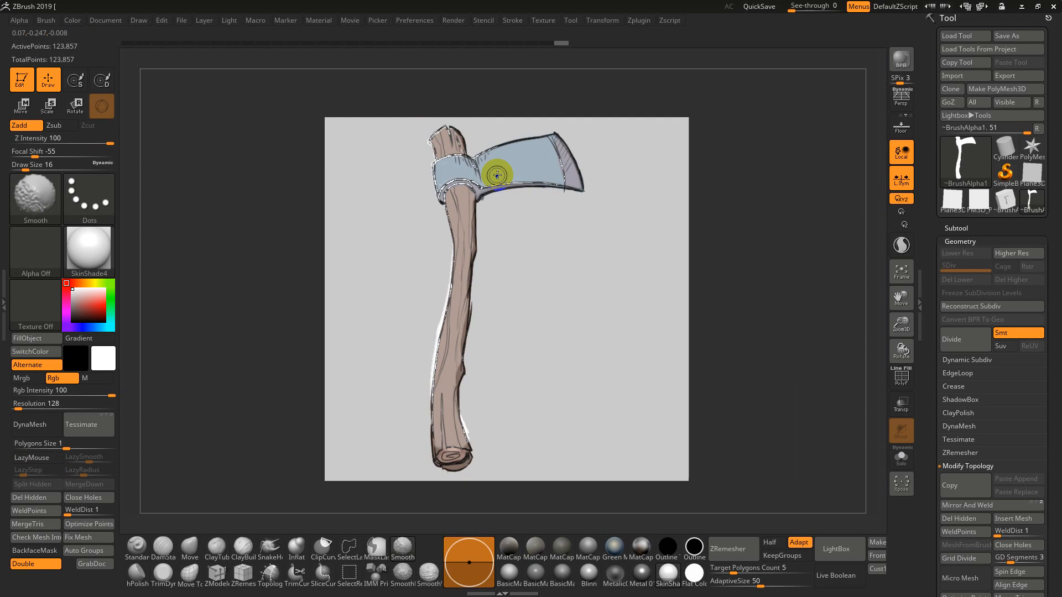
pyautogui.hotkey('shift', 'z')
pyautogui.hotkey('shift', 'z')
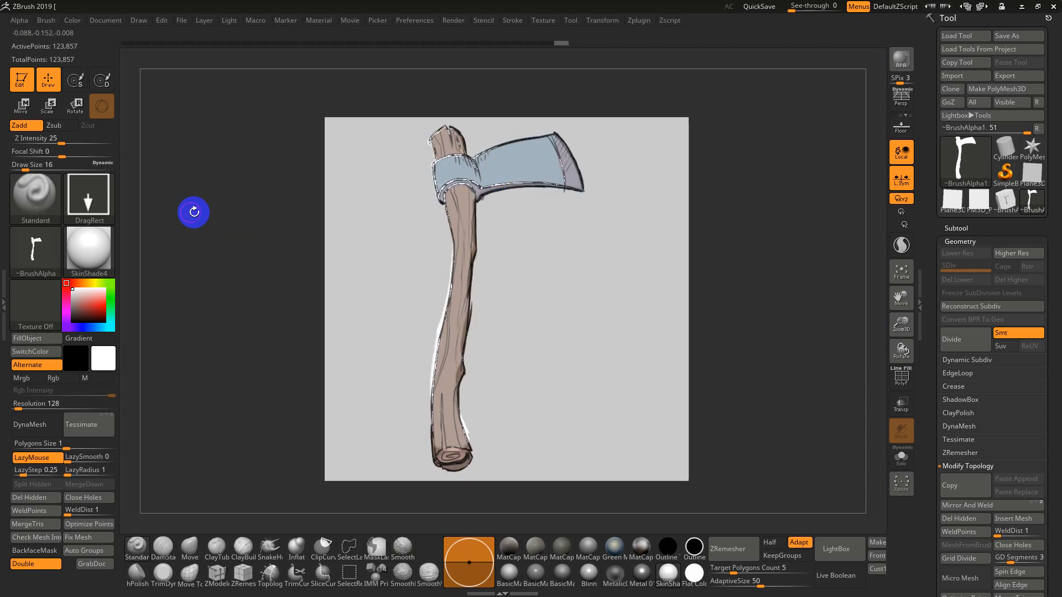
# Step: Set the Standard brush to the FreeHand stroke with Alpha Off and a draw size of 65
pyautogui.click(98, 194)
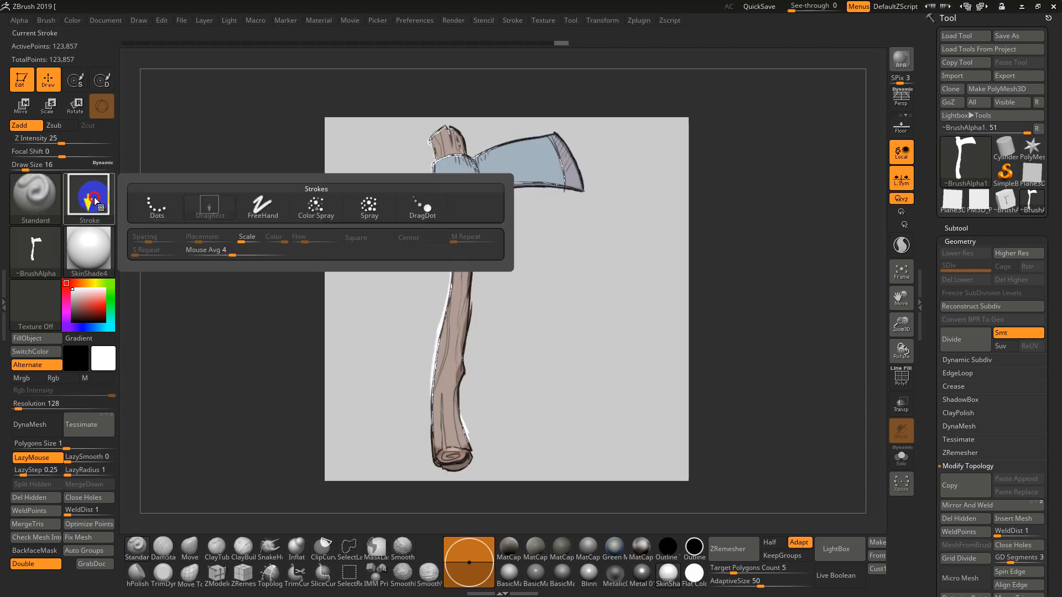
pyautogui.click(257, 201)
pyautogui.click(62, 236)
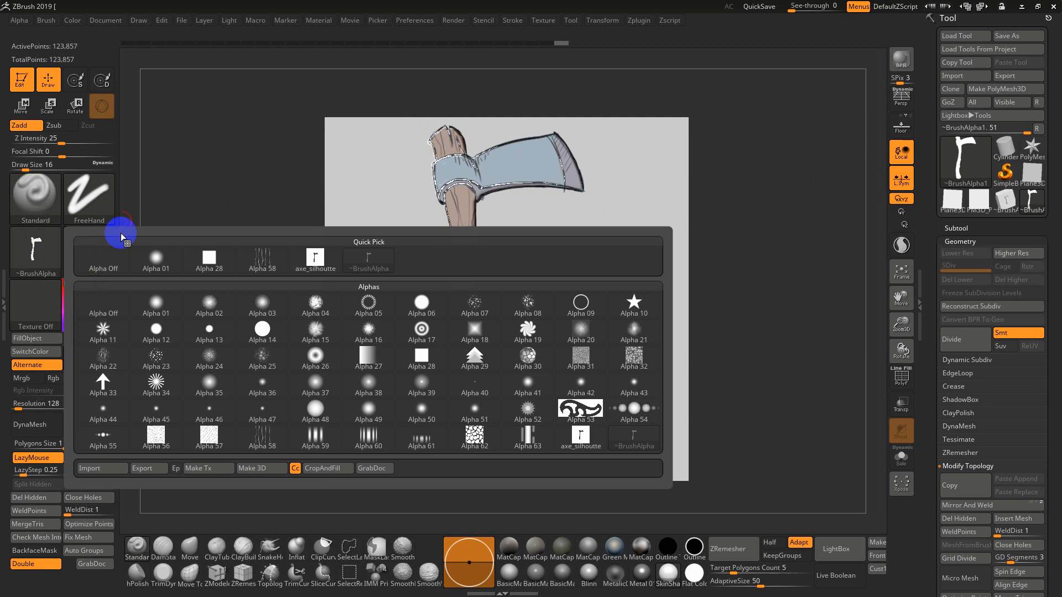
pyautogui.click(102, 256)
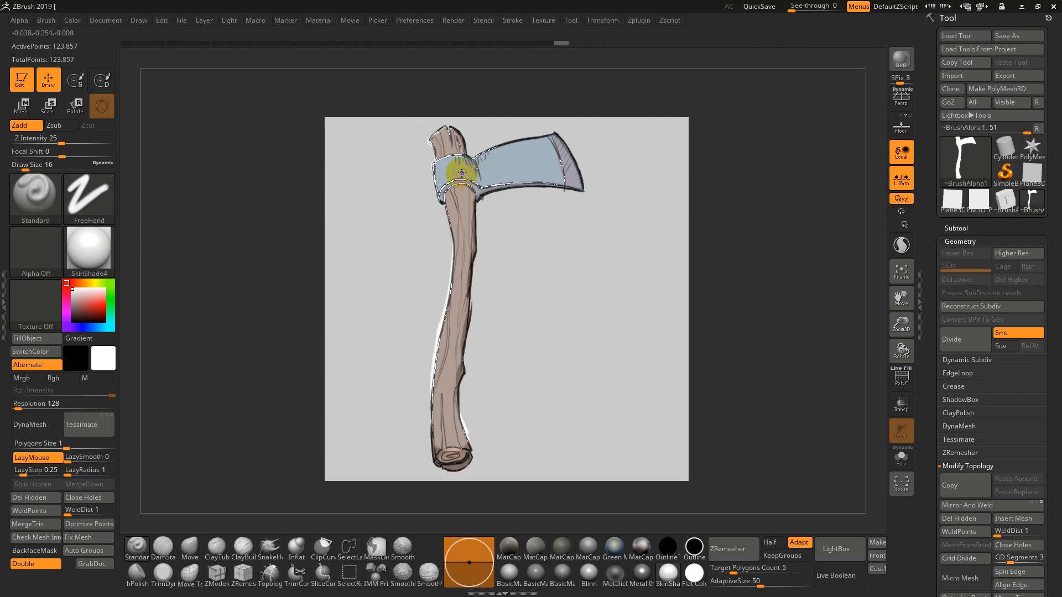
pyautogui.press('s')
pyautogui.moveTo(462, 173)
pyautogui.mouseDown()
pyautogui.moveTo(475, 170)
pyautogui.moveTo(475, 190)
pyautogui.mouseUp()
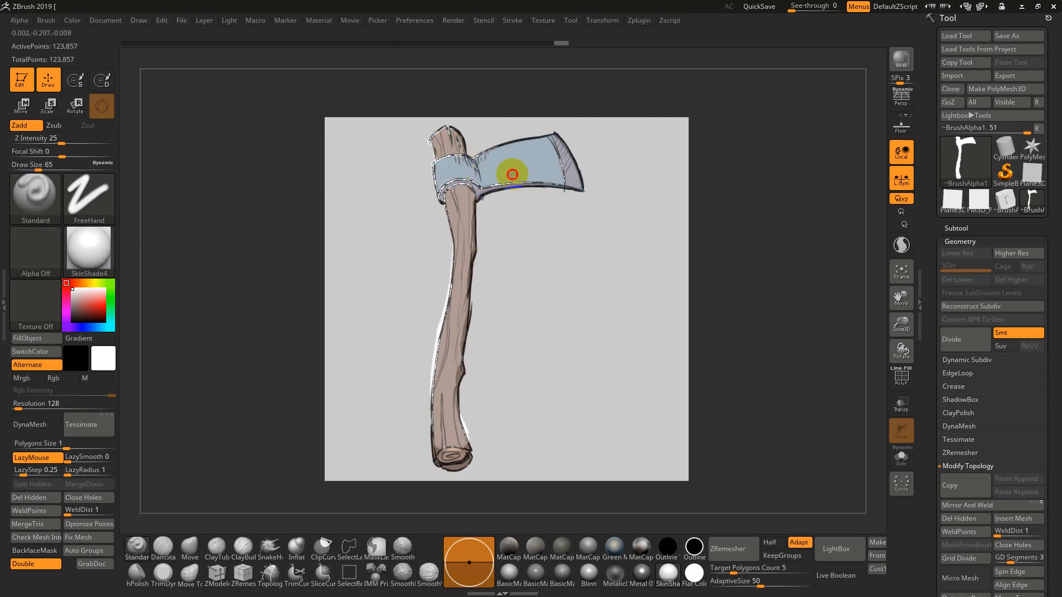
# Step: Hide the Spotlight image and apply the Green Metallic material to inspect the axe head up close
pyautogui.hotkey('shift', 'z')
pyautogui.moveTo(610, 233)
pyautogui.mouseDown()
pyautogui.moveTo(622, 293)
pyautogui.moveTo(599, 377)
pyautogui.moveTo(619, 477)
pyautogui.mouseUp()
pyautogui.click(613, 544)
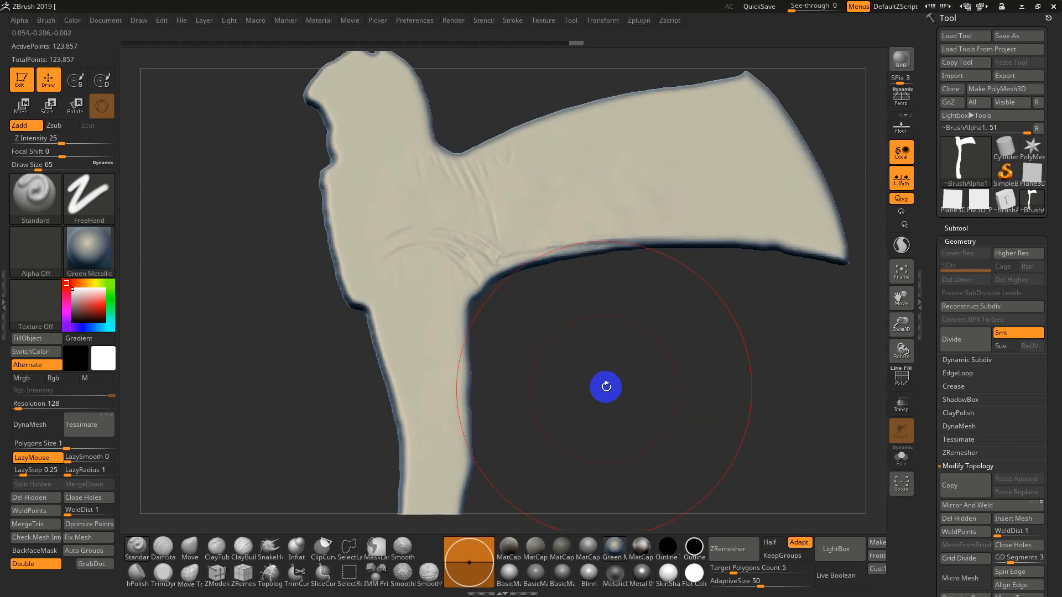
# Step: Show the Spotlight image and rotate, scale and move the axe mesh until it lines up with the coloured axe
pyautogui.moveTo(606, 388)
pyautogui.mouseDown()
pyautogui.moveTo(604, 353)
pyautogui.moveTo(620, 355)
pyautogui.mouseUp()
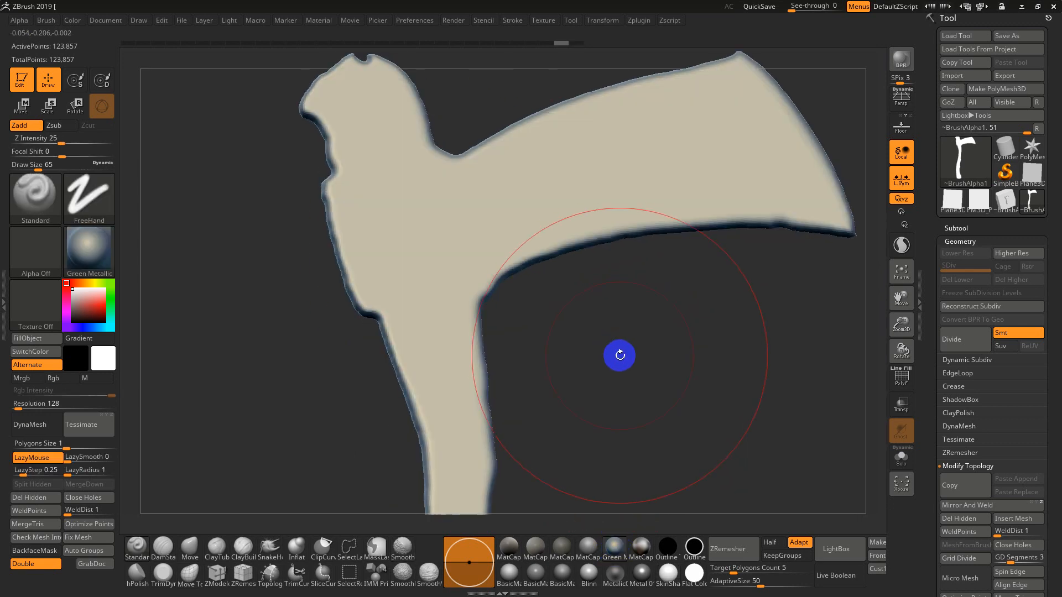
pyautogui.hotkey('shift', 'z')
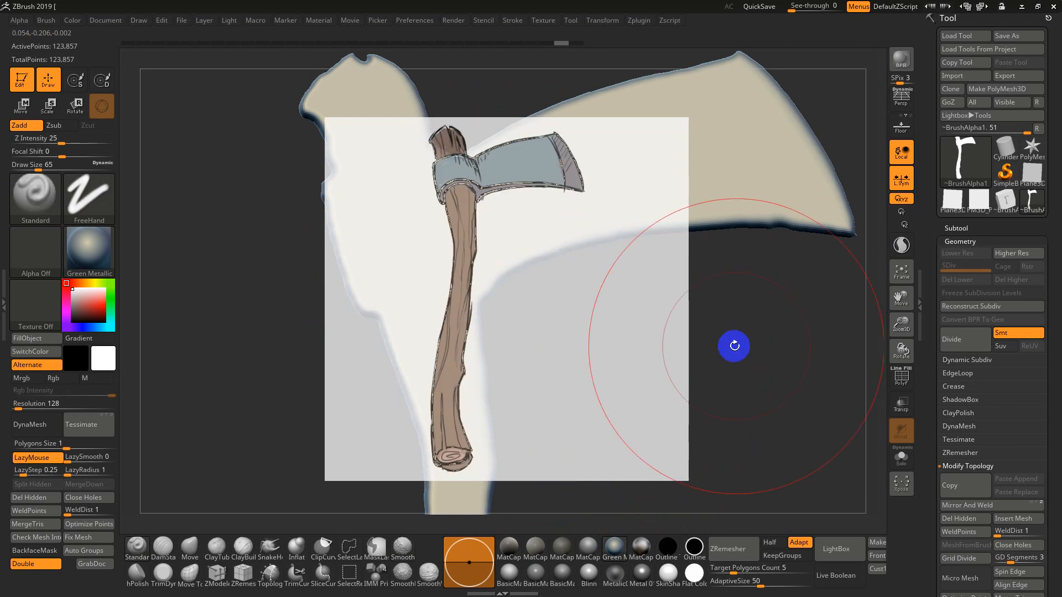
pyautogui.keyDown('alt'); pyautogui.moveTo(741, 346); pyautogui.dragTo(739, 301); pyautogui.keyUp('alt')
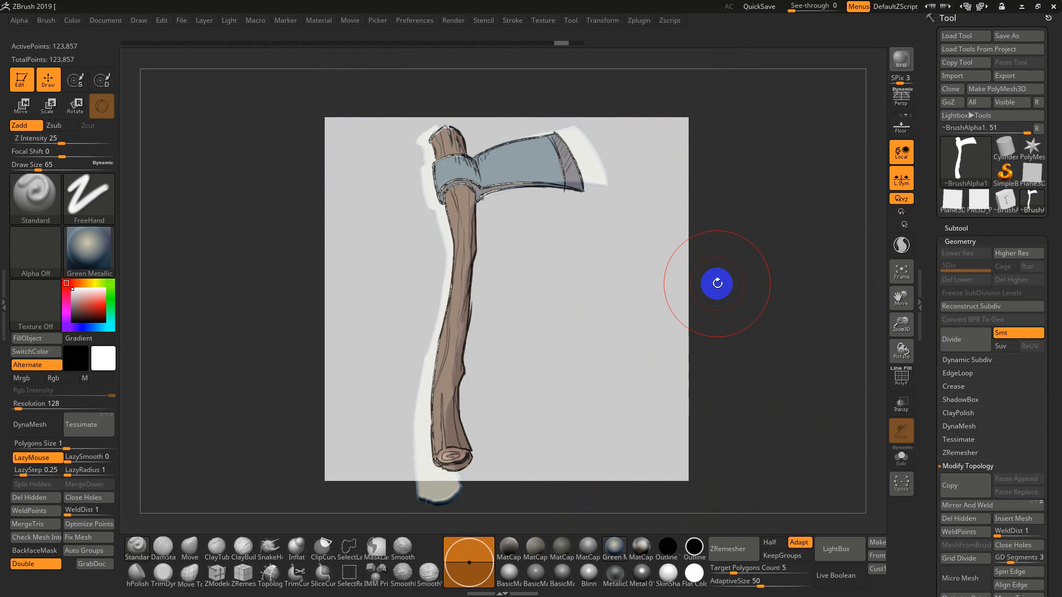
pyautogui.moveTo(813, 230)
pyautogui.mouseDown()
pyautogui.moveTo(784, 223)
pyautogui.moveTo(789, 234)
pyautogui.moveTo(801, 228)
pyautogui.moveTo(798, 244)
pyautogui.moveTo(796, 230)
pyautogui.mouseUp()
pyautogui.press('super')
pyautogui.press('super')
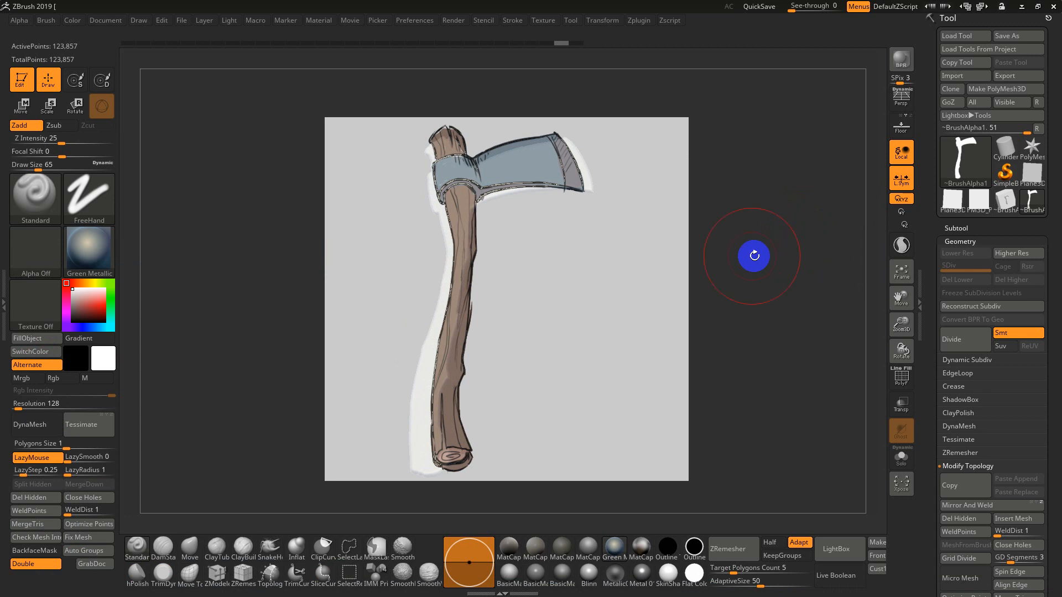
pyautogui.keyDown('alt'); pyautogui.moveTo(772, 297); pyautogui.dragTo(795, 316); pyautogui.keyUp('alt')
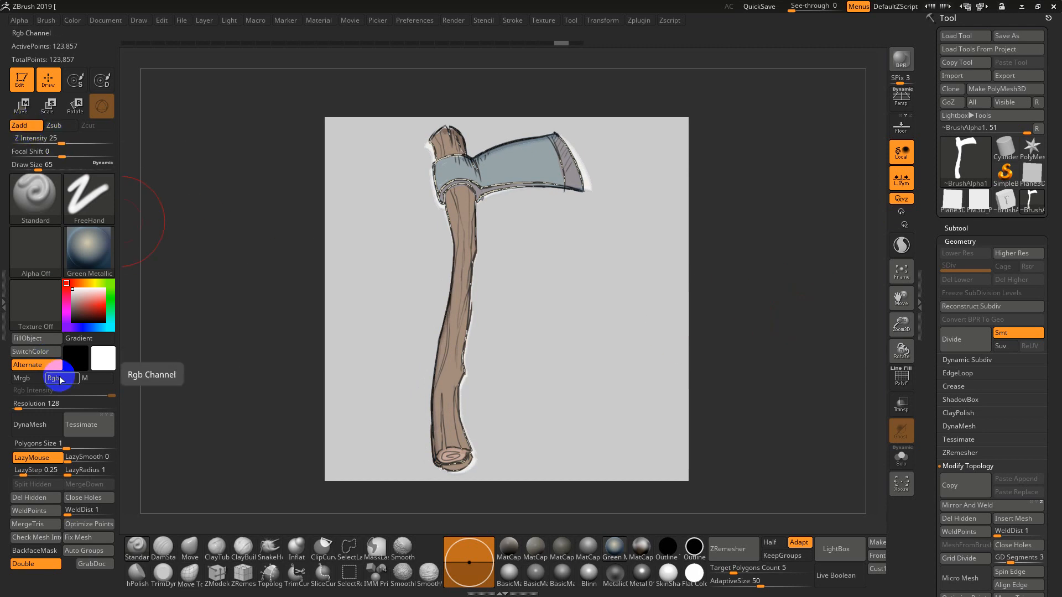
# Step: Select the Paint brush, project the image's colours onto the handle and collar, and check the mesh with the overlay hidden
pyautogui.press('b')
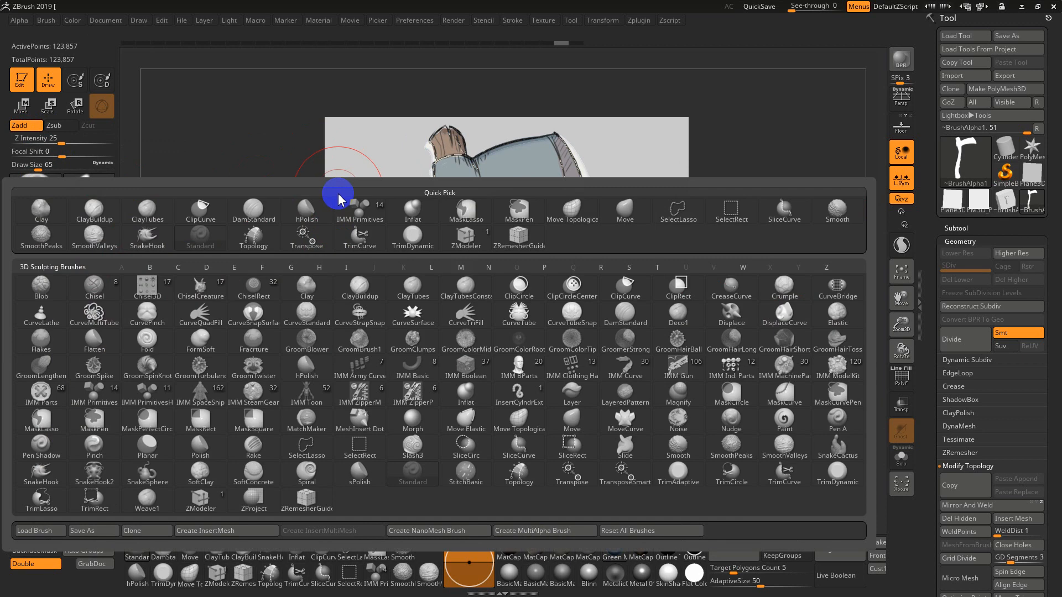
pyautogui.press('p')
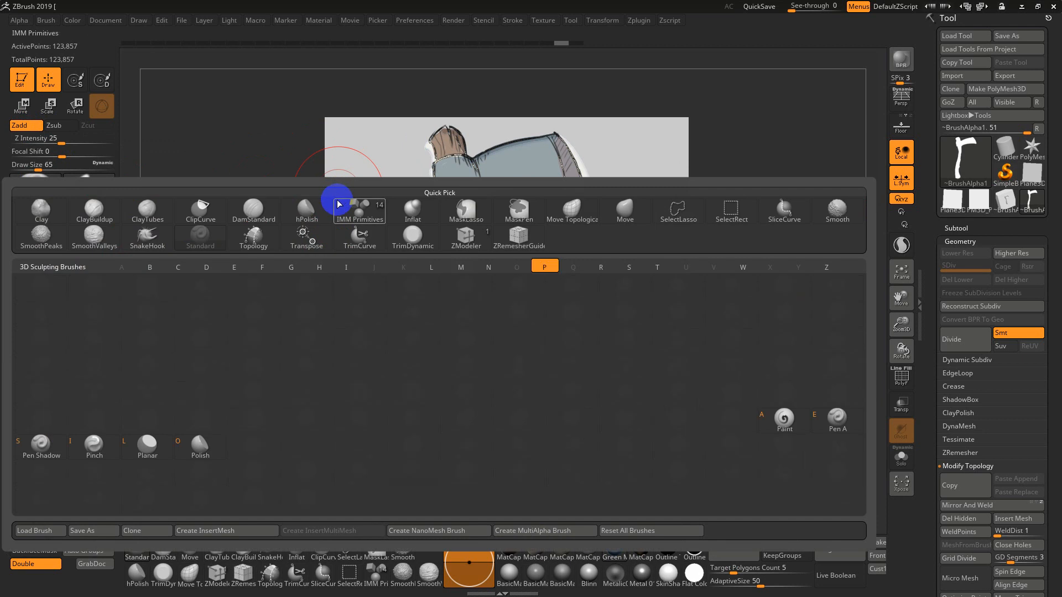
pyautogui.click(784, 420)
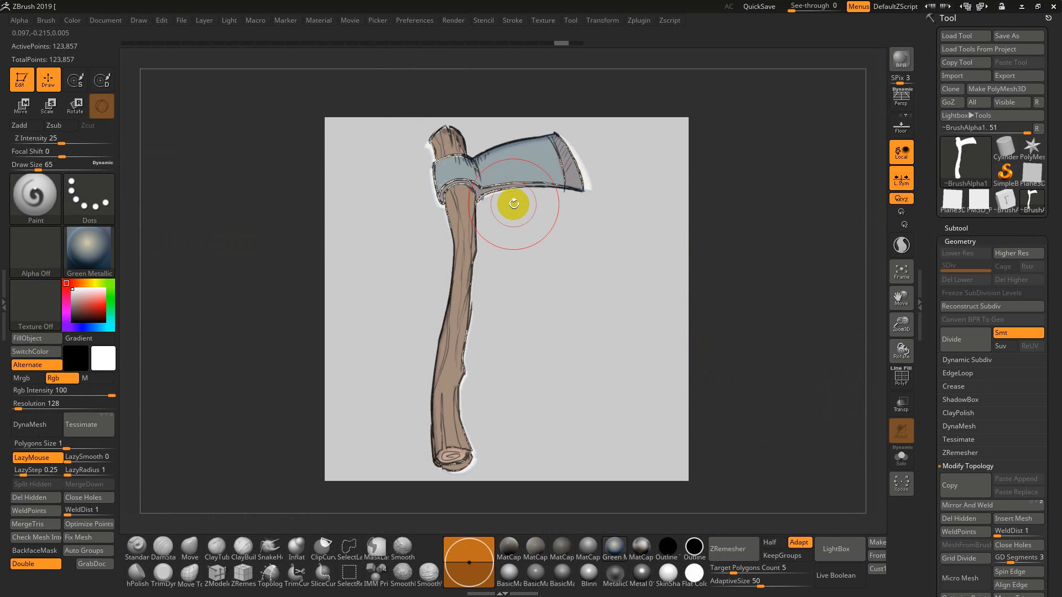
pyautogui.moveTo(505, 161); pyautogui.dragTo(523, 154)
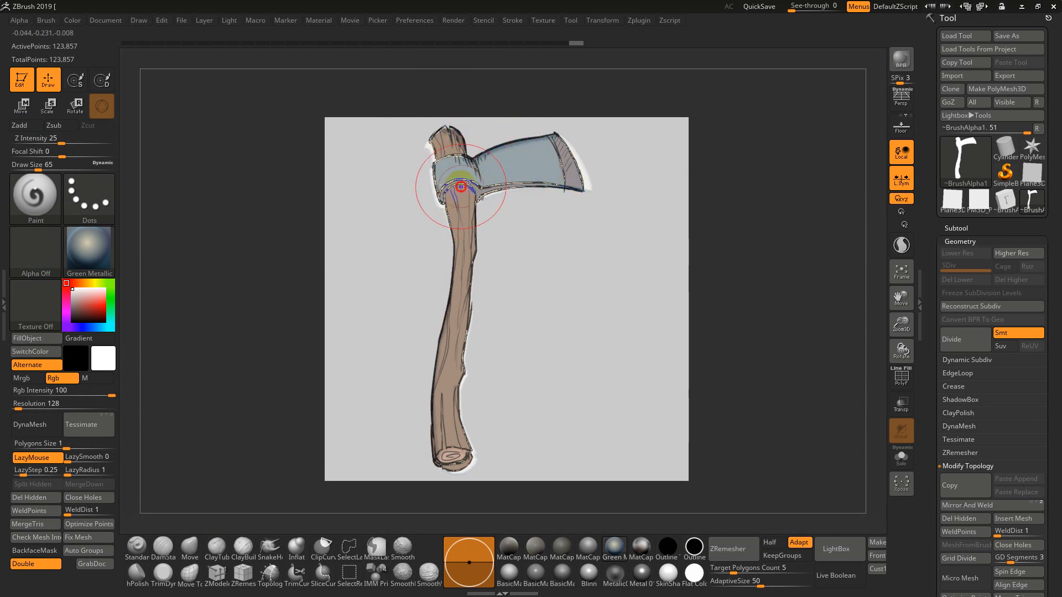
pyautogui.hotkey('shift', 'z')
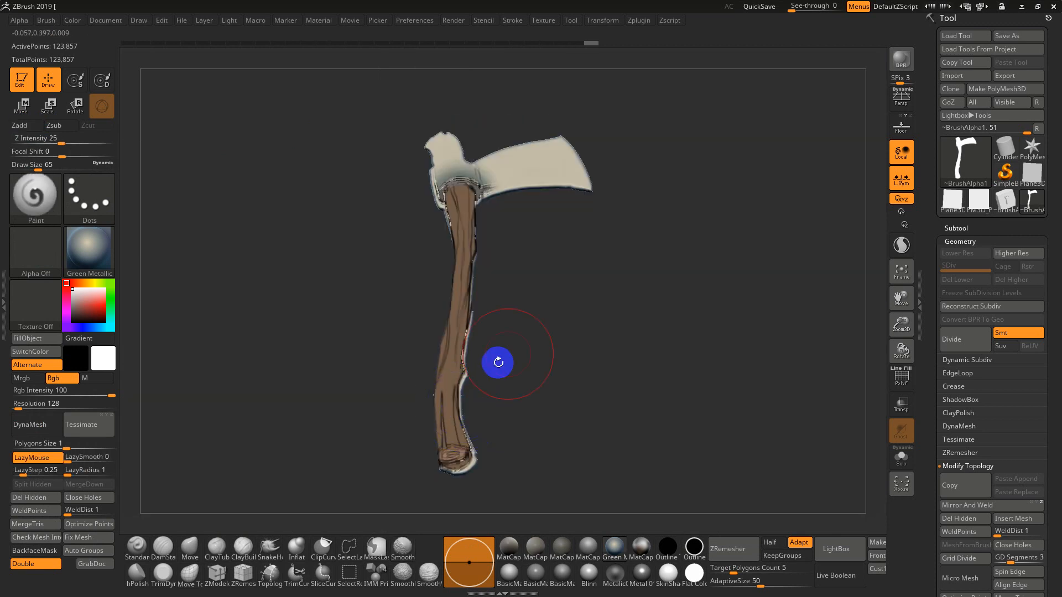
pyautogui.moveTo(624, 279)
pyautogui.mouseDown()
pyautogui.moveTo(608, 336)
pyautogui.moveTo(632, 267)
pyautogui.moveTo(616, 298)
pyautogui.mouseUp()
pyautogui.hotkey('shift', 'z')
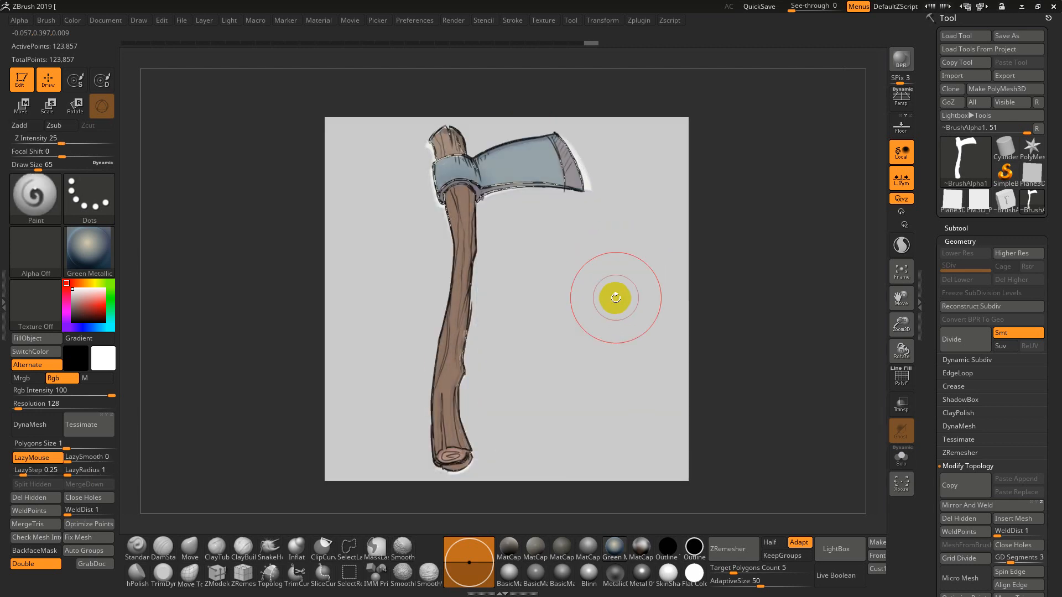
# Step: Project the image's colours onto the blade and rest of the axe head, and hide the Spotlight image
pyautogui.moveTo(517, 169)
pyautogui.mouseDown()
pyautogui.moveTo(550, 165)
pyautogui.moveTo(488, 180)
pyautogui.moveTo(426, 171)
pyautogui.moveTo(484, 280)
pyautogui.moveTo(490, 451)
pyautogui.moveTo(464, 204)
pyautogui.mouseUp()
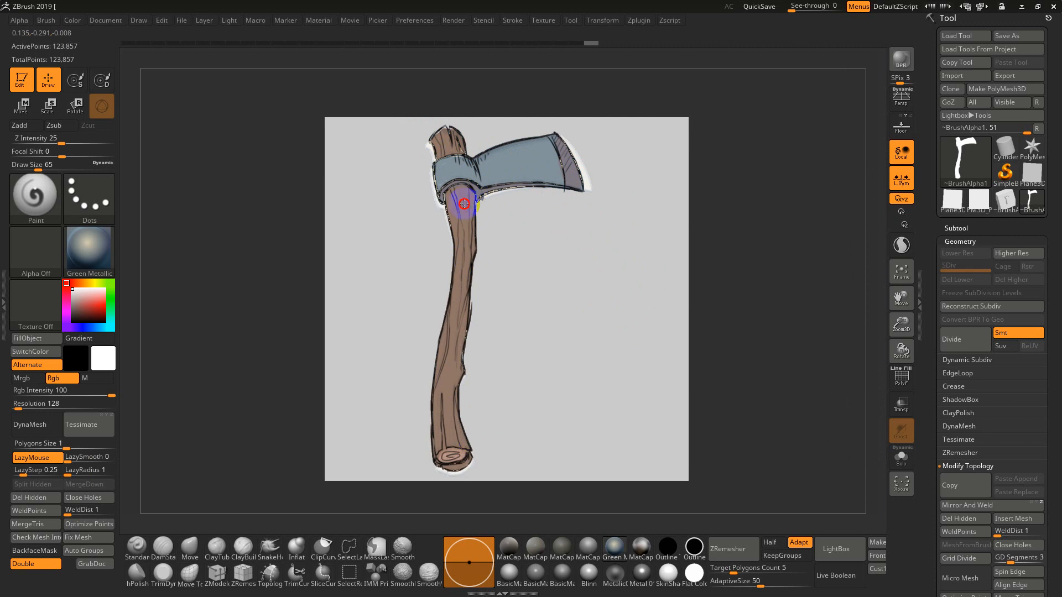
pyautogui.moveTo(583, 190)
pyautogui.mouseDown()
pyautogui.moveTo(564, 194)
pyautogui.moveTo(601, 165)
pyautogui.mouseUp()
pyautogui.press('shift')
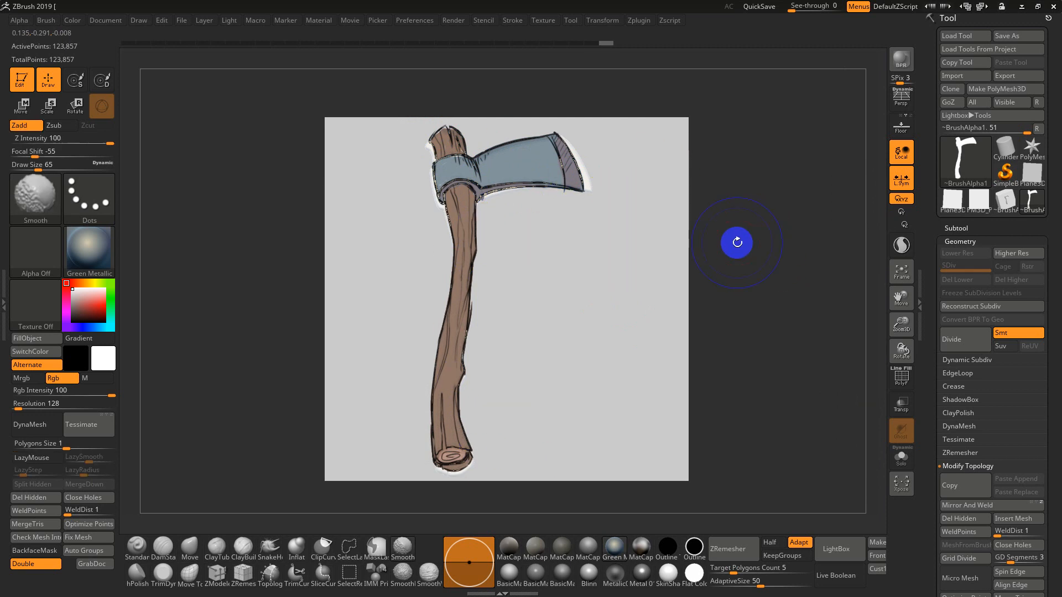
pyautogui.hotkey('shift', 'z')
pyautogui.moveTo(730, 242)
pyautogui.mouseDown()
pyautogui.moveTo(725, 233)
pyautogui.moveTo(730, 270)
pyautogui.moveTo(721, 227)
pyautogui.mouseUp()
# Step: Compare several materials on the painted axe head and apply Flat Color
pyautogui.press('super')
pyautogui.click(669, 572)
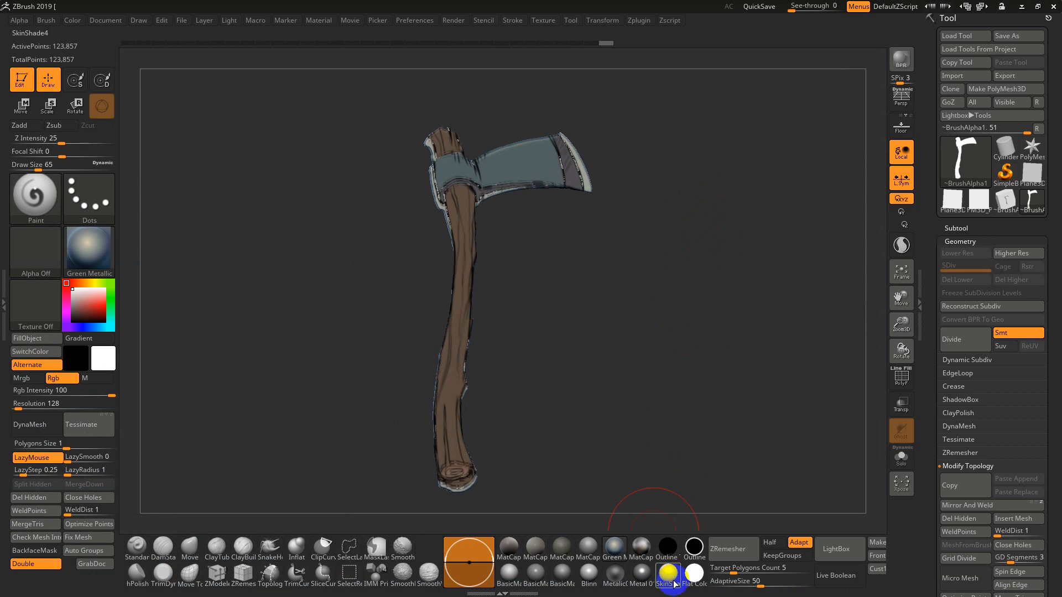
pyautogui.moveTo(652, 360); pyautogui.dragTo(680, 305)
pyautogui.keyDown('alt'); pyautogui.moveTo(665, 340); pyautogui.dragTo(671, 407); pyautogui.keyUp('alt')
pyautogui.click(618, 544)
pyautogui.click(590, 551)
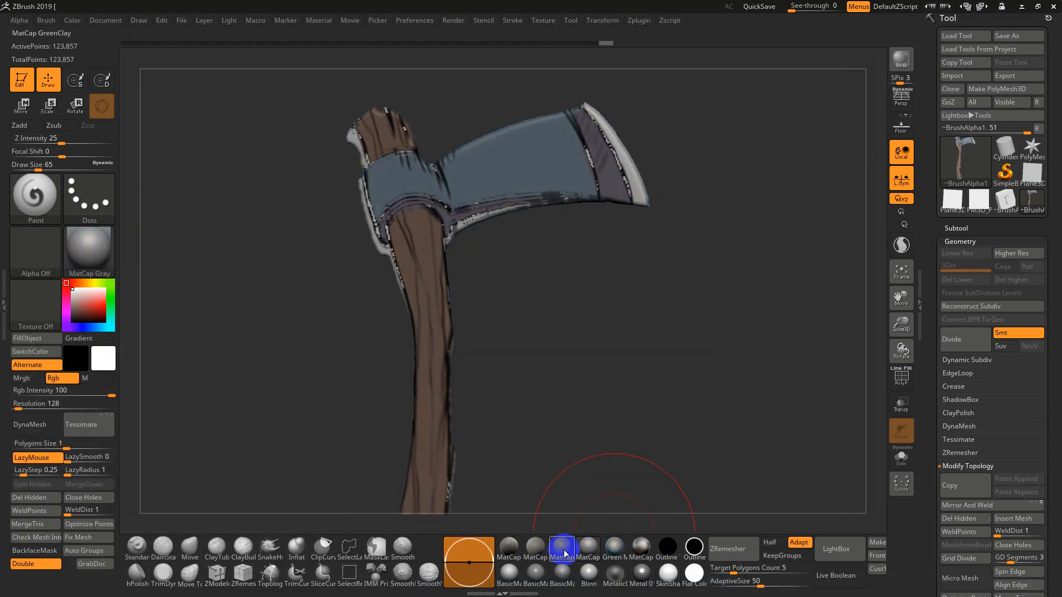
pyautogui.click(565, 552)
pyautogui.click(640, 545)
pyautogui.click(669, 572)
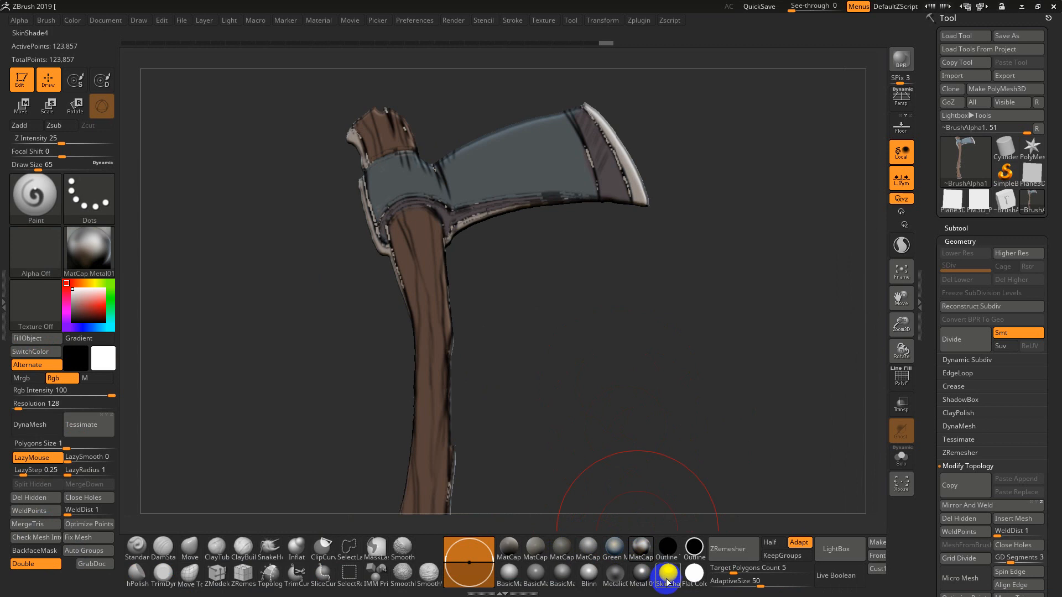
pyautogui.click(693, 573)
# Step: Set the draw size to 20, sample the blade's blue-grey and paint over the dark marks on the blade
pyautogui.moveTo(556, 212); pyautogui.dragTo(542, 208)
pyautogui.press('s')
pyautogui.moveTo(580, 268); pyautogui.dragTo(572, 244)
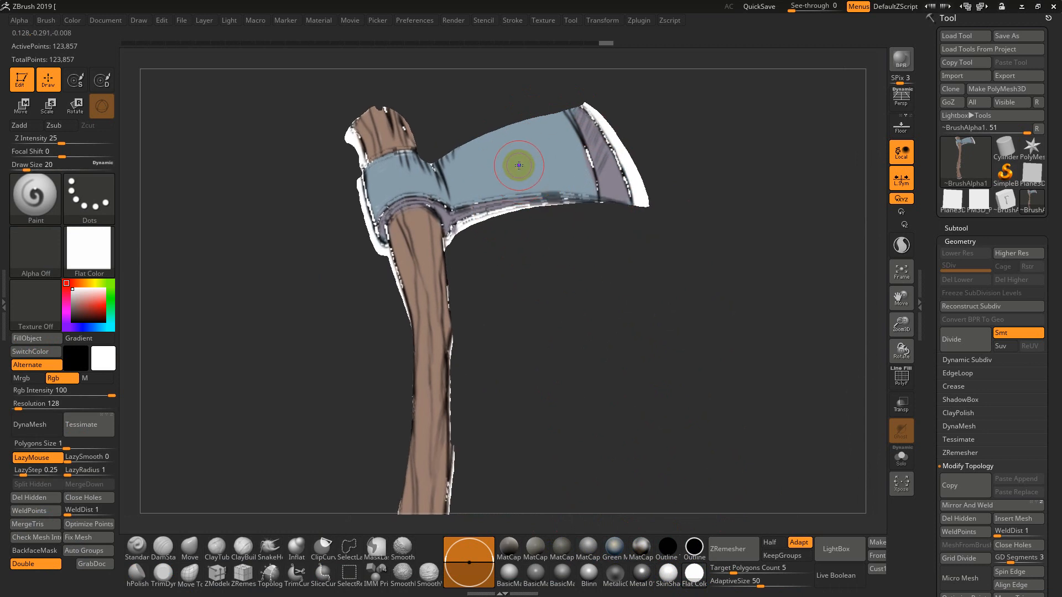
pyautogui.press('c')
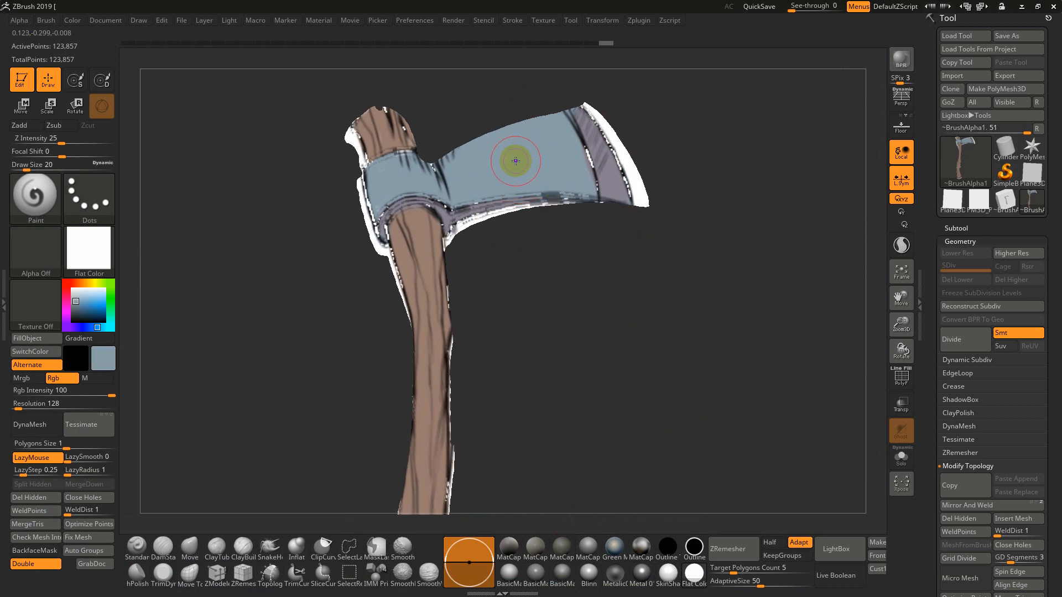
pyautogui.moveTo(540, 148); pyautogui.dragTo(596, 156)
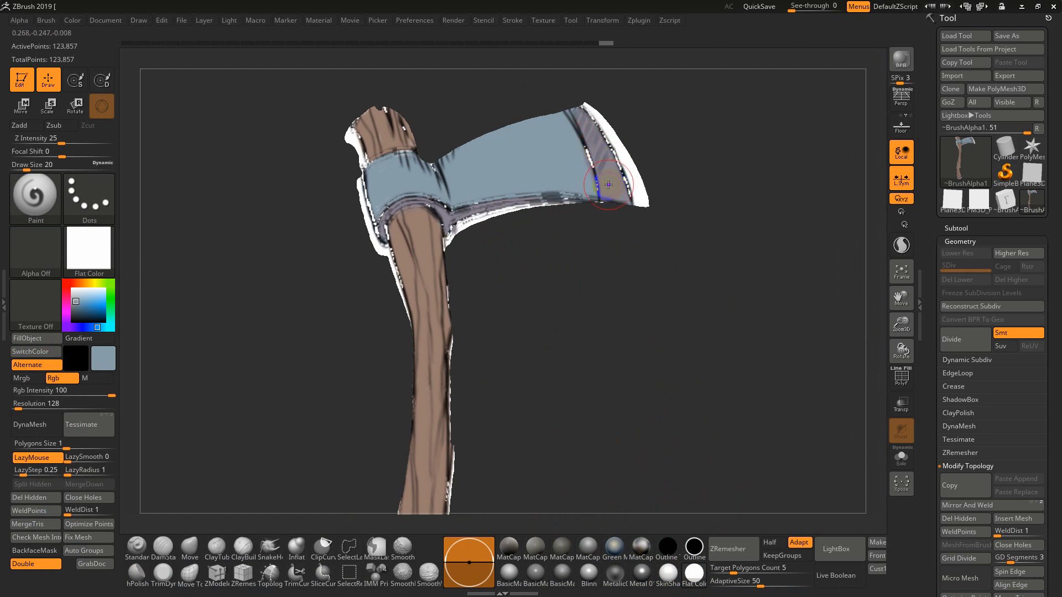
# Step: Cover the white cutting edge with its sampled purple-grey, and the blade's lower outline and inner border with sampled blue-grey
pyautogui.press('c')
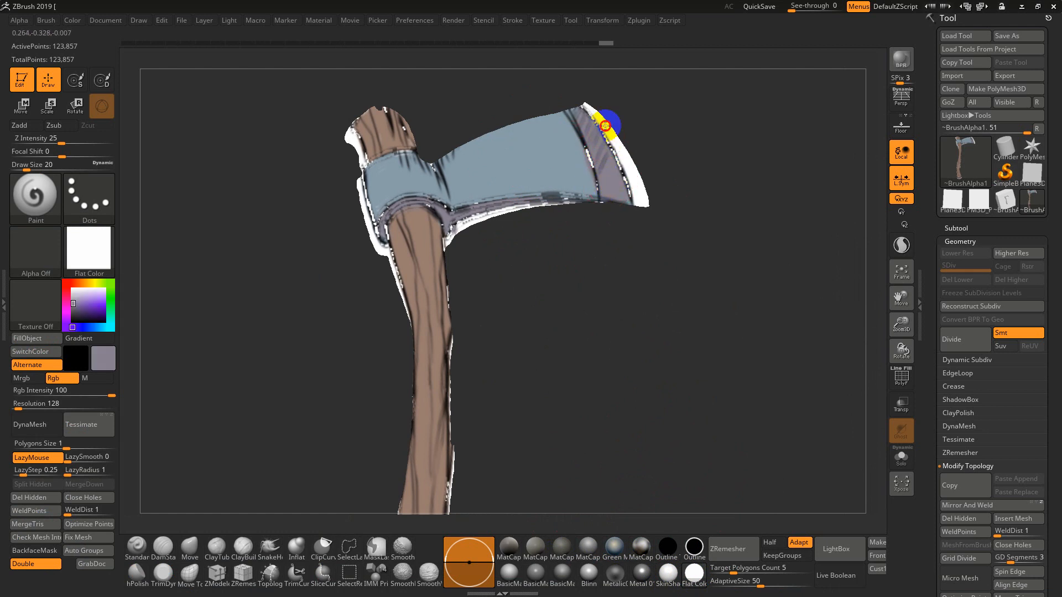
pyautogui.moveTo(606, 125)
pyautogui.mouseDown()
pyautogui.moveTo(628, 169)
pyautogui.moveTo(596, 101)
pyautogui.mouseUp()
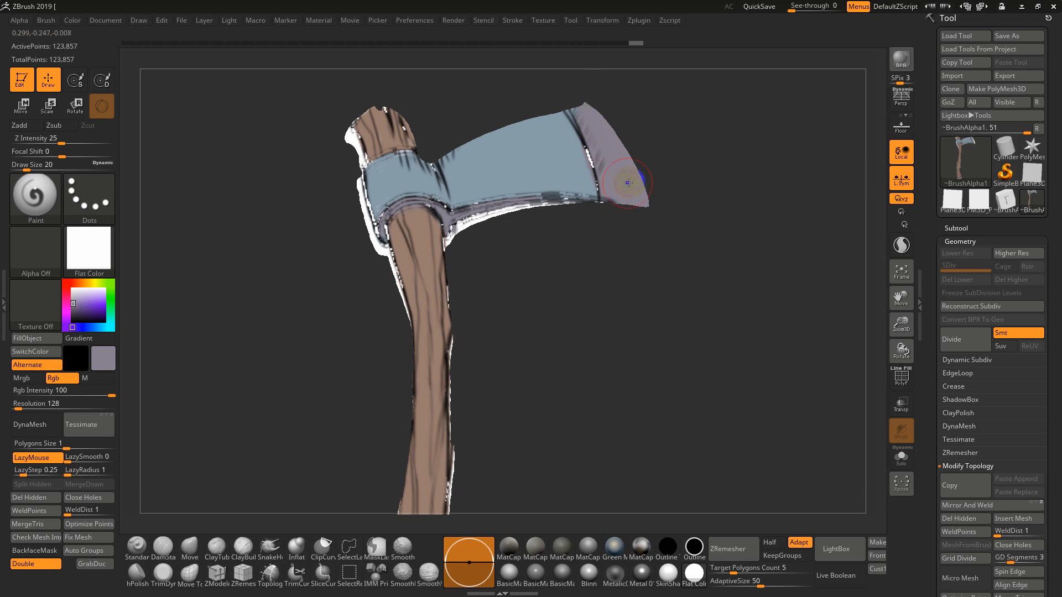
pyautogui.press('c')
pyautogui.moveTo(557, 152)
pyautogui.mouseDown()
pyautogui.moveTo(574, 191)
pyautogui.moveTo(545, 204)
pyautogui.moveTo(472, 206)
pyautogui.moveTo(476, 233)
pyautogui.mouseUp()
pyautogui.moveTo(568, 150)
pyautogui.mouseDown()
pyautogui.moveTo(542, 125)
pyautogui.moveTo(597, 199)
pyautogui.mouseUp()
# Step: Sample the purple-grey, switch the Paint brush to the FreeHand stroke and clean up the inner border of the cutting edge
pyautogui.press('c')
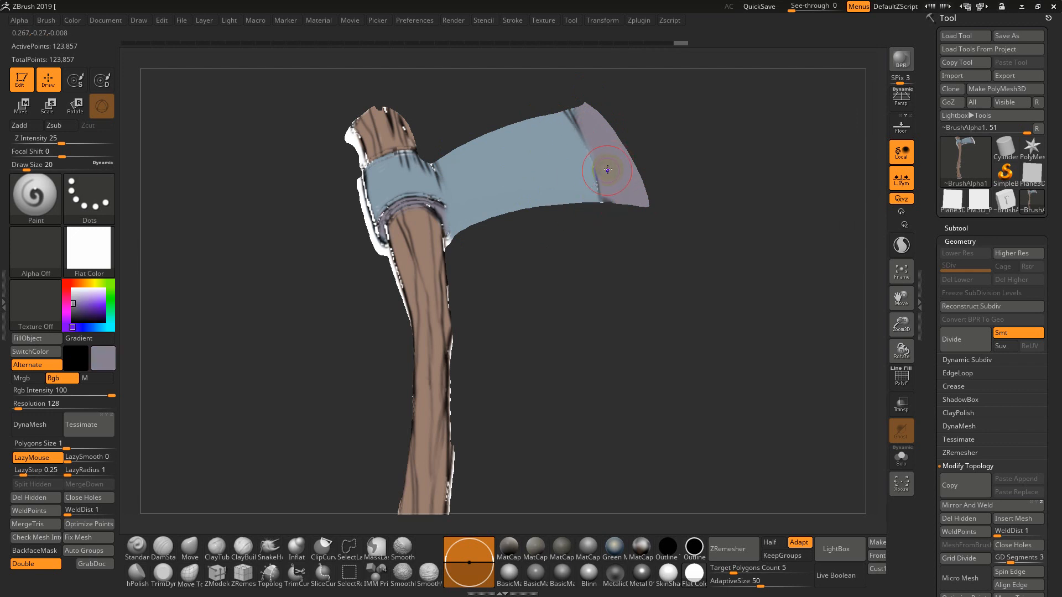
pyautogui.click(115, 195)
pyautogui.click(254, 203)
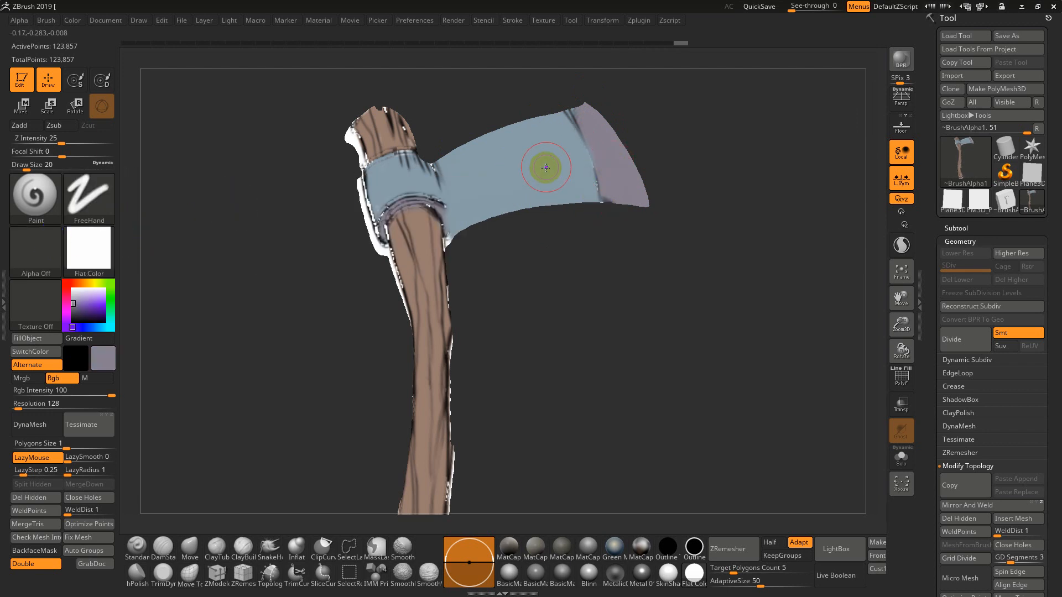
pyautogui.moveTo(584, 156); pyautogui.dragTo(603, 156)
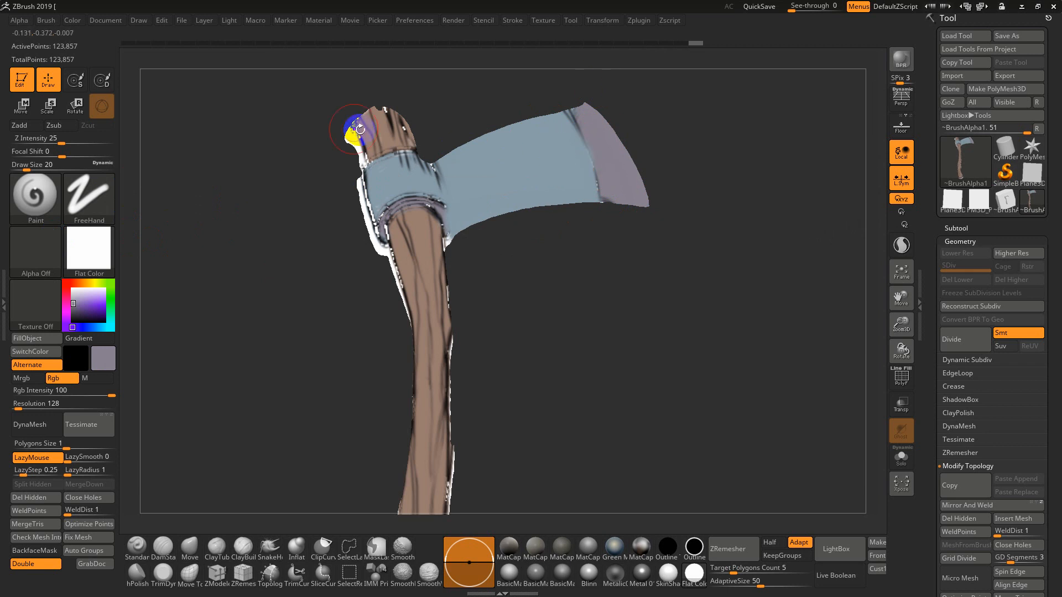
# Step: Set Focal Shift to -100 and repaint a crisp border between the blue-grey blade and the purple-grey cutting edge
pyautogui.moveTo(77, 152); pyautogui.dragTo(11, 158)
pyautogui.moveTo(589, 133); pyautogui.dragTo(598, 193)
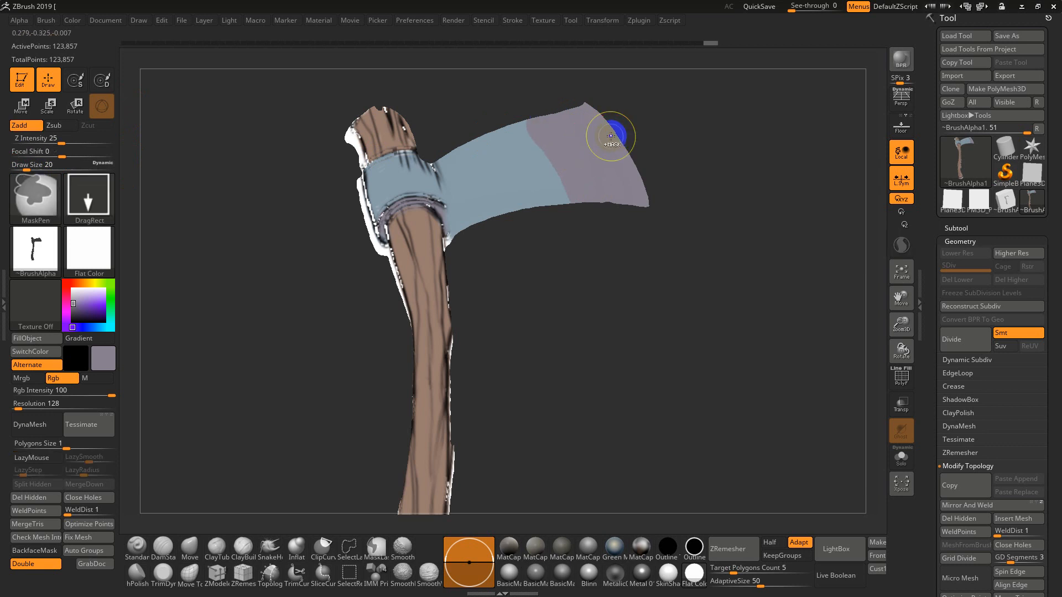
pyautogui.hotkey('ctrl', 'z')
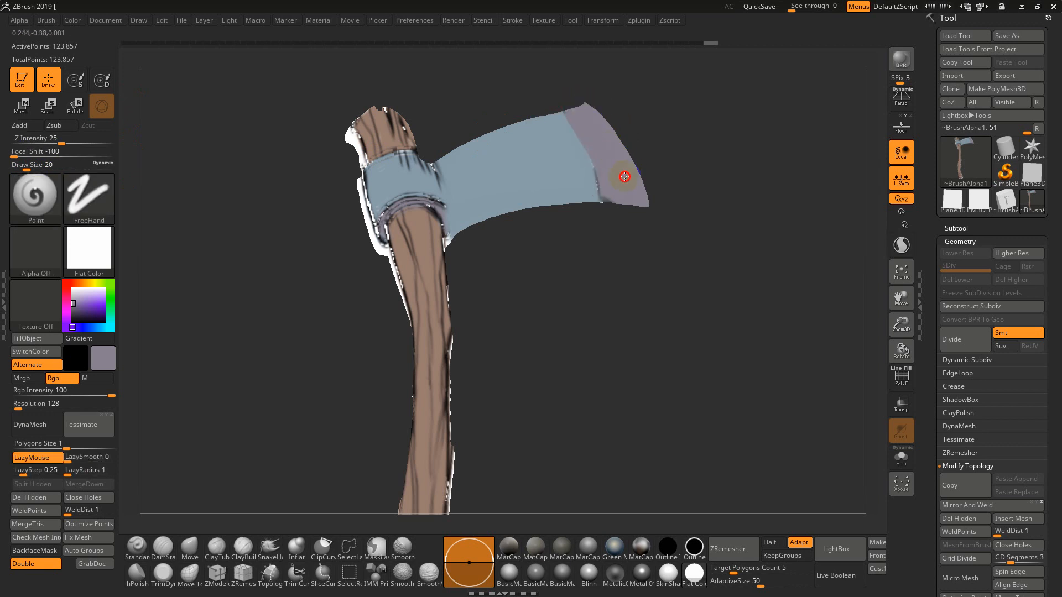
pyautogui.press('c')
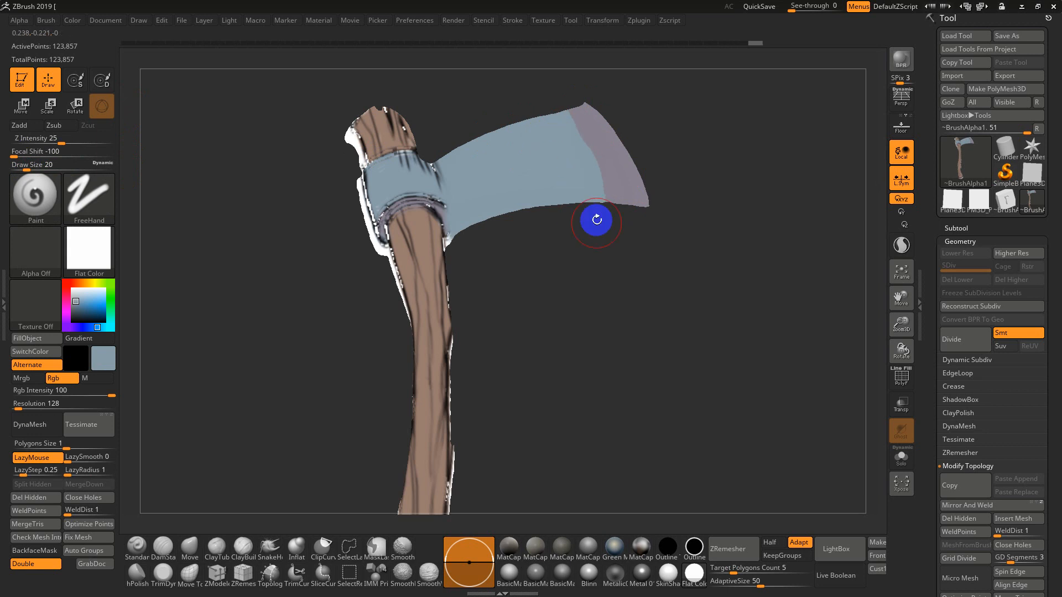
# Step: Sample the handle's brown and paint over the dark wood lines and white edges along the handle below the head
pyautogui.moveTo(534, 272); pyautogui.dragTo(556, 298)
pyautogui.press('c')
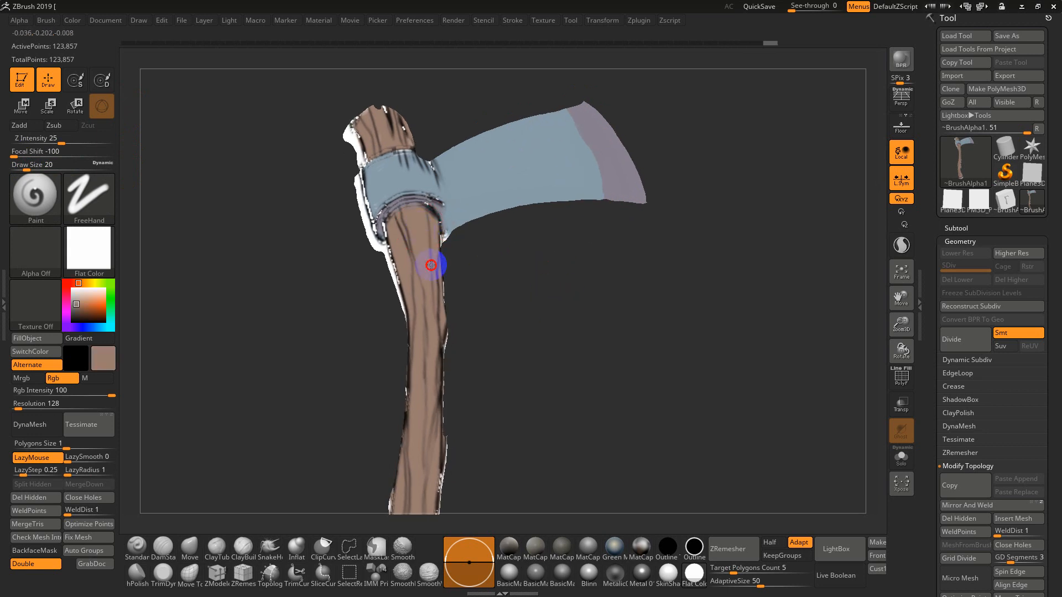
pyautogui.moveTo(407, 234); pyautogui.dragTo(431, 412)
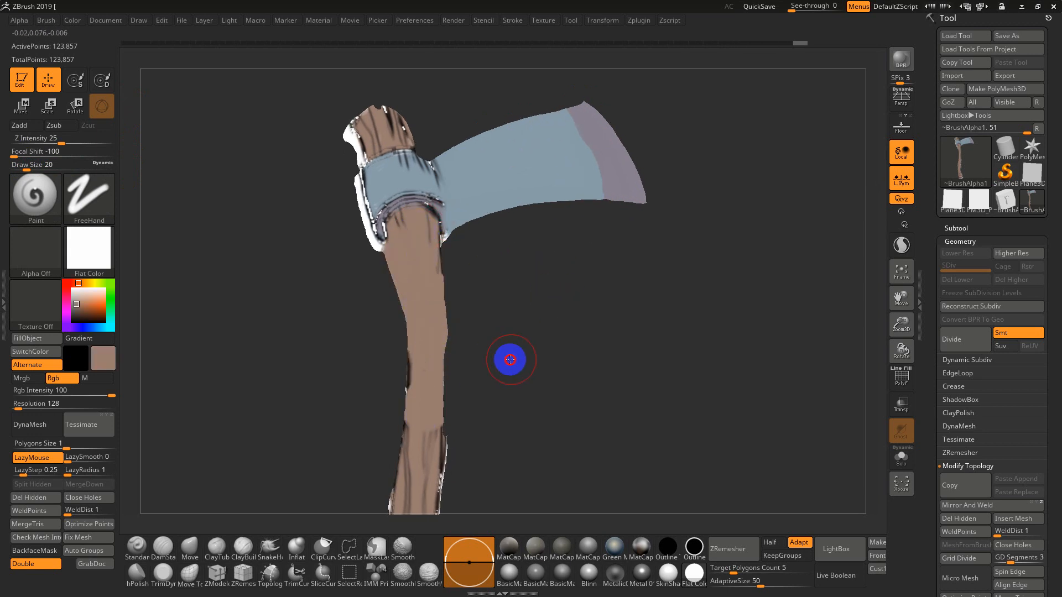
pyautogui.keyDown('alt'); pyautogui.moveTo(509, 360); pyautogui.dragTo(512, 271); pyautogui.keyUp('alt')
pyautogui.moveTo(429, 254)
pyautogui.mouseDown()
pyautogui.moveTo(459, 379)
pyautogui.moveTo(424, 268)
pyautogui.mouseUp()
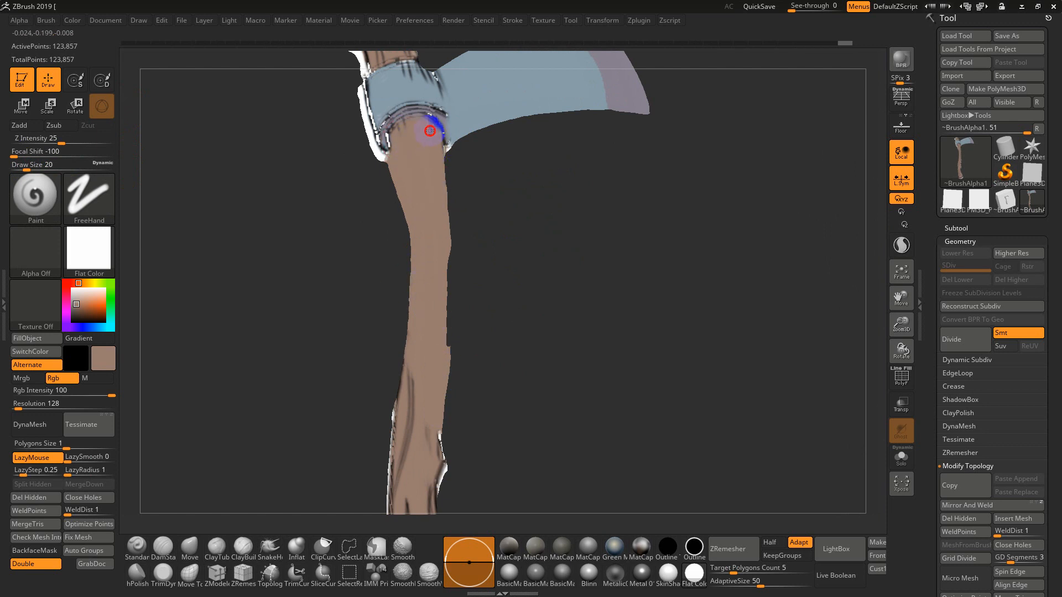
pyautogui.moveTo(399, 153); pyautogui.dragTo(402, 153)
pyautogui.keyDown('alt'); pyautogui.moveTo(490, 178); pyautogui.dragTo(506, 250); pyautogui.keyUp('alt')
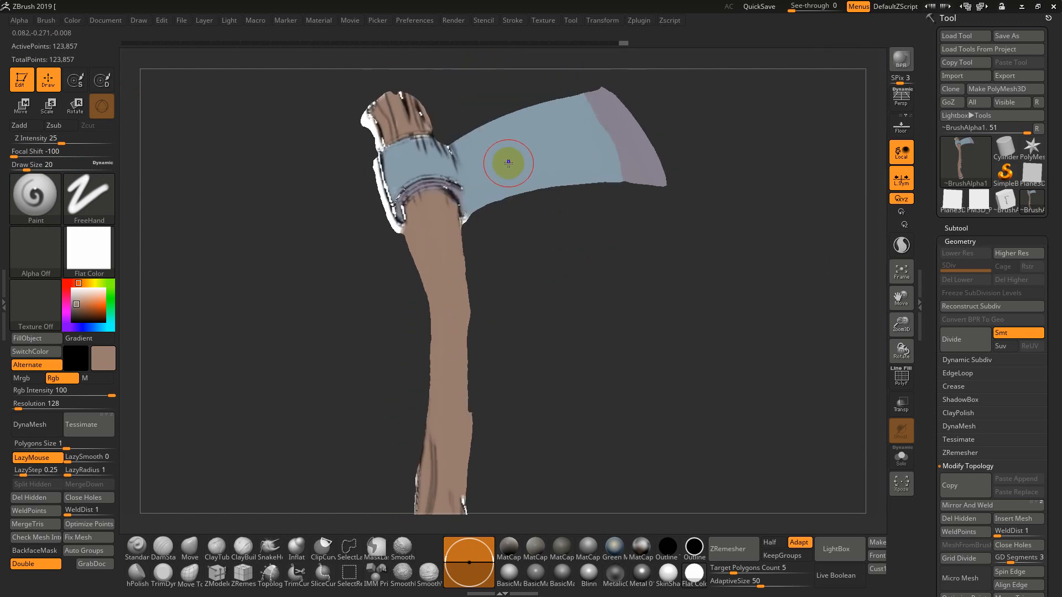
# Step: Set the draw size to 6 and the colour to black, and try a stroke across the blade before undoing it
pyautogui.press('s')
pyautogui.moveTo(508, 163); pyautogui.dragTo(501, 164)
pyautogui.click(81, 316)
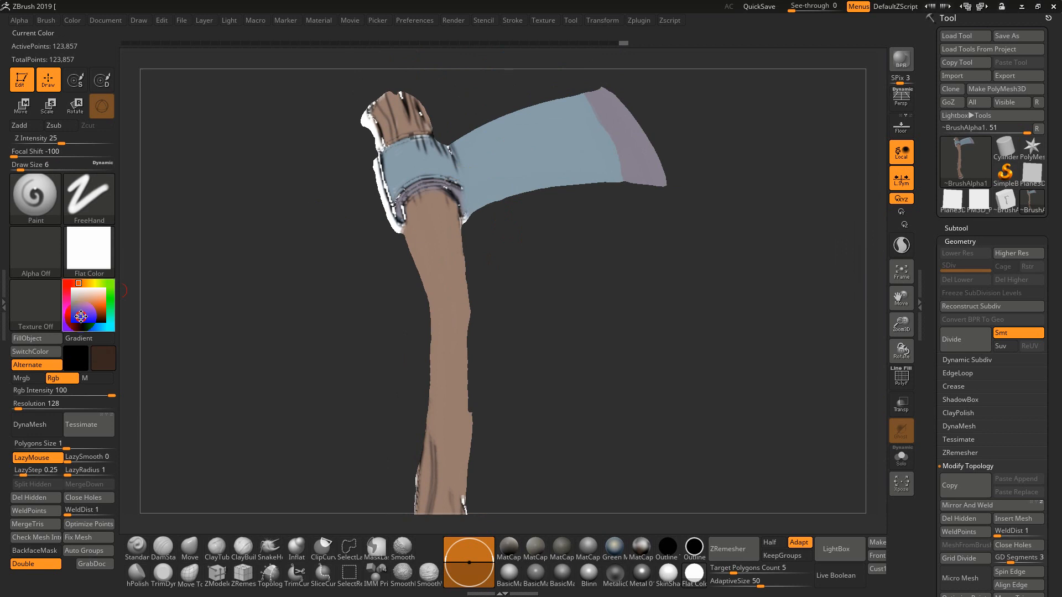
pyautogui.moveTo(81, 317); pyautogui.dragTo(72, 321)
pyautogui.moveTo(468, 195); pyautogui.dragTo(623, 169)
pyautogui.hotkey('ctrl', 'z')
# Step: Try the Reflect3 material on the axe and switch back to Flat Color
pyautogui.click(693, 573)
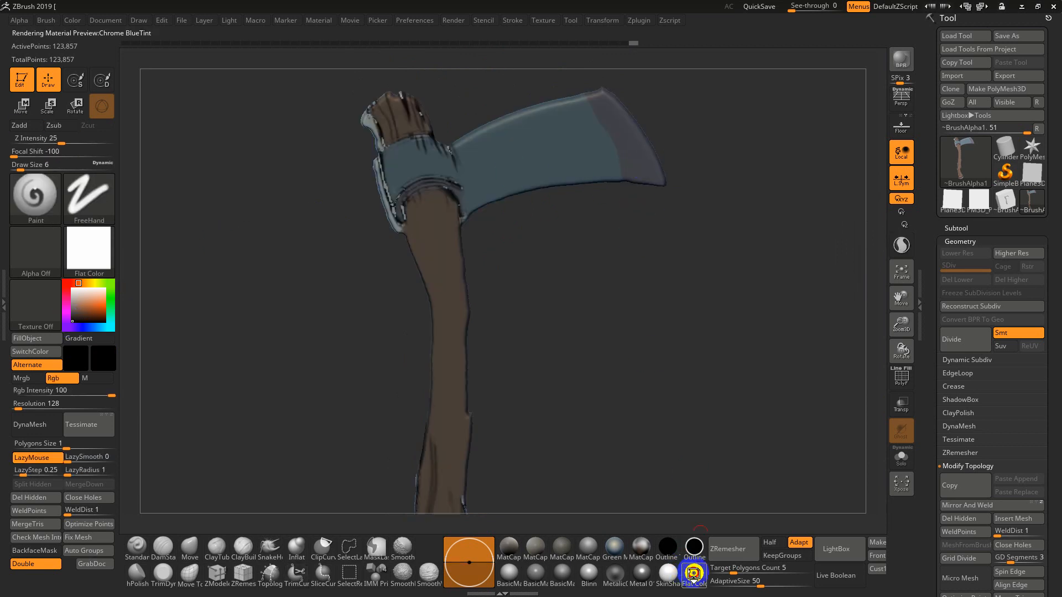
pyautogui.click(647, 242)
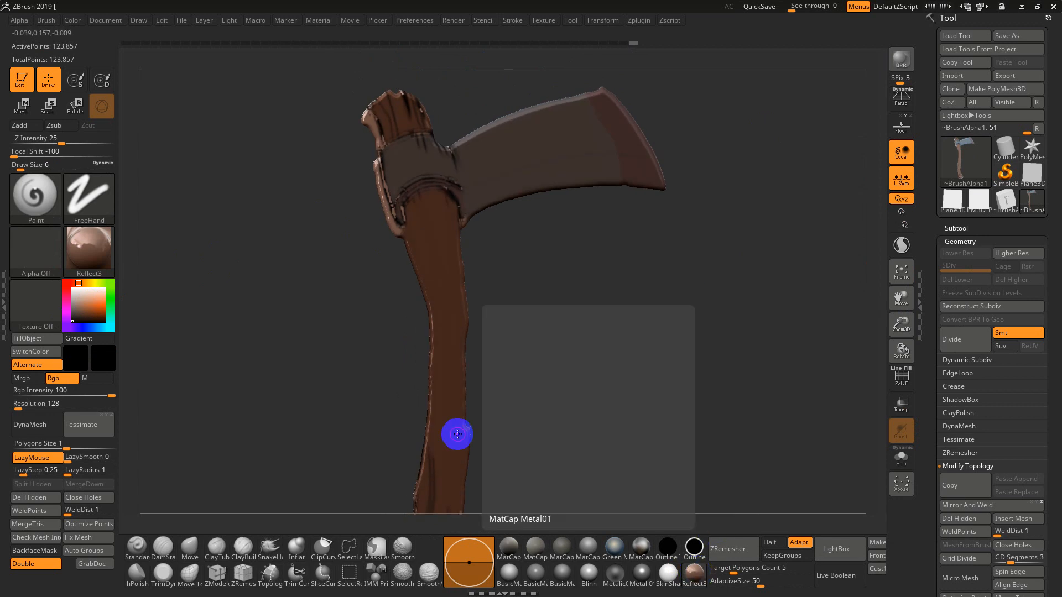
pyautogui.click(92, 248)
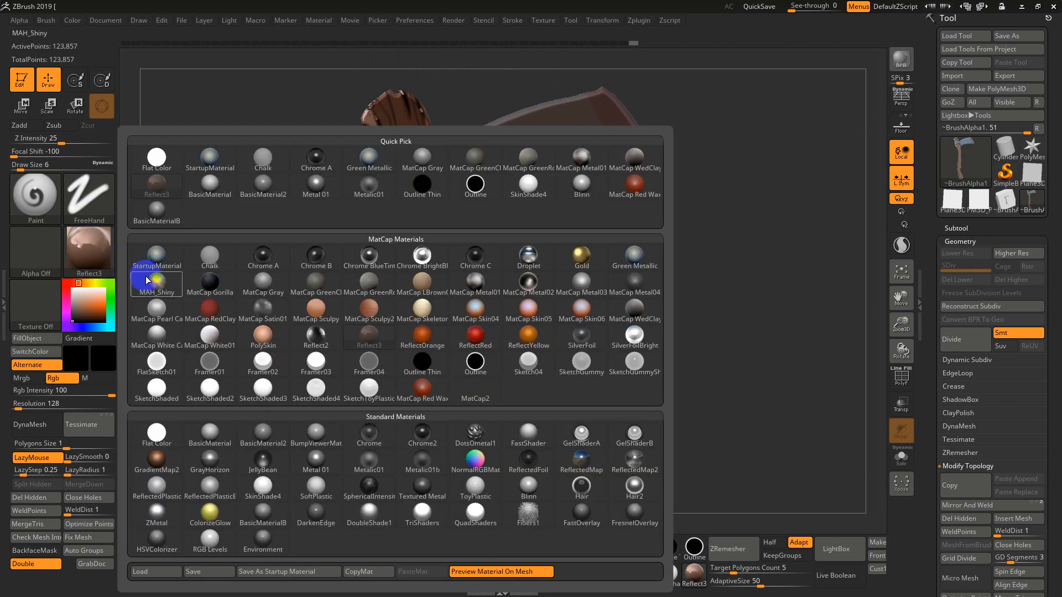
pyautogui.click(159, 433)
pyautogui.click(416, 20)
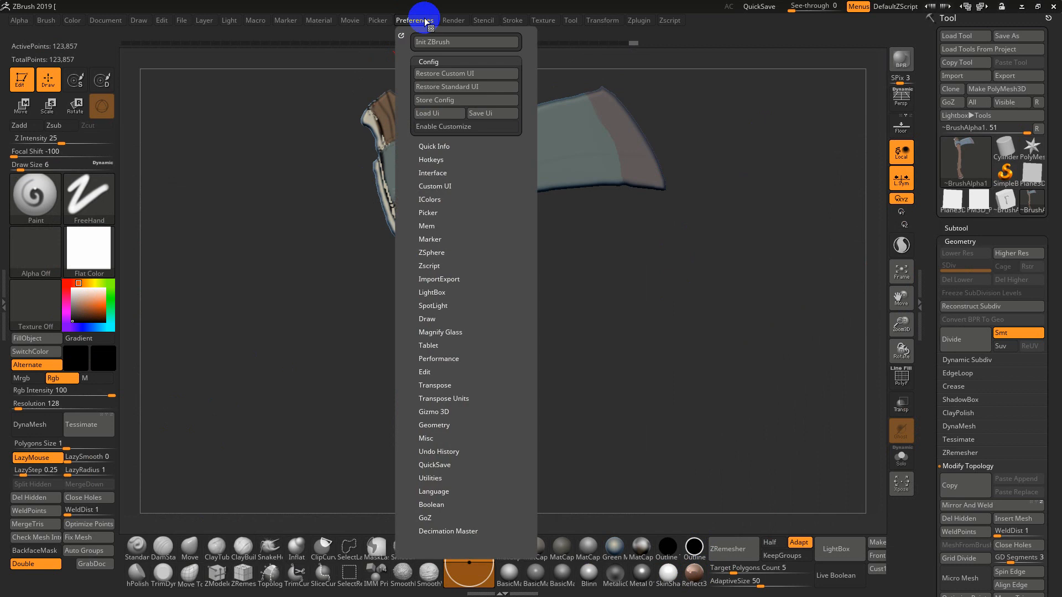
pyautogui.click(476, 70)
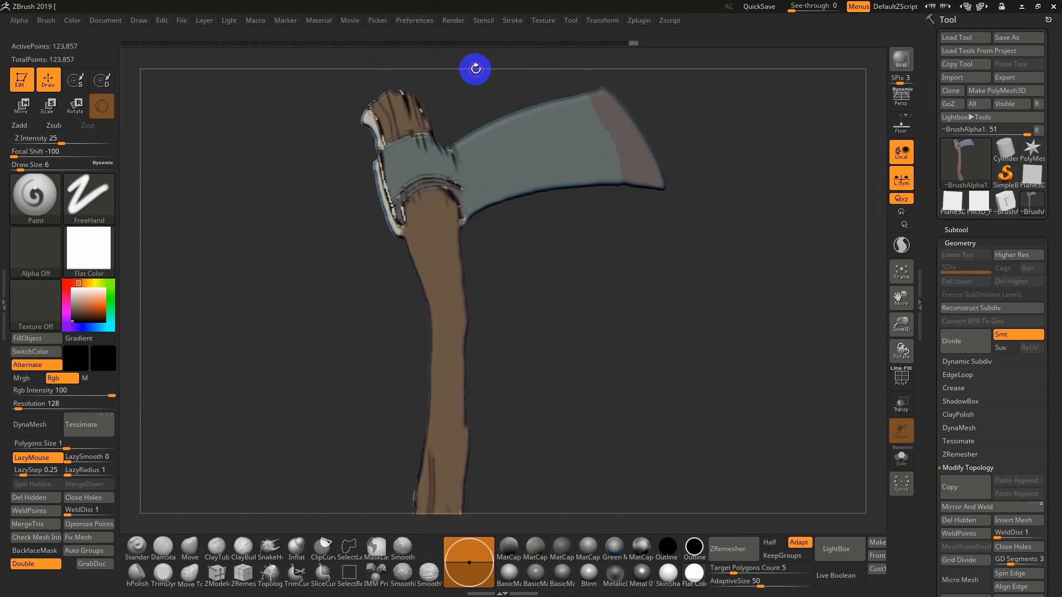
pyautogui.click(691, 576)
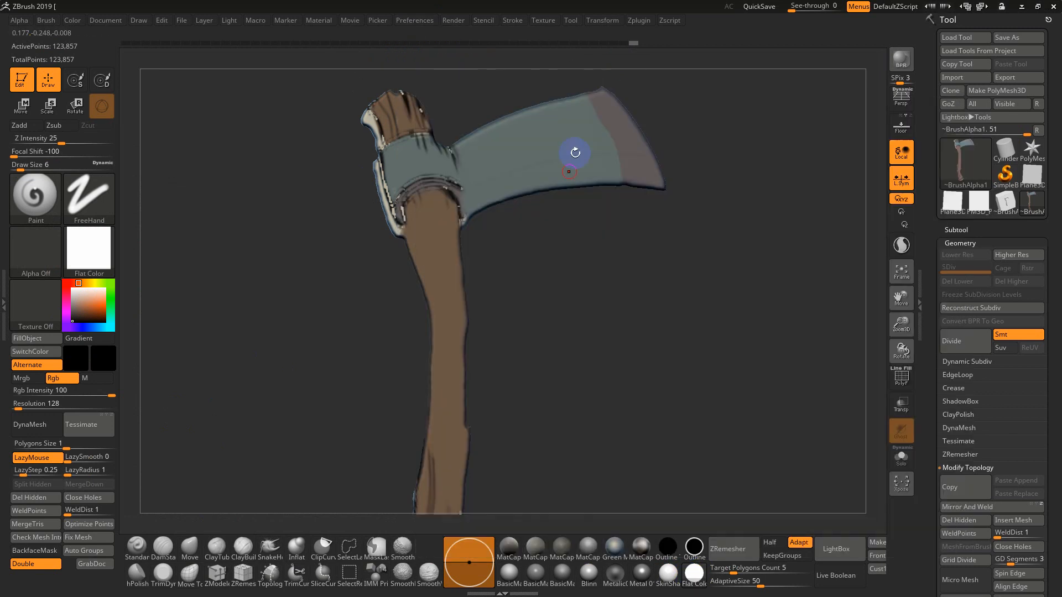
# Step: Try a black stroke on the lower part of the blade, undo it and set the draw size to 3
pyautogui.keyDown('ctrl'); pyautogui.click(625, 289); pyautogui.keyUp('ctrl')
pyautogui.keyDown('ctrl'); pyautogui.click(636, 274); pyautogui.keyUp('ctrl')
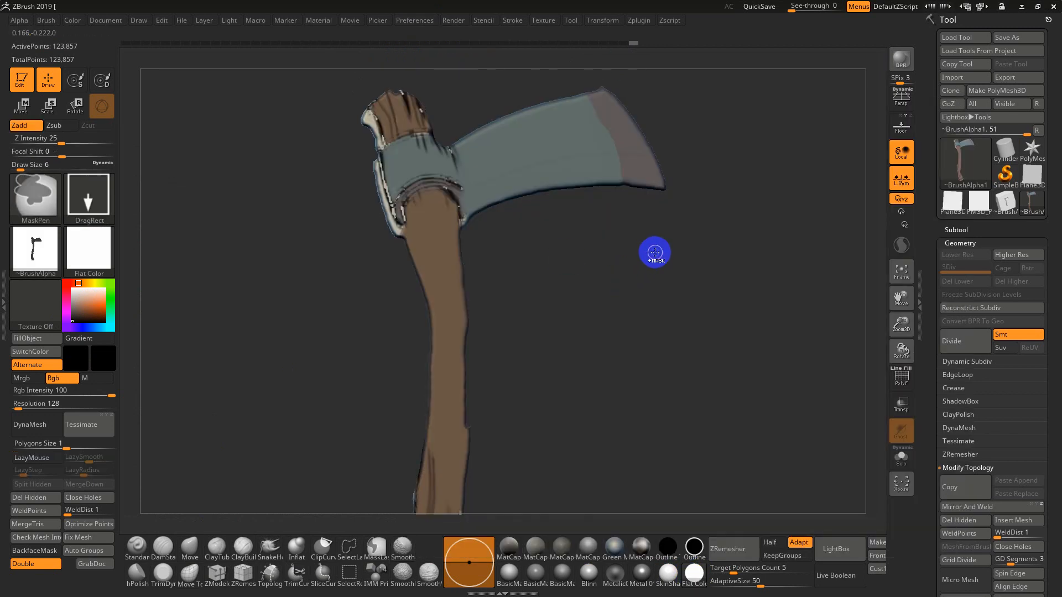
pyautogui.moveTo(633, 296); pyautogui.dragTo(609, 238)
pyautogui.press('s')
pyautogui.moveTo(543, 189)
pyautogui.mouseDown()
pyautogui.moveTo(553, 188)
pyautogui.moveTo(540, 166)
pyautogui.moveTo(493, 172)
pyautogui.moveTo(559, 171)
pyautogui.mouseUp()
pyautogui.press('s')
pyautogui.hotkey('ctrl', 'z')
pyautogui.press('s')
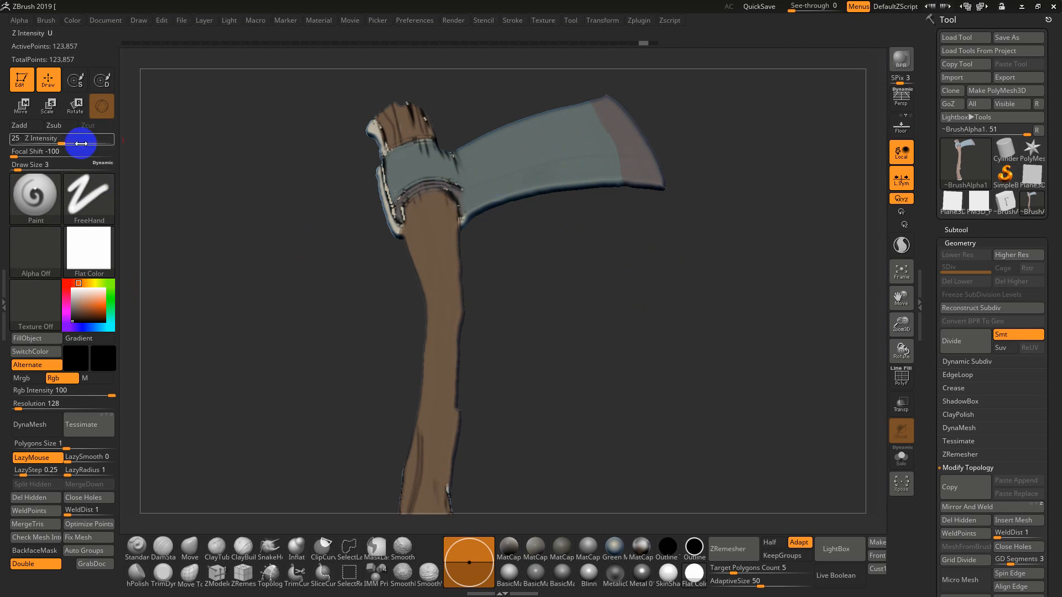
# Step: Set Focal Shift to -56 and test a black stroke across the blade before undoing it
pyautogui.moveTo(28, 155); pyautogui.dragTo(35, 155)
pyautogui.moveTo(558, 224)
pyautogui.mouseDown()
pyautogui.moveTo(573, 232)
pyautogui.moveTo(575, 211)
pyautogui.mouseUp()
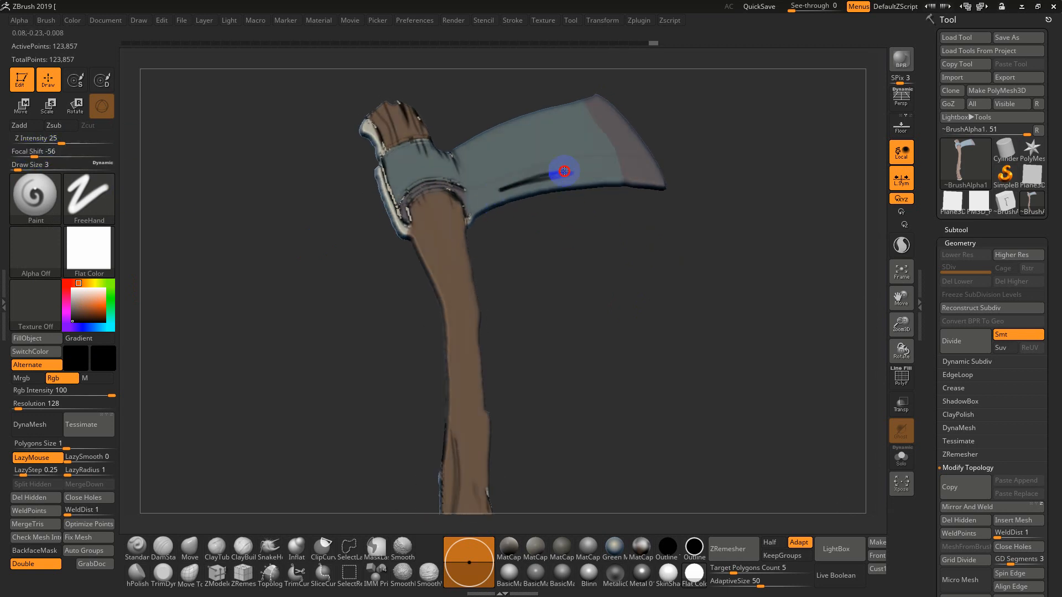
pyautogui.hotkey('ctrl', 'z')
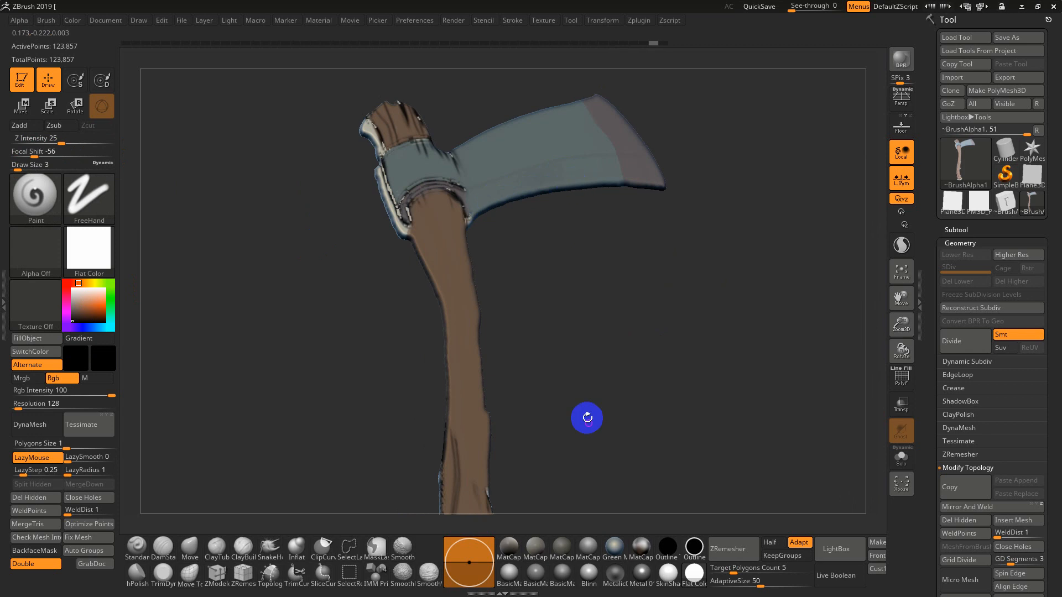
# Step: Try the SkinShade4 material on the axe and return to Flat Color
pyautogui.click(667, 572)
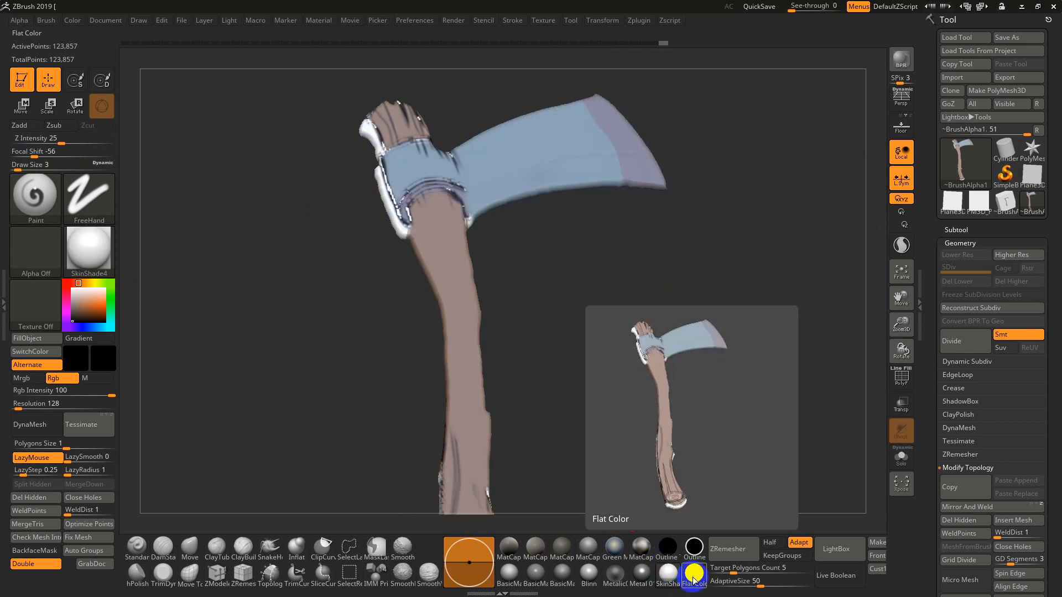
pyautogui.click(693, 574)
pyautogui.moveTo(655, 365); pyautogui.dragTo(651, 372)
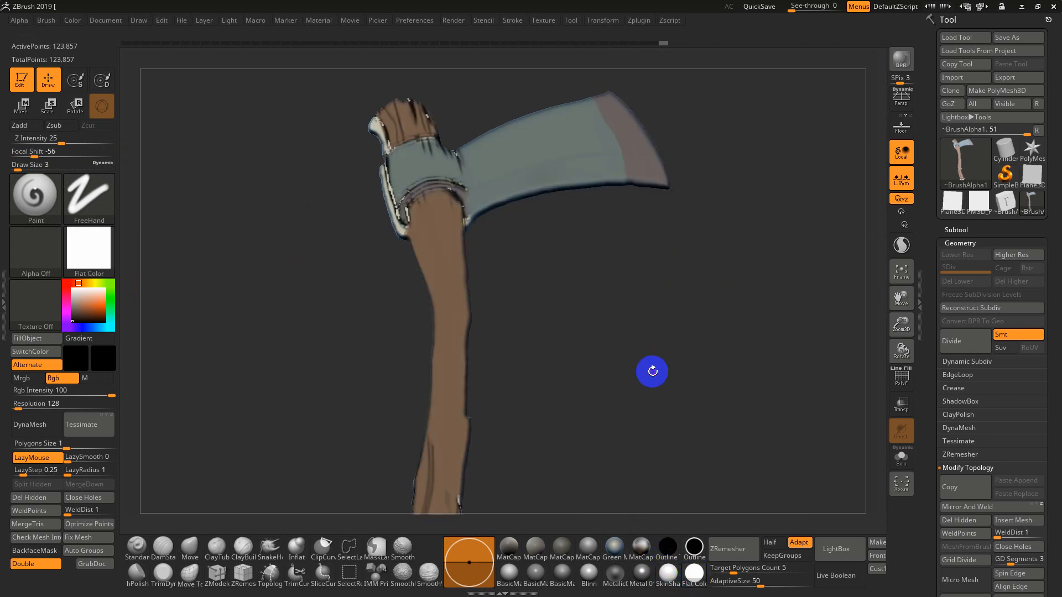
# Step: Paint a thin black line along the cutting edge's inner border and short black scratches across the purple-grey area, using draw size 1 for the scratches
pyautogui.moveTo(76, 293); pyautogui.dragTo(72, 321)
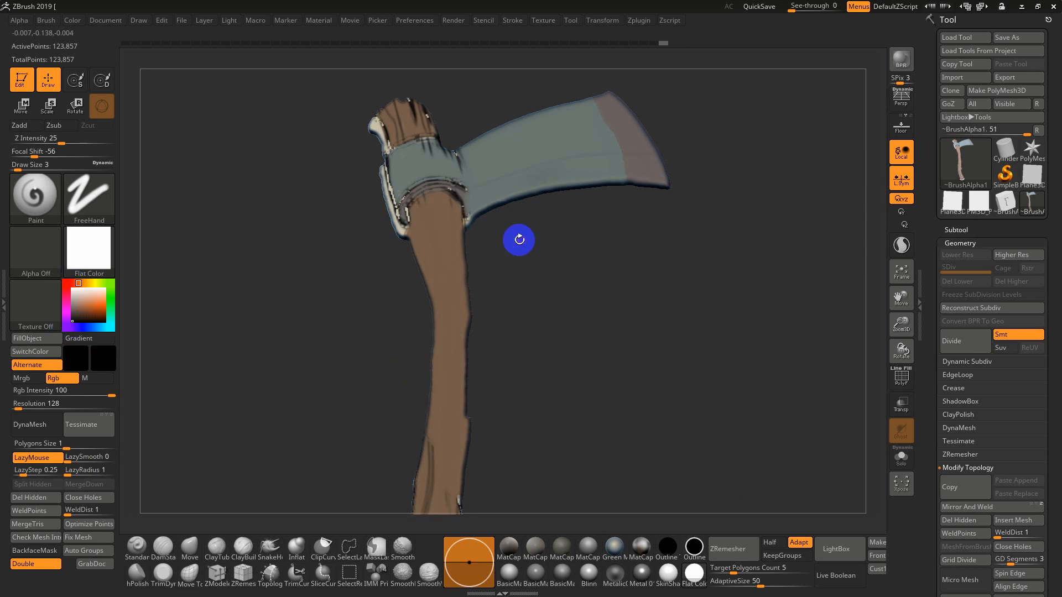
pyautogui.moveTo(536, 264)
pyautogui.mouseDown()
pyautogui.moveTo(659, 287)
pyautogui.moveTo(654, 301)
pyautogui.moveTo(642, 287)
pyautogui.moveTo(639, 323)
pyautogui.moveTo(633, 268)
pyautogui.mouseUp()
pyautogui.press('s')
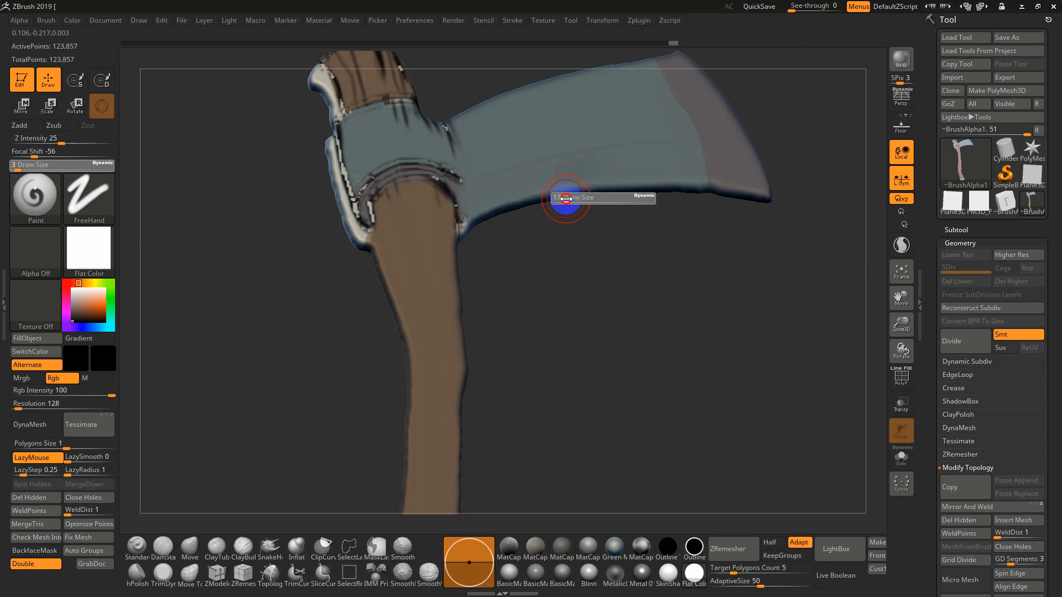
pyautogui.click(564, 197)
pyautogui.moveTo(477, 206)
pyautogui.mouseDown()
pyautogui.moveTo(586, 187)
pyautogui.moveTo(555, 183)
pyautogui.moveTo(626, 180)
pyautogui.mouseUp()
pyautogui.press('s')
pyautogui.moveTo(670, 248)
pyautogui.mouseDown()
pyautogui.moveTo(685, 265)
pyautogui.moveTo(685, 227)
pyautogui.mouseUp()
pyautogui.hotkey('ctrl', 'z')
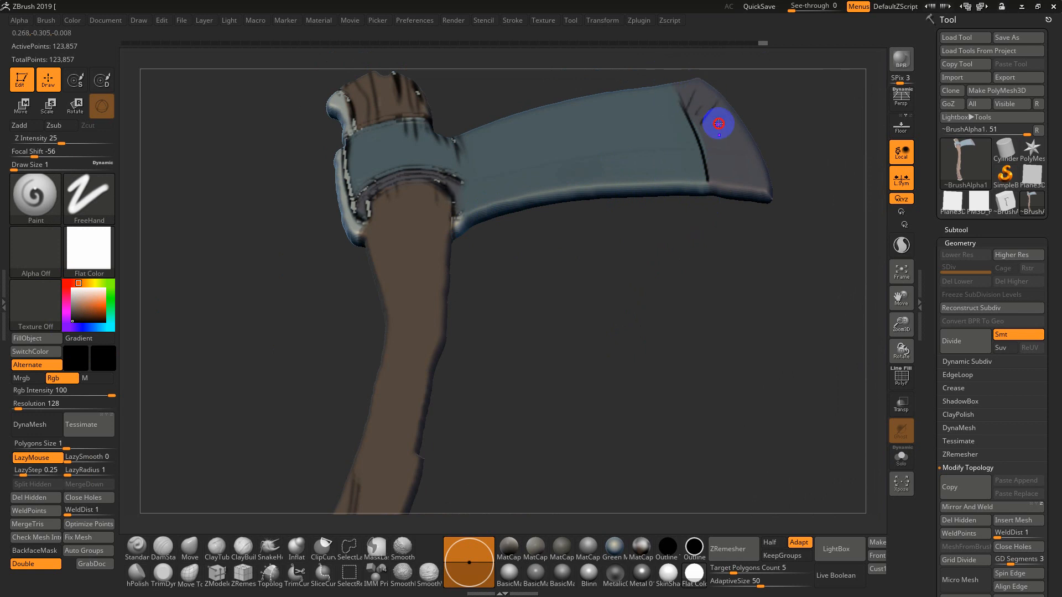
pyautogui.moveTo(664, 347); pyautogui.dragTo(681, 311)
pyautogui.moveTo(689, 267); pyautogui.dragTo(720, 327)
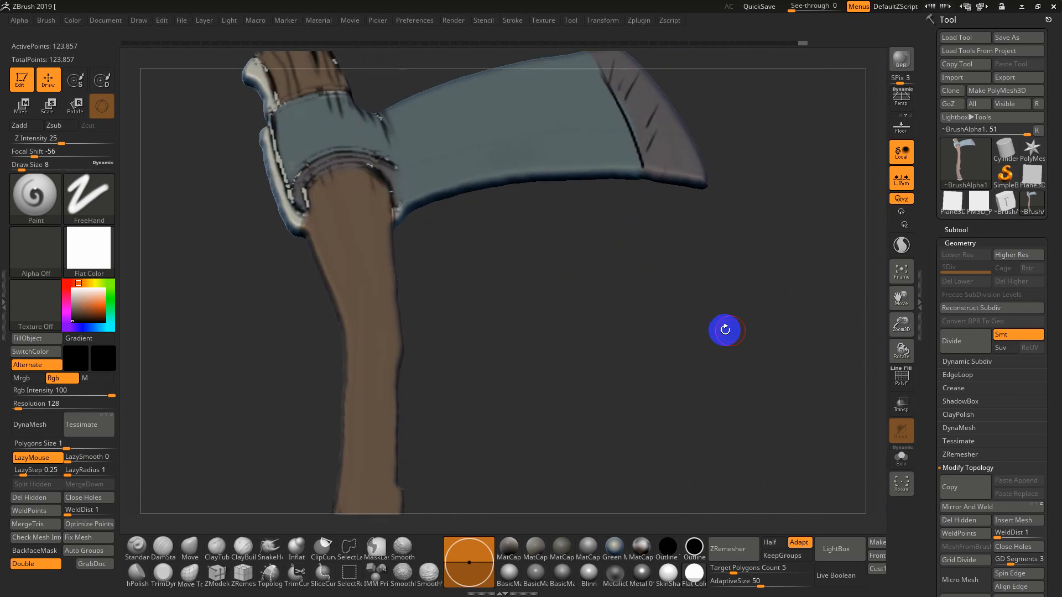
# Step: Create a new layer on the axe and paint two broad black strokes on the blade with draw size 8
pyautogui.click(961, 242)
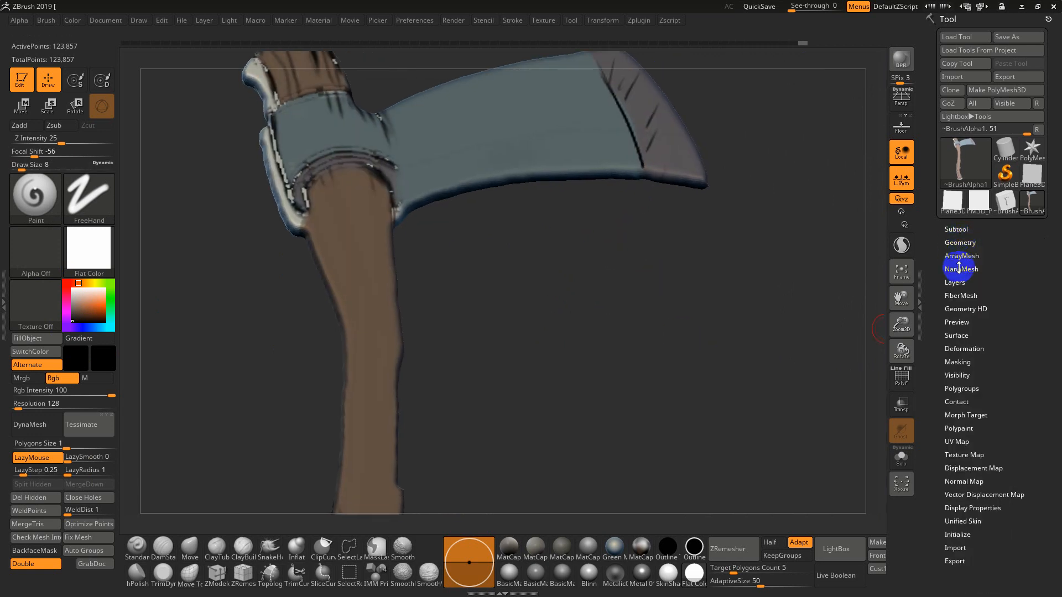
pyautogui.click(955, 282)
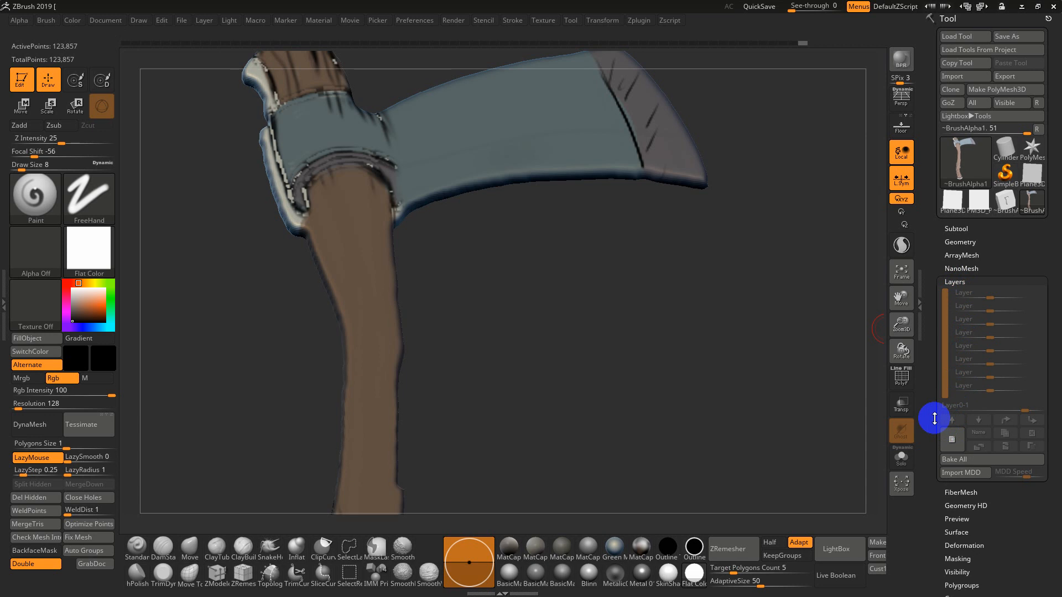
pyautogui.click(951, 444)
pyautogui.moveTo(651, 247)
pyautogui.mouseDown()
pyautogui.moveTo(616, 185)
pyautogui.moveTo(616, 256)
pyautogui.moveTo(493, 147)
pyautogui.moveTo(583, 115)
pyautogui.moveTo(547, 126)
pyautogui.mouseUp()
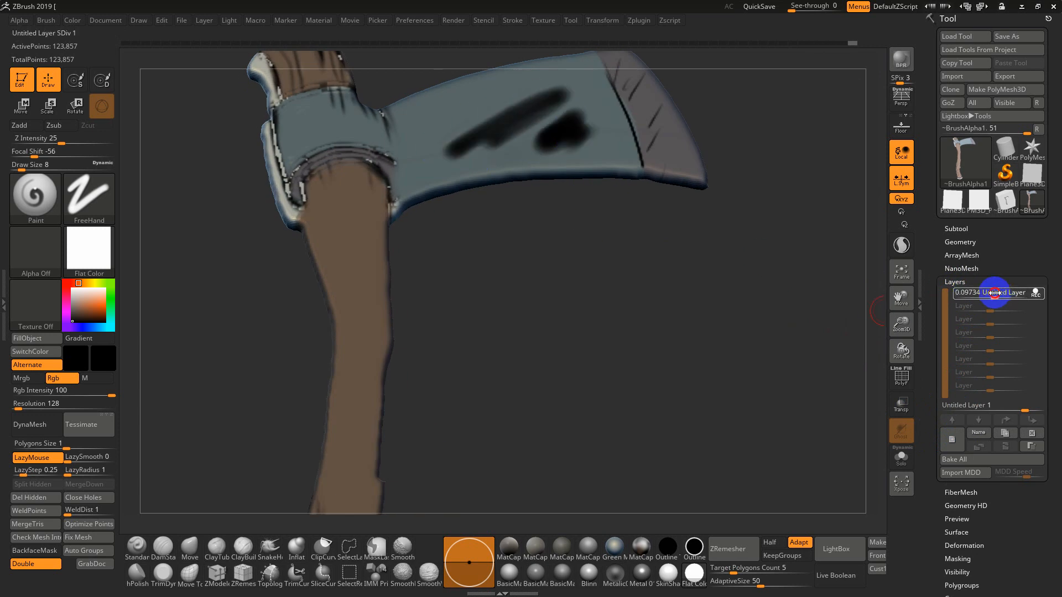
# Step: Set the layer's intensity to 0.22123 and delete the layer
pyautogui.moveTo(994, 293); pyautogui.dragTo(998, 295)
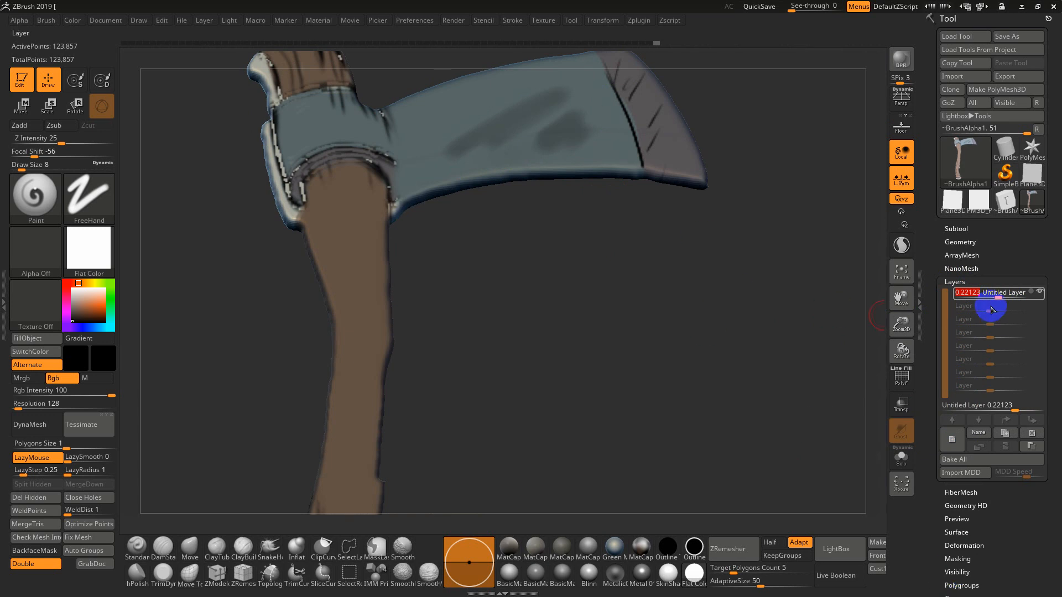
pyautogui.click(1032, 433)
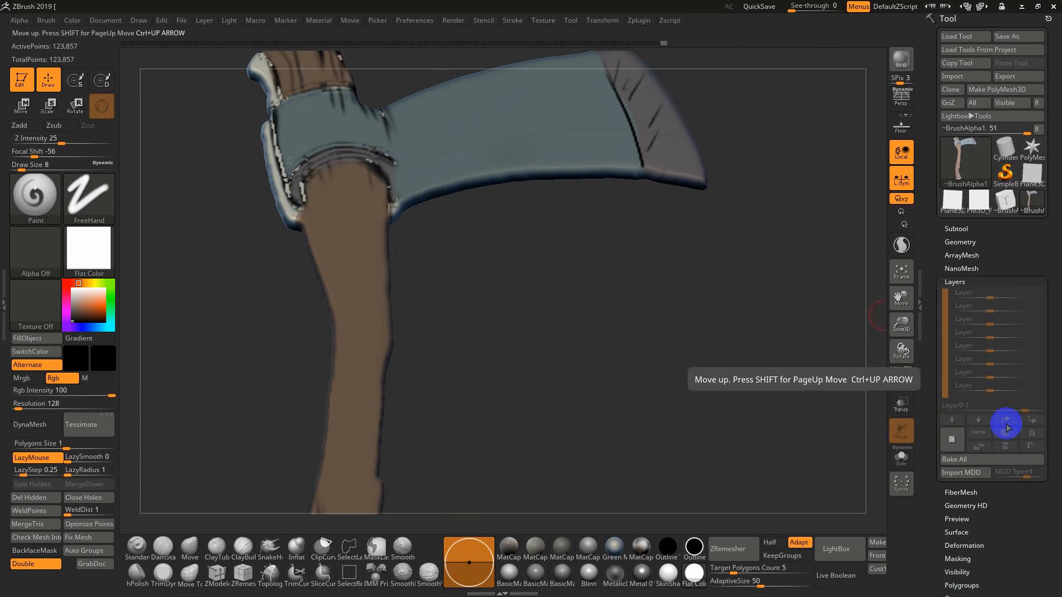
# Step: Undo the black scratches painted across the purple-grey cutting edge, keeping the black border line
pyautogui.hotkey('ctrl', 'z')
pyautogui.hotkey('ctrl', 'z')
pyautogui.hotkey('ctrl', 'z')
pyautogui.hotkey('ctrl', 'z')
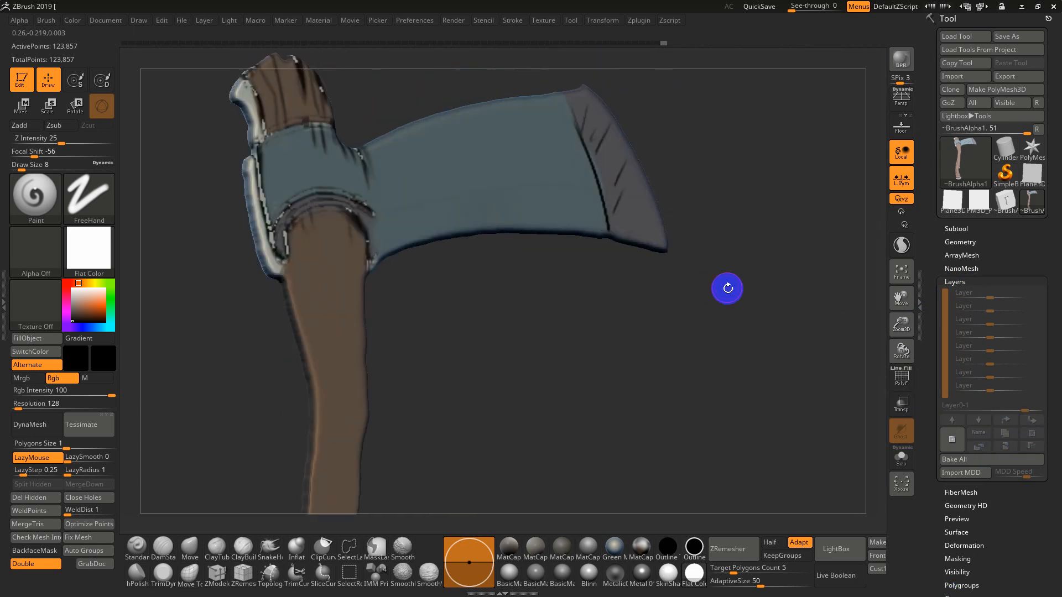
pyautogui.hotkey('ctrl', 'z')
pyautogui.hotkey('ctrl', 'z')
pyautogui.hotkey('ctrl', 'z')
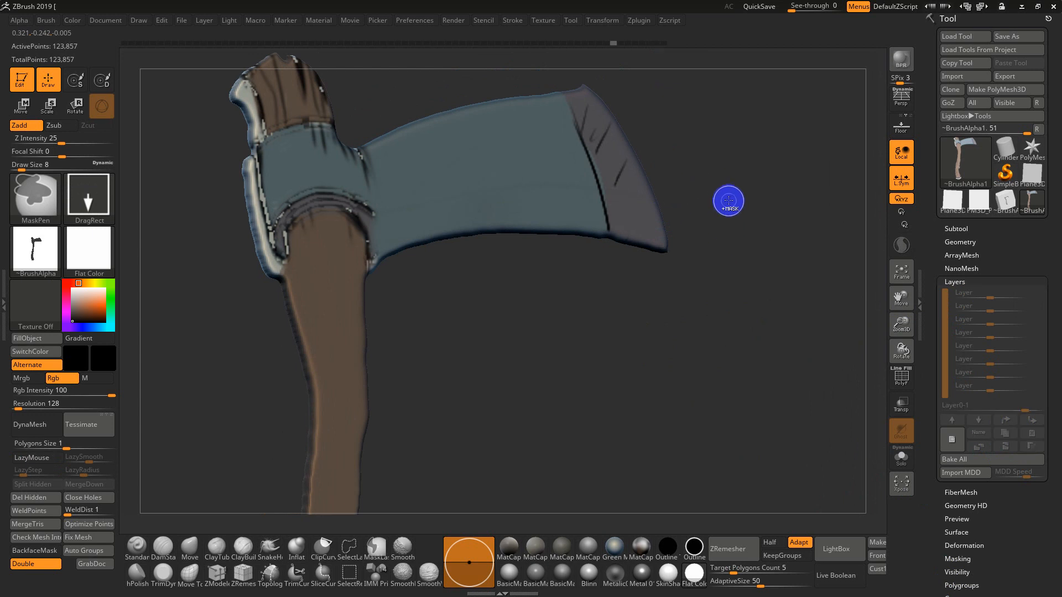
pyautogui.hotkey('ctrl', 'z')
pyautogui.hotkey('ctrl', 'z')
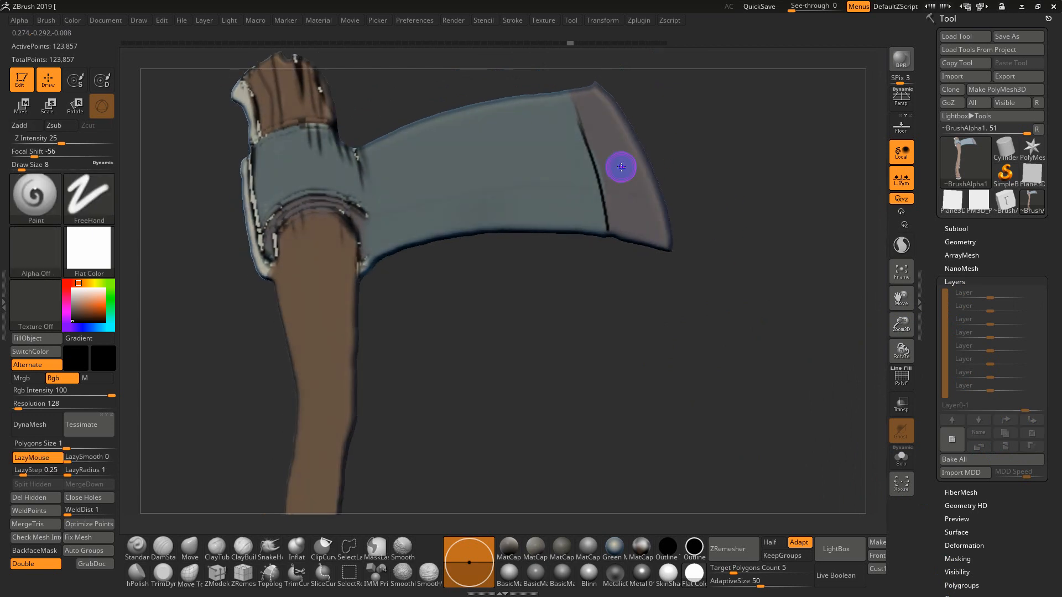
# Step: Try the Smooth brush at draw size 39 on the border line and the head's socket, and undo the strokes
pyautogui.press('shift')
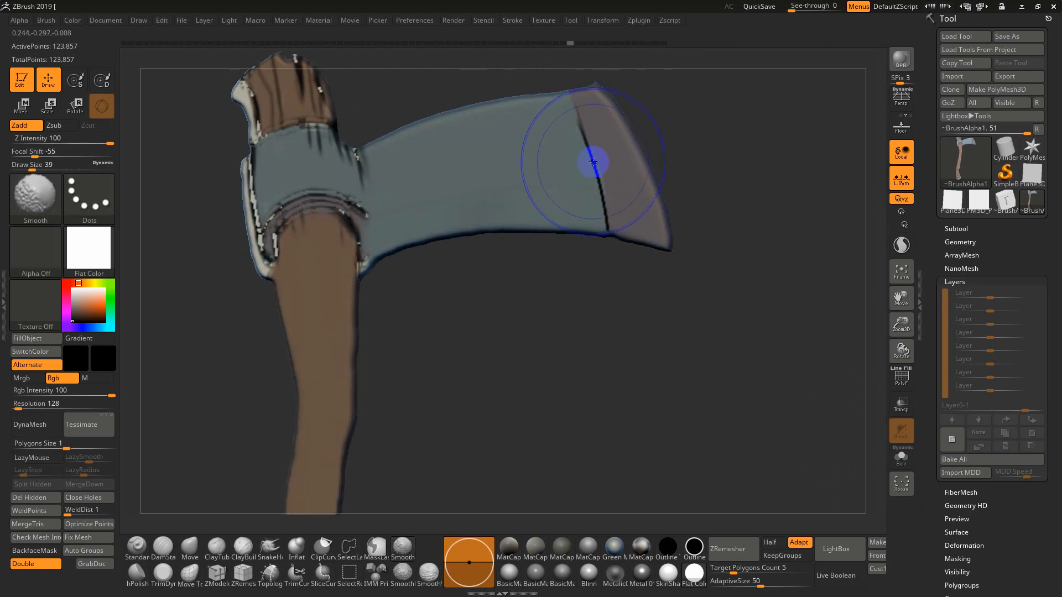
pyautogui.keyDown('shift'); pyautogui.moveTo(589, 160); pyautogui.dragTo(586, 89); pyautogui.keyUp('shift')
pyautogui.keyDown('shift'); pyautogui.moveTo(358, 152); pyautogui.dragTo(370, 210); pyautogui.keyUp('shift')
pyautogui.moveTo(362, 191)
pyautogui.keyDown('shift'); pyautogui.mouseDown()
pyautogui.moveTo(304, 188)
pyautogui.moveTo(308, 232)
pyautogui.mouseUp(); pyautogui.keyUp('shift')
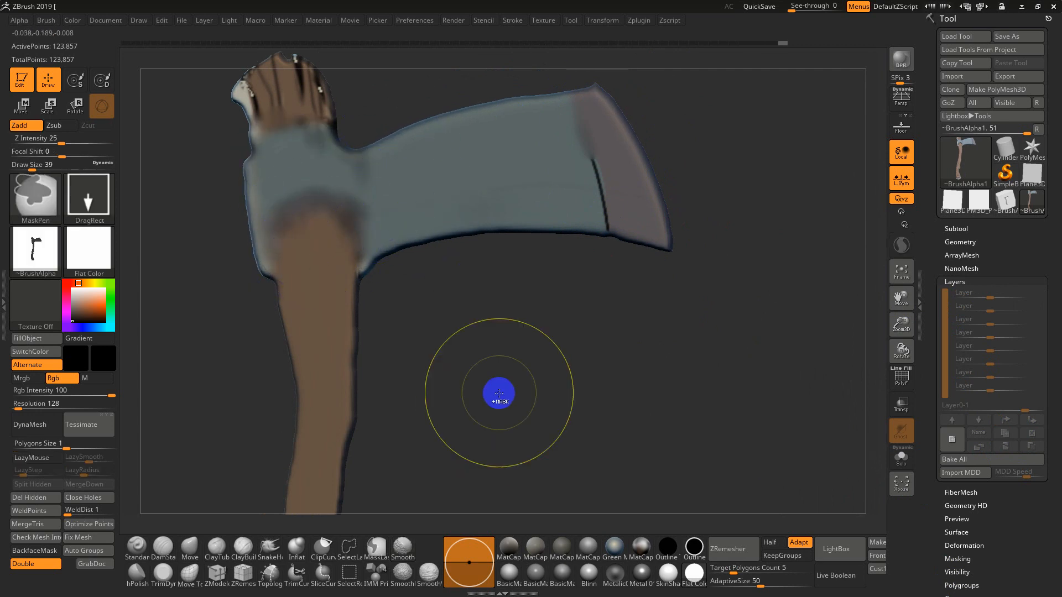
pyautogui.hotkey('ctrl', 'z')
pyautogui.hotkey('ctrl', 'z')
pyautogui.hotkey('ctrl', 'z')
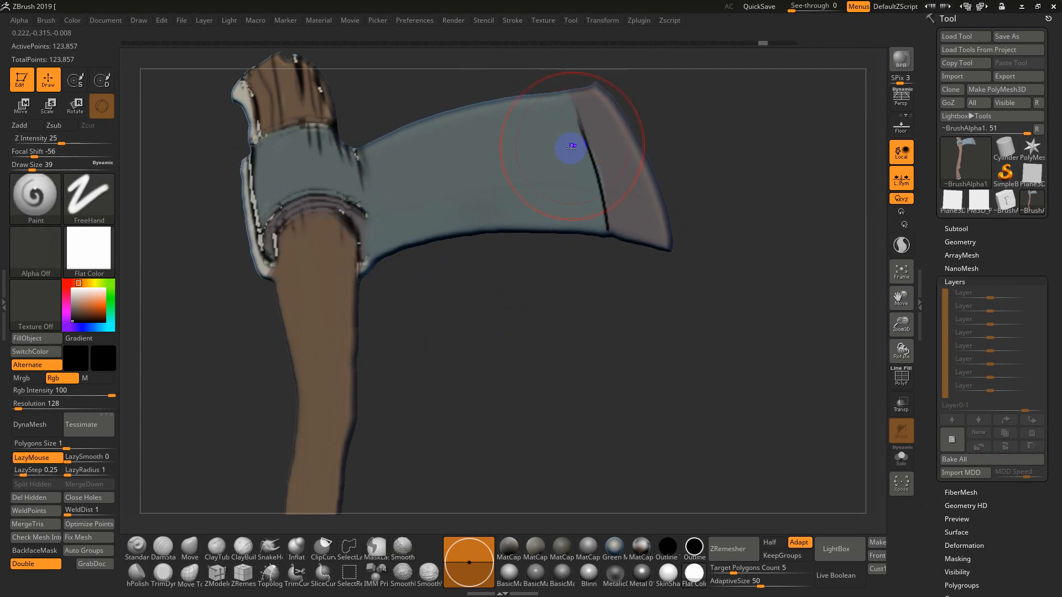
# Step: Set the draw size to 7, turn off Zadd for the Smooth brush and blend the black border line into the blade colours
pyautogui.press('s')
pyautogui.moveTo(583, 182); pyautogui.dragTo(572, 182)
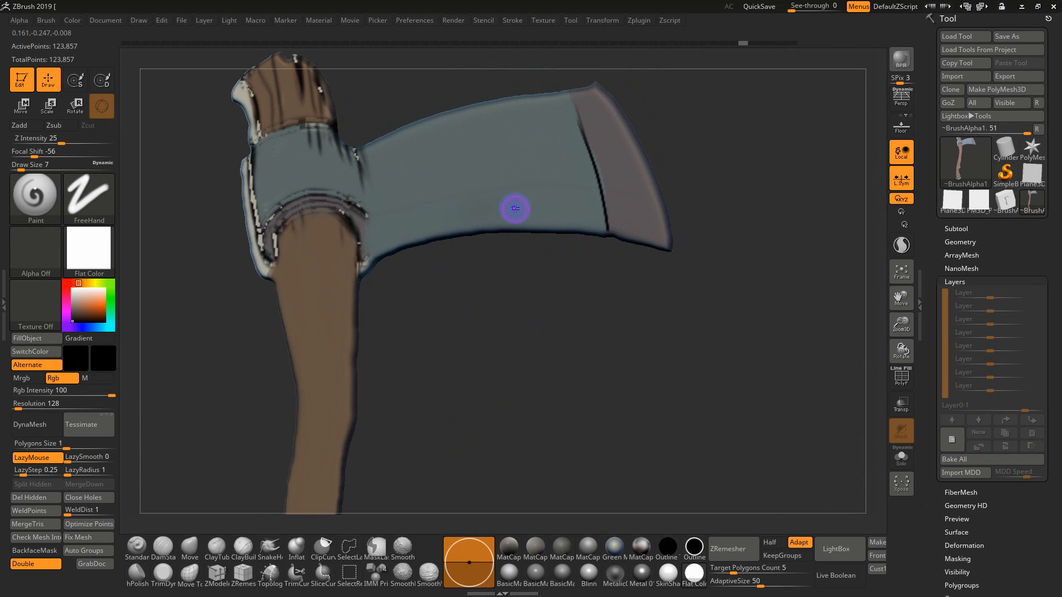
pyautogui.press('shift')
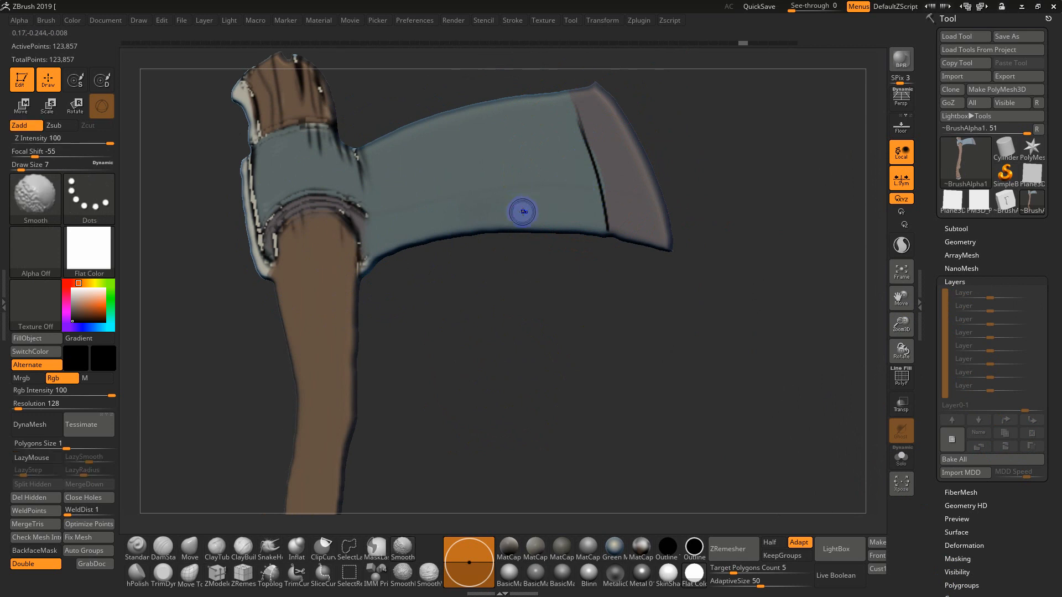
pyautogui.click(26, 127)
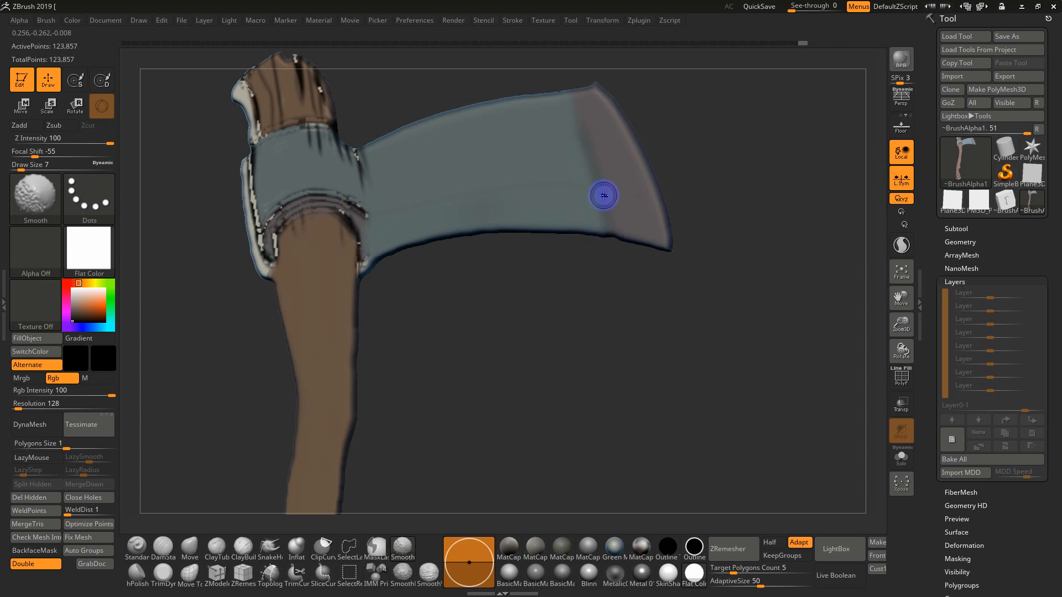
# Step: Sample the cutting edge's purple-grey, choose a deeper purple and try a stroke along the inner border before undoing it
pyautogui.keyDown('alt'); pyautogui.moveTo(596, 304); pyautogui.dragTo(601, 275); pyautogui.keyUp('alt')
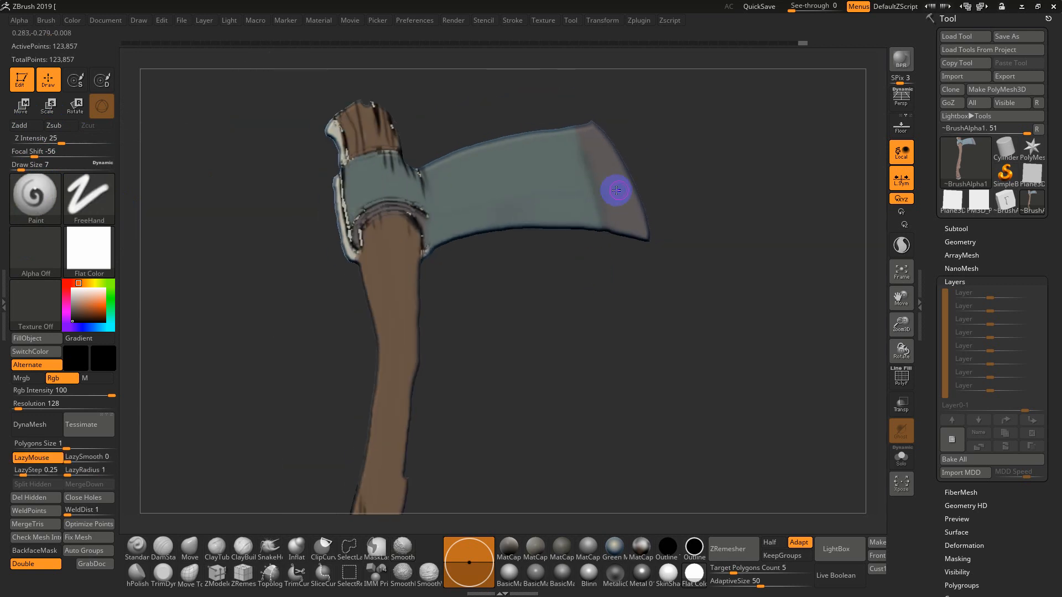
pyautogui.keyDown('alt'); pyautogui.moveTo(616, 191); pyautogui.dragTo(661, 216); pyautogui.keyUp('alt')
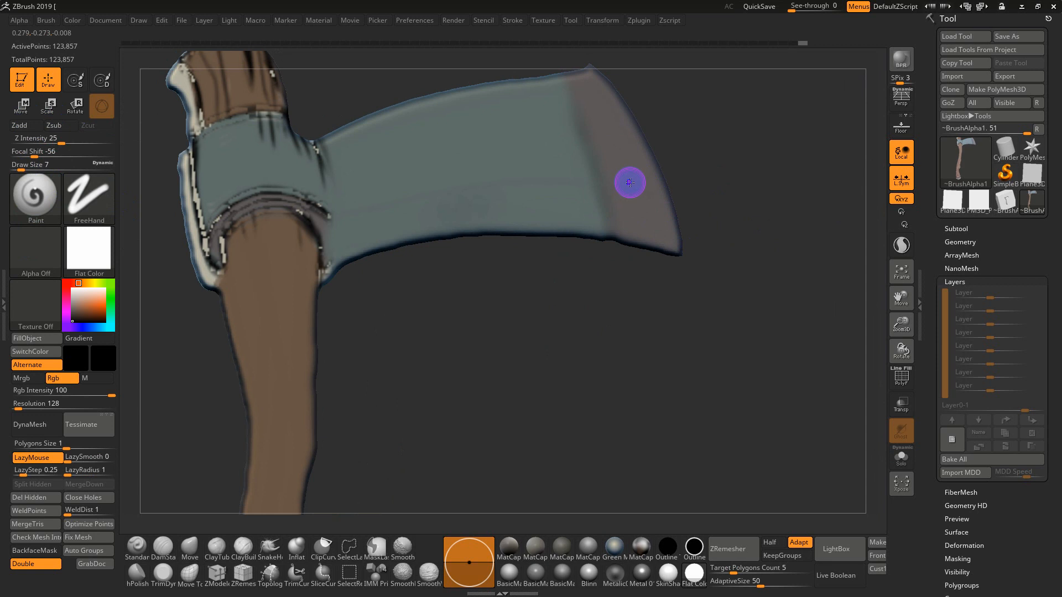
pyautogui.press('c')
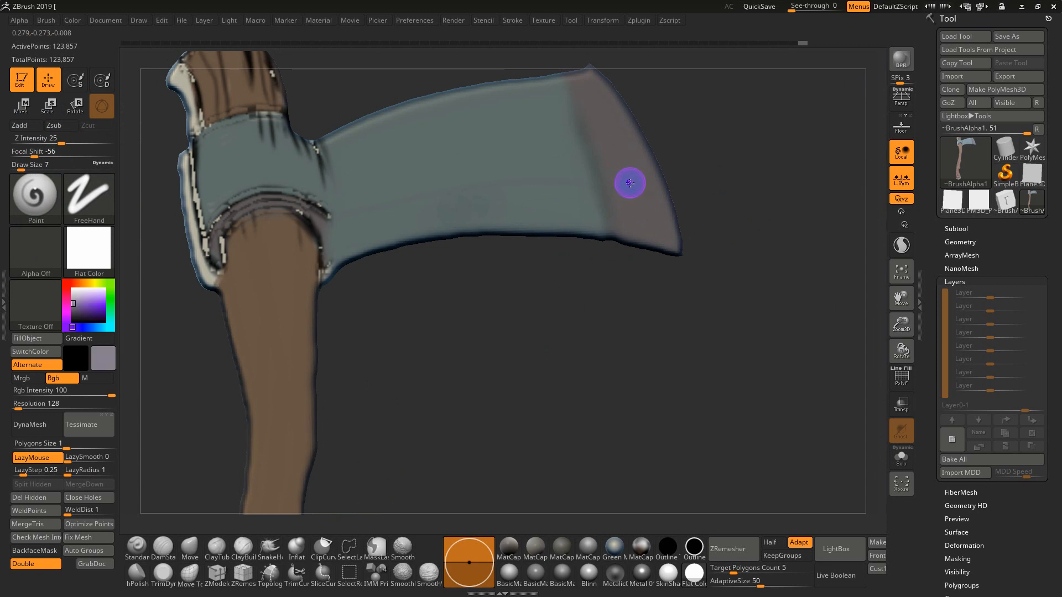
pyautogui.click(80, 304)
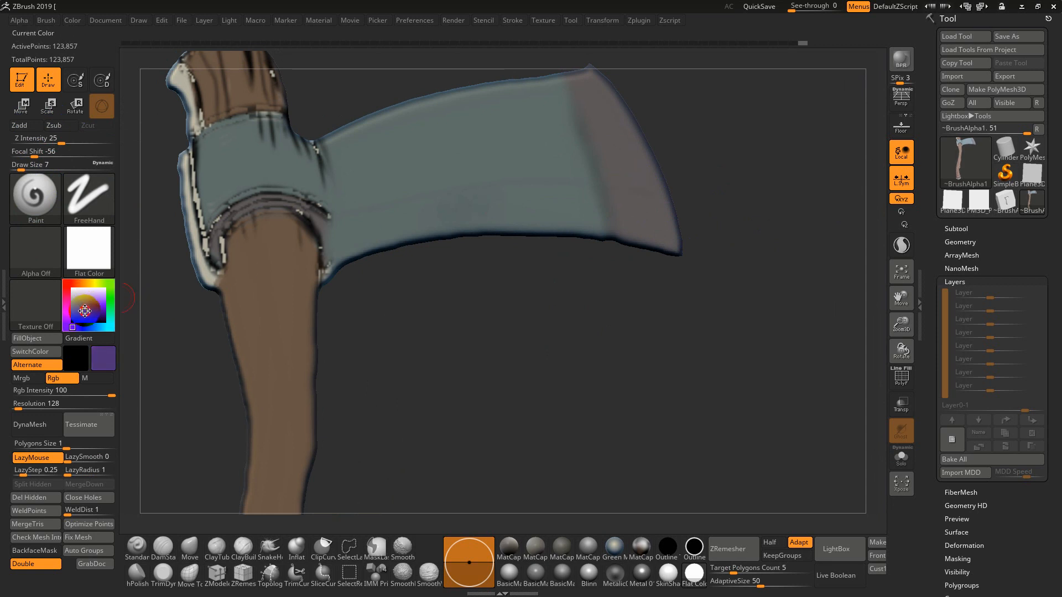
pyautogui.moveTo(562, 80); pyautogui.dragTo(597, 207)
pyautogui.hotkey('ctrl', 'z')
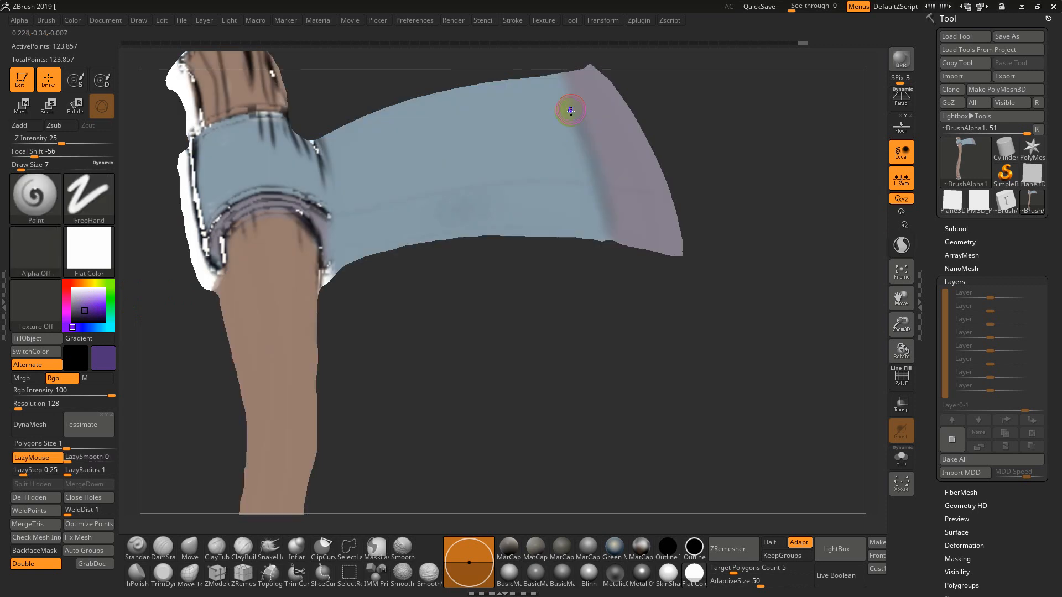
# Step: Reduce the draw size to 3, testing purple strokes along the cutting edge's inner border and undoing each one
pyautogui.moveTo(568, 117)
pyautogui.mouseDown()
pyautogui.moveTo(564, 83)
pyautogui.moveTo(610, 192)
pyautogui.mouseUp()
pyautogui.hotkey('ctrl', 'z')
pyautogui.press('s')
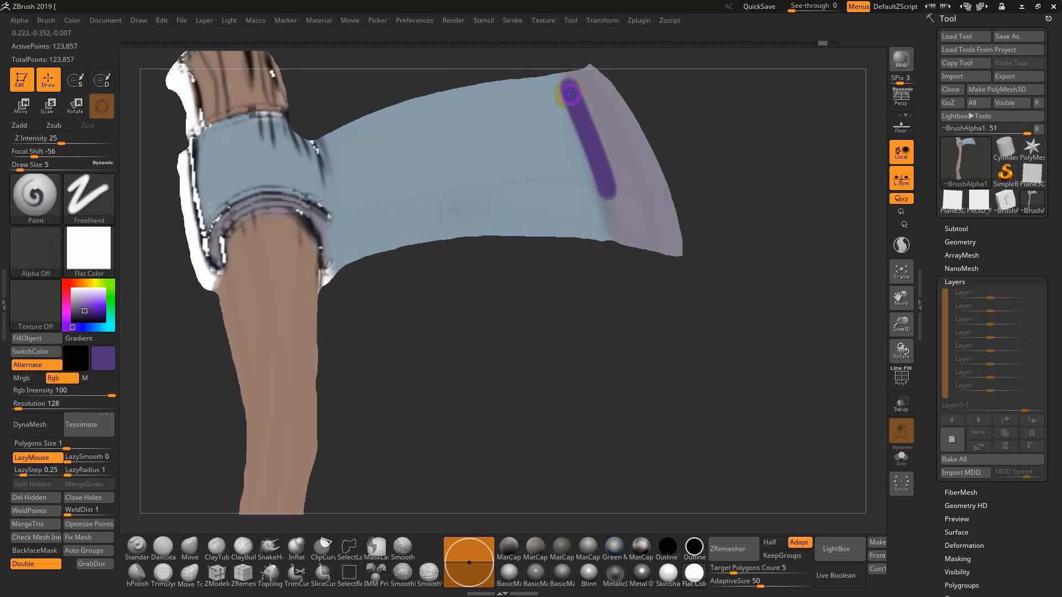
pyautogui.hotkey('ctrl', 'z')
pyautogui.press('s')
pyautogui.moveTo(574, 102); pyautogui.dragTo(604, 190)
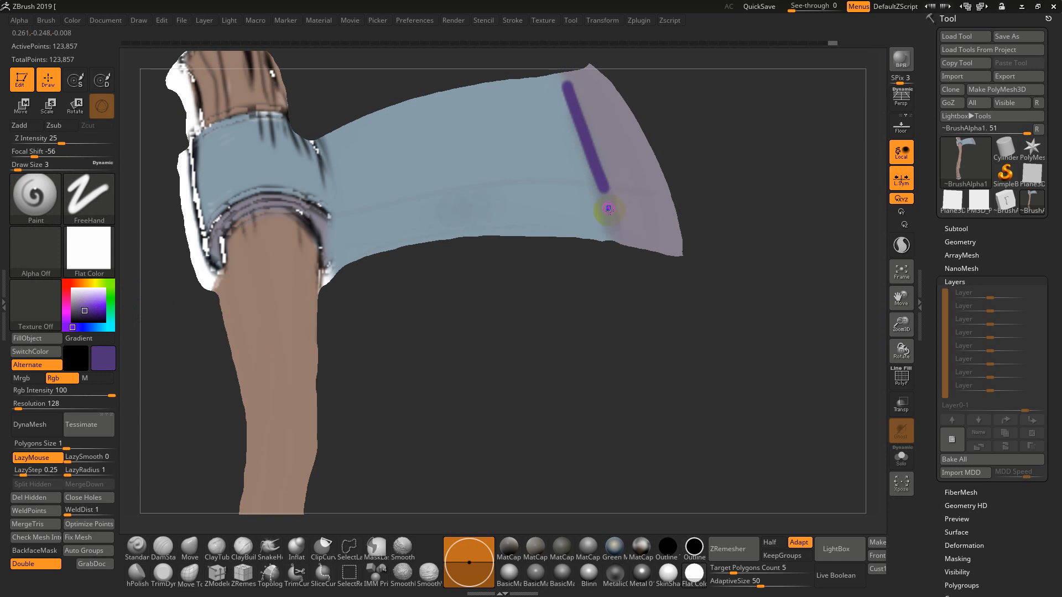
pyautogui.hotkey('ctrl', 'z')
# Step: Set the RGB intensity to 15 and paint a faint purple line along the cutting edge's inner border
pyautogui.click(59, 392)
pyautogui.write('15')
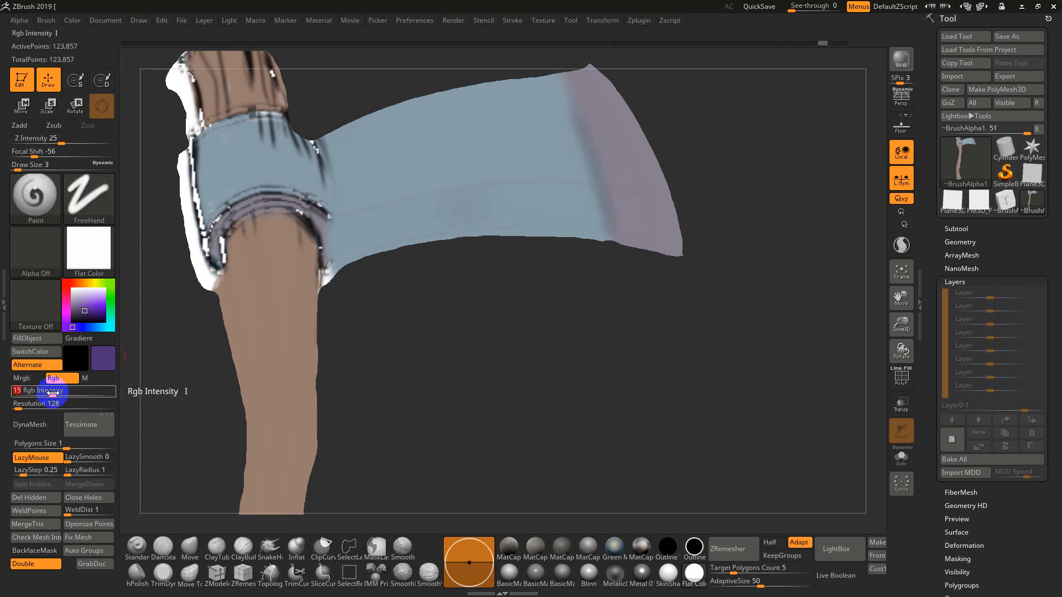
pyautogui.press('Return')
pyautogui.moveTo(575, 85); pyautogui.dragTo(605, 176)
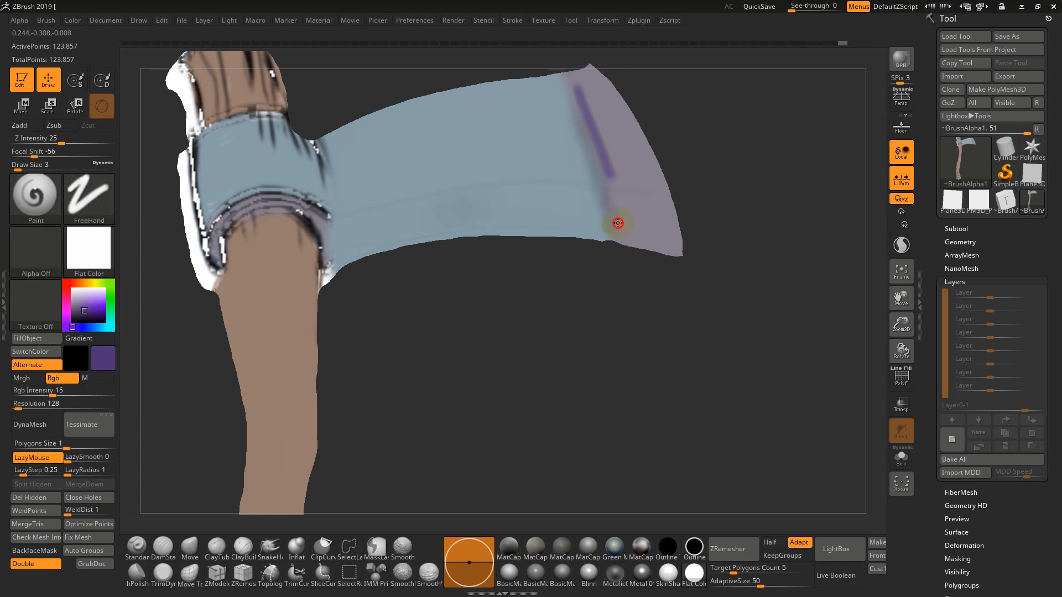
pyautogui.moveTo(578, 81); pyautogui.dragTo(570, 53, button='right')
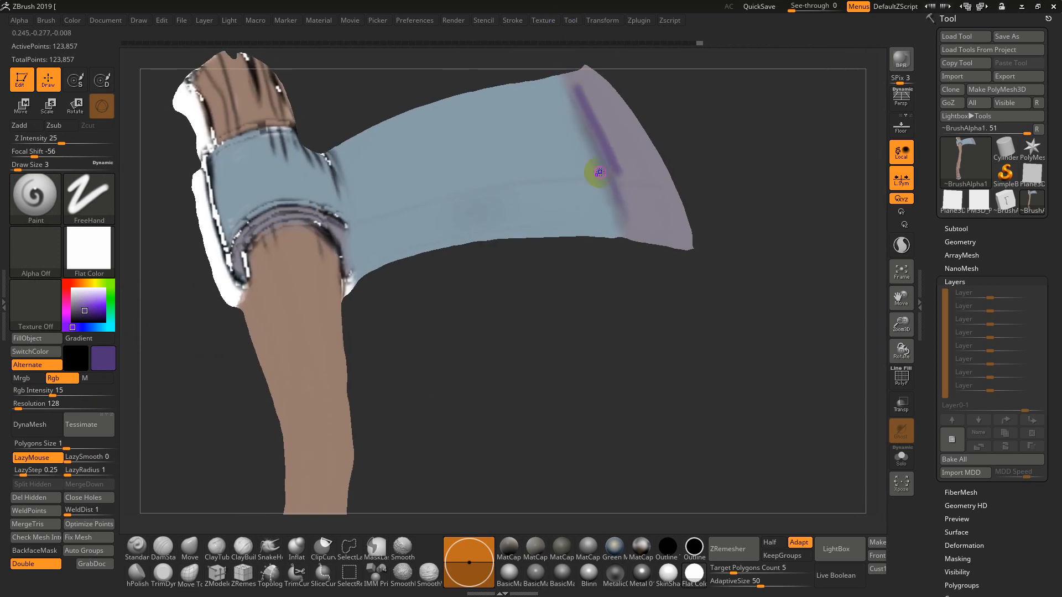
pyautogui.moveTo(621, 220); pyautogui.dragTo(610, 220)
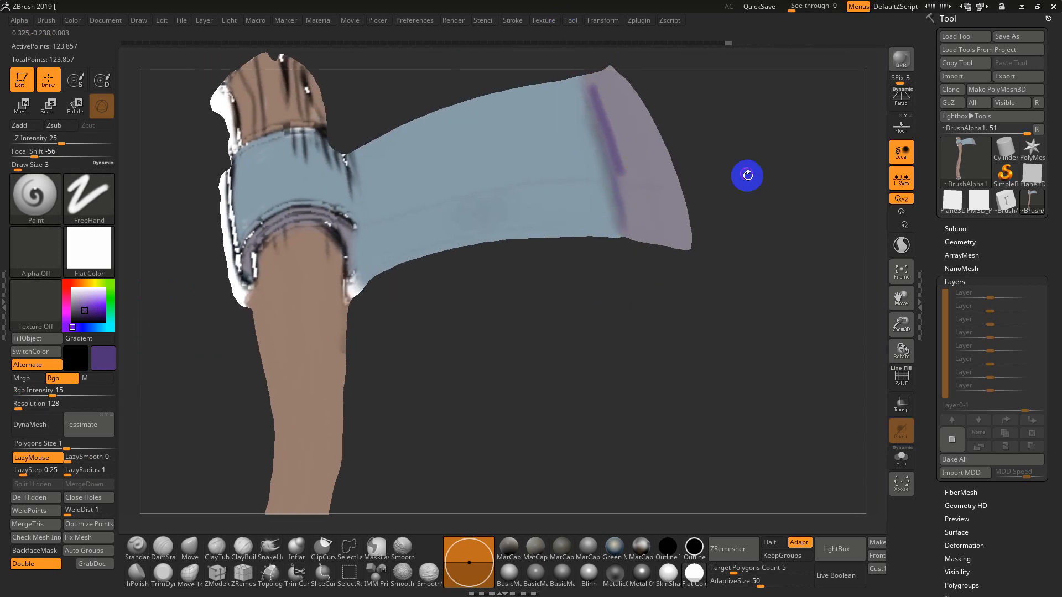
# Step: Paint several faint purple scratches across the blue-grey body of the blade
pyautogui.moveTo(747, 175)
pyautogui.keyDown('alt'); pyautogui.mouseDown(button='right')
pyautogui.moveTo(725, 213)
pyautogui.moveTo(742, 231)
pyautogui.mouseUp(button='right'); pyautogui.keyUp('alt')
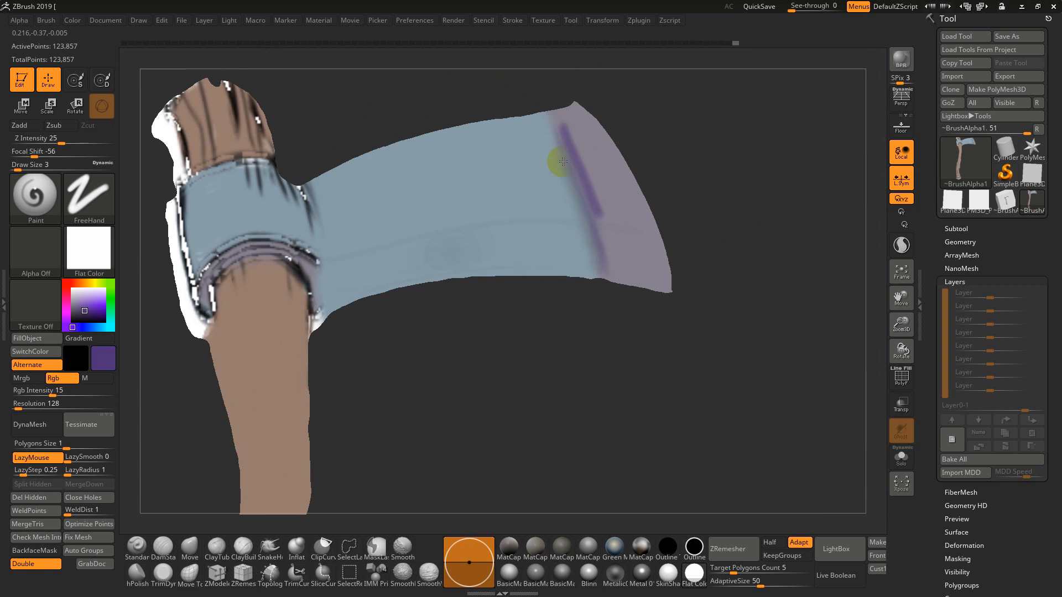
pyautogui.moveTo(447, 164); pyautogui.dragTo(463, 275)
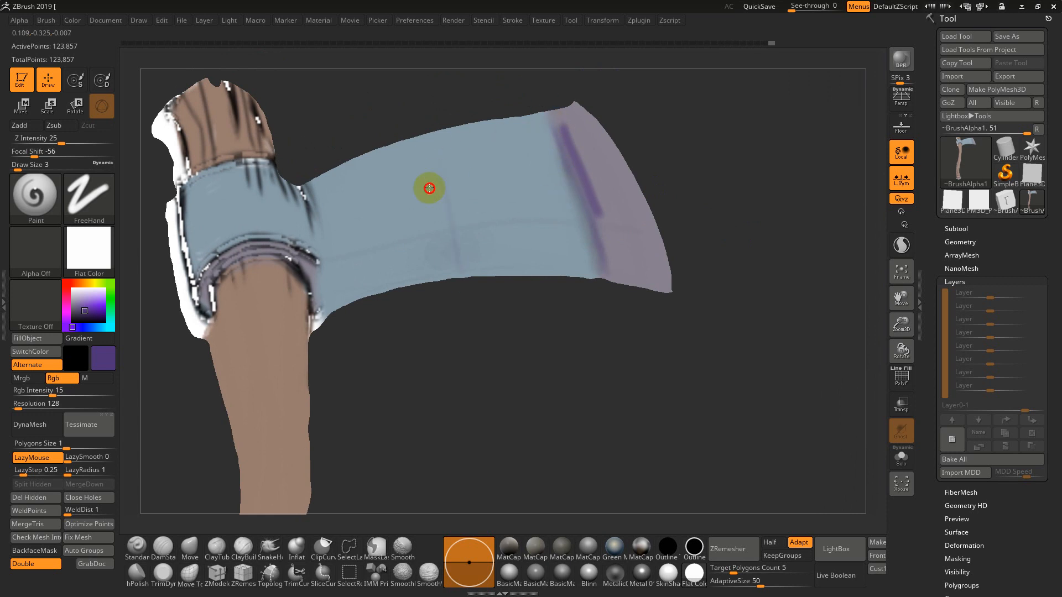
pyautogui.moveTo(370, 267)
pyautogui.mouseDown()
pyautogui.moveTo(422, 249)
pyautogui.moveTo(527, 260)
pyautogui.mouseUp()
pyautogui.moveTo(440, 188); pyautogui.dragTo(402, 205)
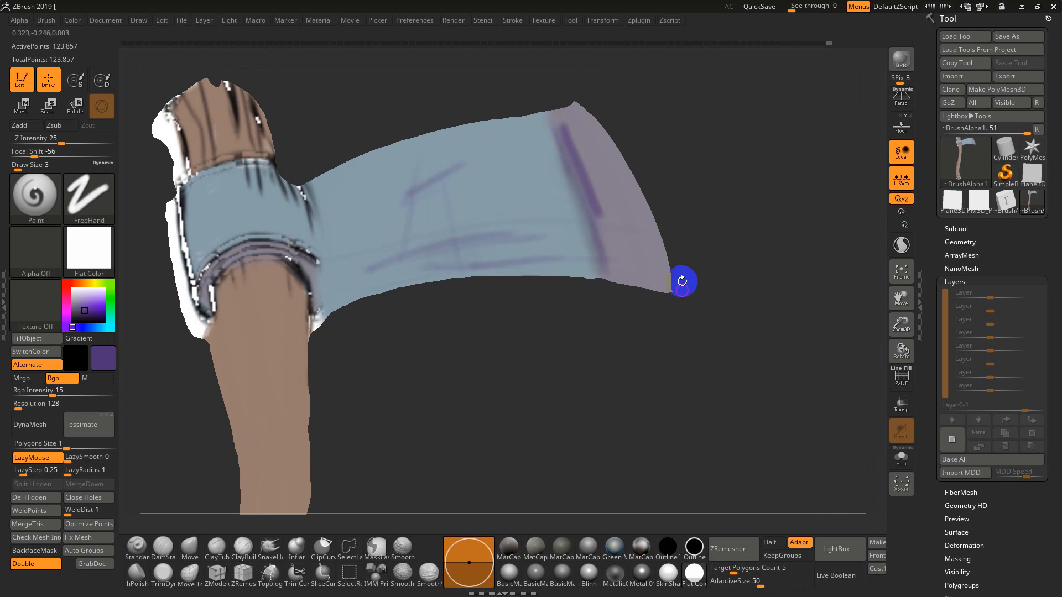
# Step: Preview the axe with the SkinShade4 material and return it to Flat Color
pyautogui.keyDown('alt'); pyautogui.moveTo(658, 376); pyautogui.dragTo(623, 301); pyautogui.keyUp('alt')
pyautogui.click(664, 575)
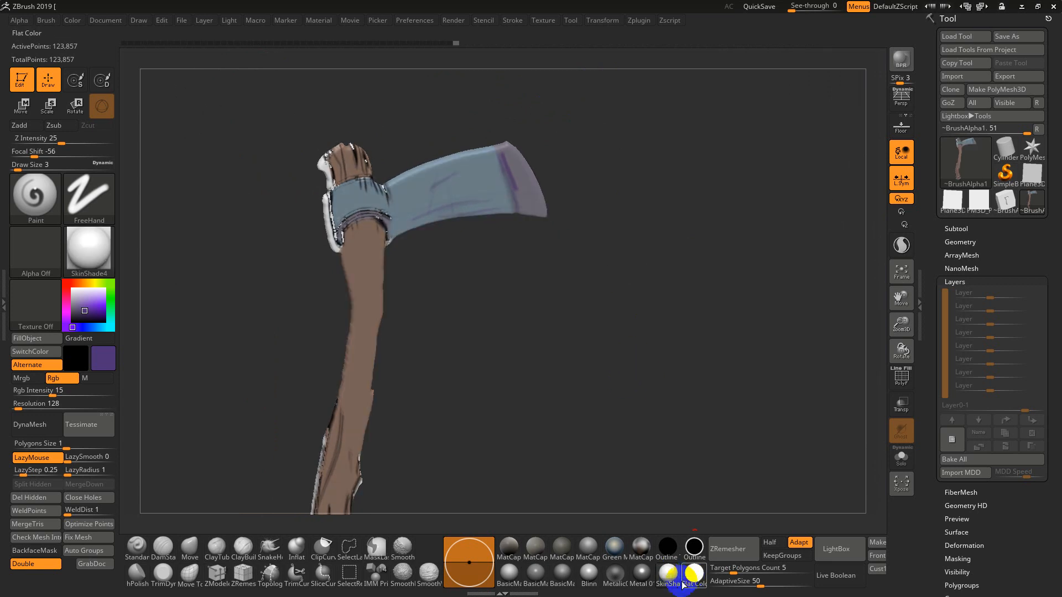
pyautogui.click(700, 573)
pyautogui.moveTo(679, 332); pyautogui.dragTo(649, 275)
# Step: Set the draw size to 37 and smooth the dark outlines on the head's socket and the handle's upper end
pyautogui.press('s')
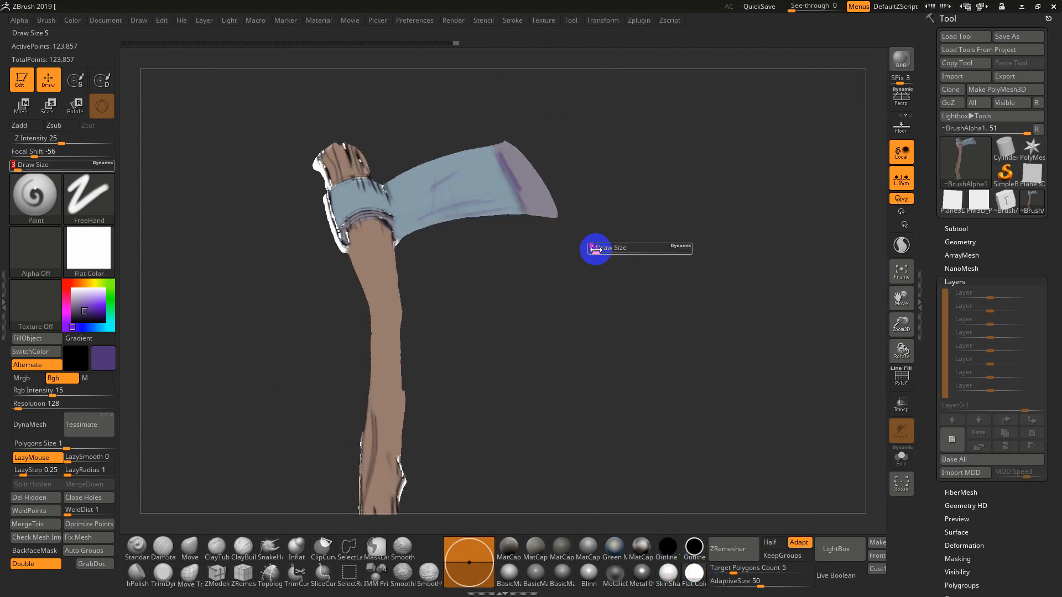
pyautogui.moveTo(595, 250); pyautogui.dragTo(678, 260)
pyautogui.hotkey('shift', 'f')
pyautogui.hotkey('shift', 'f')
pyautogui.hotkey('shift', 'f')
pyautogui.hotkey('shift', 'f')
pyautogui.moveTo(562, 296)
pyautogui.mouseDown()
pyautogui.moveTo(519, 286)
pyautogui.moveTo(489, 262)
pyautogui.mouseUp()
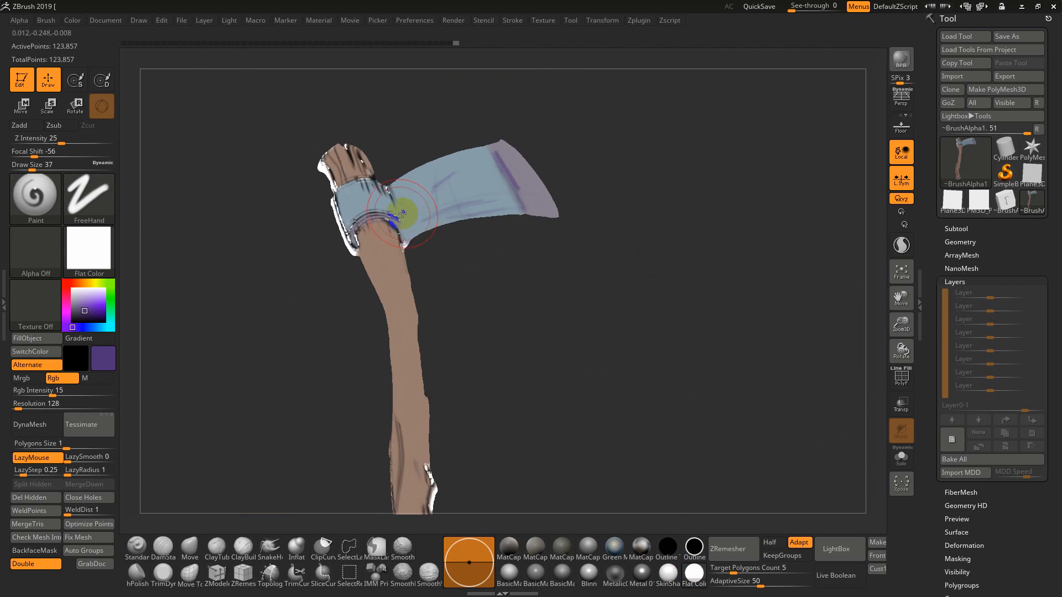
pyautogui.moveTo(381, 224)
pyautogui.keyDown('shift'); pyautogui.mouseDown()
pyautogui.moveTo(345, 202)
pyautogui.moveTo(316, 159)
pyautogui.moveTo(347, 210)
pyautogui.mouseUp(); pyautogui.keyUp('shift')
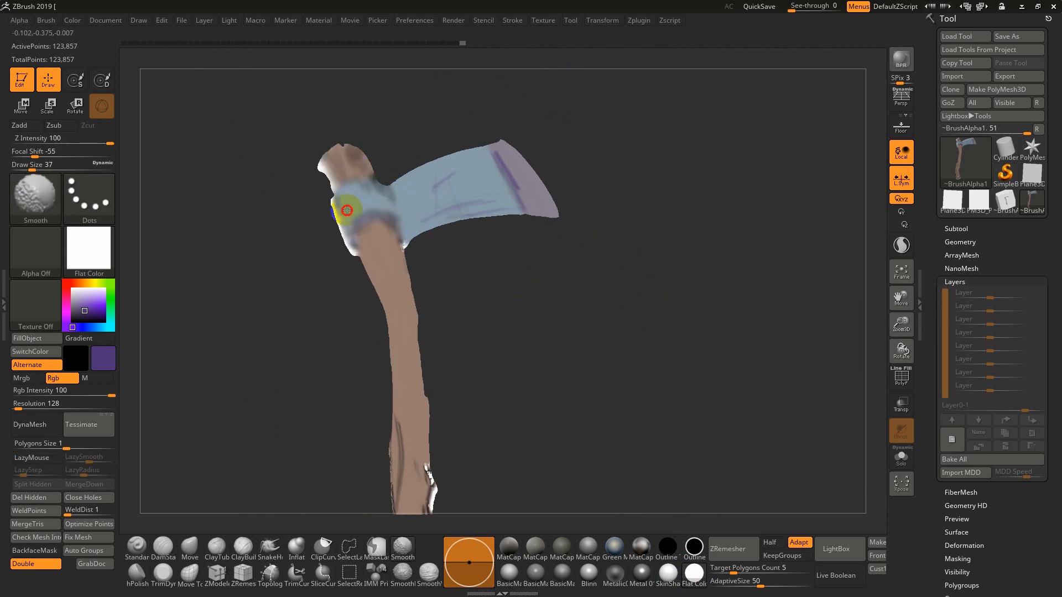
pyautogui.moveTo(418, 372)
pyautogui.keyDown('shift'); pyautogui.mouseDown()
pyautogui.moveTo(443, 436)
pyautogui.moveTo(514, 307)
pyautogui.mouseUp(); pyautogui.keyUp('shift')
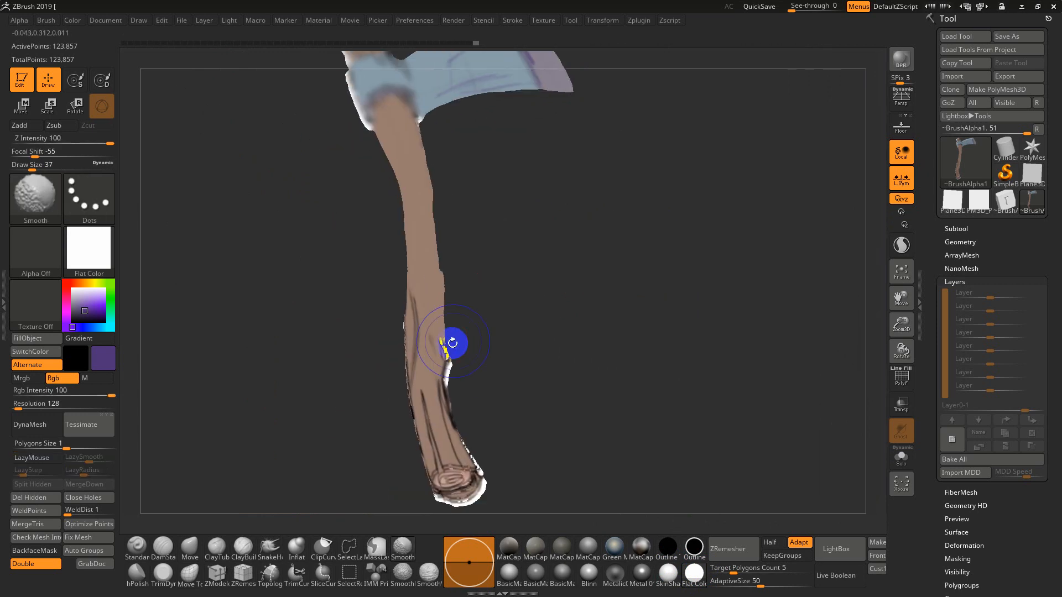
pyautogui.moveTo(453, 343)
pyautogui.keyDown('shift'); pyautogui.mouseDown()
pyautogui.moveTo(451, 379)
pyautogui.moveTo(397, 420)
pyautogui.mouseUp(); pyautogui.keyUp('shift')
# Step: Sample the handle's brown and, at draw size 71, paint over the dark lines and white edges of the lower handle
pyautogui.moveTo(476, 386); pyautogui.dragTo(458, 357)
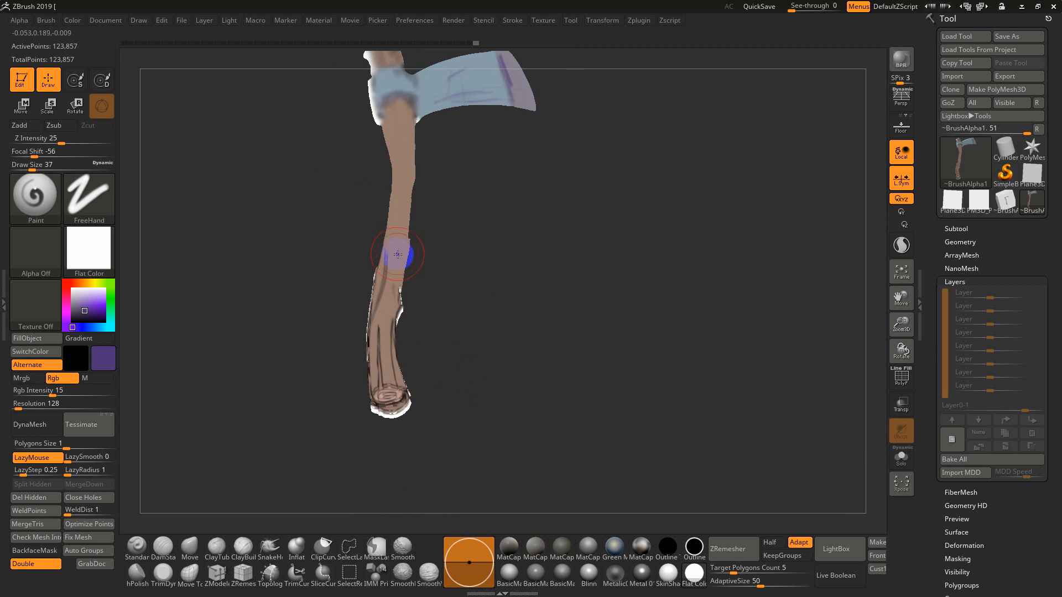
pyautogui.press('c')
pyautogui.press('s')
pyautogui.moveTo(396, 241); pyautogui.dragTo(385, 420)
pyautogui.keyDown('alt'); pyautogui.moveTo(453, 241); pyautogui.dragTo(466, 366); pyautogui.keyUp('alt')
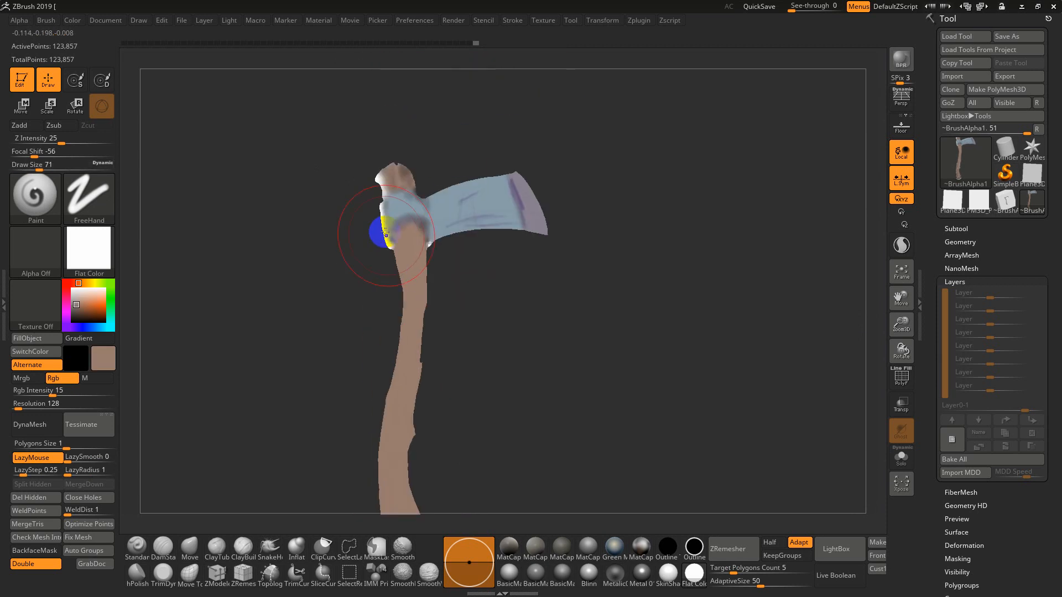
# Step: At draw size 31, cover the handle's upper end with brown and the socket with the blade's blue-grey
pyautogui.press('s')
pyautogui.moveTo(412, 270); pyautogui.dragTo(404, 272)
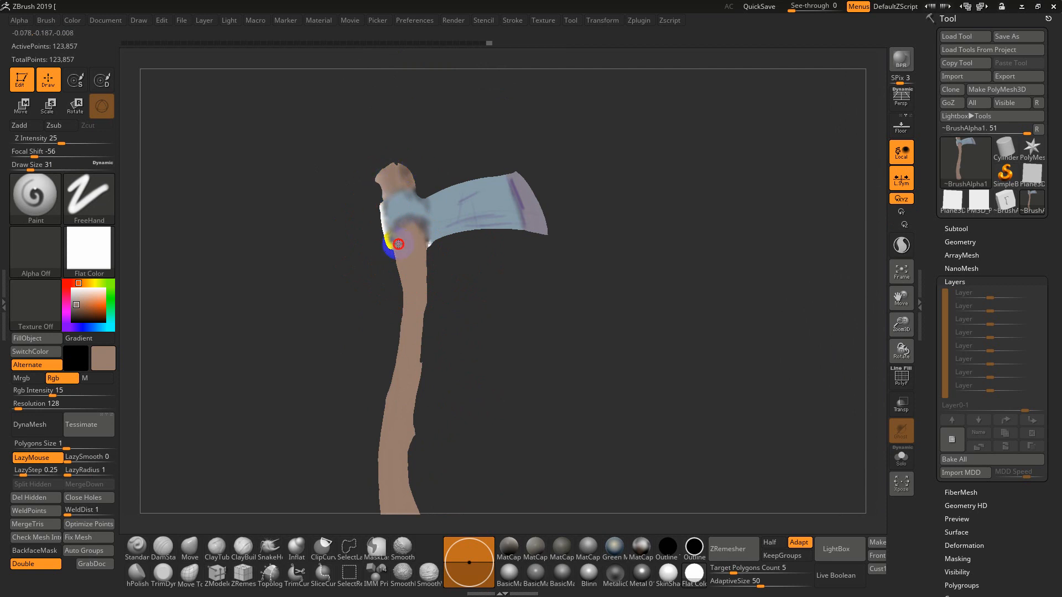
pyautogui.moveTo(454, 265); pyautogui.dragTo(561, 284)
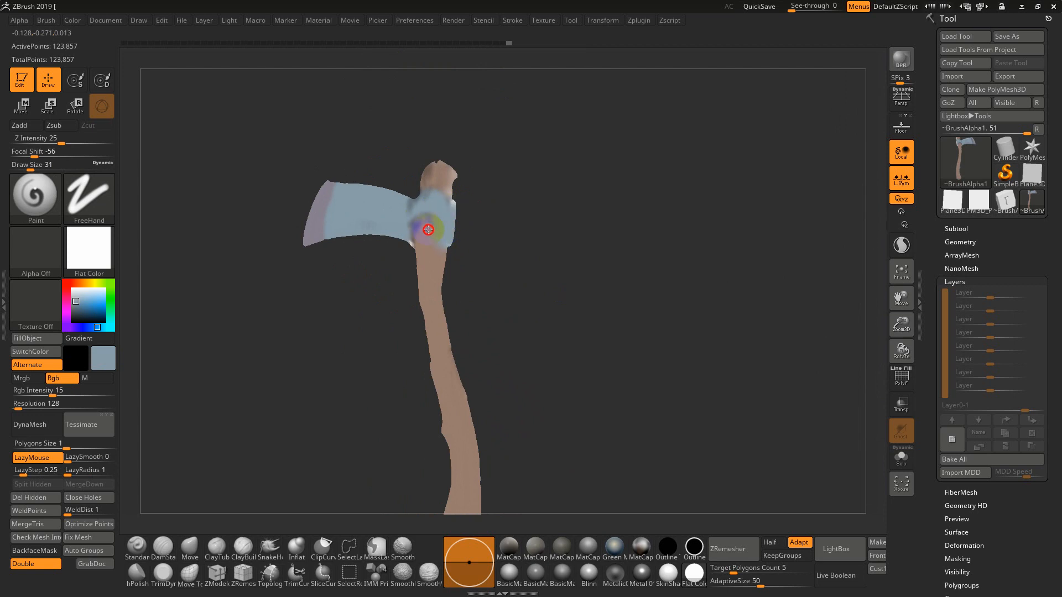
pyautogui.moveTo(421, 217)
pyautogui.mouseDown()
pyautogui.moveTo(451, 214)
pyautogui.moveTo(404, 247)
pyautogui.mouseUp()
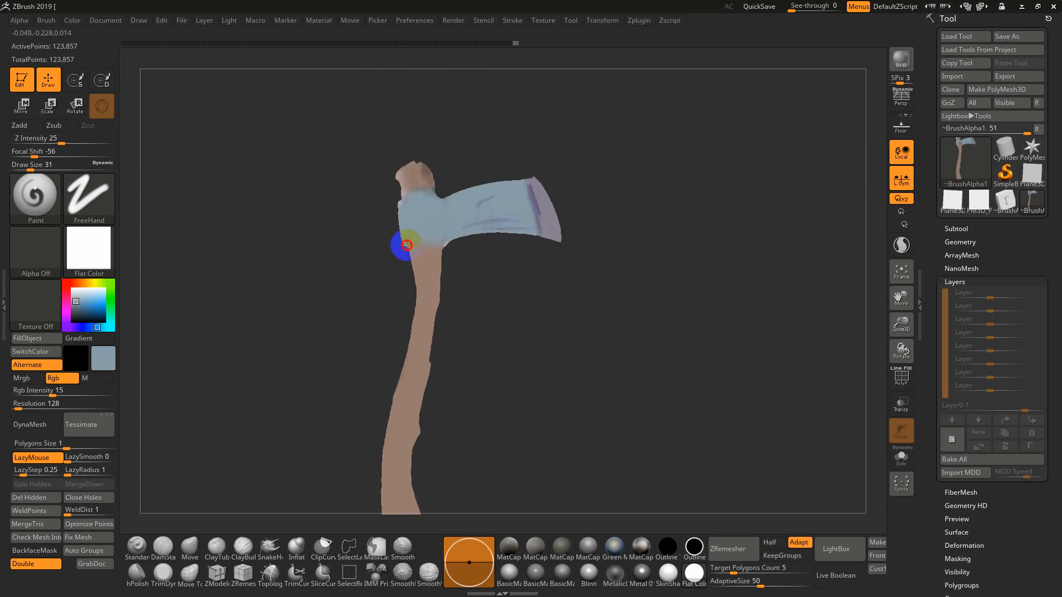
pyautogui.moveTo(576, 266)
pyautogui.keyDown('alt'); pyautogui.mouseDown()
pyautogui.moveTo(601, 335)
pyautogui.moveTo(621, 306)
pyautogui.mouseUp(); pyautogui.keyUp('alt')
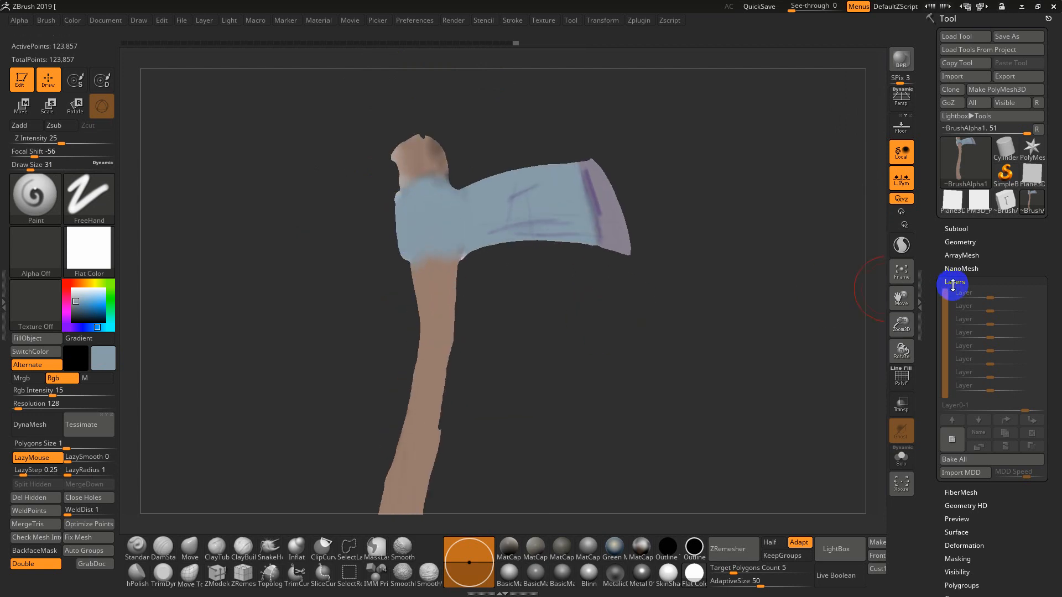
# Step: Mask the axe's peaks and valleys with PVRange 4 and PVCoverage 25
pyautogui.click(952, 282)
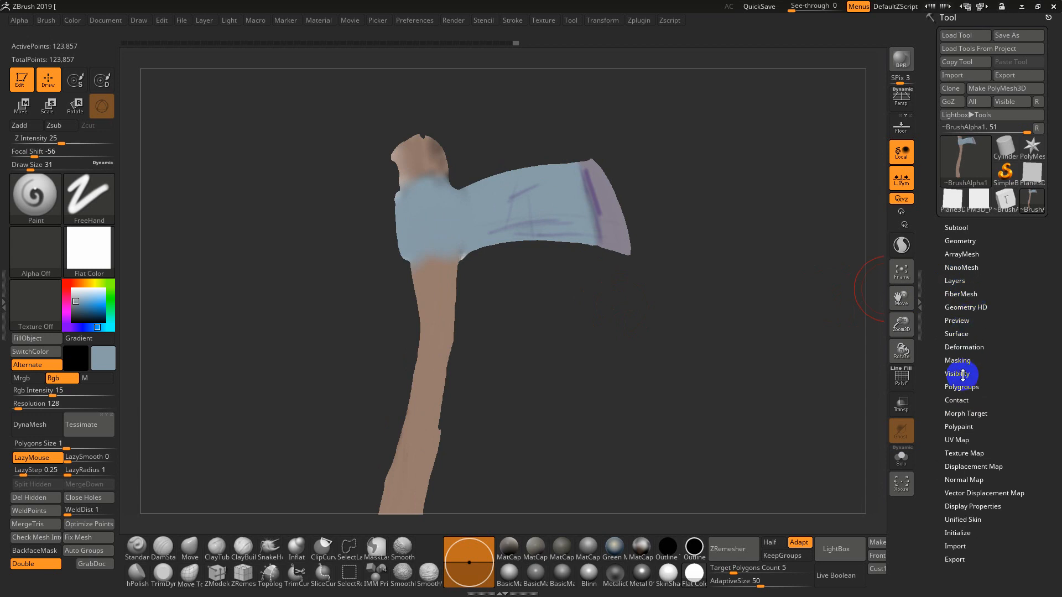
pyautogui.click(957, 359)
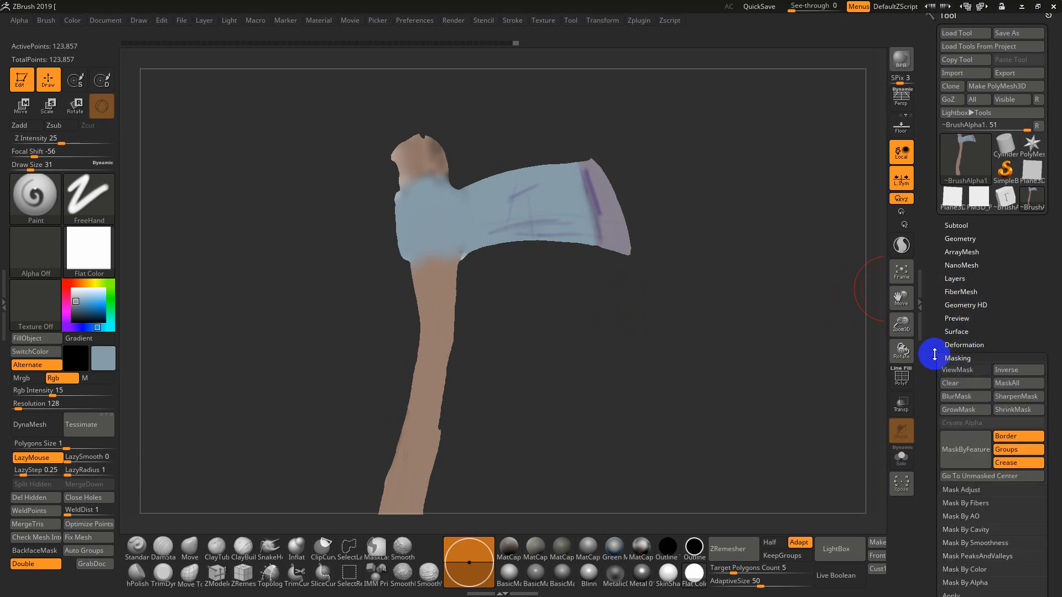
pyautogui.moveTo(935, 354); pyautogui.dragTo(918, 299)
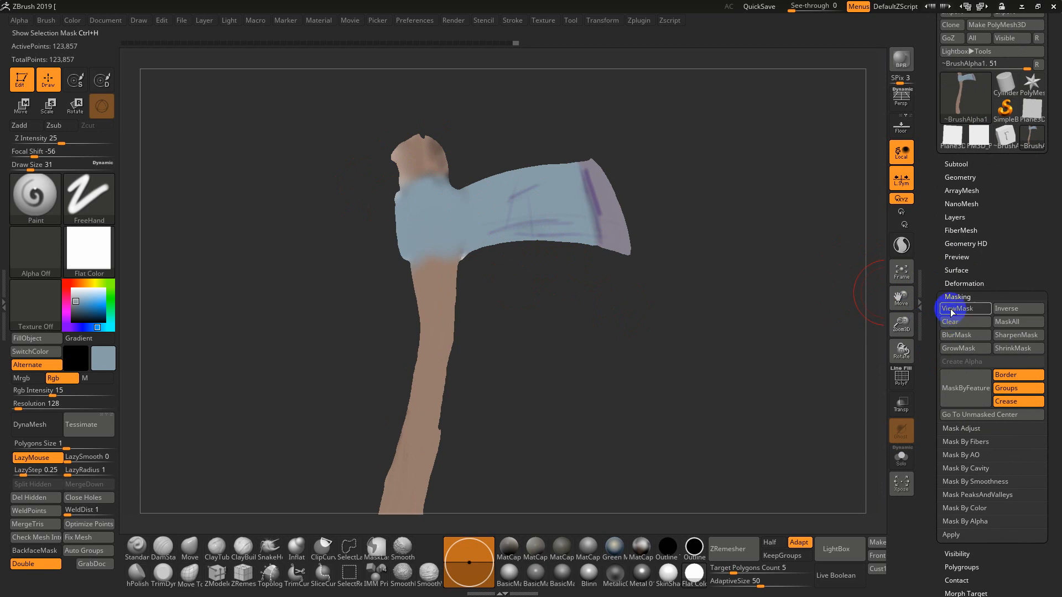
pyautogui.moveTo(933, 323); pyautogui.dragTo(870, 287)
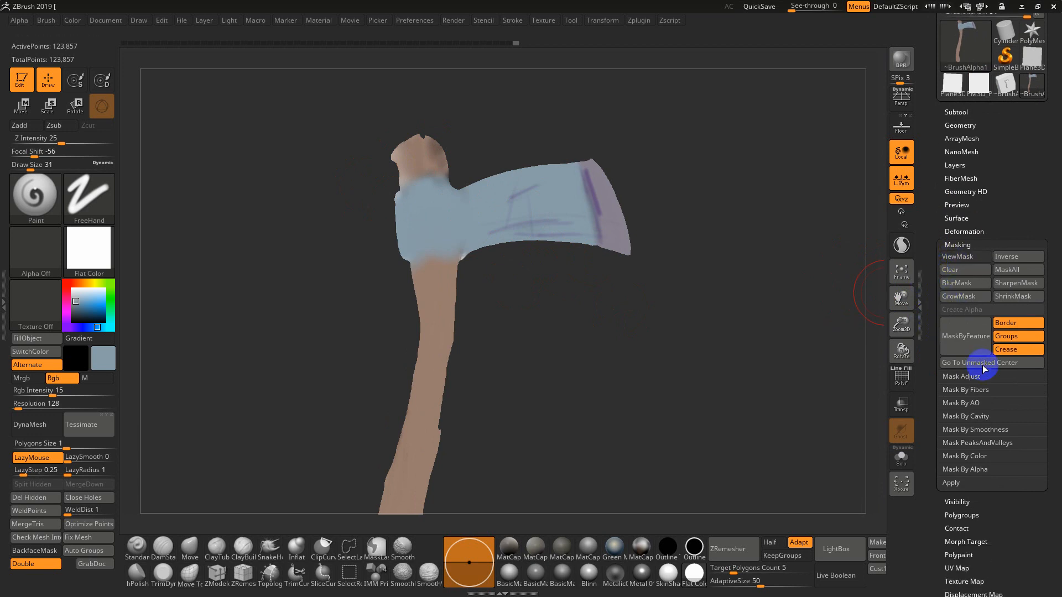
pyautogui.click(974, 442)
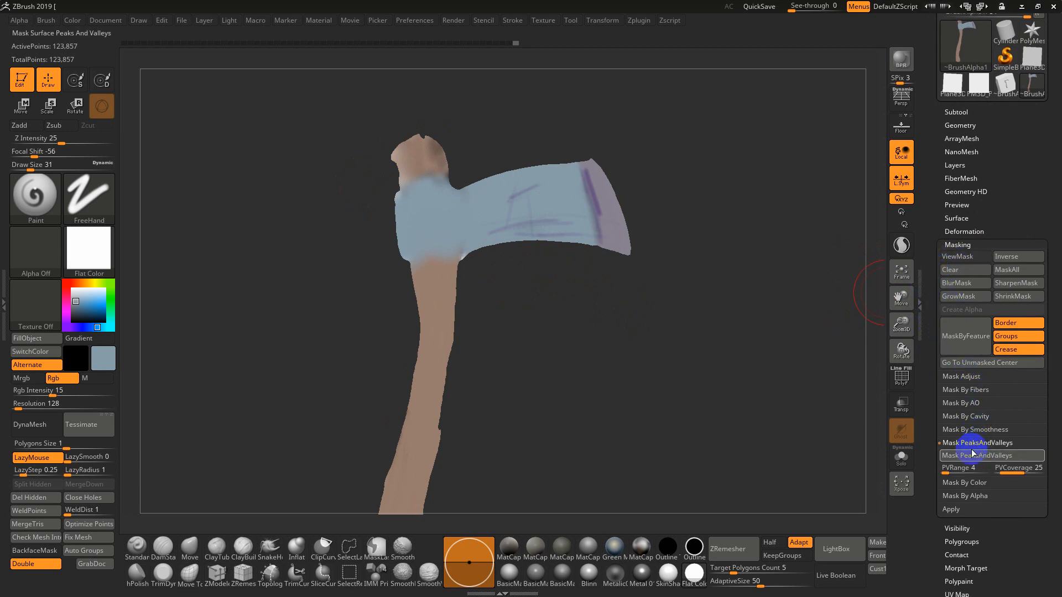
pyautogui.click(972, 455)
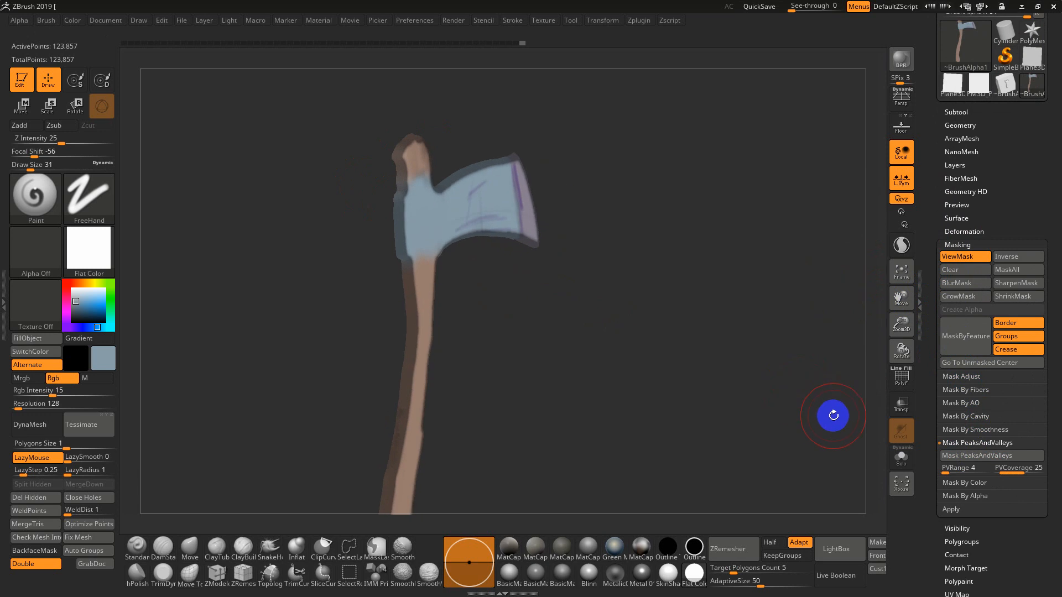
# Step: Turn off Colorize for the axe's polypaint and set the active colour to white
pyautogui.click(694, 574)
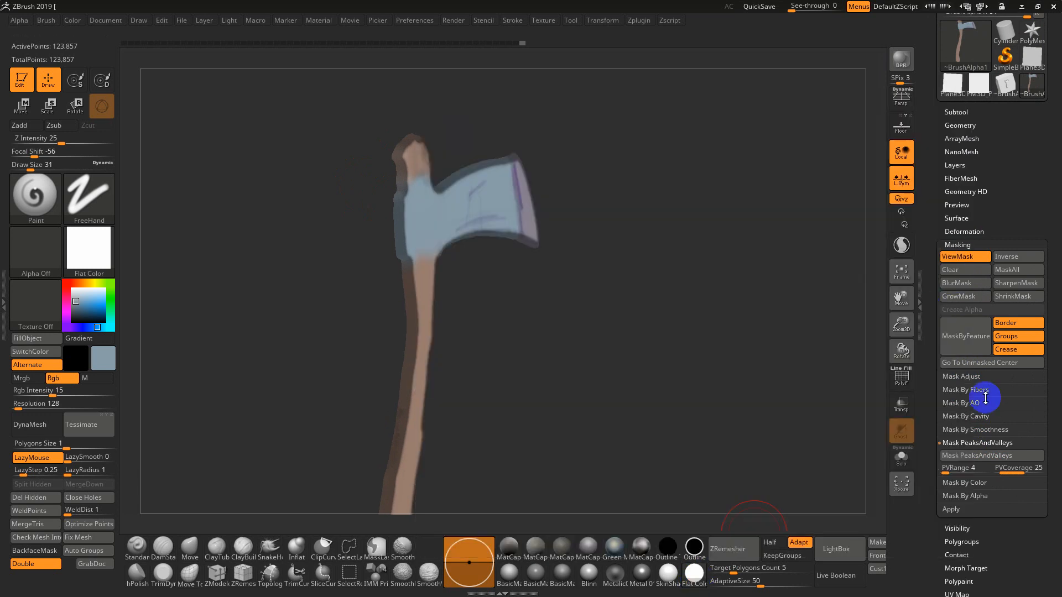
pyautogui.moveTo(922, 465); pyautogui.dragTo(932, 399)
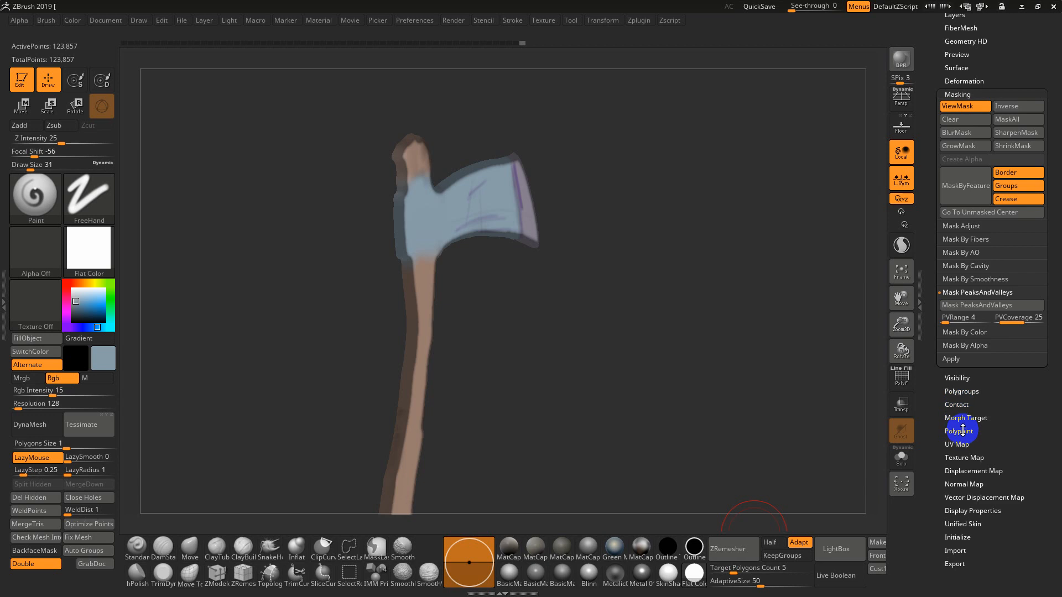
pyautogui.click(962, 431)
pyautogui.click(973, 261)
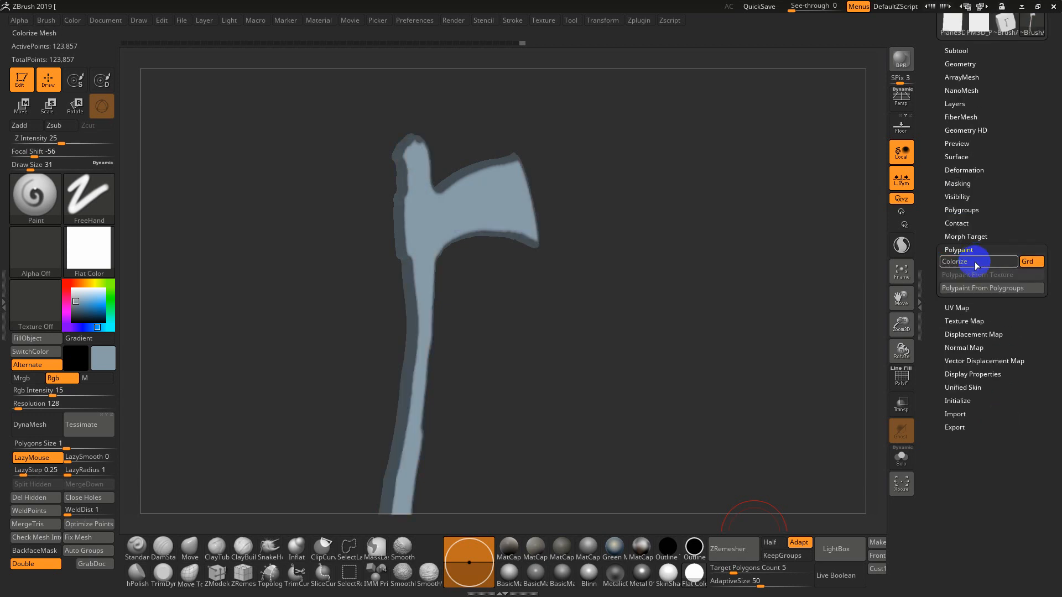
pyautogui.moveTo(943, 178); pyautogui.dragTo(934, 282)
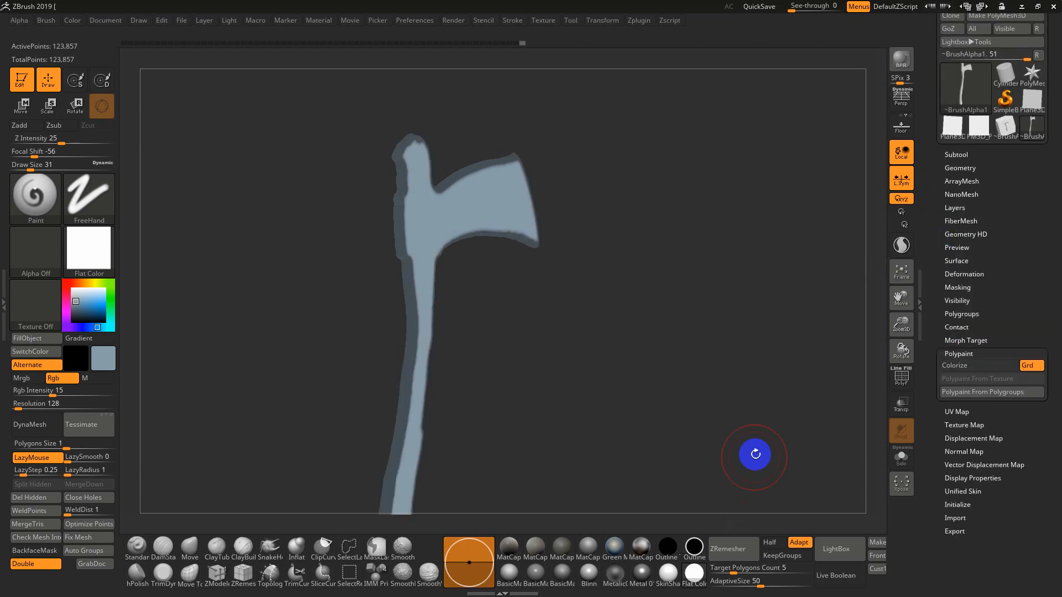
pyautogui.click(695, 573)
pyautogui.moveTo(564, 65); pyautogui.dragTo(640, 282)
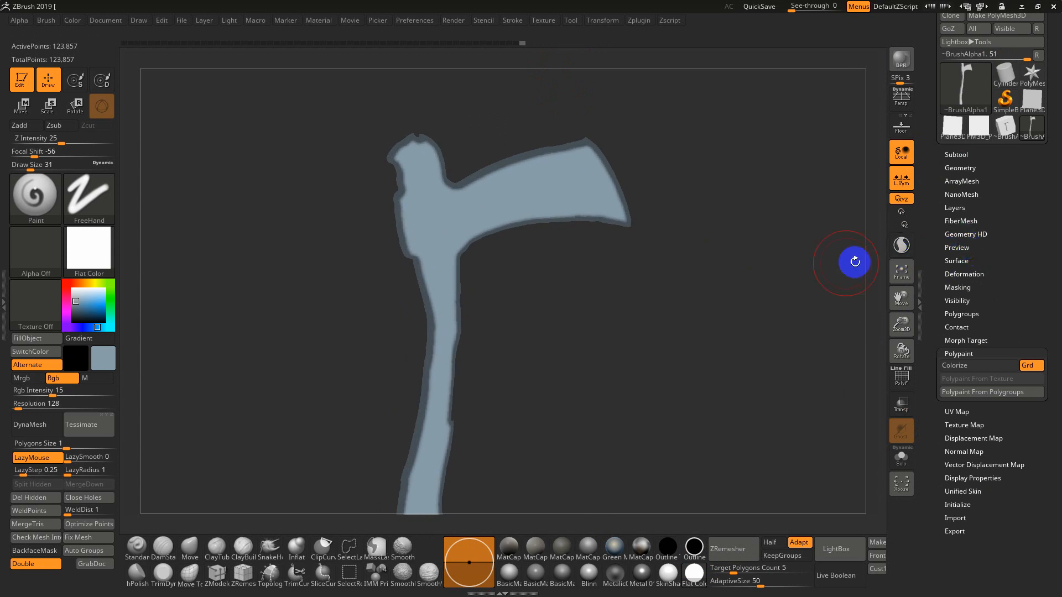
pyautogui.click(79, 296)
pyautogui.moveTo(79, 297); pyautogui.dragTo(72, 289)
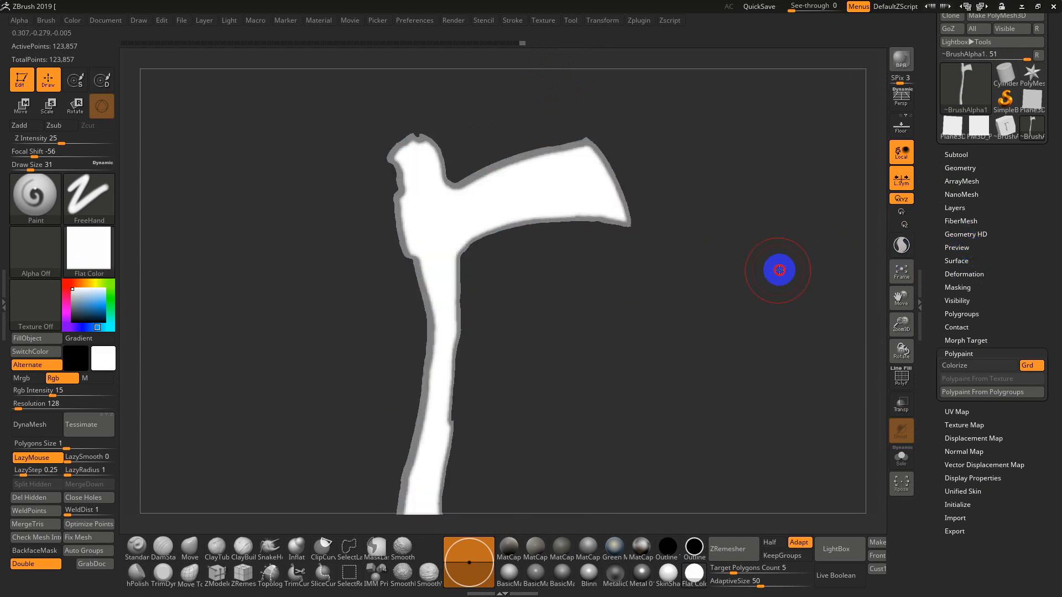
# Step: Invert the peaks-and-valleys mask so the outer edges are unmasked
pyautogui.moveTo(777, 265)
pyautogui.mouseDown()
pyautogui.moveTo(785, 277)
pyautogui.moveTo(871, 275)
pyautogui.mouseUp()
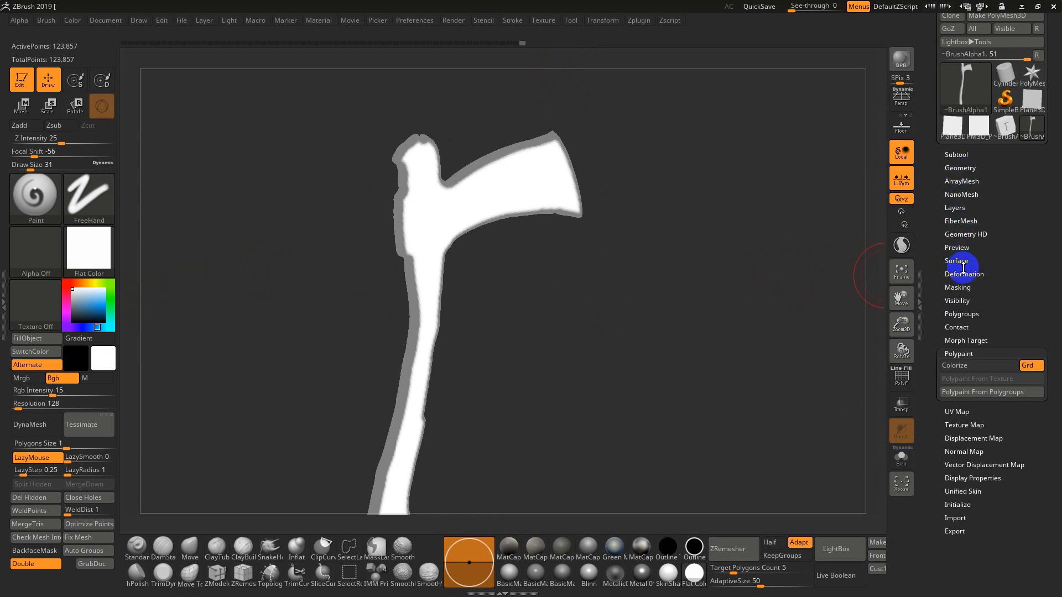
pyautogui.click(963, 287)
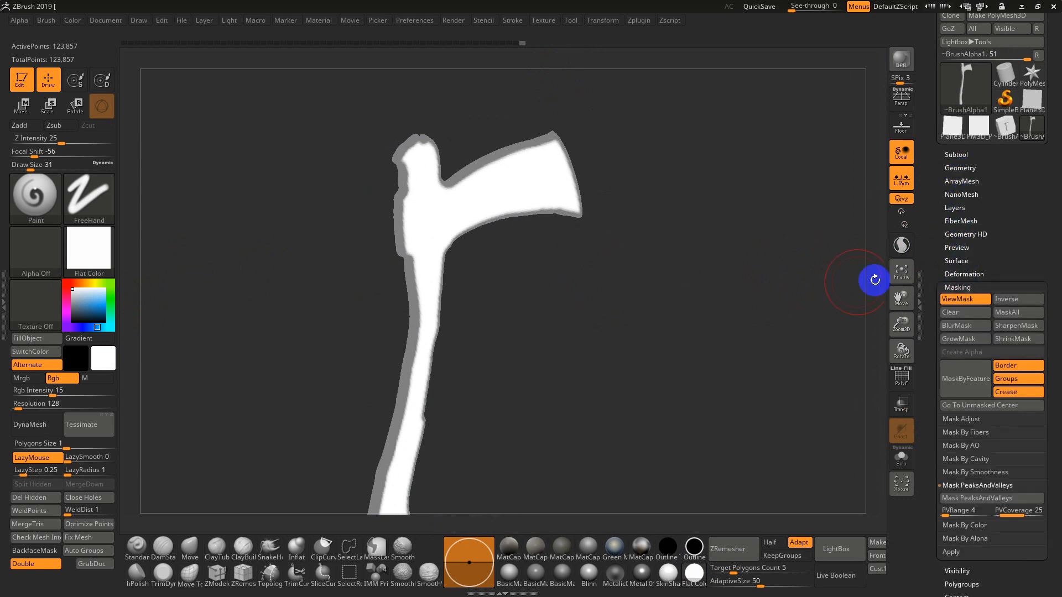
pyautogui.moveTo(872, 277); pyautogui.dragTo(744, 304)
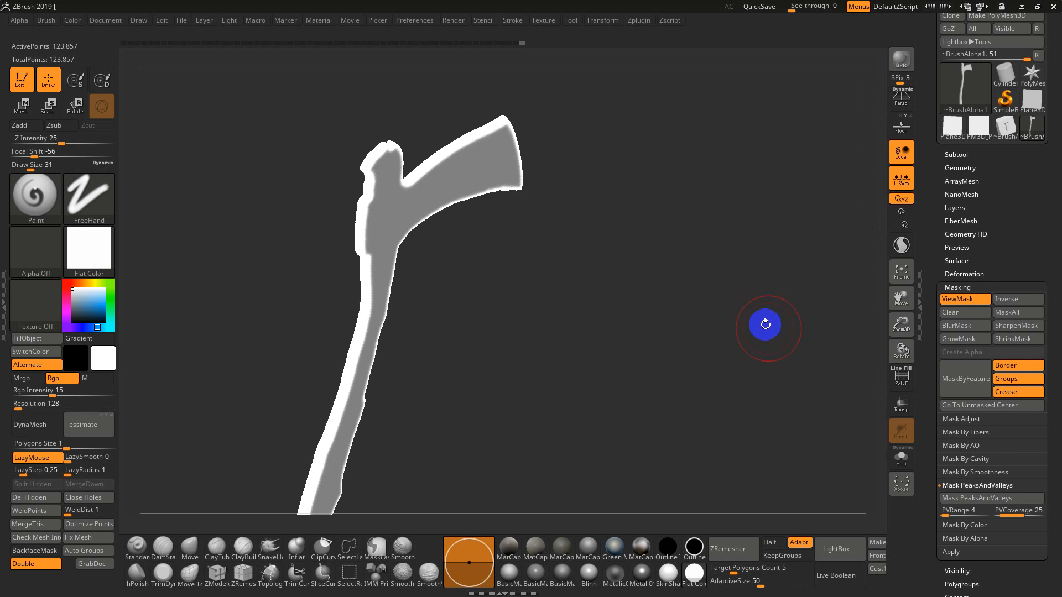
# Step: Mask the axe by cavity and set the cavity mask's Blur to 70
pyautogui.click(979, 459)
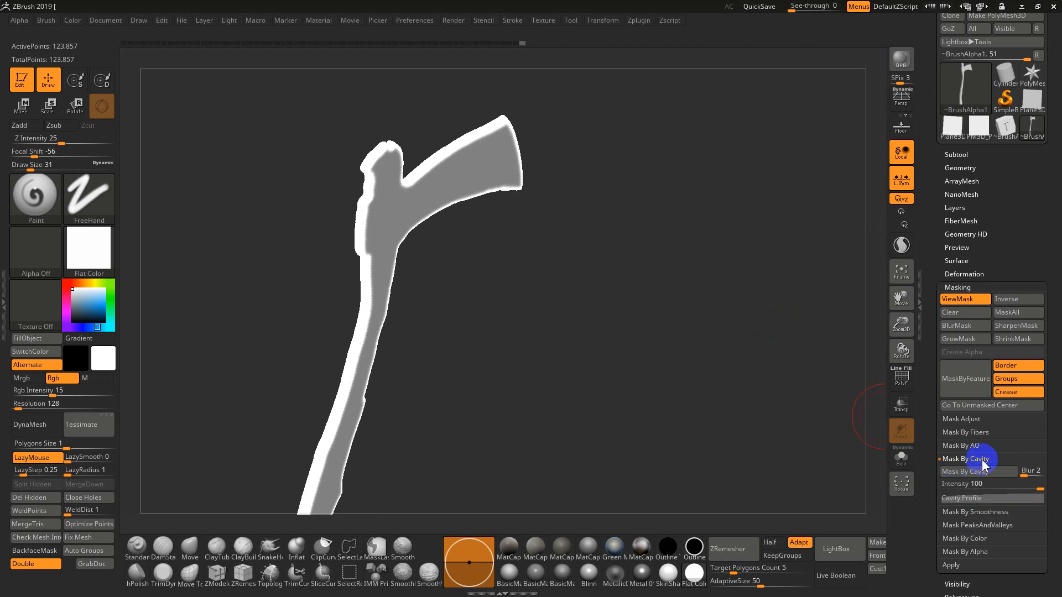
pyautogui.click(974, 471)
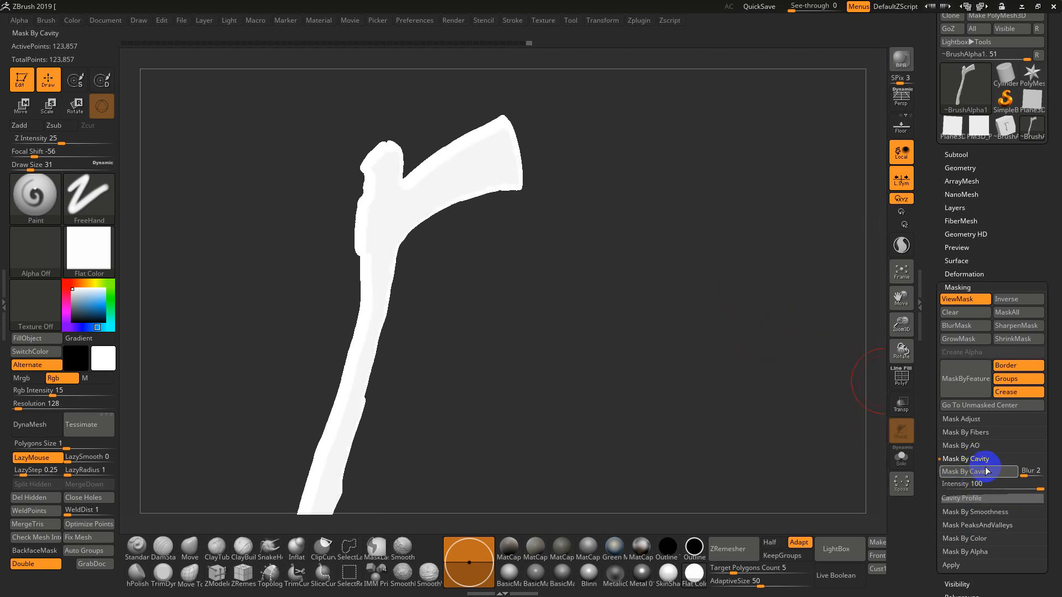
pyautogui.moveTo(1033, 473); pyautogui.dragTo(1035, 472)
pyautogui.click(1005, 476)
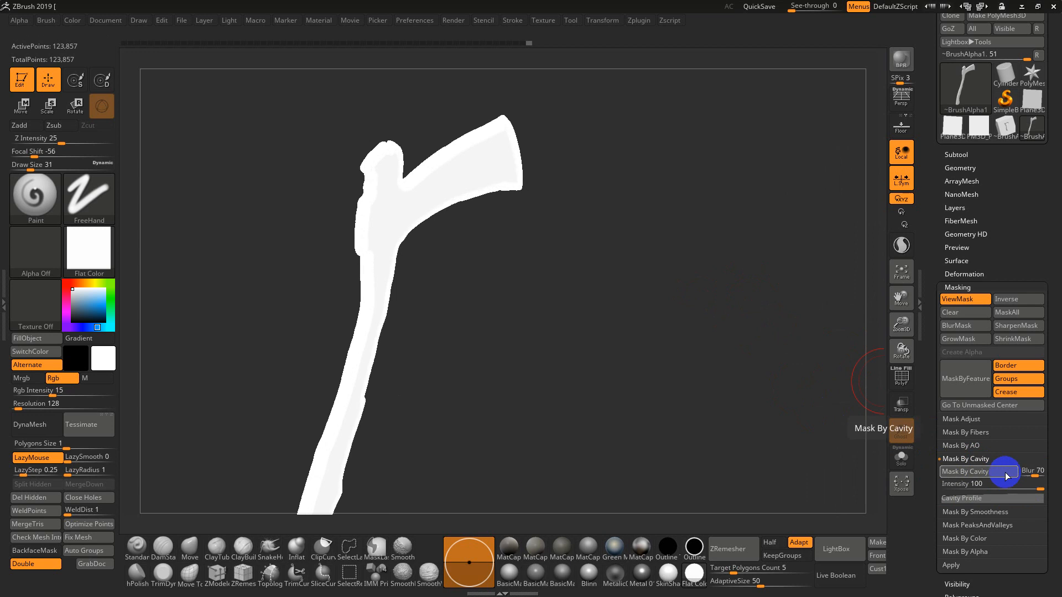
# Step: Invert the axe's cavity mask repeatedly to compare the masked areas, and hide the mask display
pyautogui.keyDown('ctrl'); pyautogui.moveTo(688, 265); pyautogui.dragTo(712, 304, button='right'); pyautogui.keyUp('ctrl')
pyautogui.keyDown('ctrl'); pyautogui.click(713, 304); pyautogui.keyUp('ctrl')
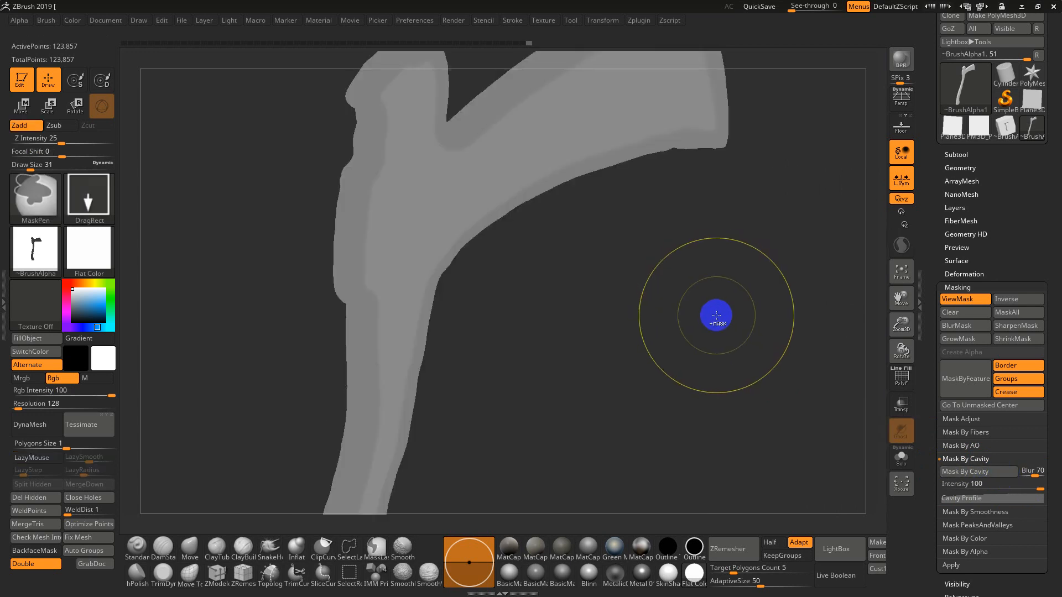
pyautogui.keyDown('ctrl'); pyautogui.click(723, 319); pyautogui.keyUp('ctrl')
pyautogui.keyDown('ctrl'); pyautogui.click(741, 315); pyautogui.keyUp('ctrl')
pyautogui.keyDown('ctrl'); pyautogui.click(764, 299); pyautogui.keyUp('ctrl')
pyautogui.hotkey('ctrl', 'h')
# Step: Mask the axe by ambient occlusion with Occlusion Intensity 1, and view the result around the head
pyautogui.keyDown('ctrl'); pyautogui.moveTo(779, 380); pyautogui.dragTo(775, 359, button='right'); pyautogui.keyUp('ctrl')
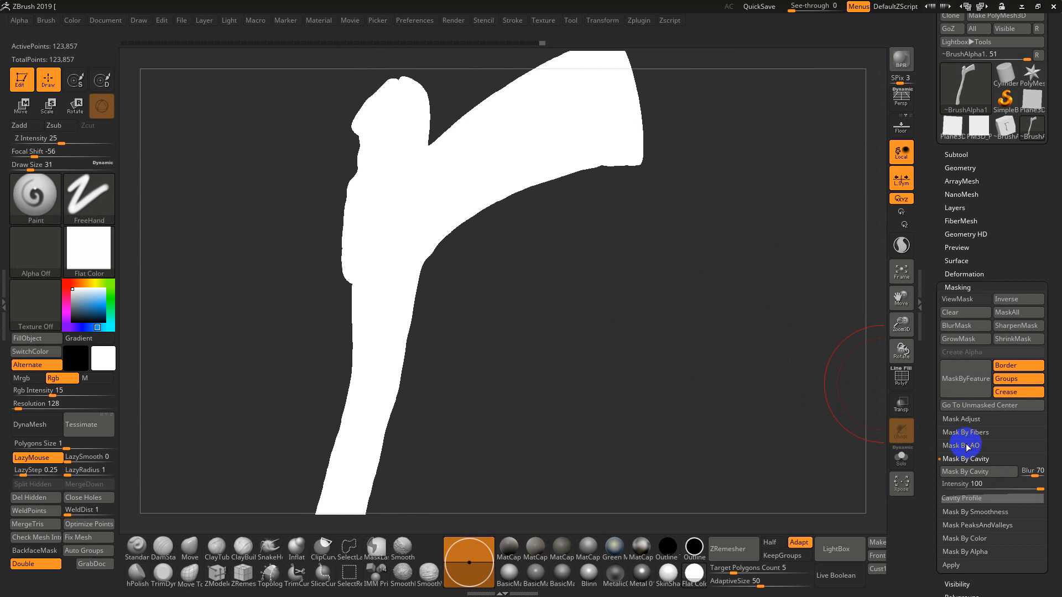
pyautogui.click(965, 445)
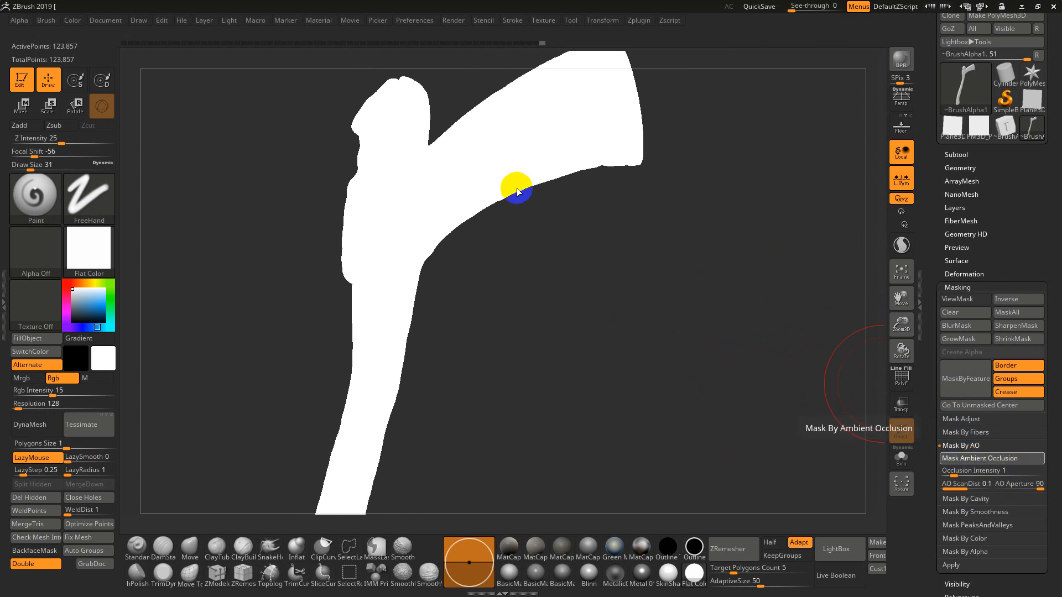
pyautogui.moveTo(657, 308); pyautogui.dragTo(841, 410)
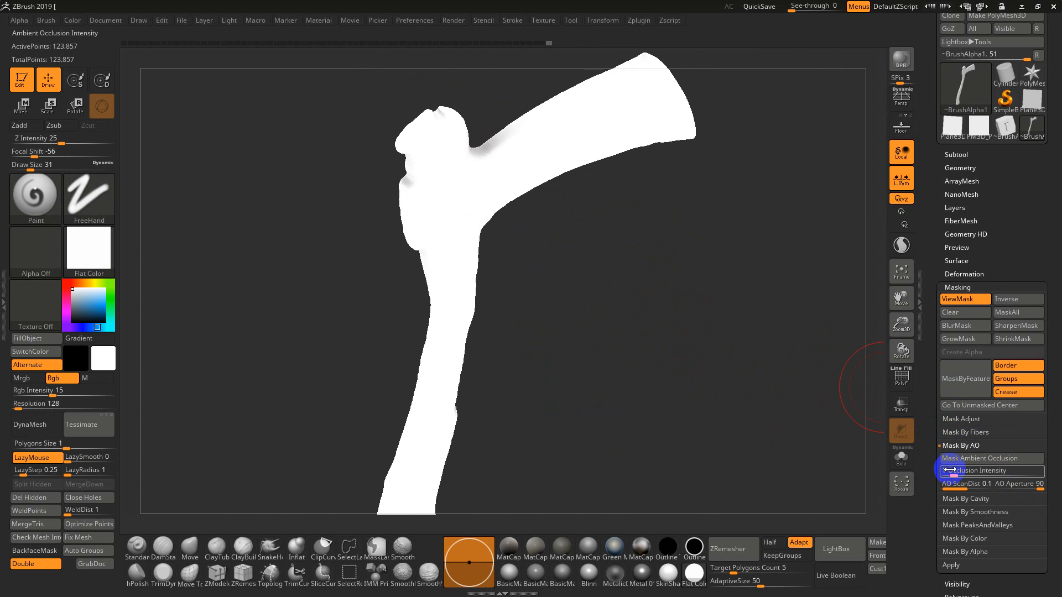
# Step: Mask the axe's peaks and valleys with PVRange 25 and PVCoverage 25, and invert the mask to leave the edges unmasked
pyautogui.scroll(-3, 949, 470)
pyautogui.click(972, 455)
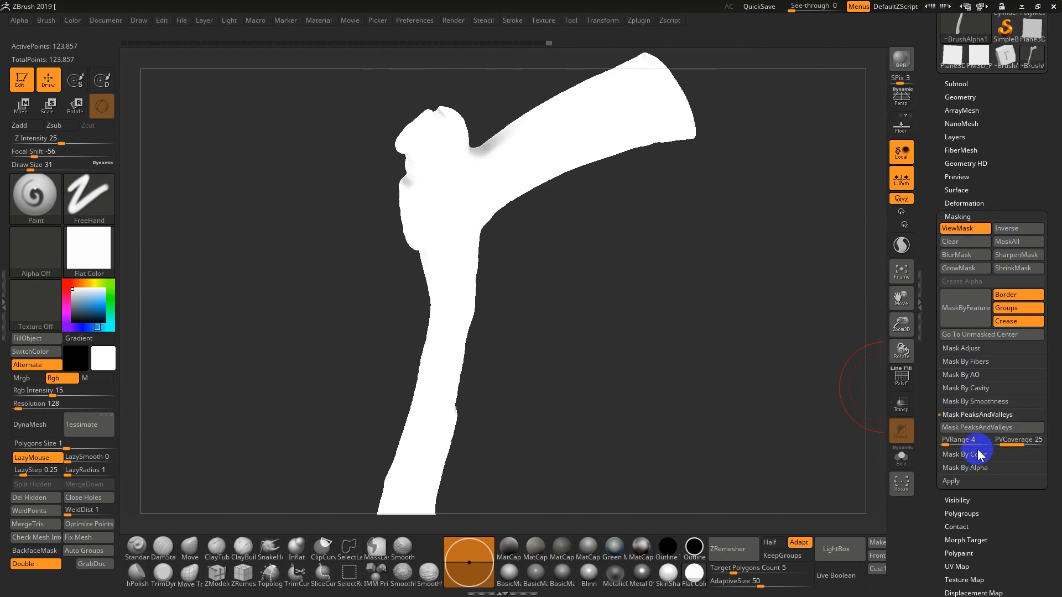
pyautogui.click(967, 429)
pyautogui.moveTo(727, 335); pyautogui.dragTo(815, 398)
pyautogui.keyDown('ctrl'); pyautogui.click(740, 318); pyautogui.keyUp('ctrl')
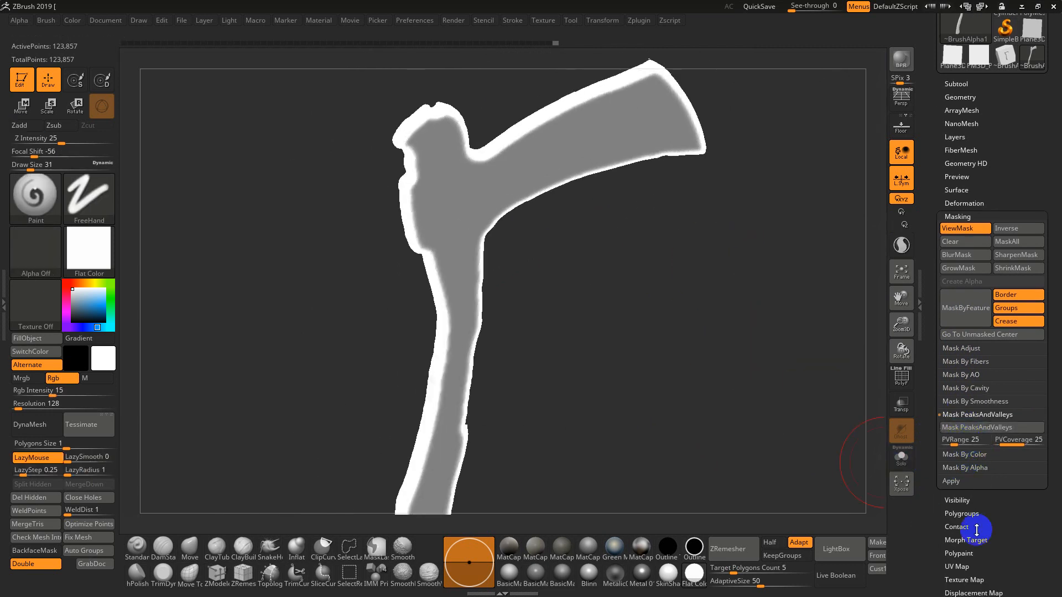
# Step: Turn on Colorize for the axe's polypaint and choose a dark blue-grey paint colour with draw size 13
pyautogui.scroll(-2, 934, 548)
pyautogui.click(958, 514)
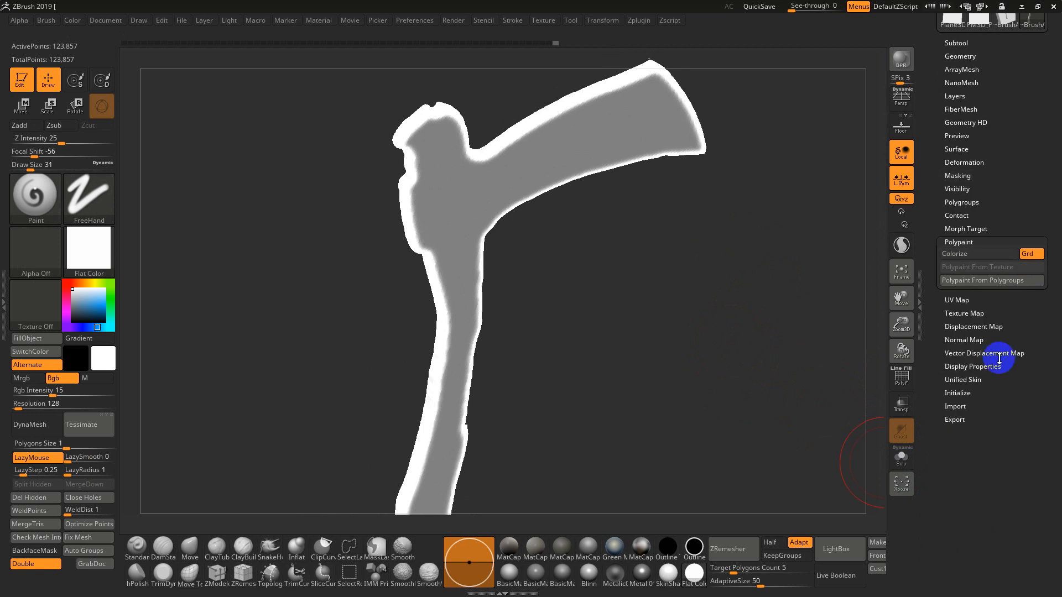
pyautogui.click(965, 253)
pyautogui.press('s')
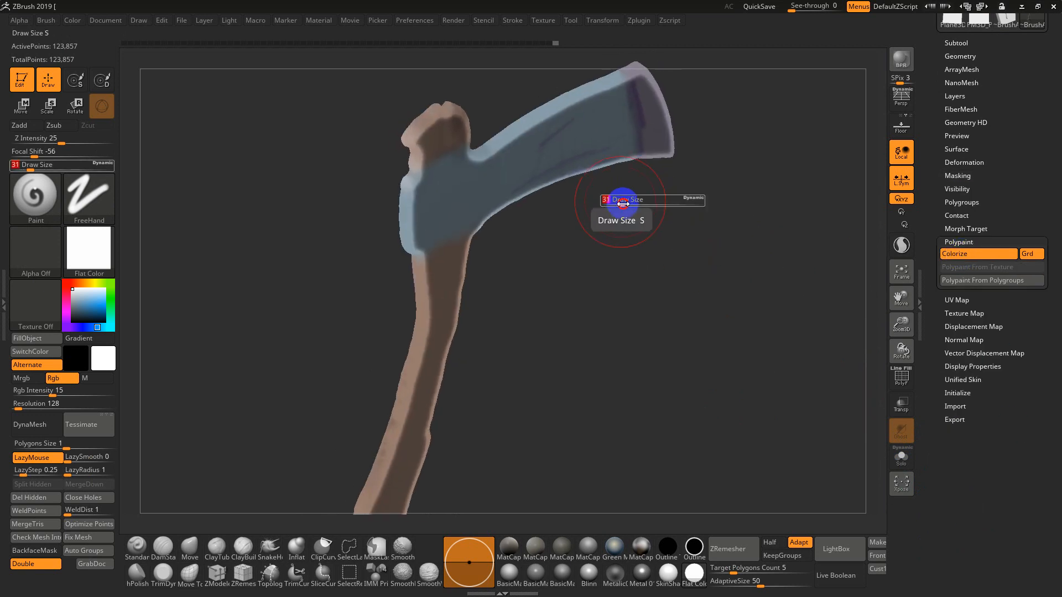
pyautogui.moveTo(621, 203); pyautogui.dragTo(612, 200)
pyautogui.click(74, 313)
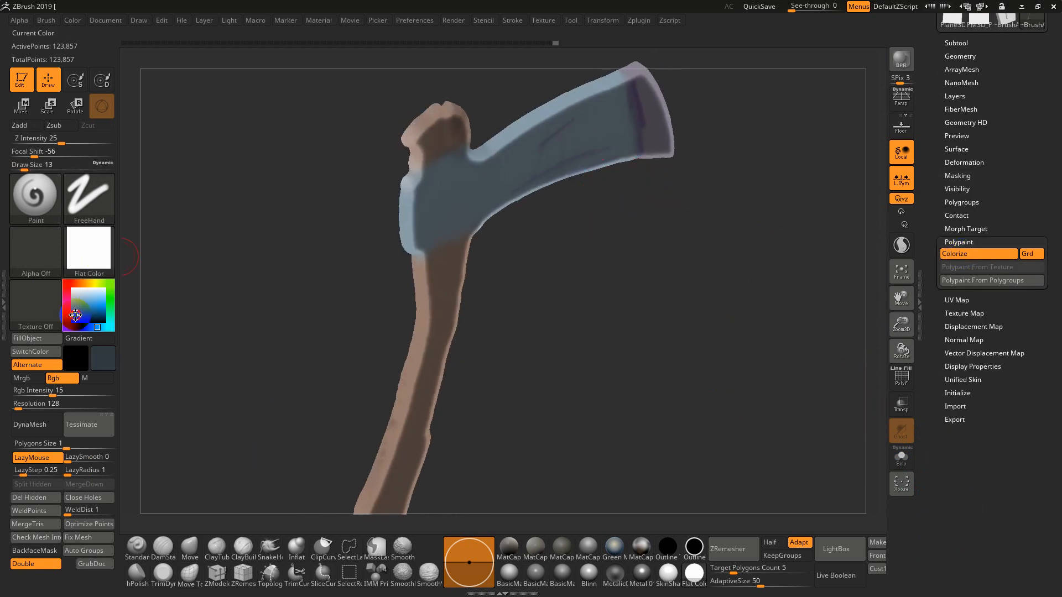
pyautogui.moveTo(503, 253); pyautogui.dragTo(553, 309)
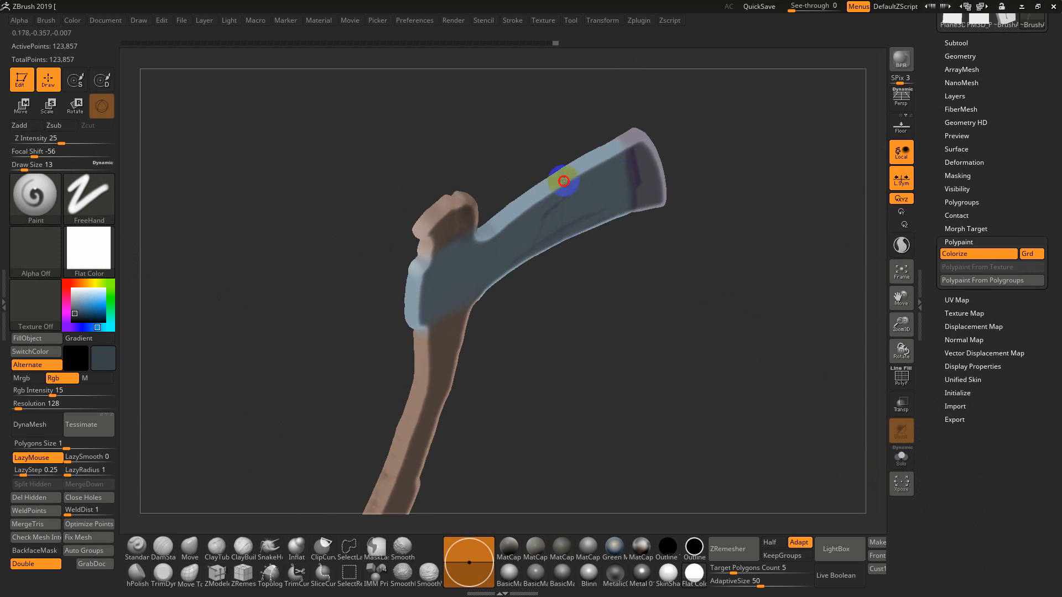
# Step: Paint dark blue-grey along the blade's unmasked upper edge at Rgb Intensity 69 and draw size 9
pyautogui.press('ctrl')
pyautogui.press('s')
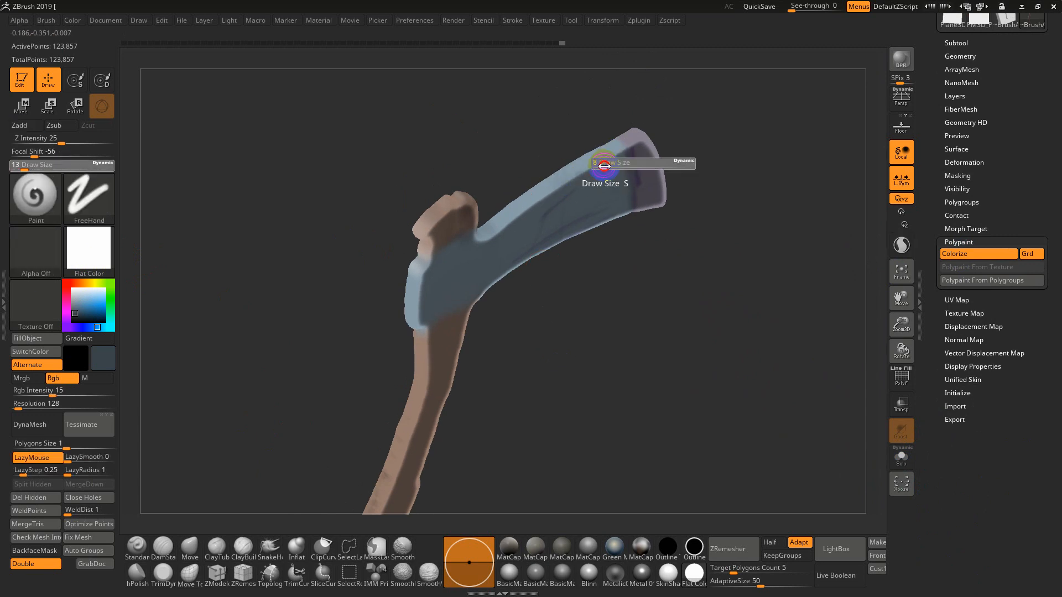
pyautogui.moveTo(597, 167); pyautogui.dragTo(598, 168)
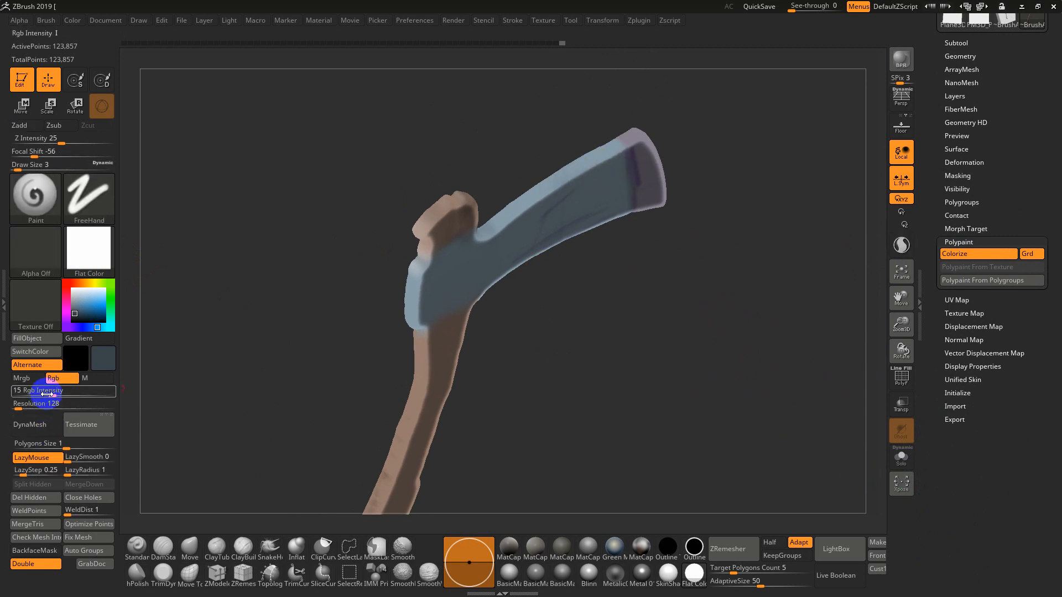
pyautogui.moveTo(48, 393); pyautogui.dragTo(95, 389)
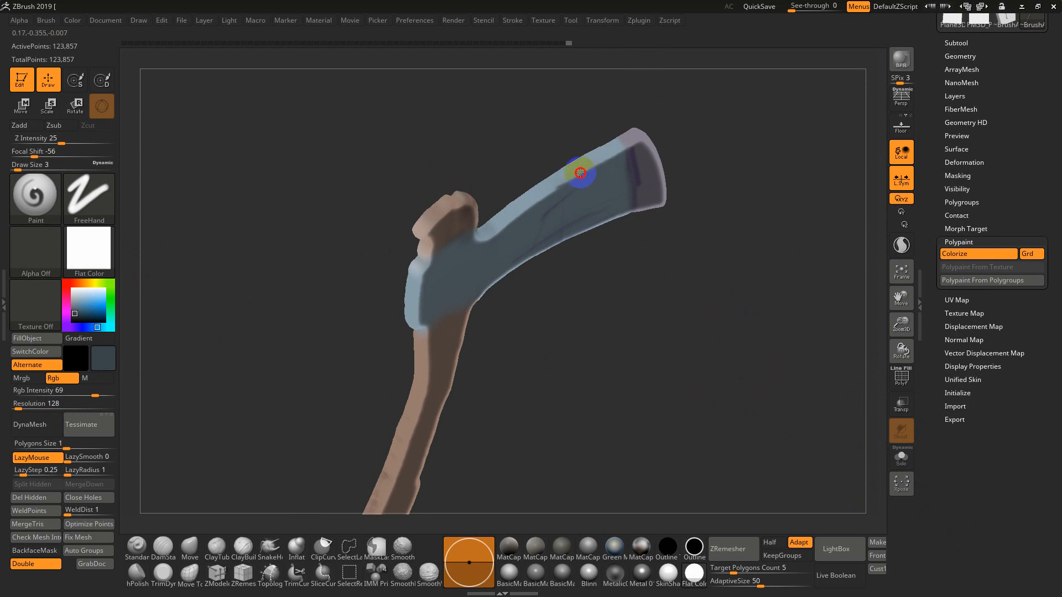
pyautogui.press('s')
pyautogui.press('s')
pyautogui.moveTo(540, 204)
pyautogui.mouseDown()
pyautogui.moveTo(516, 194)
pyautogui.moveTo(576, 175)
pyautogui.moveTo(558, 188)
pyautogui.mouseUp()
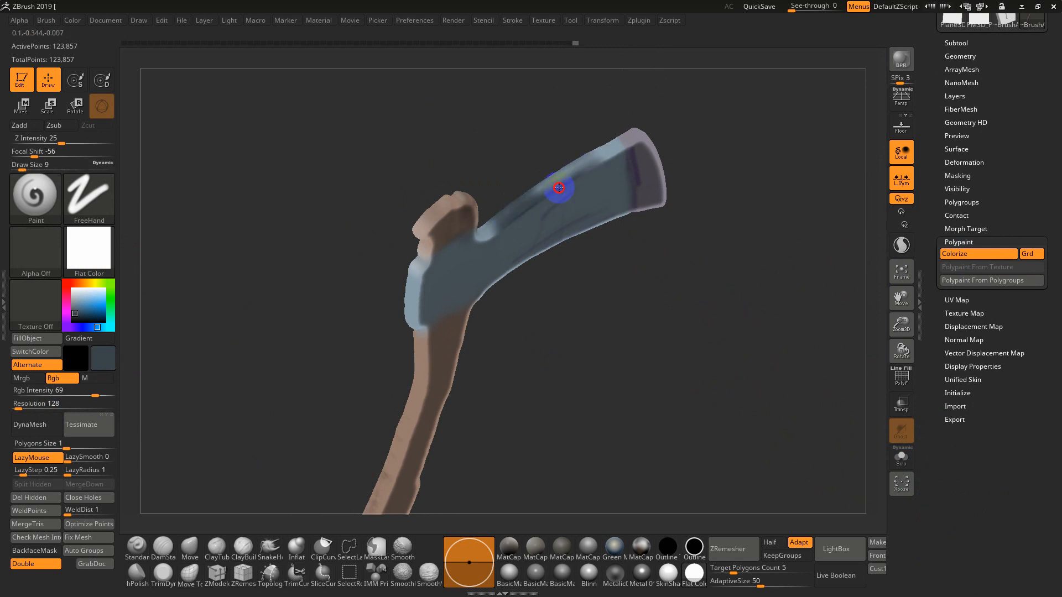
pyautogui.moveTo(632, 147); pyautogui.dragTo(578, 179)
# Step: Load the DemoHeadFemale project from the LightBox projects
pyautogui.moveTo(701, 227); pyautogui.dragTo(701, 288)
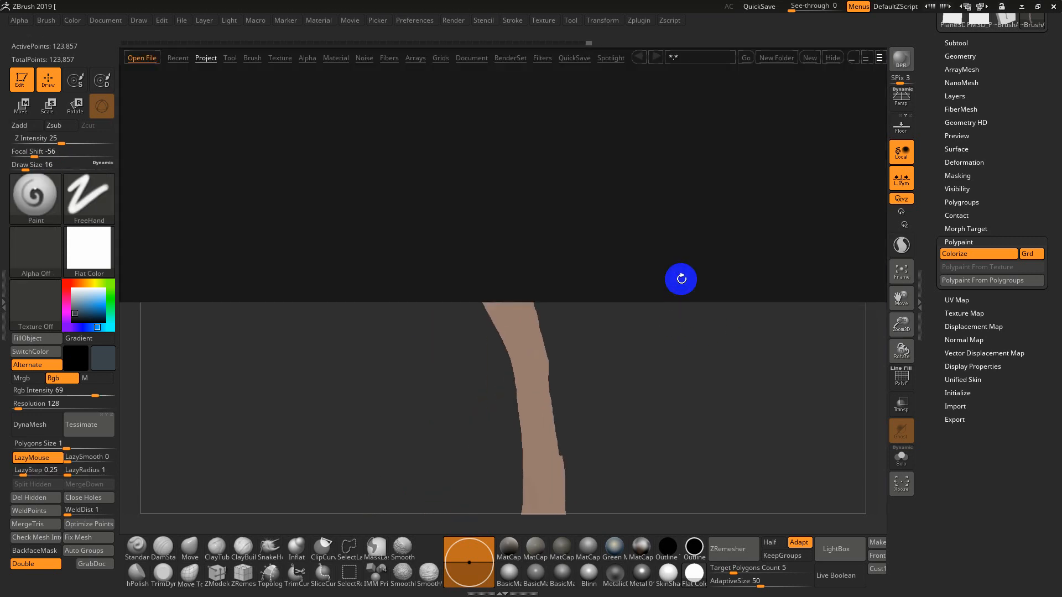
pyautogui.doubleClick(508, 100)
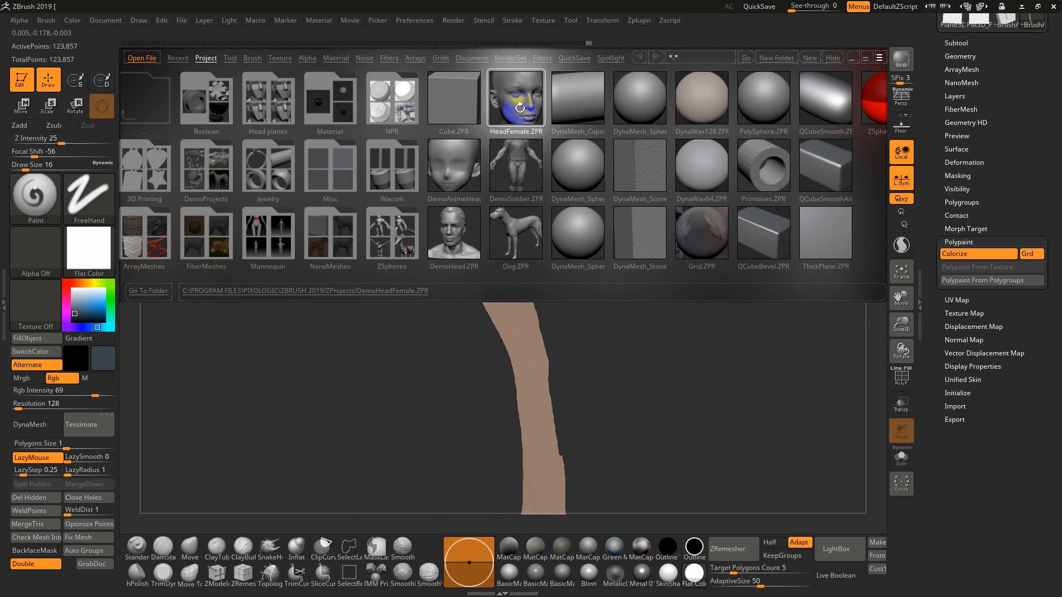
pyautogui.click(549, 332)
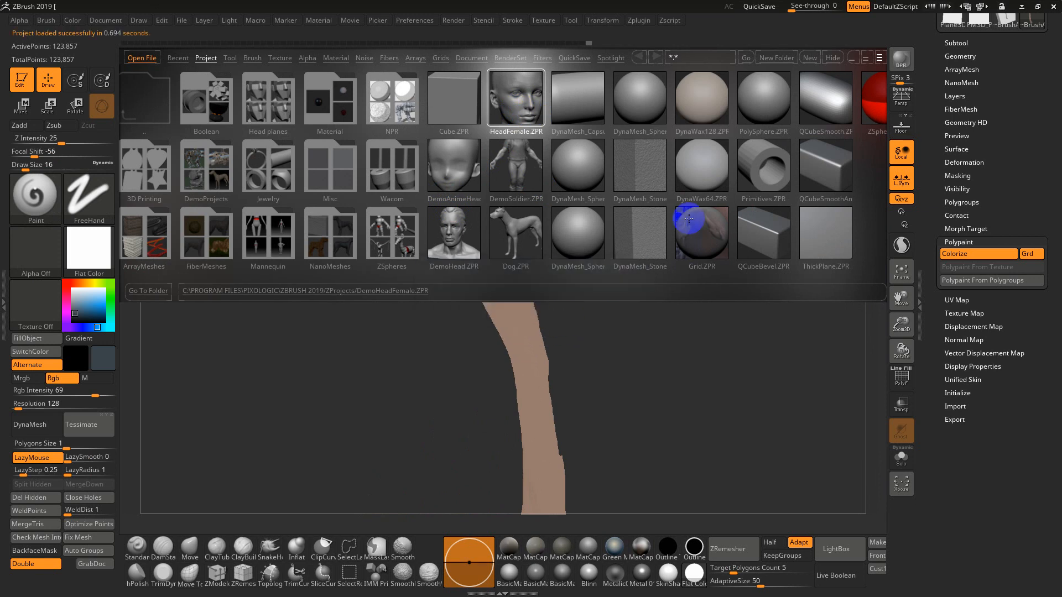
pyautogui.moveTo(621, 277); pyautogui.dragTo(666, 258)
# Step: Set the draw size to 71 and try a white test stroke on the side of the female head
pyautogui.press('s')
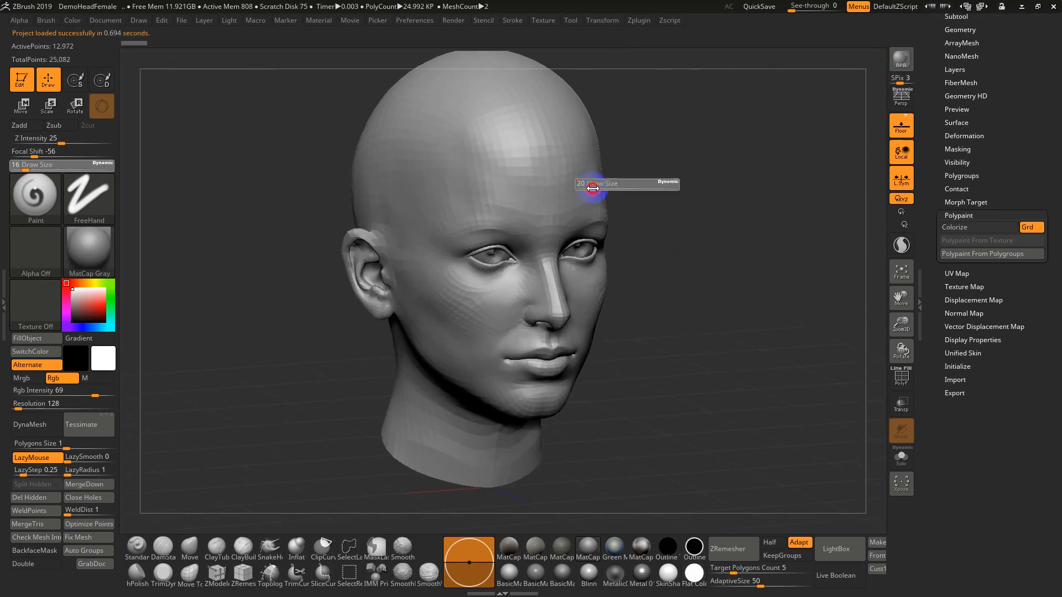
pyautogui.moveTo(592, 187); pyautogui.dragTo(605, 187)
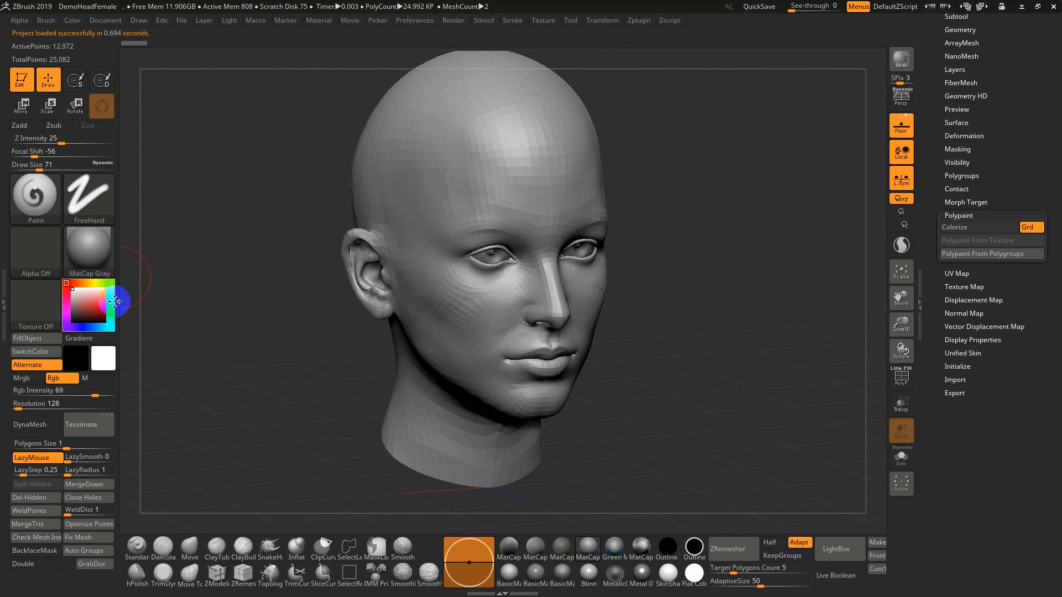
pyautogui.moveTo(92, 310); pyautogui.dragTo(70, 286)
pyautogui.moveTo(443, 177); pyautogui.dragTo(436, 201)
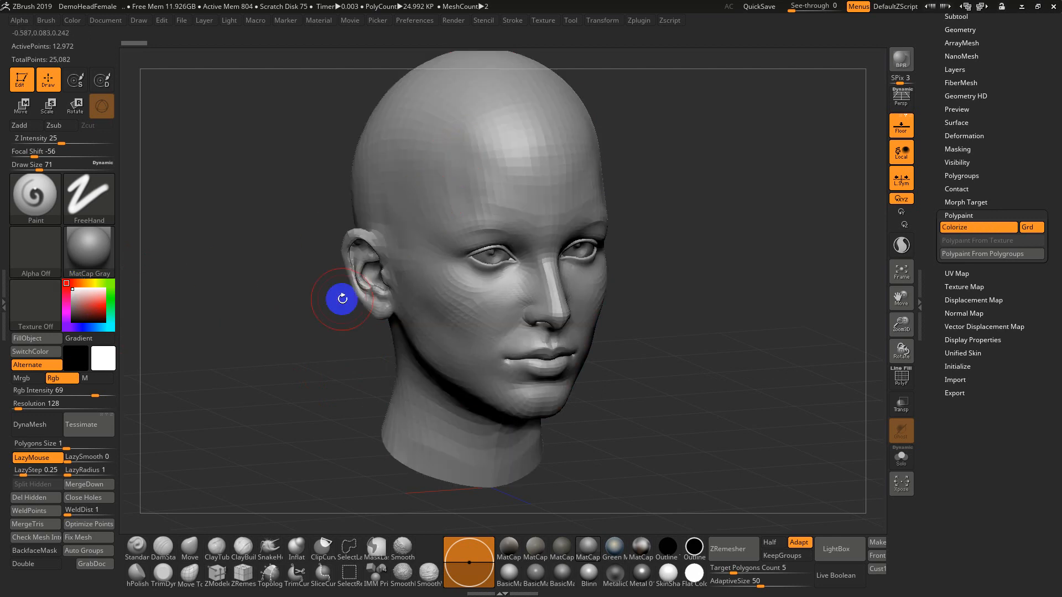
pyautogui.press('ctrl')
pyautogui.press('ctrl')
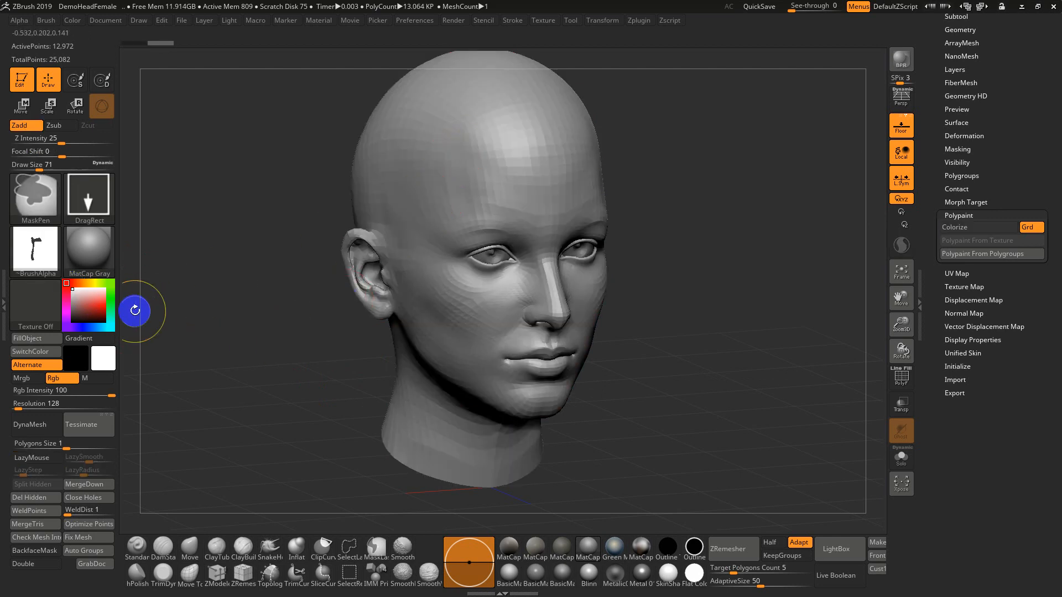
# Step: Choose bright red and paint a few strokes on the side of the head's forehead
pyautogui.click(105, 309)
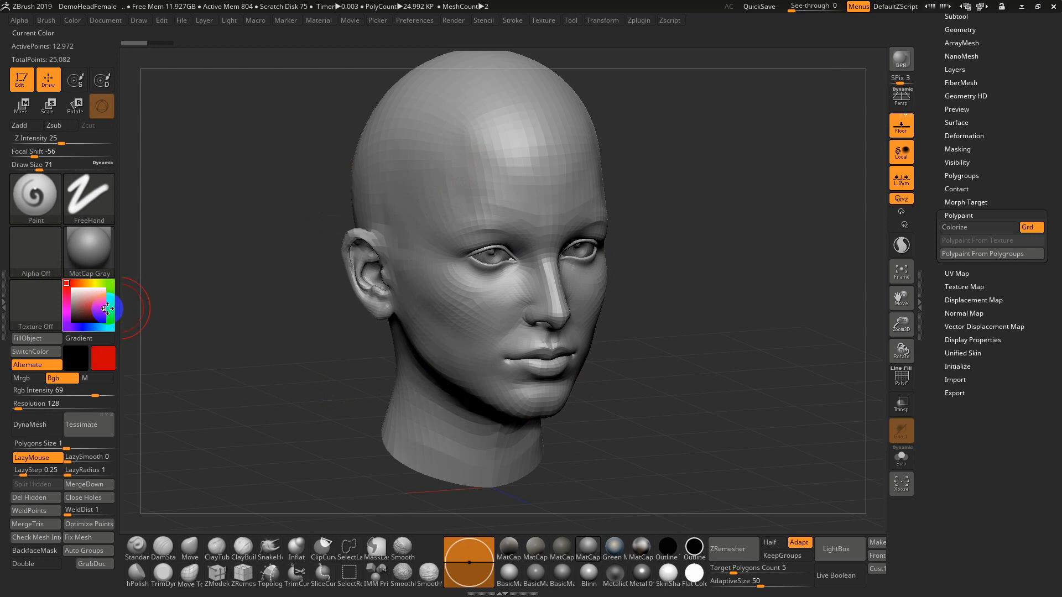
pyautogui.click(432, 195)
pyautogui.moveTo(439, 183)
pyautogui.mouseDown()
pyautogui.moveTo(493, 150)
pyautogui.moveTo(457, 234)
pyautogui.mouseUp()
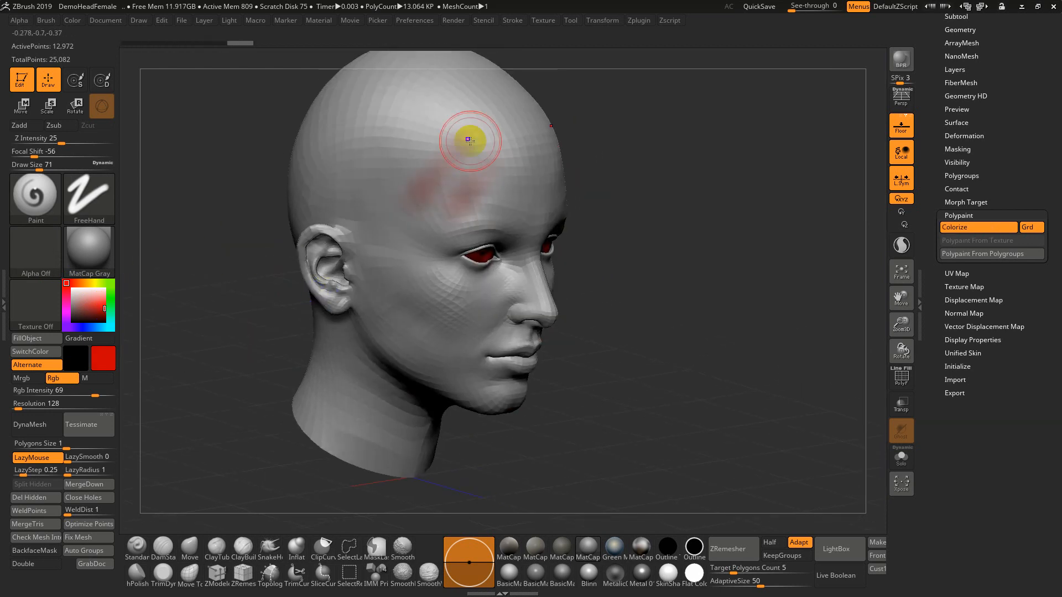
pyautogui.moveTo(608, 248); pyautogui.dragTo(422, 143)
pyautogui.moveTo(632, 207); pyautogui.dragTo(439, 171)
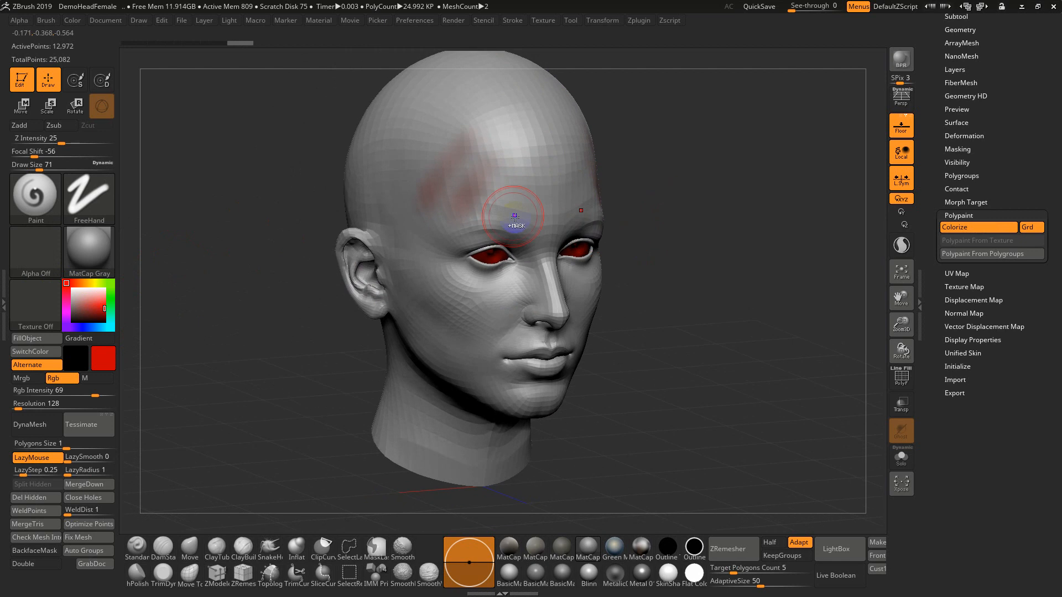
# Step: Set the active colour to white and fill the whole head object with it
pyautogui.click(73, 288)
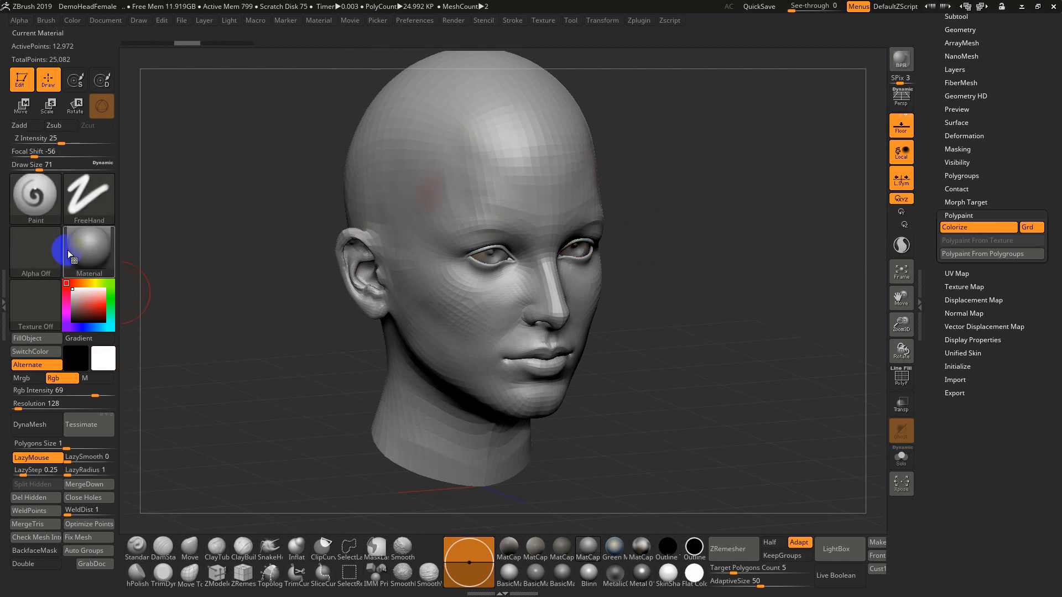
pyautogui.click(73, 22)
pyautogui.click(122, 264)
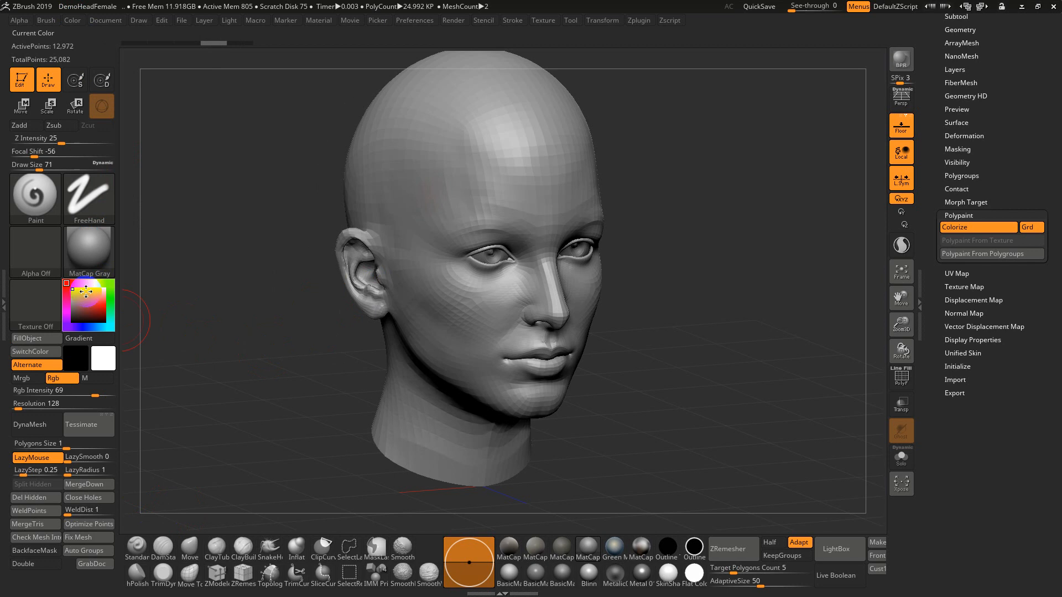
# Step: Choose a light pink of R 220, G 168, B 168 and fill the head object with it
pyautogui.click(84, 296)
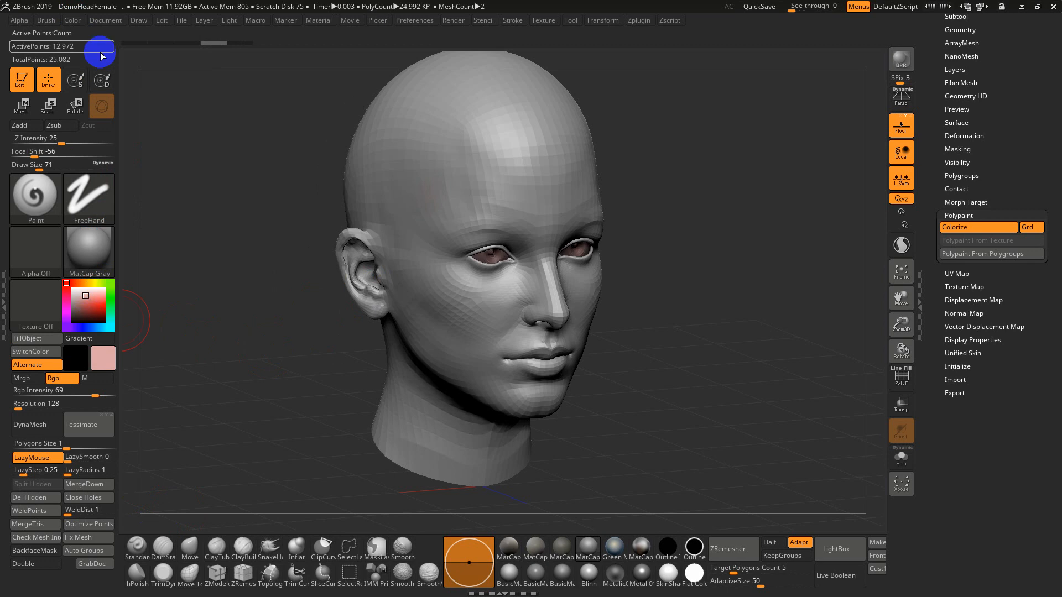
pyautogui.click(72, 21)
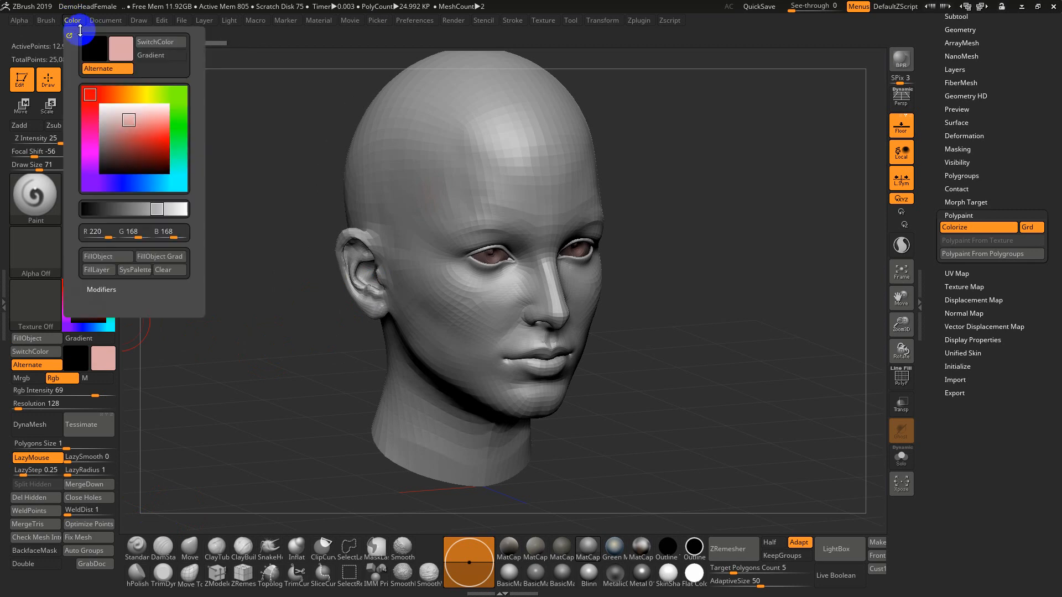
pyautogui.click(108, 256)
pyautogui.moveTo(280, 374)
pyautogui.mouseDown()
pyautogui.moveTo(645, 287)
pyautogui.moveTo(692, 310)
pyautogui.moveTo(701, 332)
pyautogui.mouseUp()
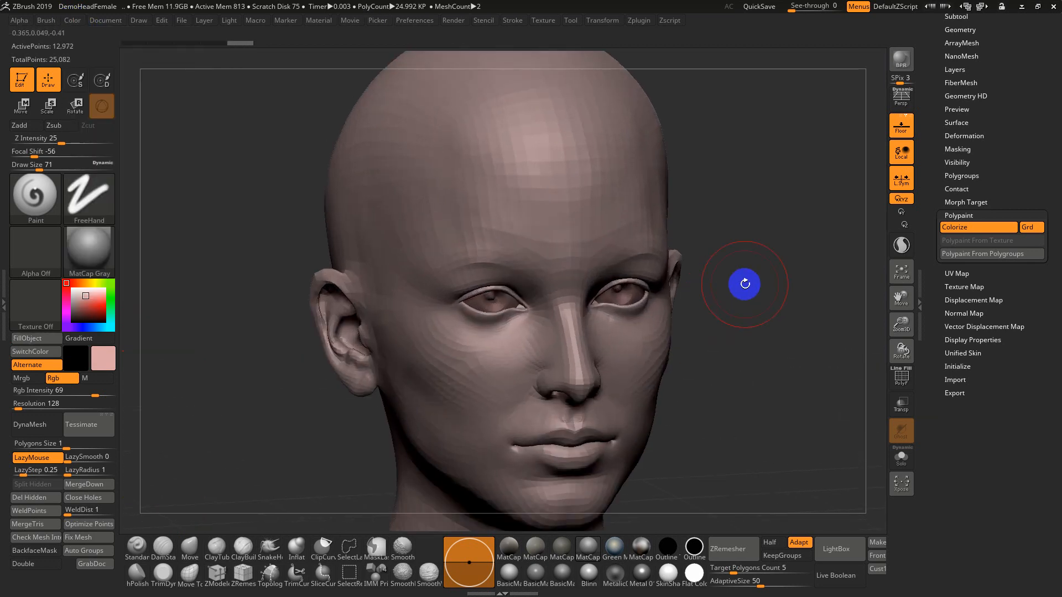
# Step: Examine the head's polygon density with the PolyFrame display, and turn the display off again
pyautogui.keyDown('alt'); pyautogui.moveTo(744, 284); pyautogui.dragTo(707, 331); pyautogui.keyUp('alt')
pyautogui.hotkey('shift', 'f')
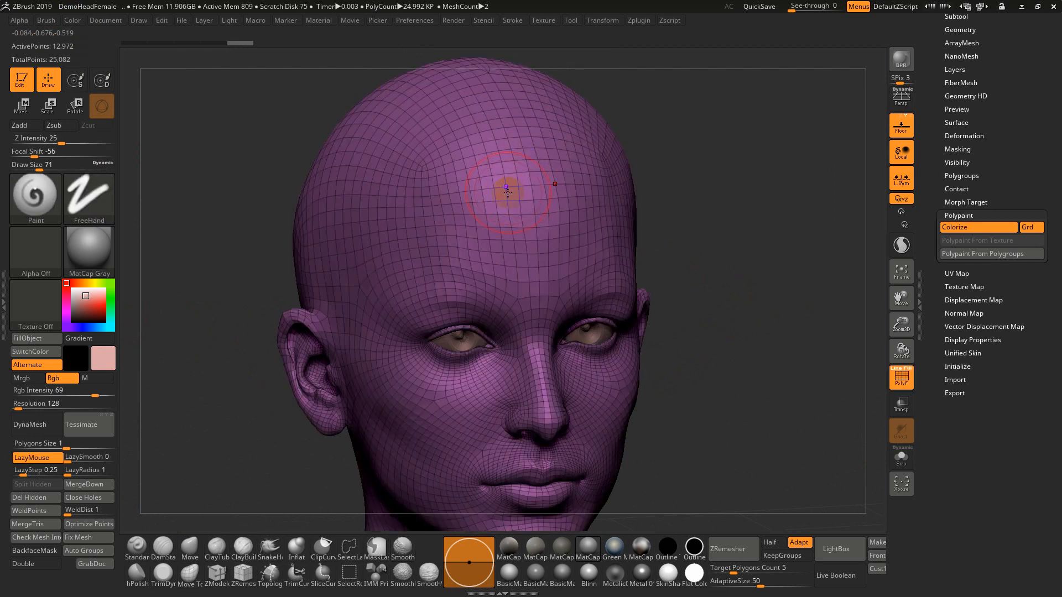
pyautogui.hotkey('shift', 'f')
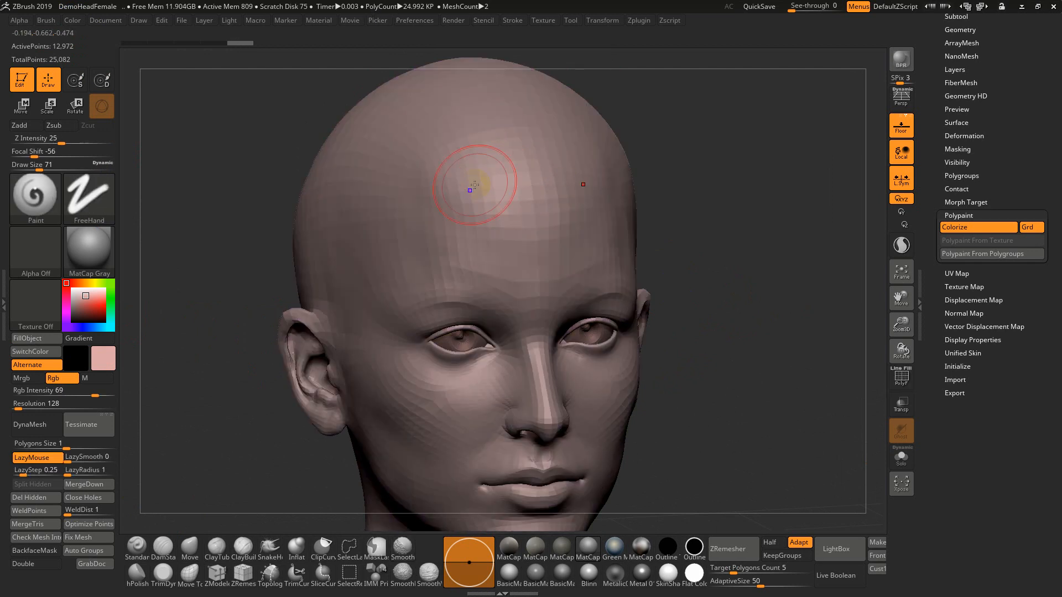
# Step: Launch Microsoft Word and create a blank document
pyautogui.press('super')
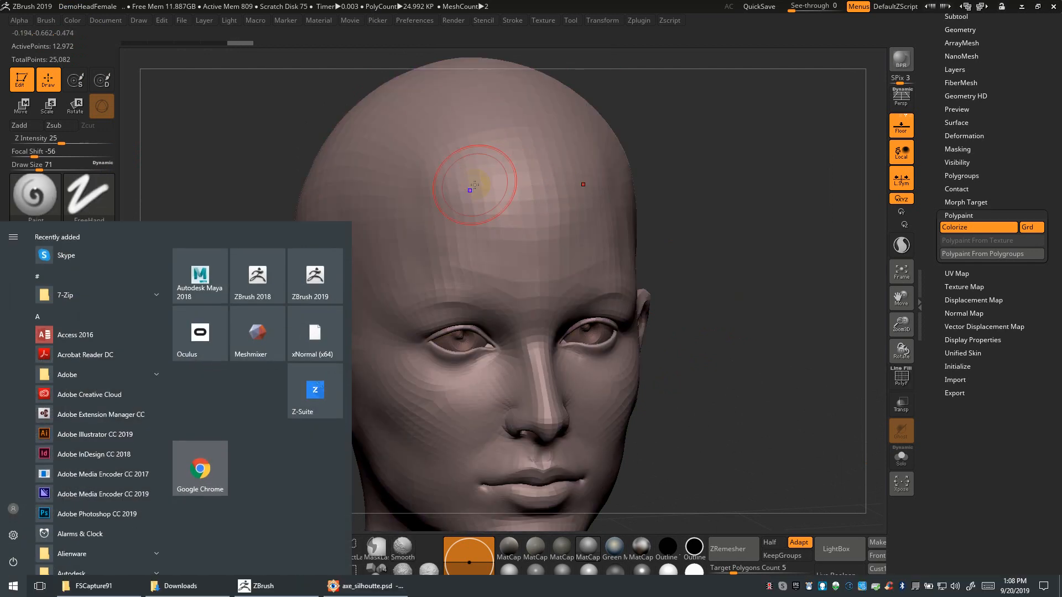
pyautogui.press('super')
pyautogui.press('w')
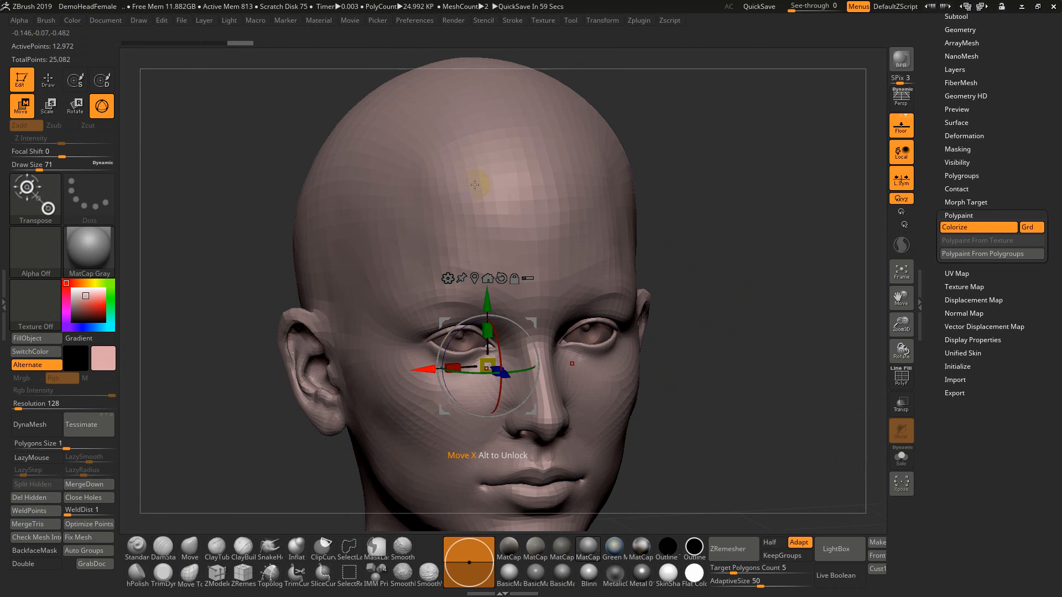
pyautogui.press('super')
pyautogui.write('word')
pyautogui.press('Return')
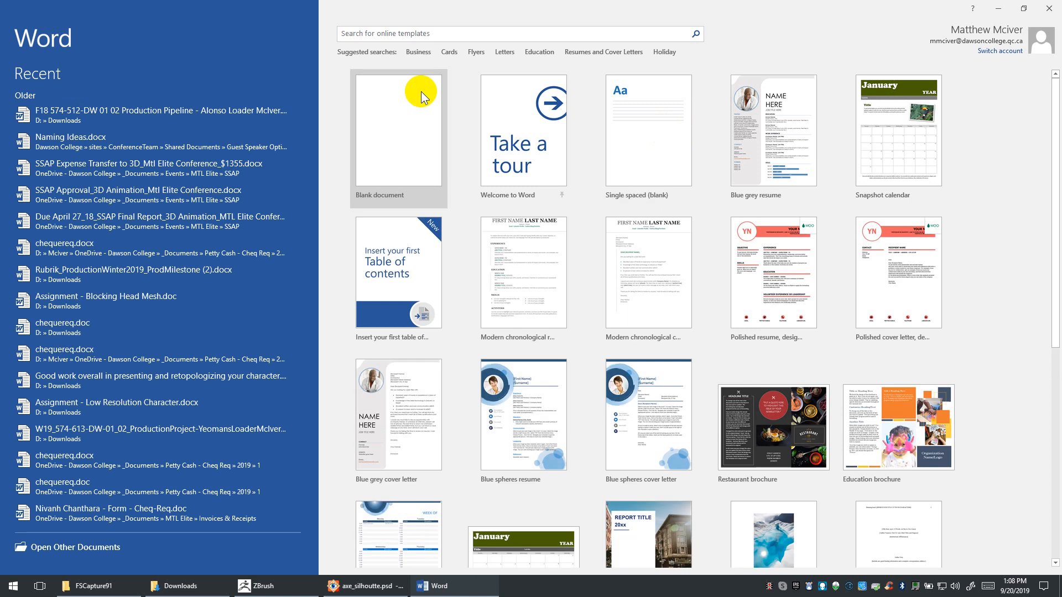
pyautogui.click(409, 98)
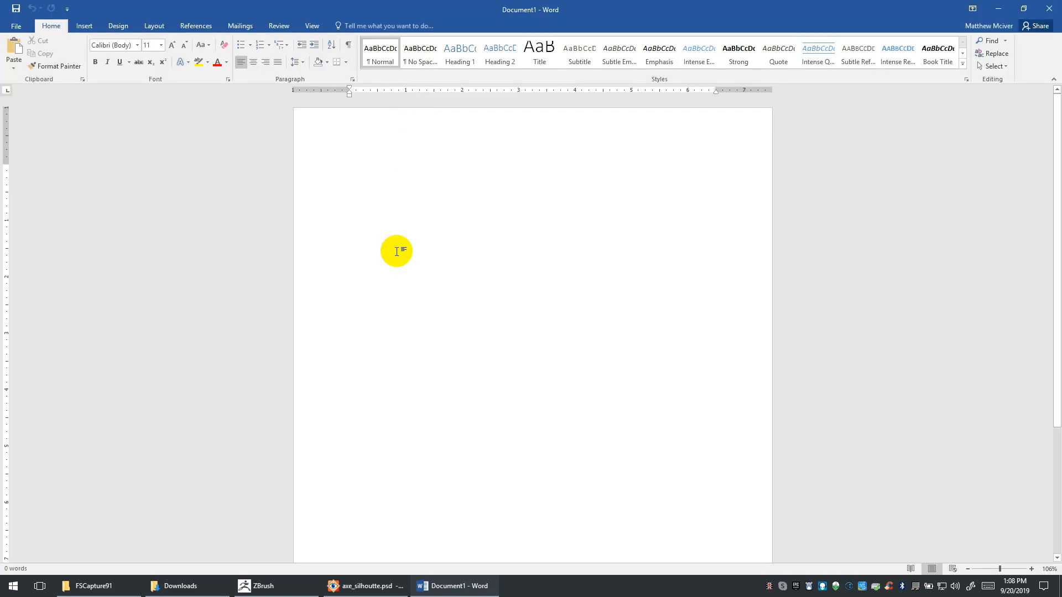
# Step: Write notes equating 1 million points with 1024px square, 4 million with 2048px square and 16 million with 4096px square textures
pyautogui.write('1 mi')
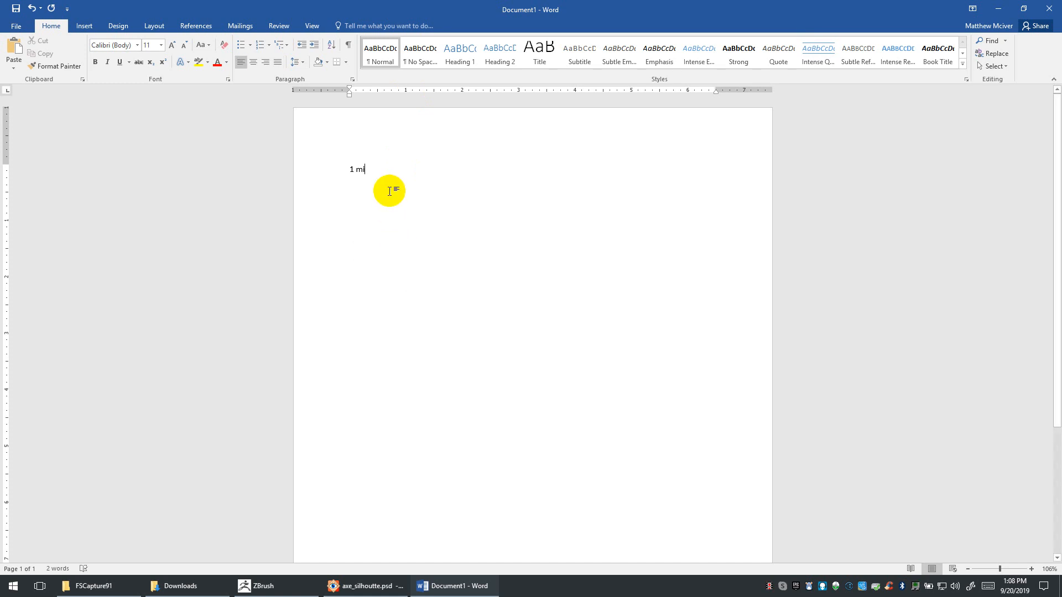
pyautogui.write('lliojn')
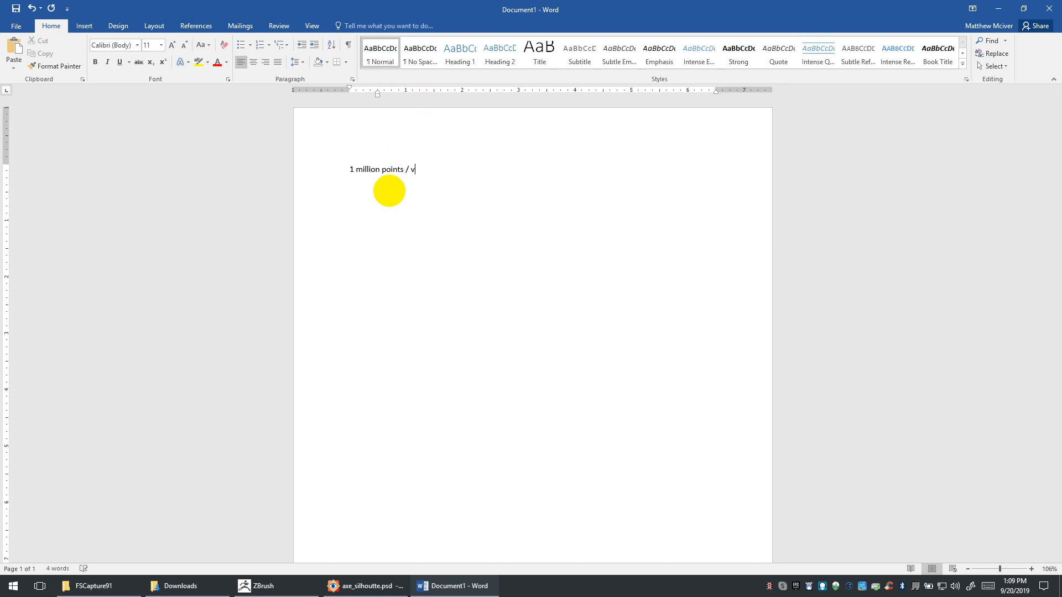
pyautogui.write('s')
pyautogui.keyDown('ctrl'); pyautogui.scroll(4, 382, 190); pyautogui.keyUp('ctrl')
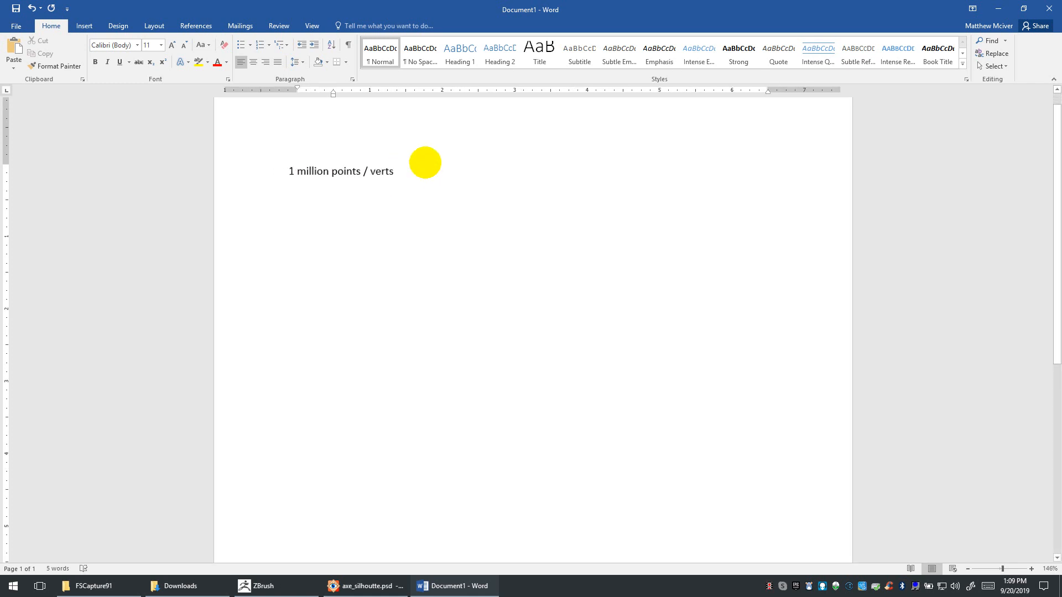
pyautogui.keyDown('ctrl'); pyautogui.scroll(3, 424, 162); pyautogui.keyUp('ctrl')
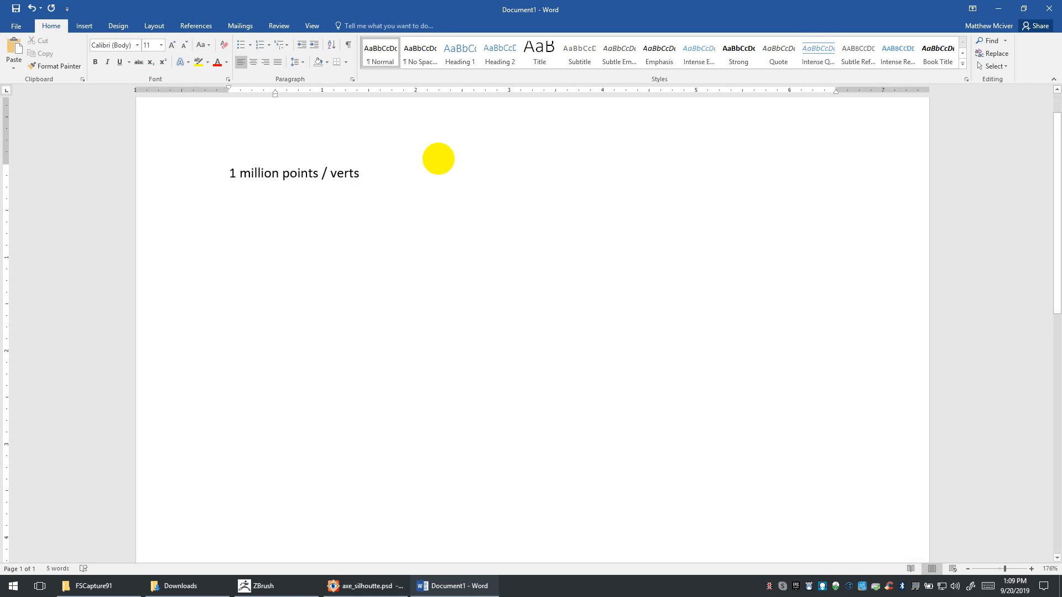
pyautogui.write('=')
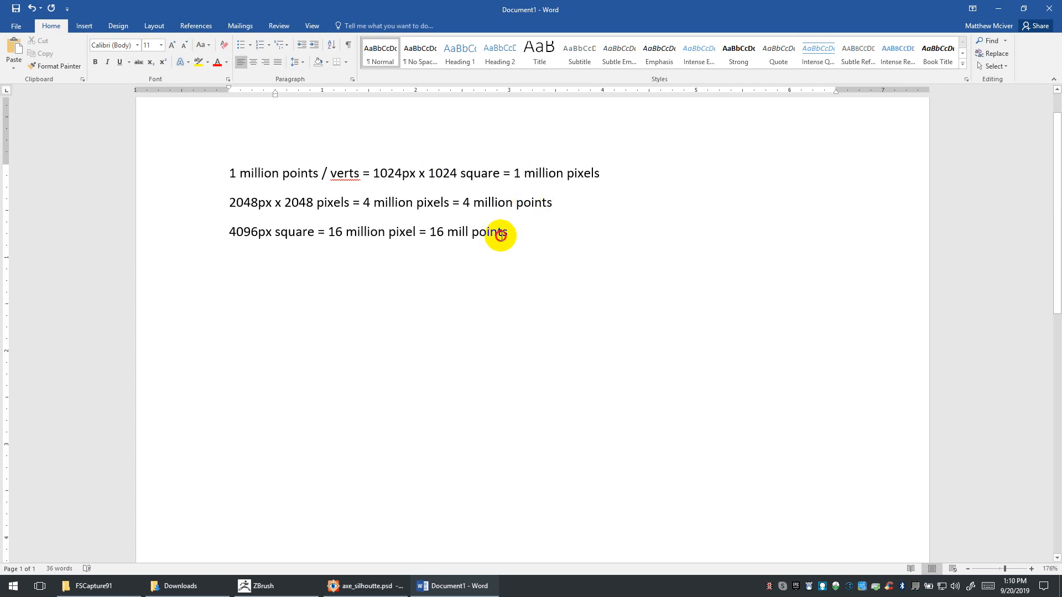
# Step: Switch back to ZBrush, return to Draw mode with the Paint brush and choose bright red as the active colour
pyautogui.click(237, 589)
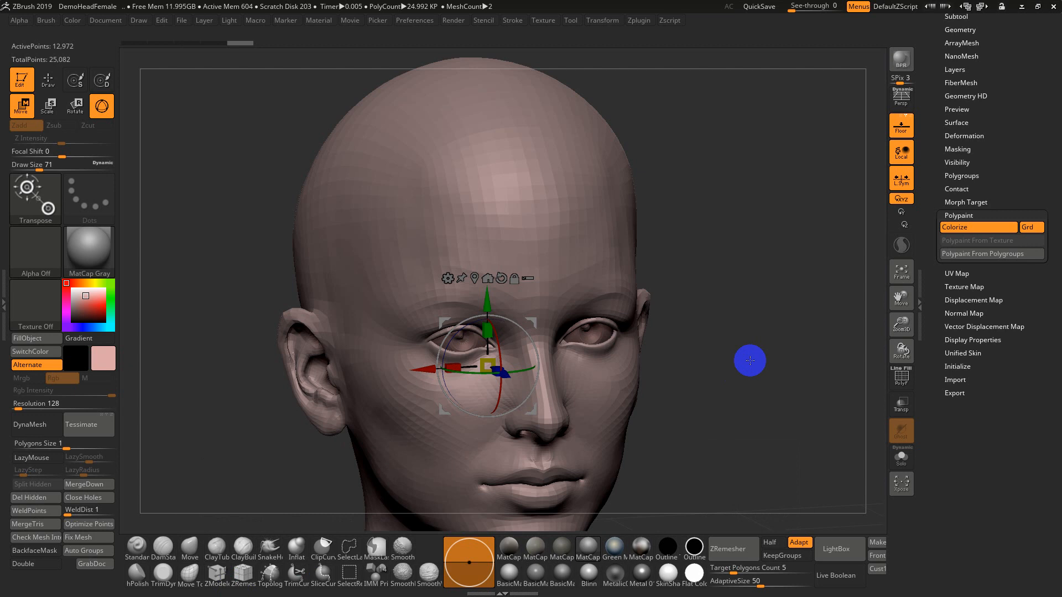
pyautogui.moveTo(678, 287); pyautogui.dragTo(653, 252)
pyautogui.press('q')
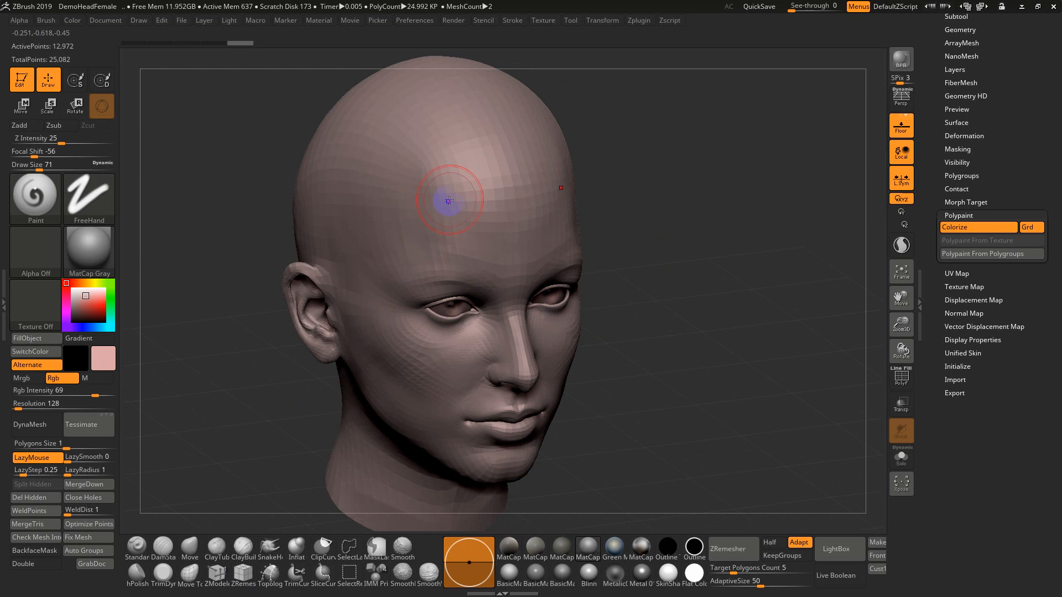
pyautogui.click(102, 306)
# Step: Try red paint strokes on the low-resolution forehead, reducing the draw size to 7, and undo them
pyautogui.moveTo(450, 209)
pyautogui.mouseDown()
pyautogui.moveTo(429, 188)
pyautogui.moveTo(426, 221)
pyautogui.mouseUp()
pyautogui.keyDown('ctrl'); pyautogui.moveTo(476, 222); pyautogui.dragTo(657, 259, button='right'); pyautogui.keyUp('ctrl')
pyautogui.hotkey('ctrl', 'z')
pyautogui.press('s')
pyautogui.moveTo(491, 170); pyautogui.dragTo(474, 164)
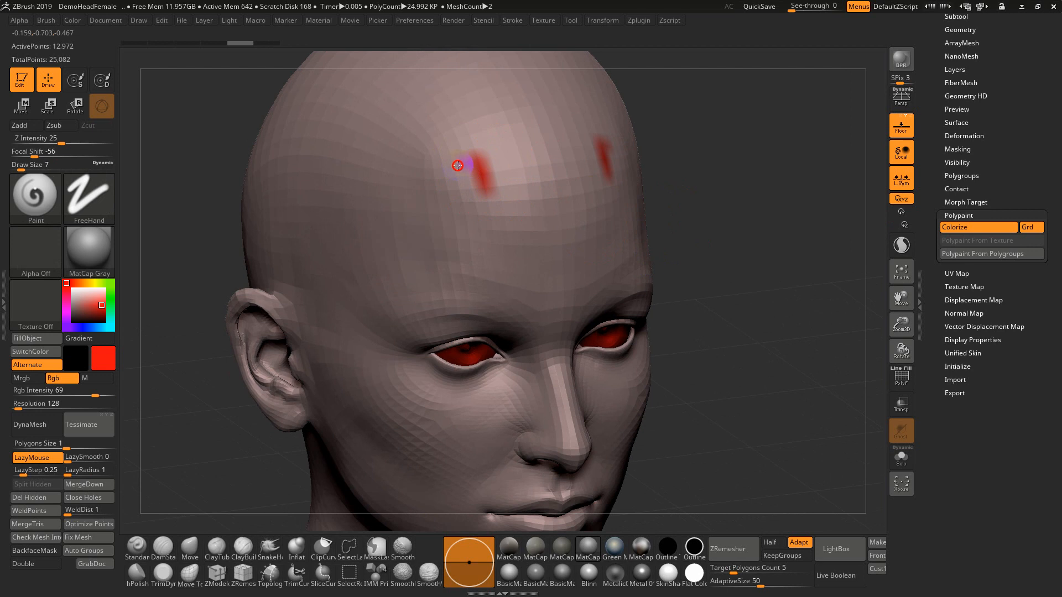
pyautogui.hotkey('ctrl', 'z')
# Step: Set the draw size to 56, try another red stroke on the forehead and undo it
pyautogui.moveTo(692, 230); pyautogui.dragTo(676, 213)
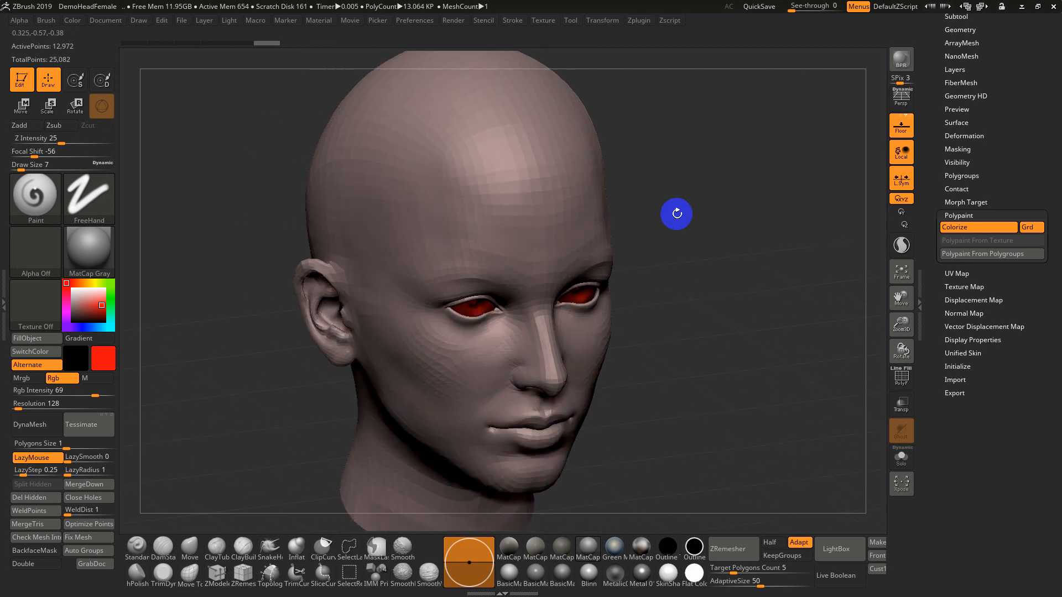
pyautogui.press('s')
pyautogui.moveTo(615, 197)
pyautogui.mouseDown()
pyautogui.moveTo(628, 197)
pyautogui.moveTo(619, 226)
pyautogui.mouseUp()
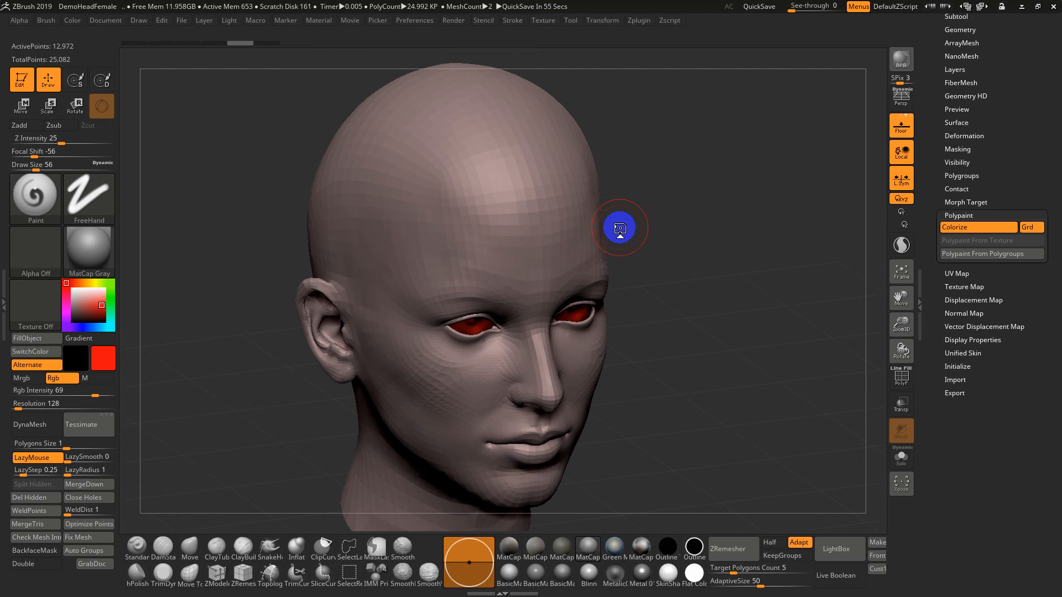
pyautogui.moveTo(546, 207)
pyautogui.mouseDown()
pyautogui.moveTo(515, 190)
pyautogui.moveTo(557, 215)
pyautogui.mouseUp()
pyautogui.hotkey('ctrl', 'z')
# Step: Subdivide the head mesh four times, try a red stroke on the denser forehead and undo it
pyautogui.press('ctrl')
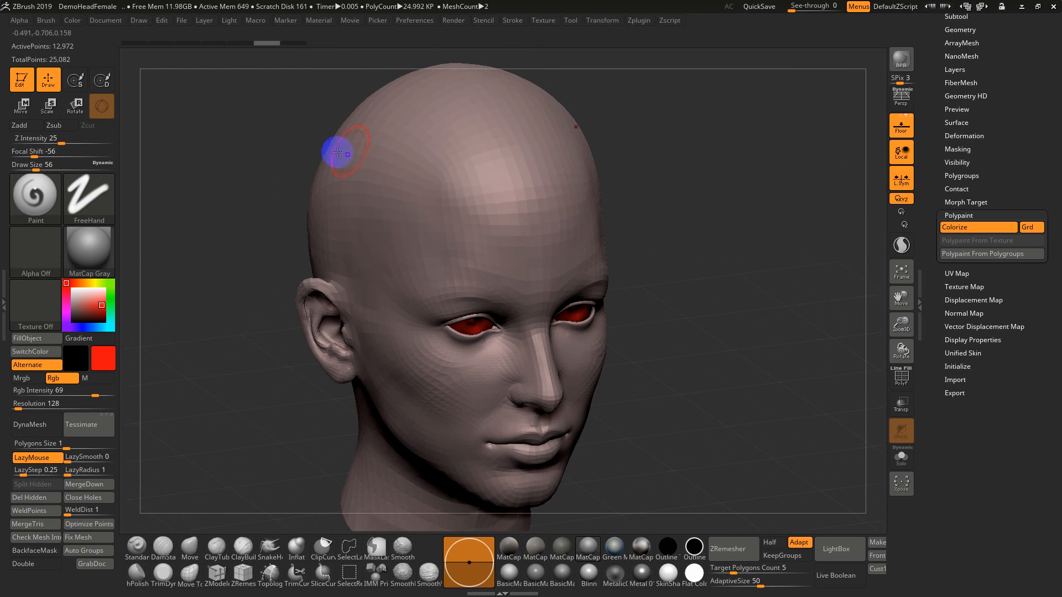
pyautogui.hotkey('ctrl', 'd')
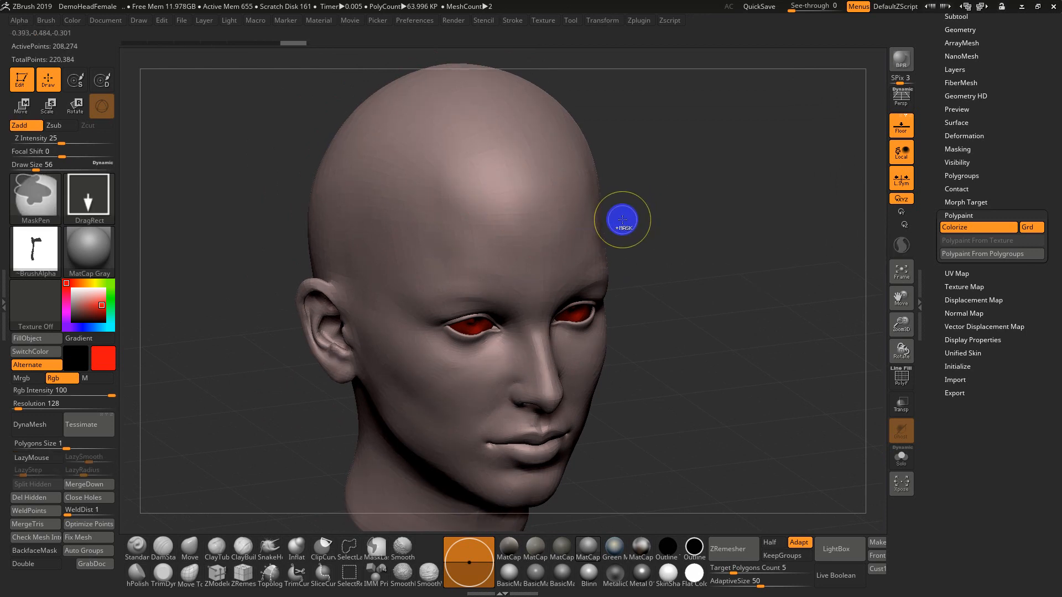
pyautogui.hotkey('ctrl', 'd')
pyautogui.hotkey('ctrl', 'd')
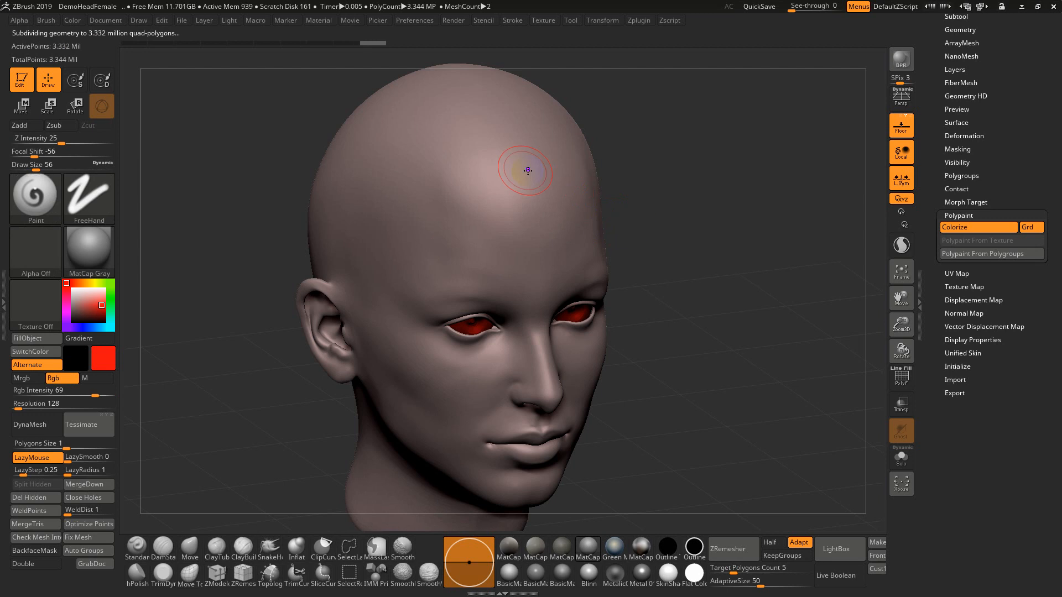
pyautogui.moveTo(475, 198)
pyautogui.mouseDown()
pyautogui.moveTo(471, 220)
pyautogui.moveTo(472, 185)
pyautogui.moveTo(439, 249)
pyautogui.moveTo(474, 226)
pyautogui.mouseUp()
pyautogui.hotkey('ctrl', 'z')
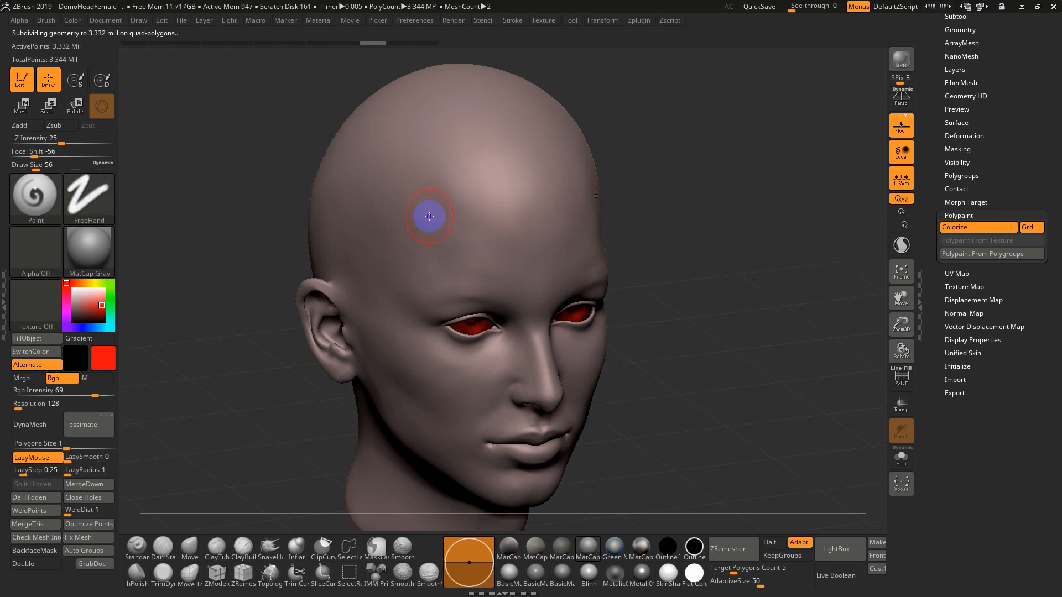
# Step: Choose the DragRect stroke with Texture 27, try stamping the texture over the forehead and undo the stamp
pyautogui.click(90, 209)
pyautogui.click(205, 203)
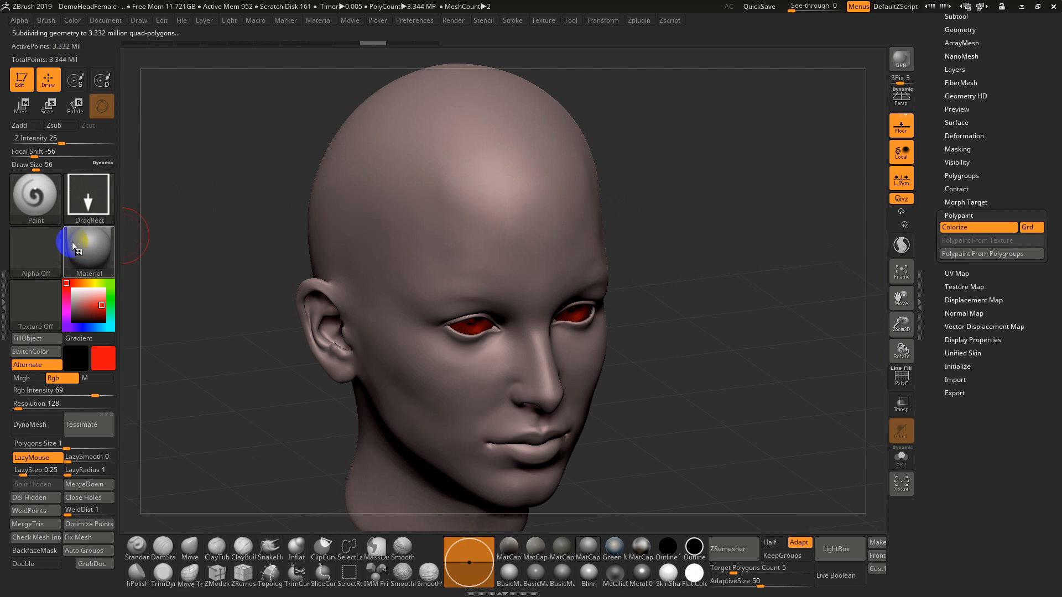
pyautogui.click(41, 307)
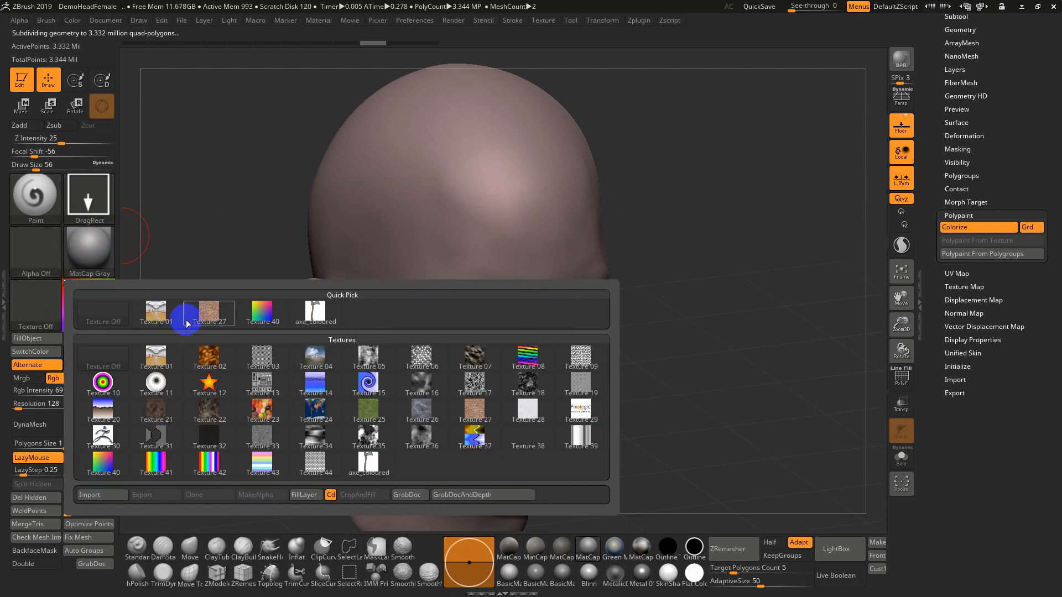
pyautogui.click(184, 318)
pyautogui.moveTo(430, 241); pyautogui.dragTo(451, 315)
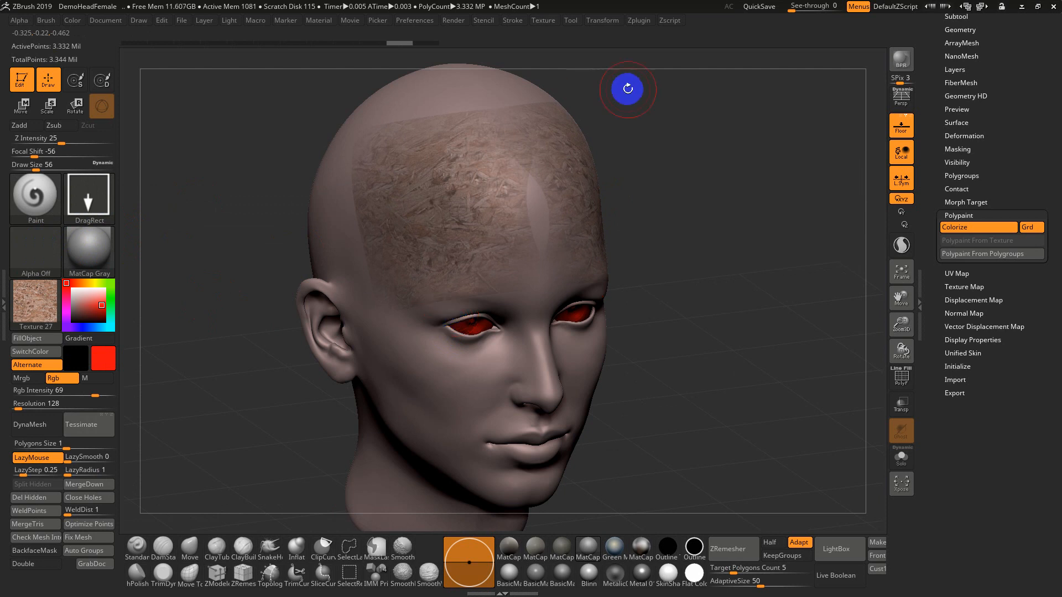
pyautogui.hotkey('ctrl', 'z')
# Step: Try the texture stamp on the head at a lower subdivision level, undo it and return to the highest level
pyautogui.press('shift')
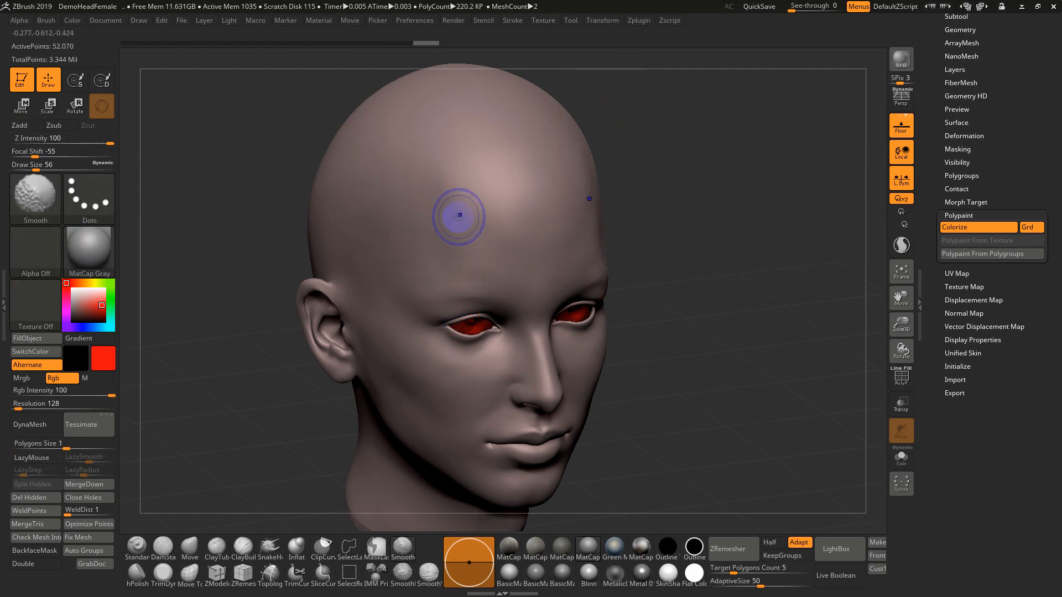
pyautogui.moveTo(456, 201)
pyautogui.mouseDown()
pyautogui.moveTo(486, 280)
pyautogui.moveTo(498, 439)
pyautogui.mouseUp()
pyautogui.hotkey('ctrl', 'z')
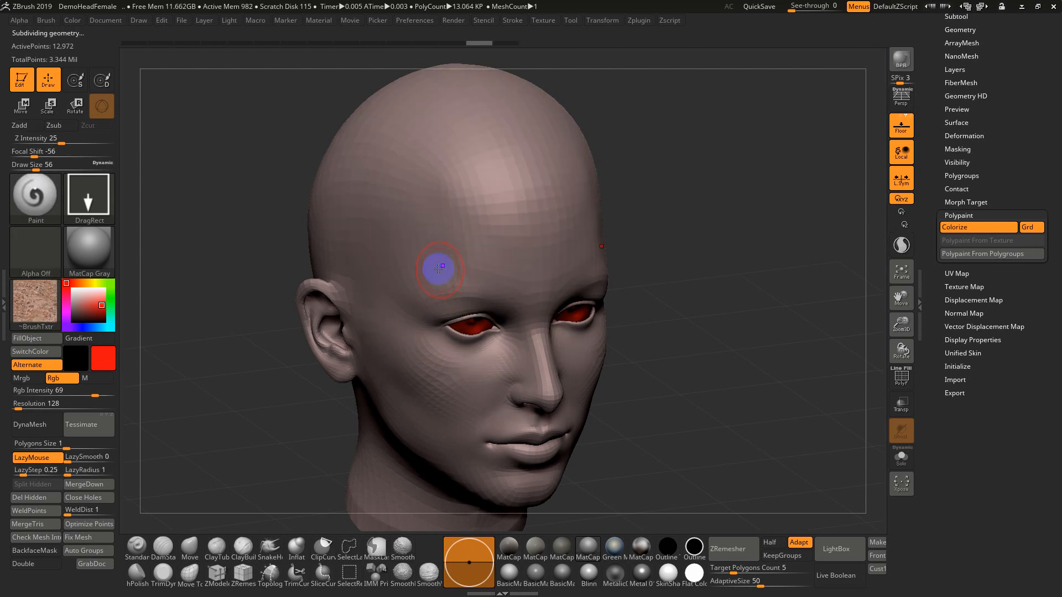
pyautogui.hotkey('ctrl', 'd')
pyautogui.hotkey('ctrl', 'd')
pyautogui.hotkey('ctrl', 'd')
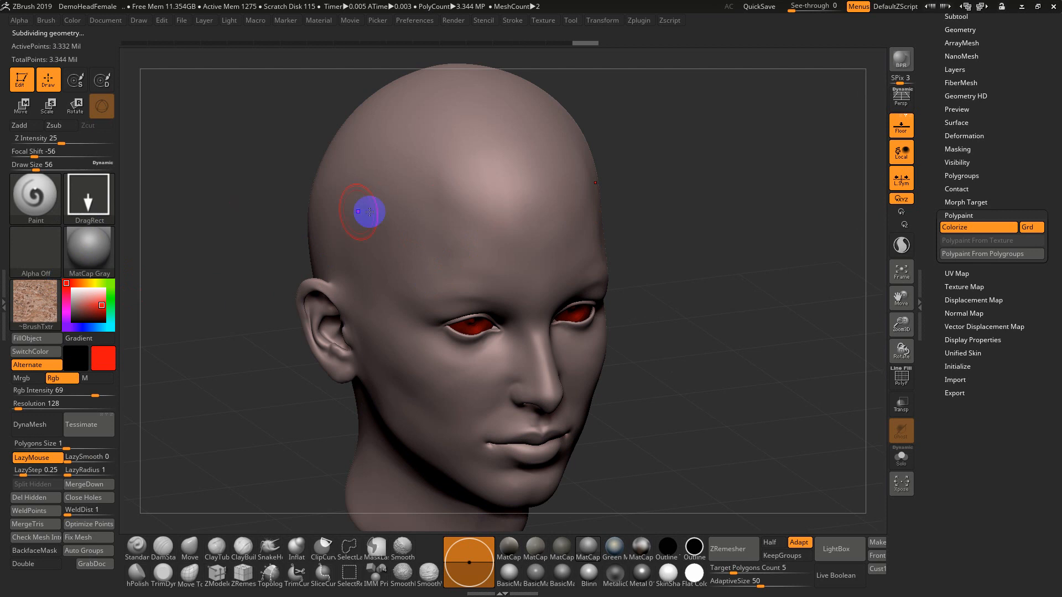
# Step: Mask the head with Mask PeaksAndValleys and apply the Flat Color material to inspect the mask
pyautogui.click(957, 149)
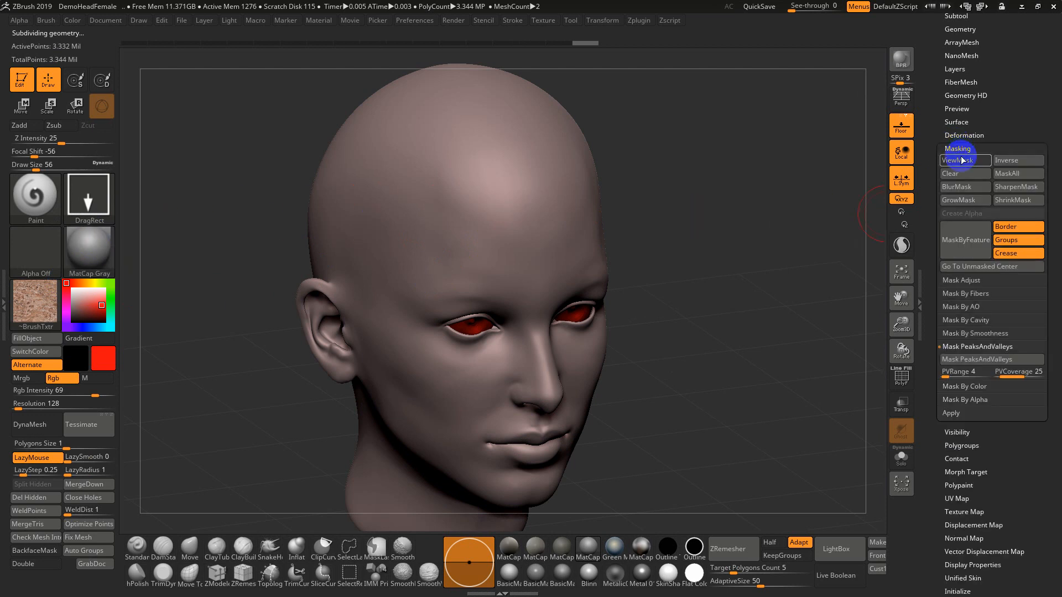
pyautogui.click(989, 360)
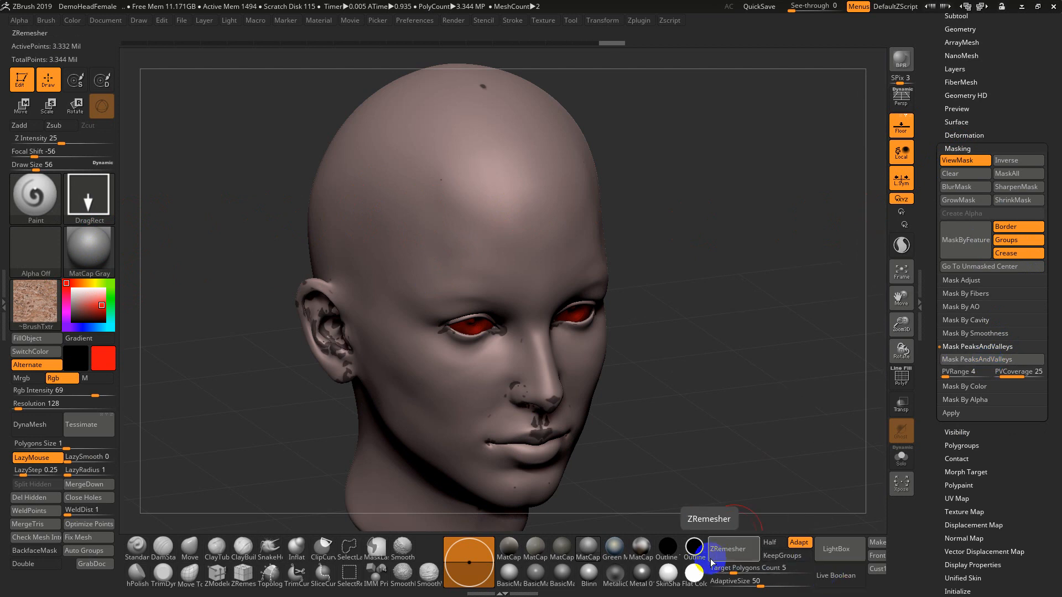
pyautogui.click(694, 573)
pyautogui.moveTo(784, 413); pyautogui.dragTo(771, 318)
# Step: Raise PVRange to 21 and regenerate the peaks-and-valleys mask, trying a further range value
pyautogui.click(952, 371)
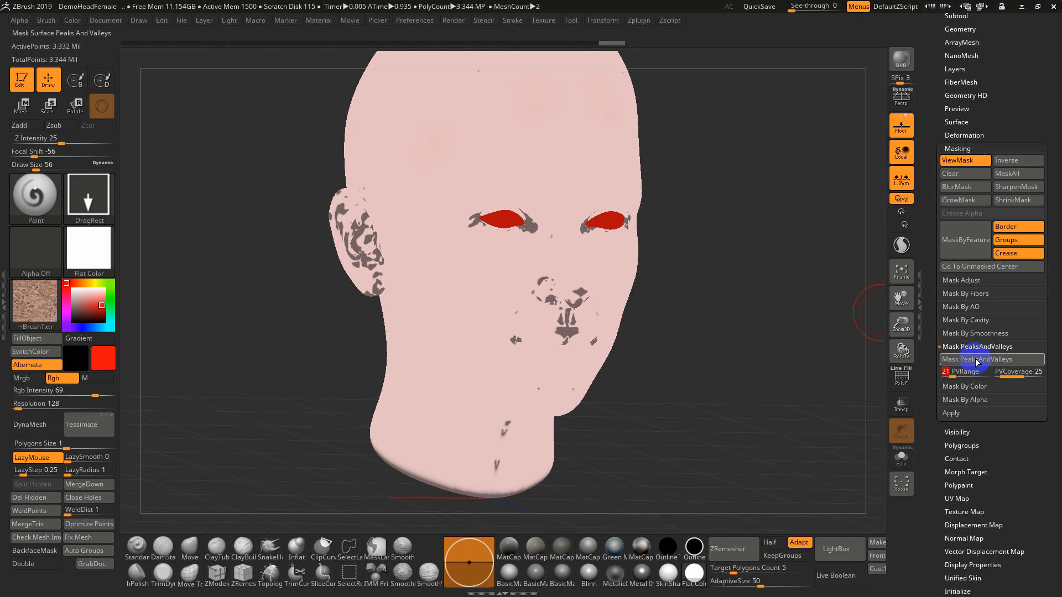
pyautogui.click(977, 362)
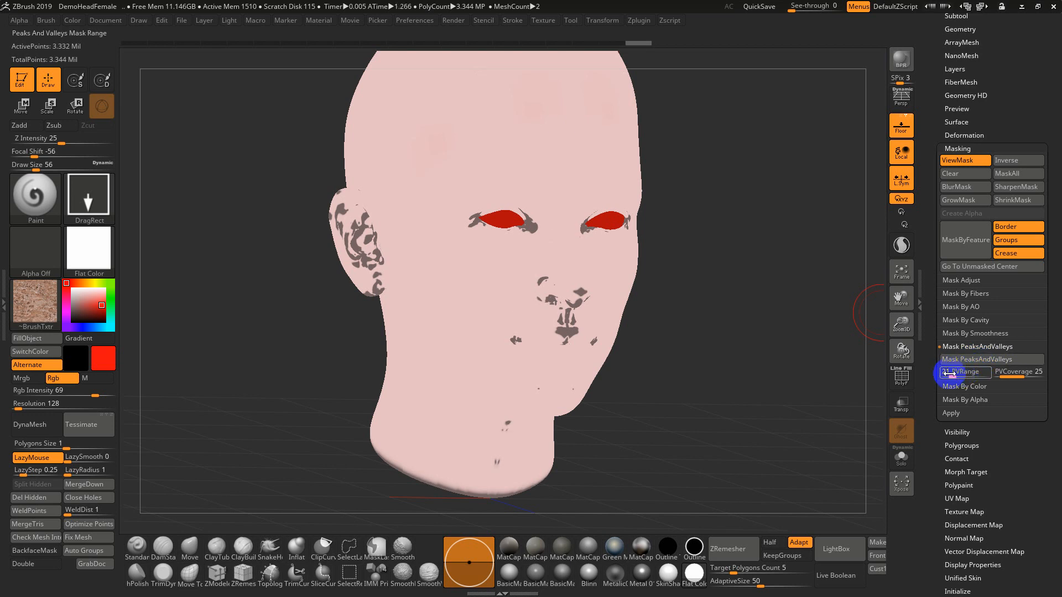
pyautogui.write('51')
pyautogui.press('Return')
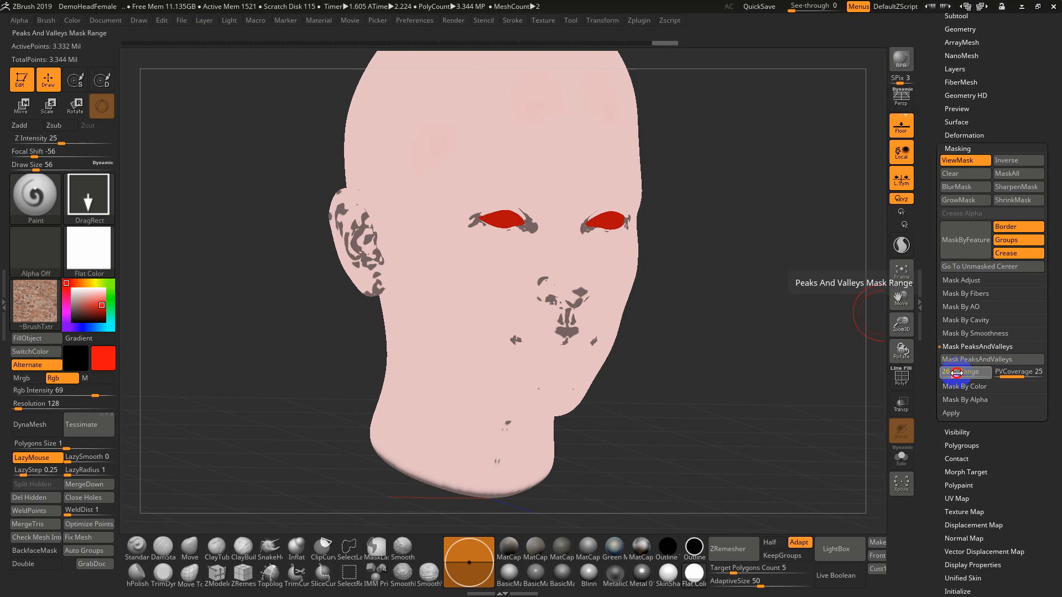
# Step: Set PVRange to 2 and PVCoverage to 84, and regenerate the peaks-and-valleys mask
pyautogui.click(944, 373)
pyautogui.click(946, 373)
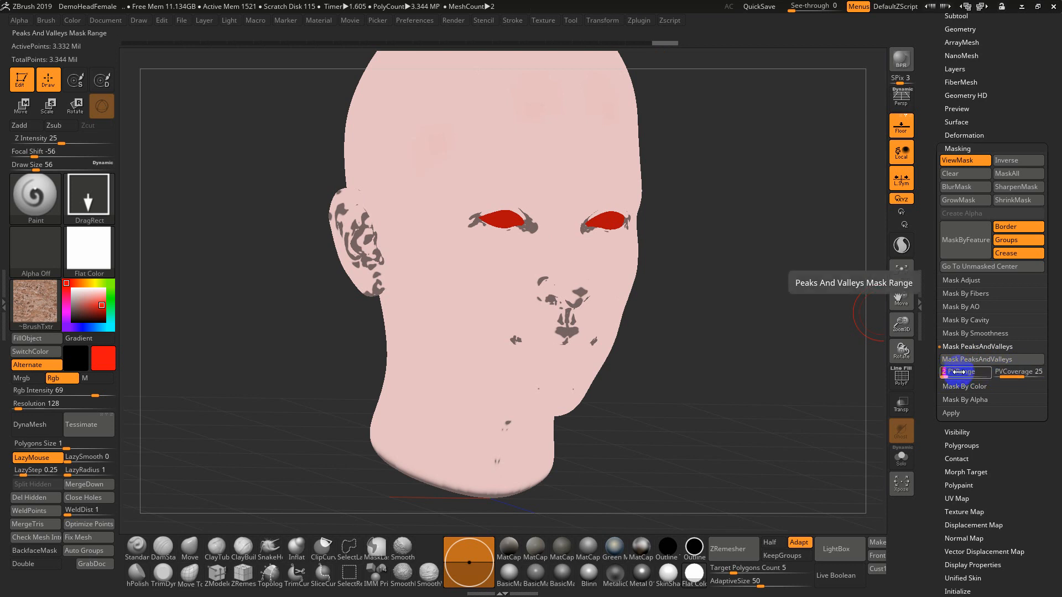
pyautogui.click(1024, 374)
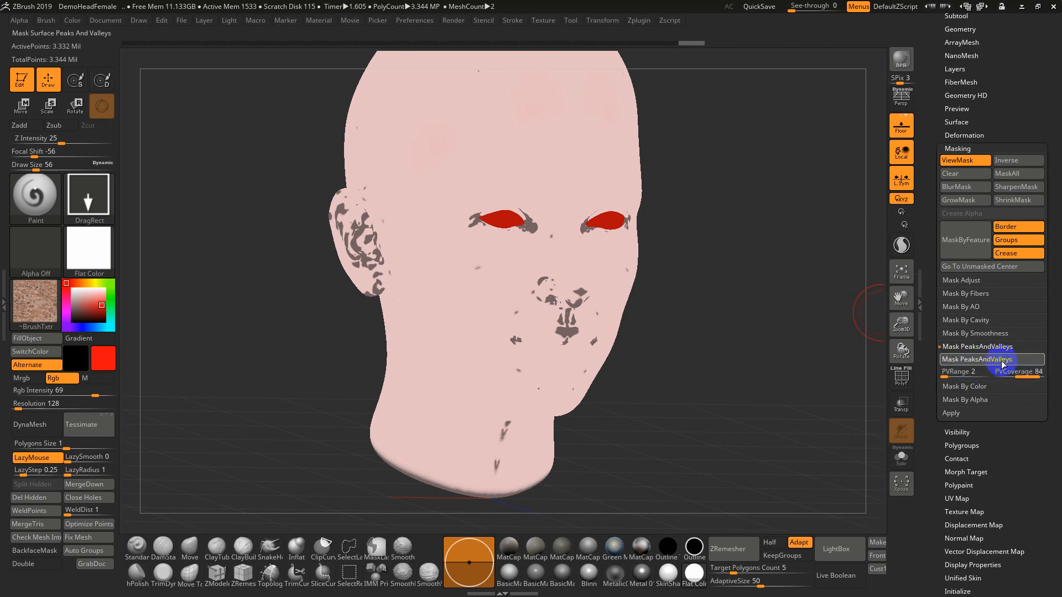
pyautogui.click(1002, 364)
# Step: Set PVRange to 19 and PVCoverage to 44, and regenerate the peaks-and-valleys mask on the head
pyautogui.click(947, 373)
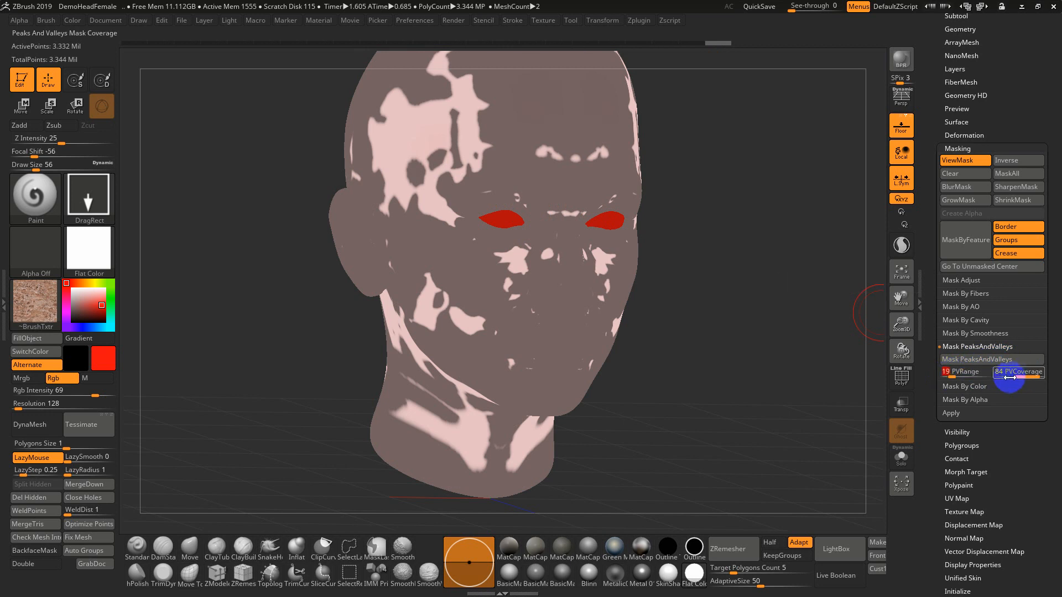
pyautogui.click(1014, 374)
pyautogui.click(1022, 374)
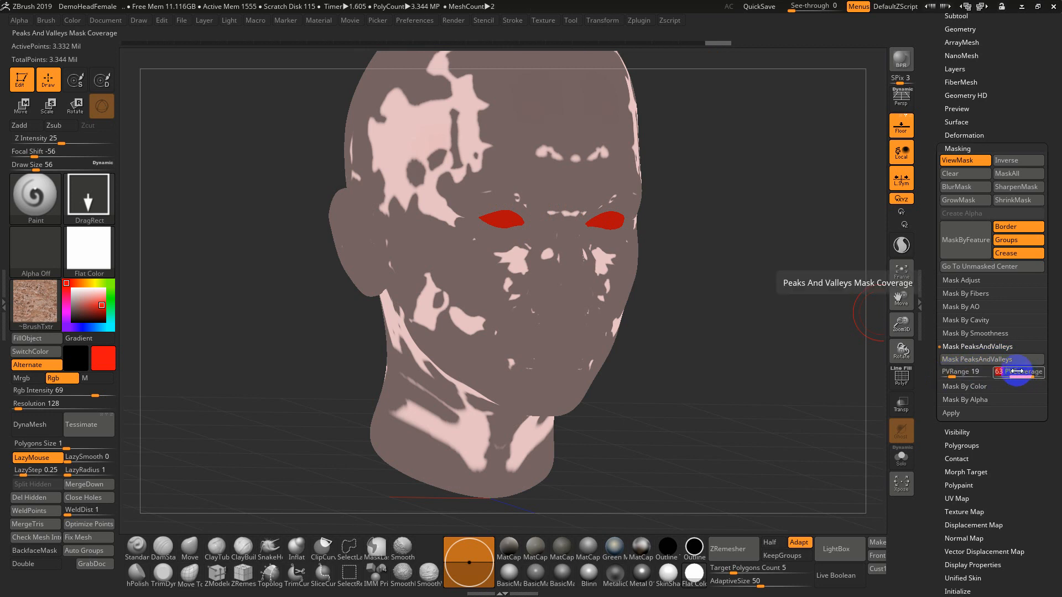
pyautogui.click(1015, 373)
pyautogui.click(1015, 362)
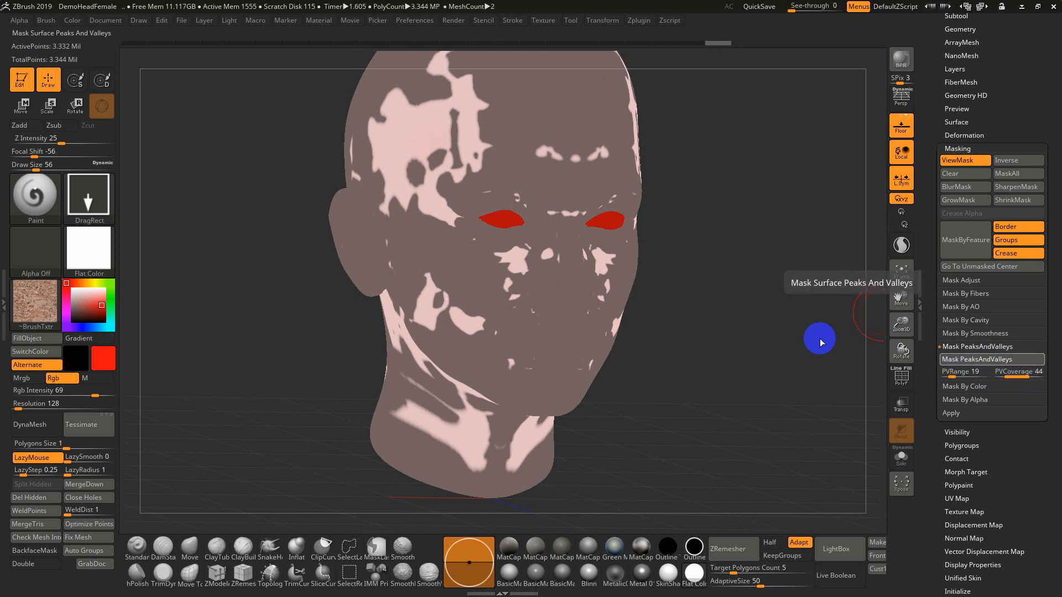
pyautogui.moveTo(673, 306); pyautogui.dragTo(888, 334)
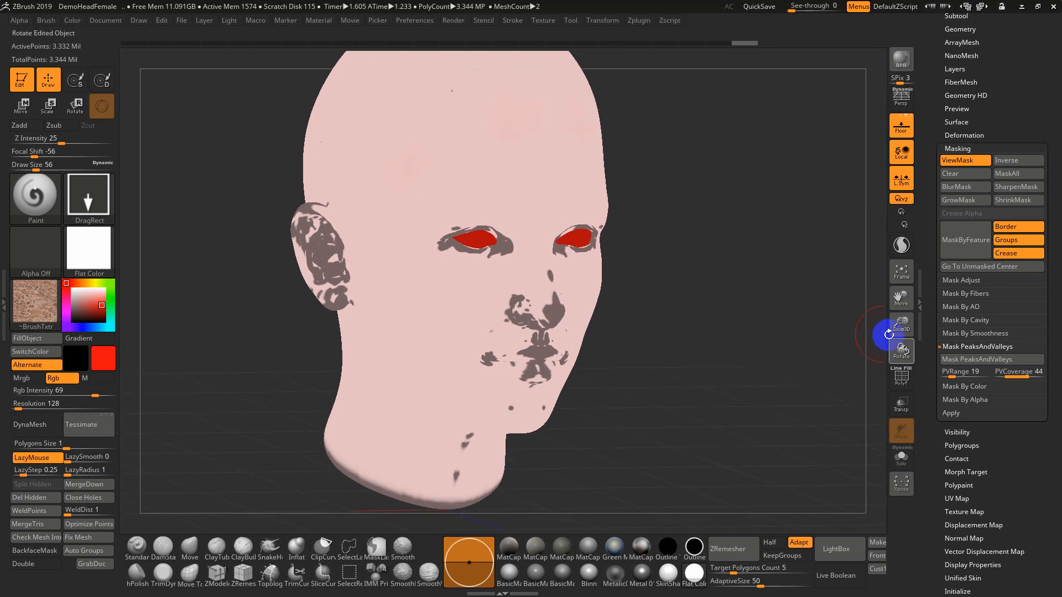
# Step: Mask the head by smoothness with Range 103 and Falloff 100, and invert the mask
pyautogui.click(974, 333)
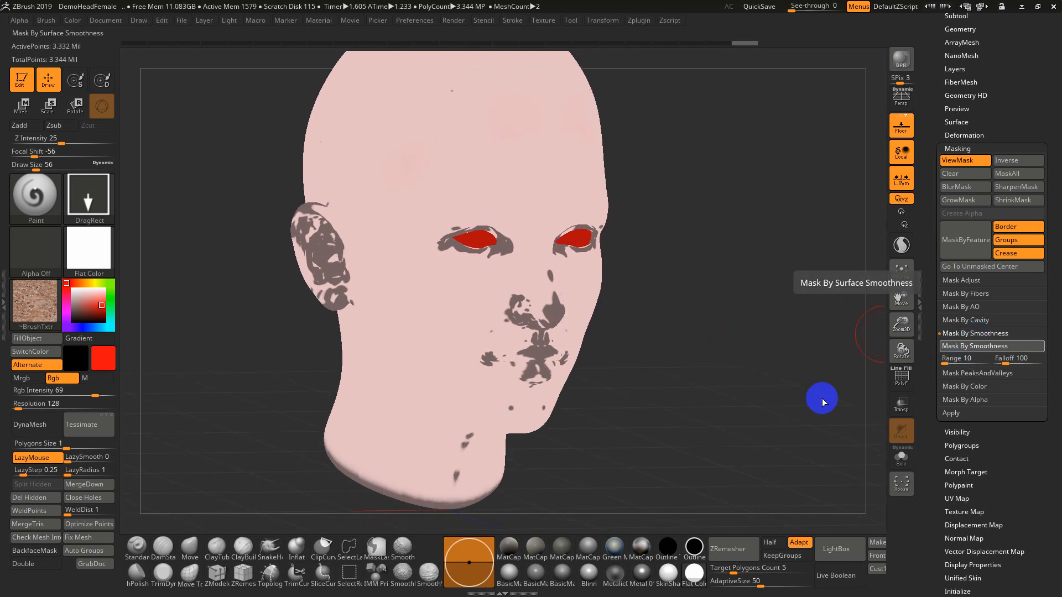
pyautogui.moveTo(681, 363); pyautogui.dragTo(783, 358)
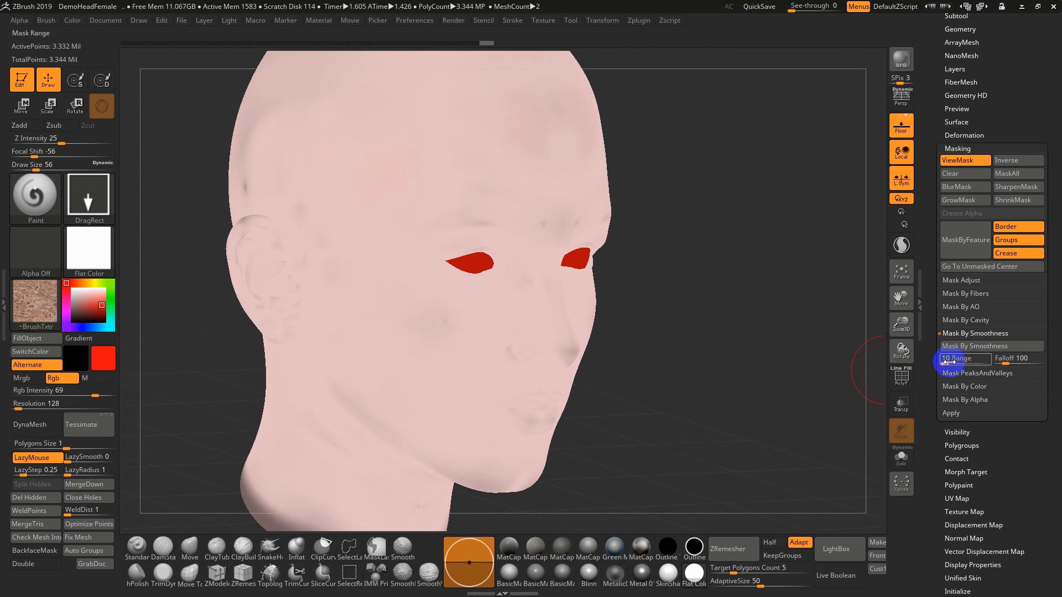
pyautogui.click(965, 349)
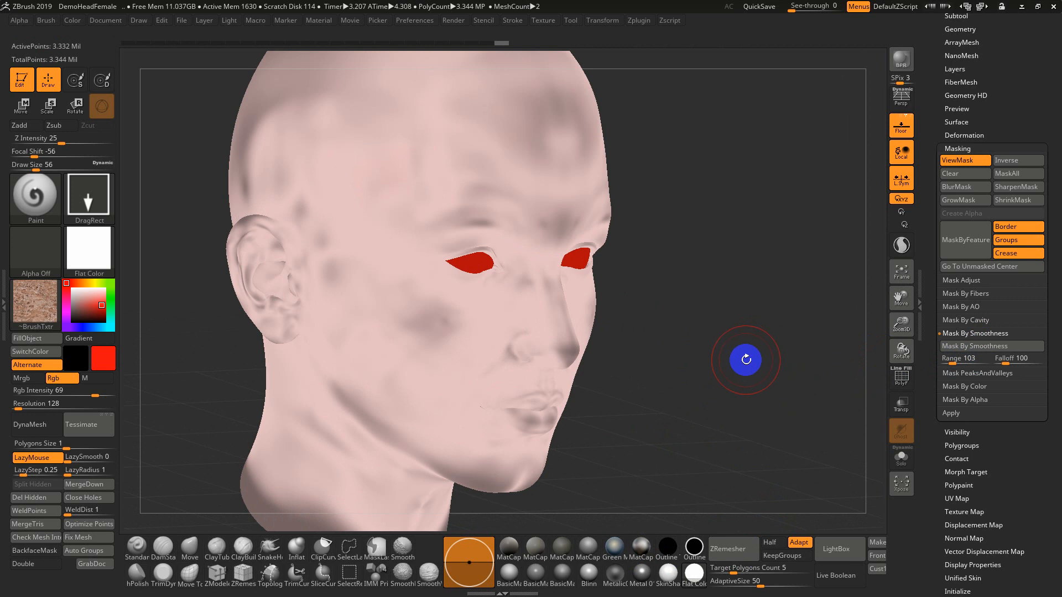
pyautogui.moveTo(745, 360)
pyautogui.mouseDown()
pyautogui.moveTo(728, 336)
pyautogui.moveTo(737, 258)
pyautogui.moveTo(676, 308)
pyautogui.mouseUp()
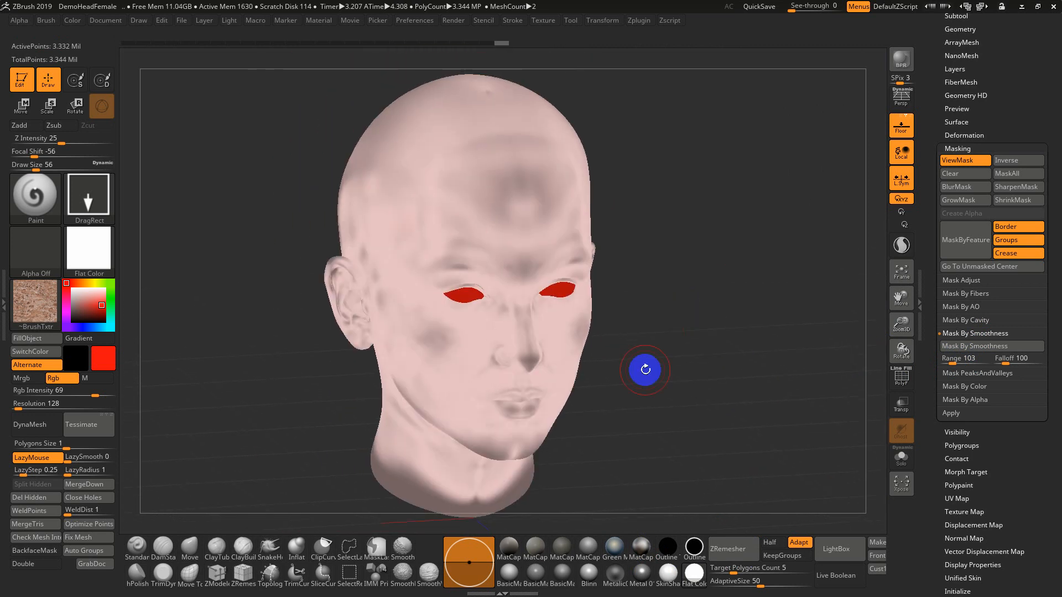
pyautogui.keyDown('ctrl'); pyautogui.click(694, 274); pyautogui.keyUp('ctrl')
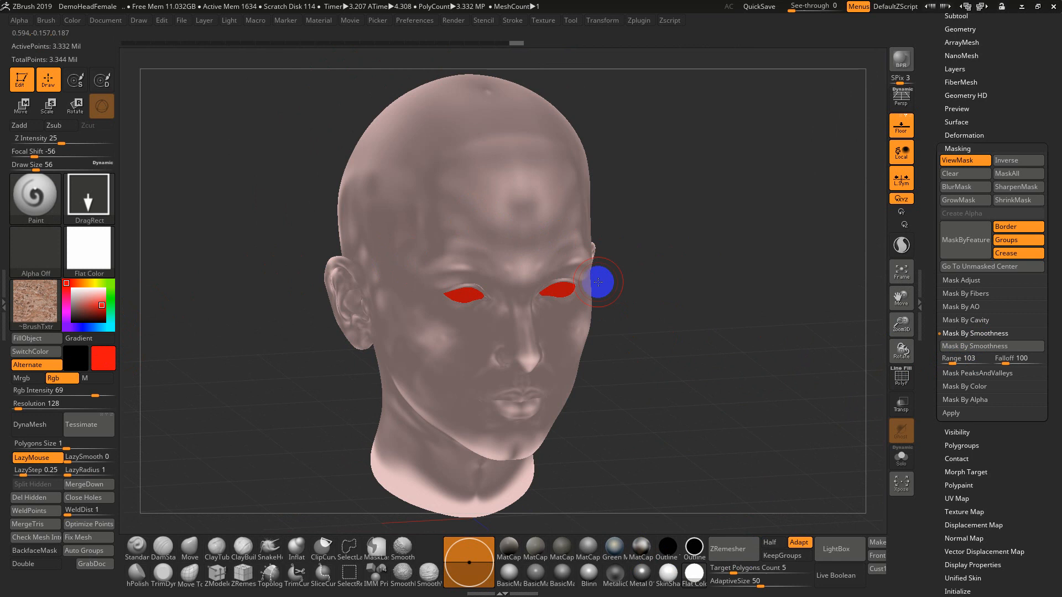
pyautogui.moveTo(625, 349); pyautogui.dragTo(530, 393)
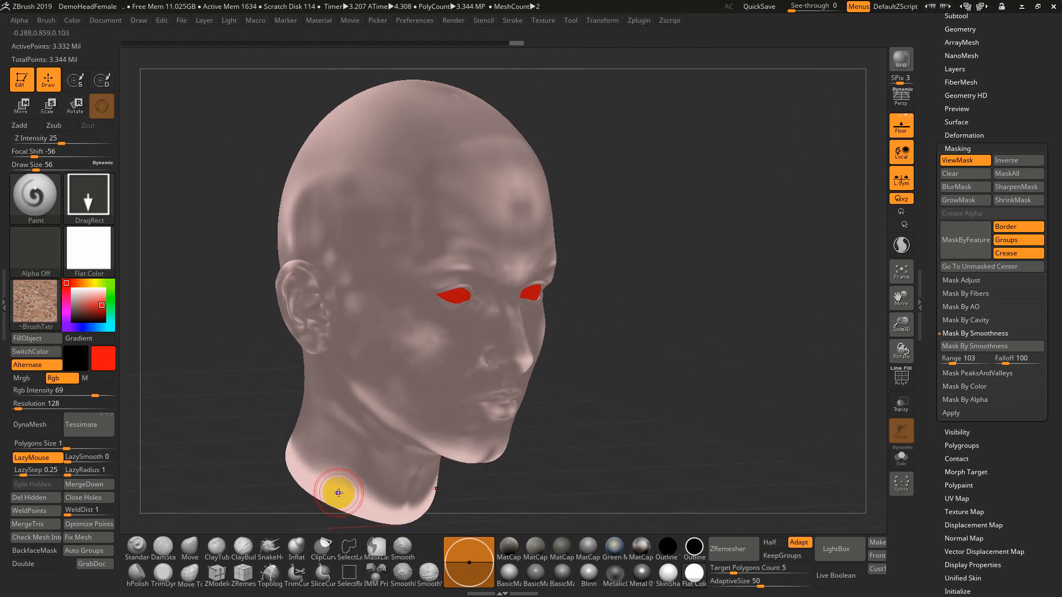
# Step: Sample the head's skin colour, change it to a redder pink of R 214, G 134, B 134, and set the draw size to 212
pyautogui.press('c')
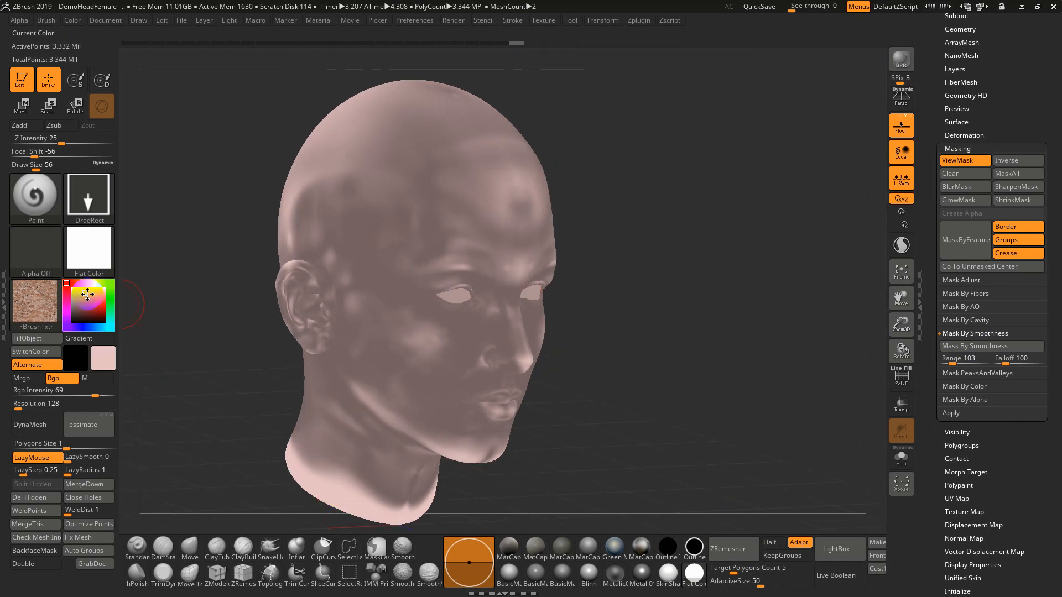
pyautogui.moveTo(84, 293); pyautogui.dragTo(87, 298)
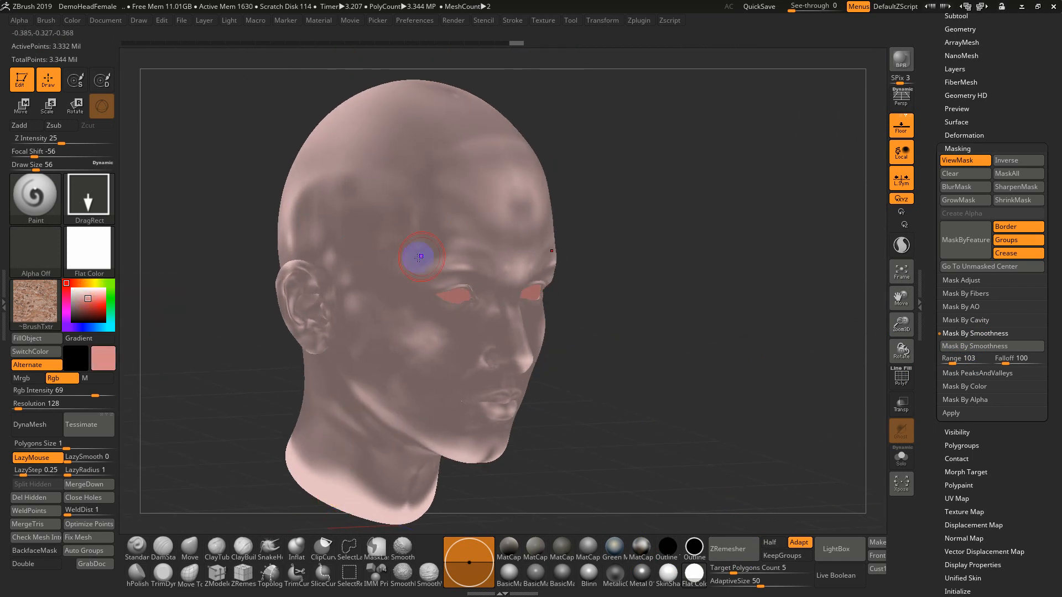
pyautogui.press('s')
pyautogui.moveTo(420, 258); pyautogui.dragTo(441, 251)
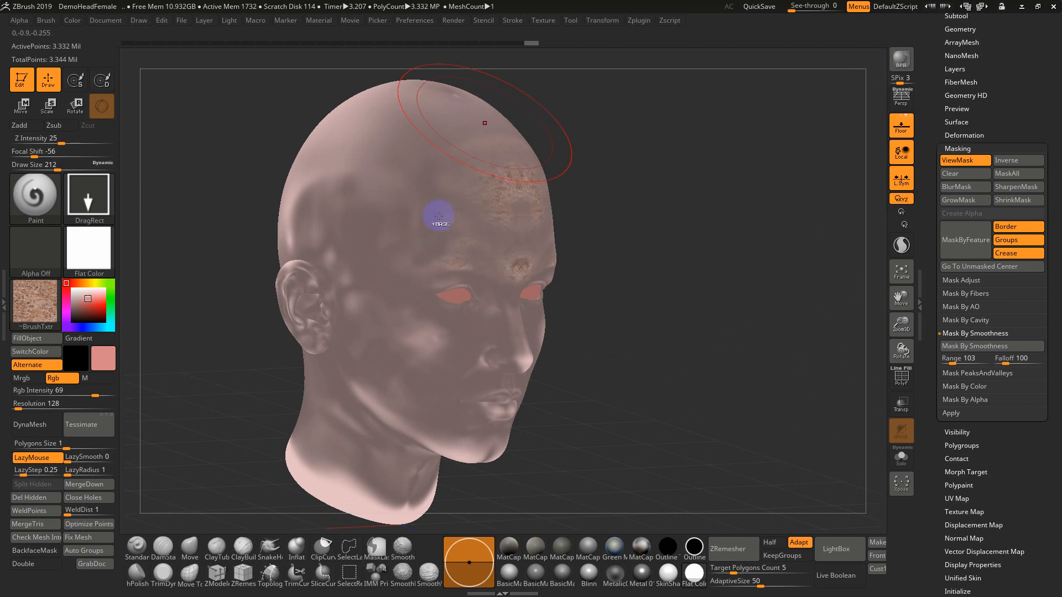
# Step: Turn off the Paint brush's texture, set its stroke to FreeHand, and undo a test stroke on the forehead
pyautogui.click(54, 293)
pyautogui.click(103, 311)
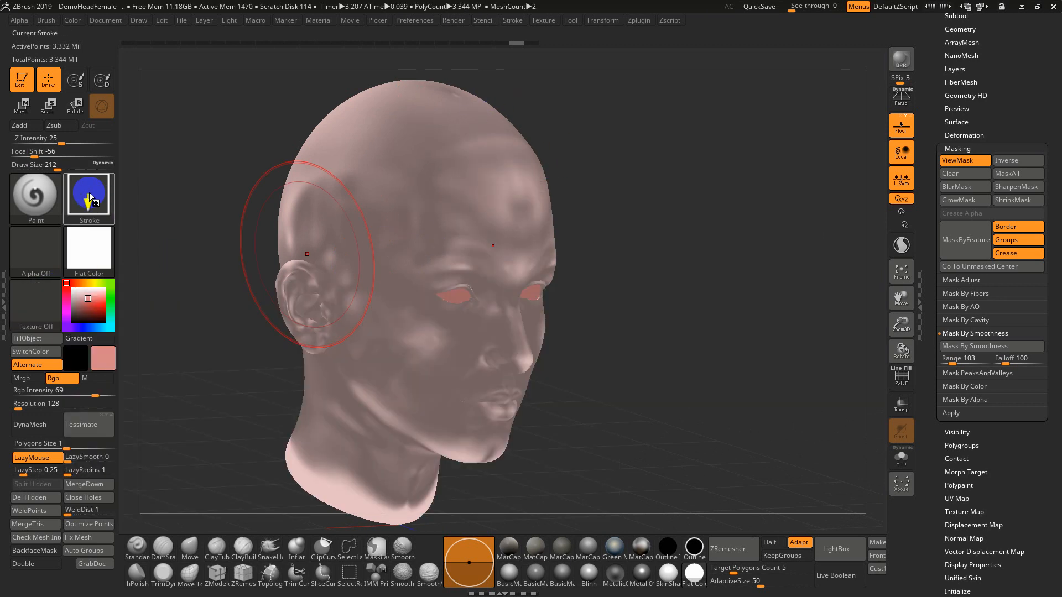
pyautogui.click(89, 196)
pyautogui.click(238, 223)
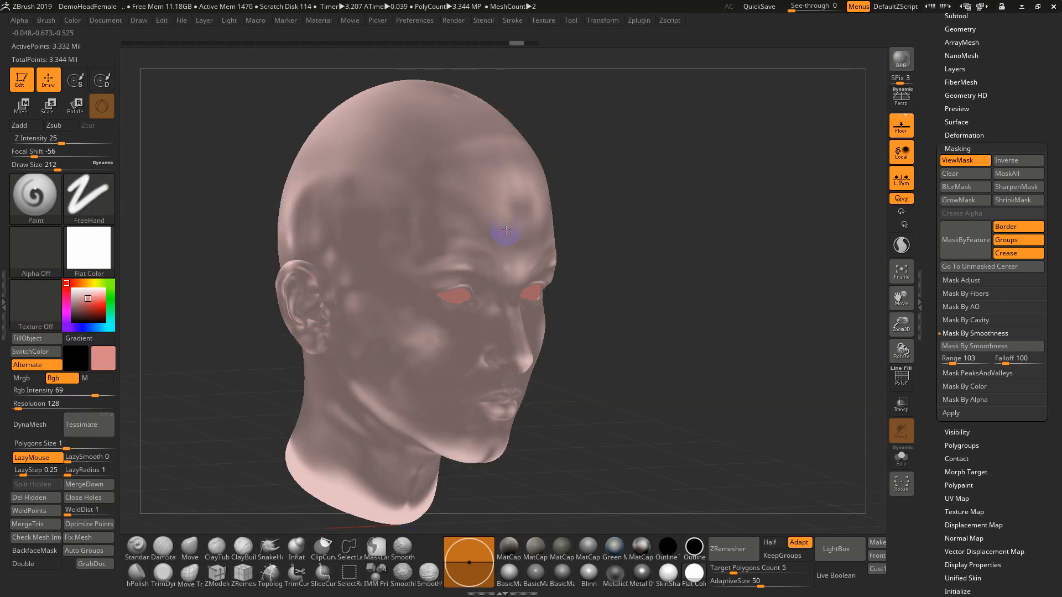
pyautogui.moveTo(506, 231)
pyautogui.mouseDown()
pyautogui.moveTo(504, 194)
pyautogui.moveTo(493, 185)
pyautogui.mouseUp()
pyautogui.hotkey('ctrl', 'z')
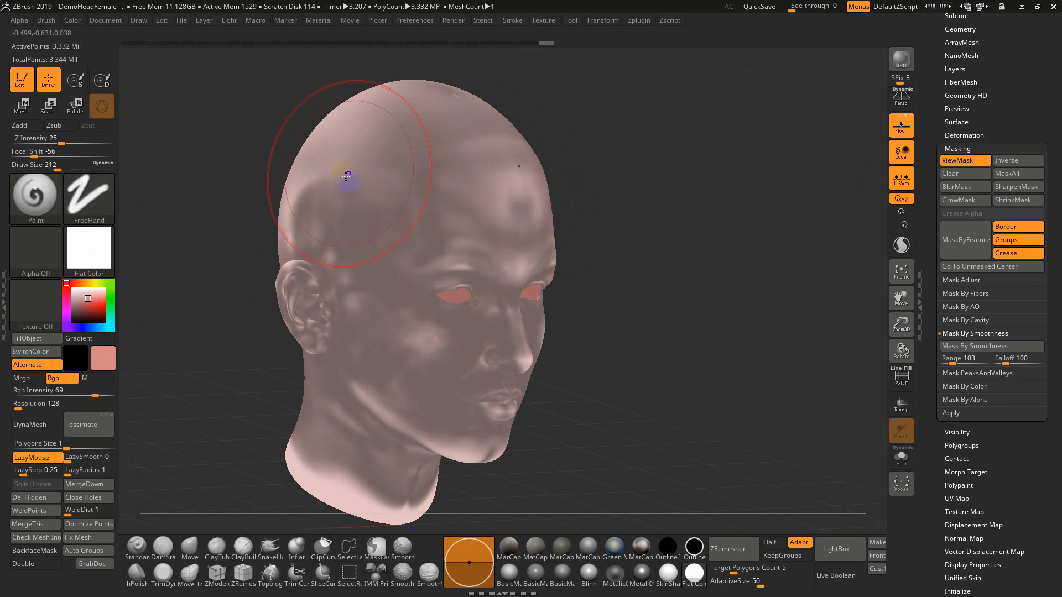
# Step: Fill the head's unmasked areas with the chosen pink and apply the SkinShade4 material
pyautogui.click(72, 20)
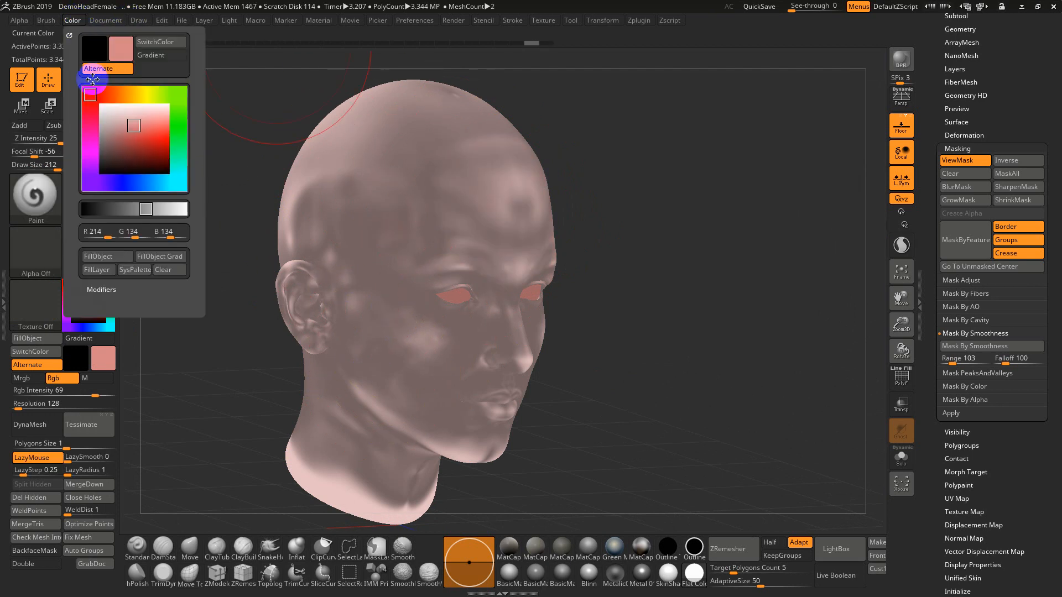
pyautogui.click(106, 251)
pyautogui.moveTo(628, 282); pyautogui.dragTo(670, 349)
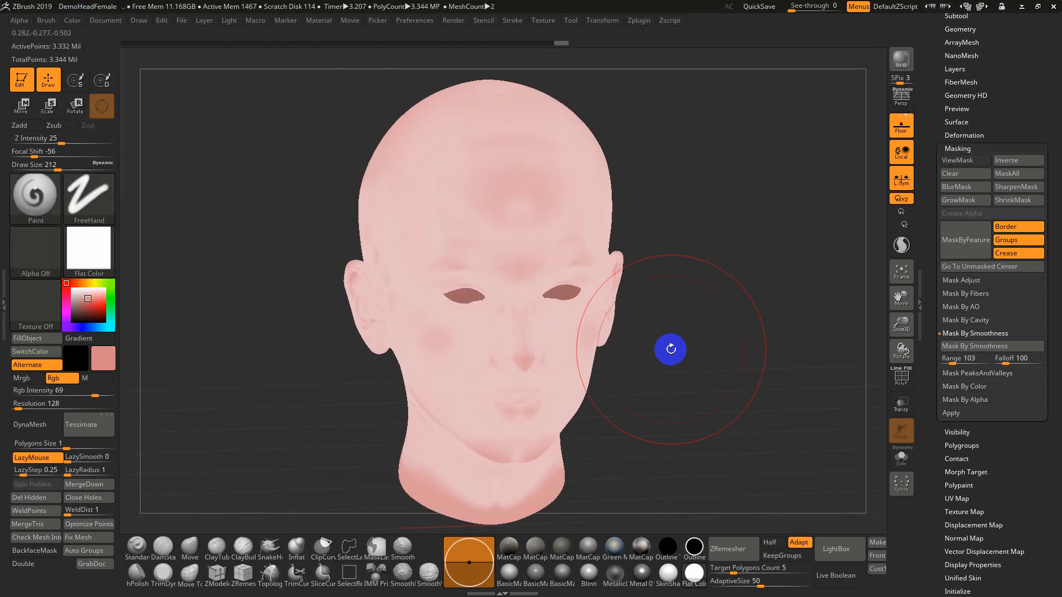
pyautogui.click(668, 573)
pyautogui.moveTo(691, 421); pyautogui.dragTo(727, 442)
pyautogui.keyDown('alt'); pyautogui.moveTo(730, 308); pyautogui.dragTo(683, 323); pyautogui.keyUp('alt')
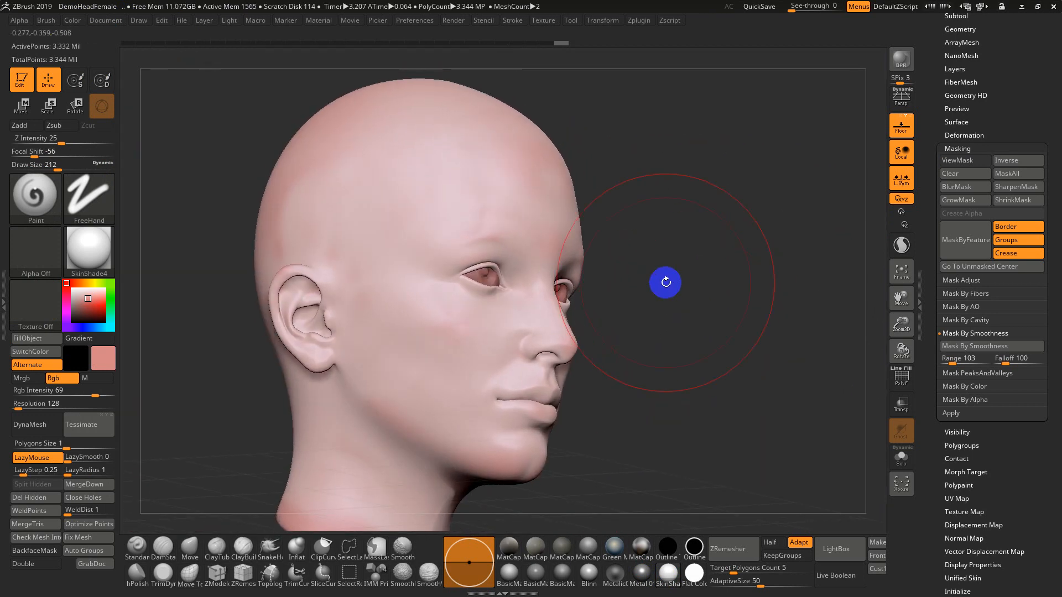
# Step: Smooth the painted colour on the neck and cheek with the Smooth brush
pyautogui.moveTo(723, 258); pyautogui.dragTo(588, 195)
pyautogui.press('shift')
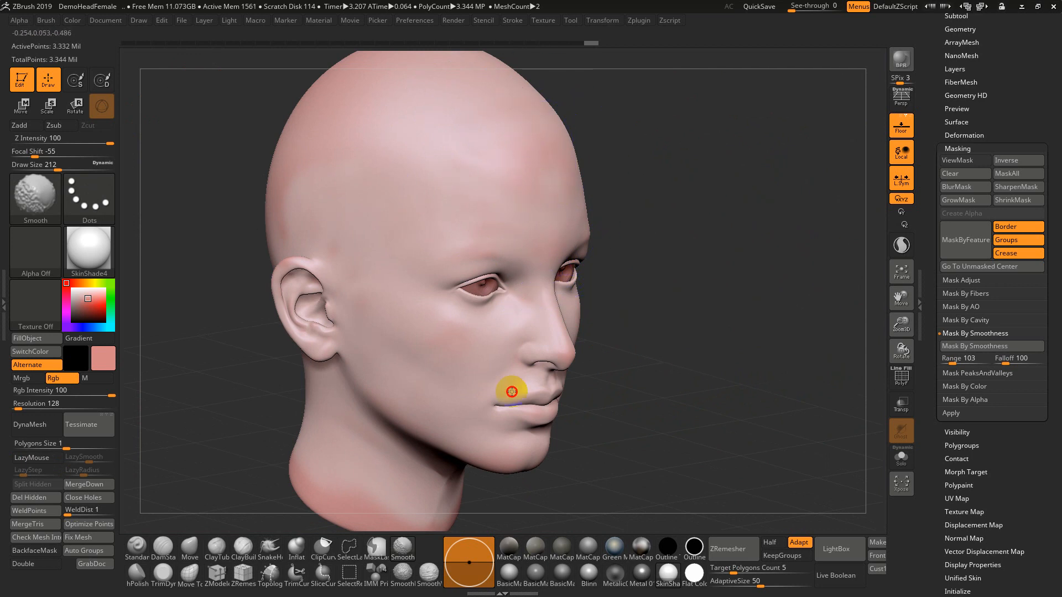
pyautogui.keyDown('shift'); pyautogui.moveTo(373, 508); pyautogui.dragTo(378, 492); pyautogui.keyUp('shift')
pyautogui.keyDown('shift'); pyautogui.moveTo(418, 348); pyautogui.dragTo(430, 374); pyautogui.keyUp('shift')
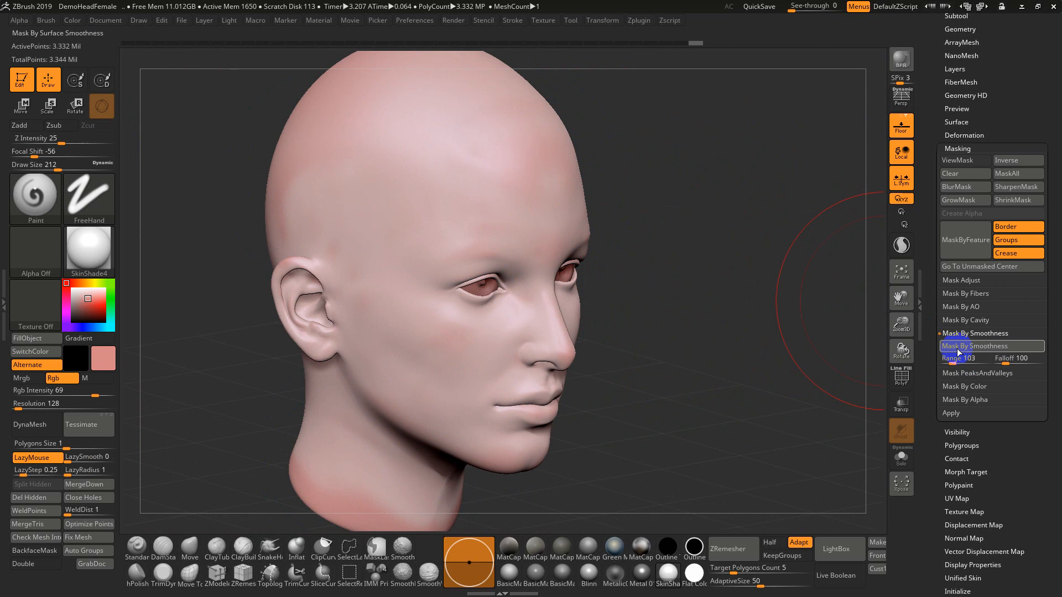
pyautogui.click(966, 319)
pyautogui.click(972, 309)
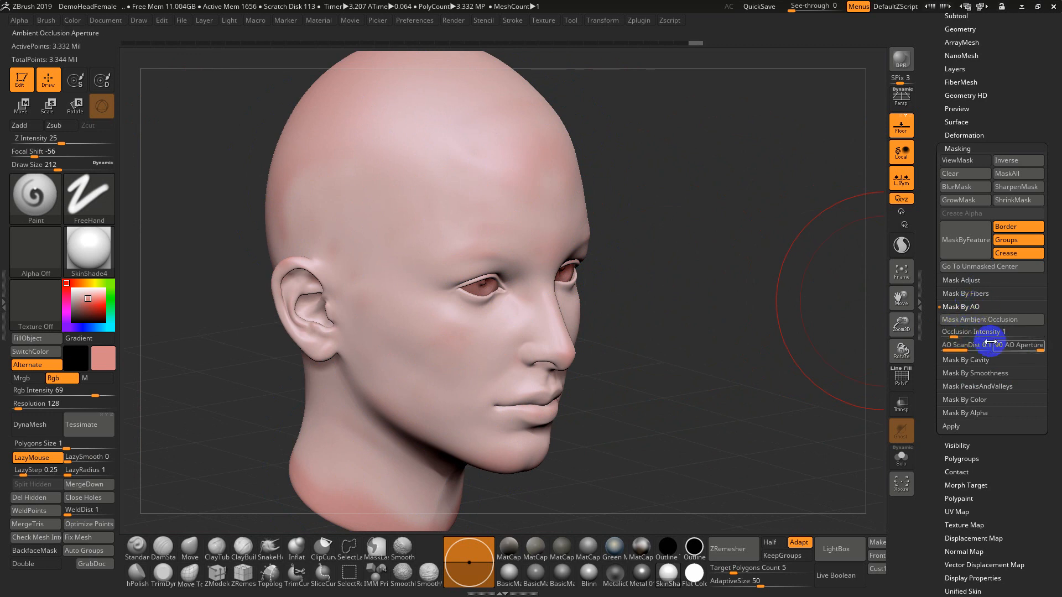
pyautogui.click(977, 308)
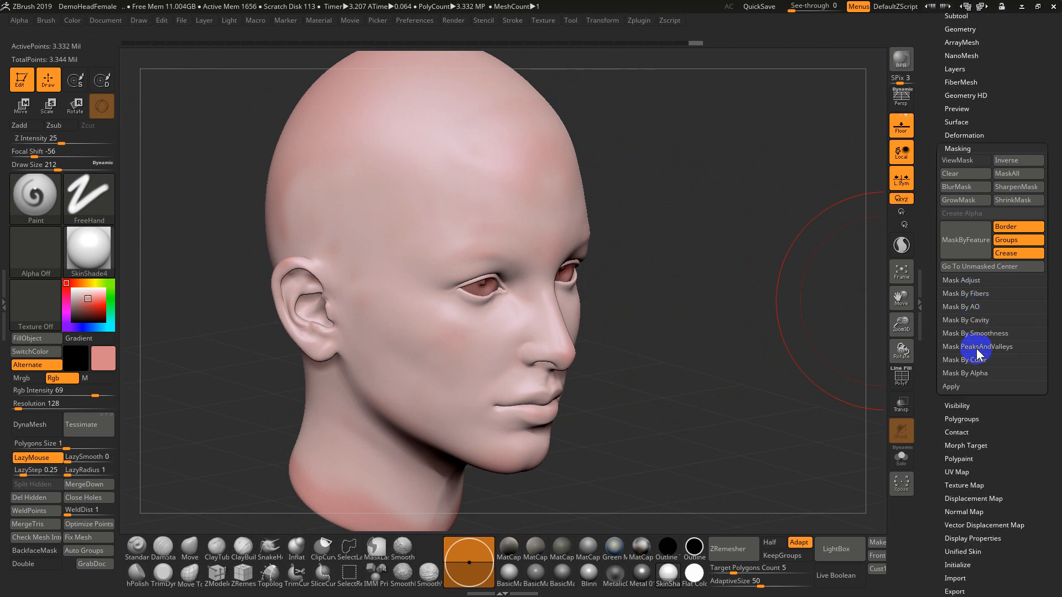
pyautogui.click(979, 347)
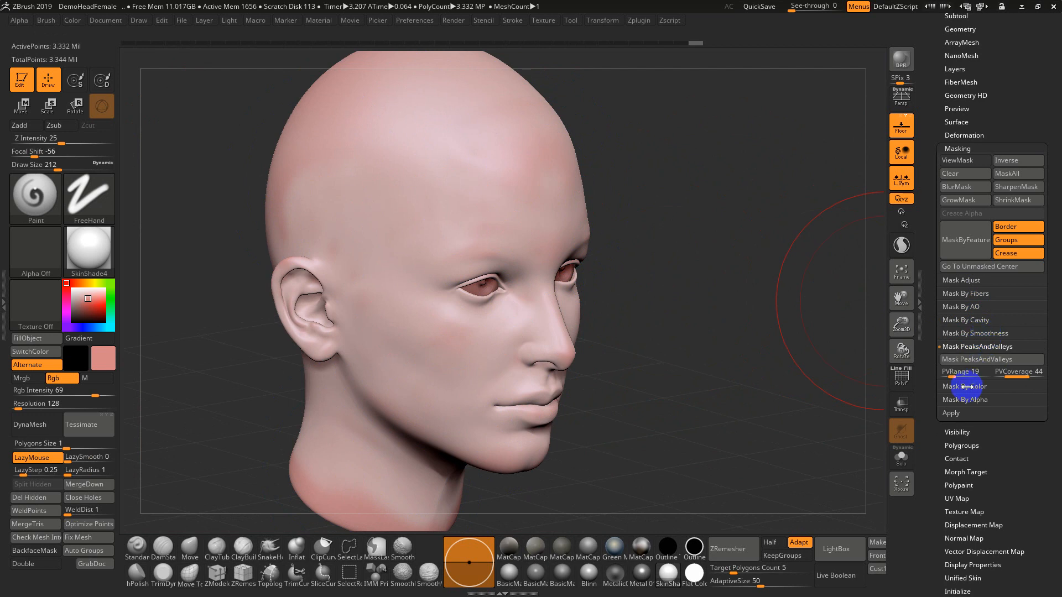
# Step: Mask the head by cavity, apply the Flat Color material, and reduce the draw size to 116
pyautogui.click(968, 321)
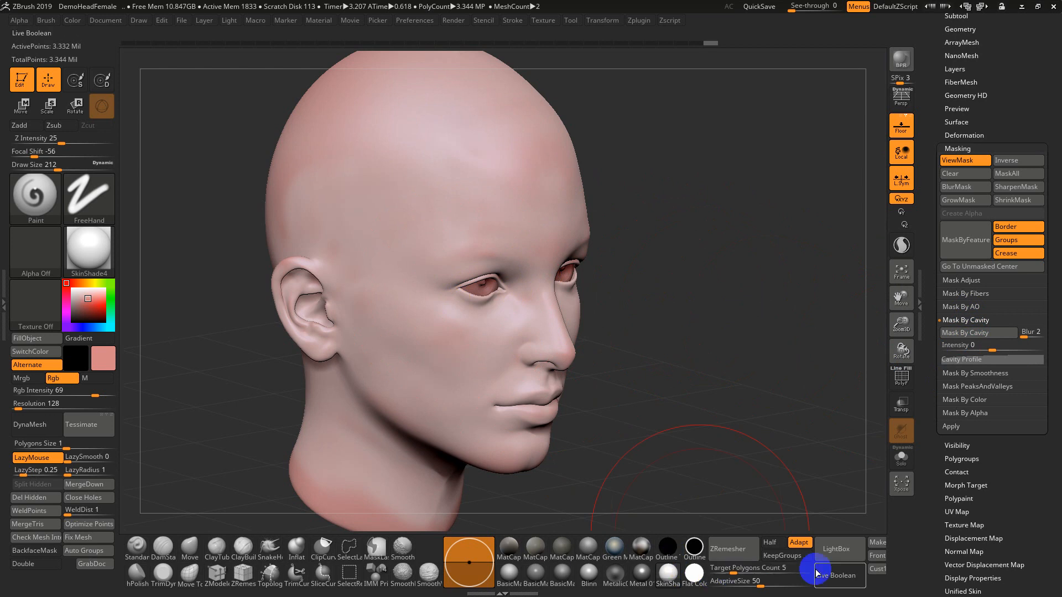
pyautogui.click(696, 573)
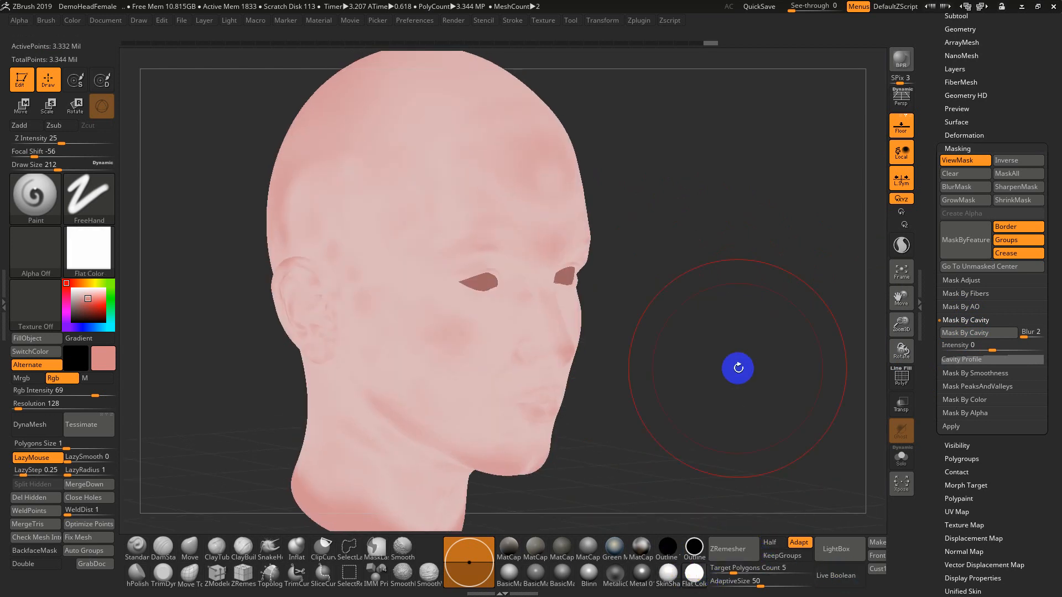
pyautogui.press('s')
pyautogui.moveTo(721, 370); pyautogui.dragTo(718, 370)
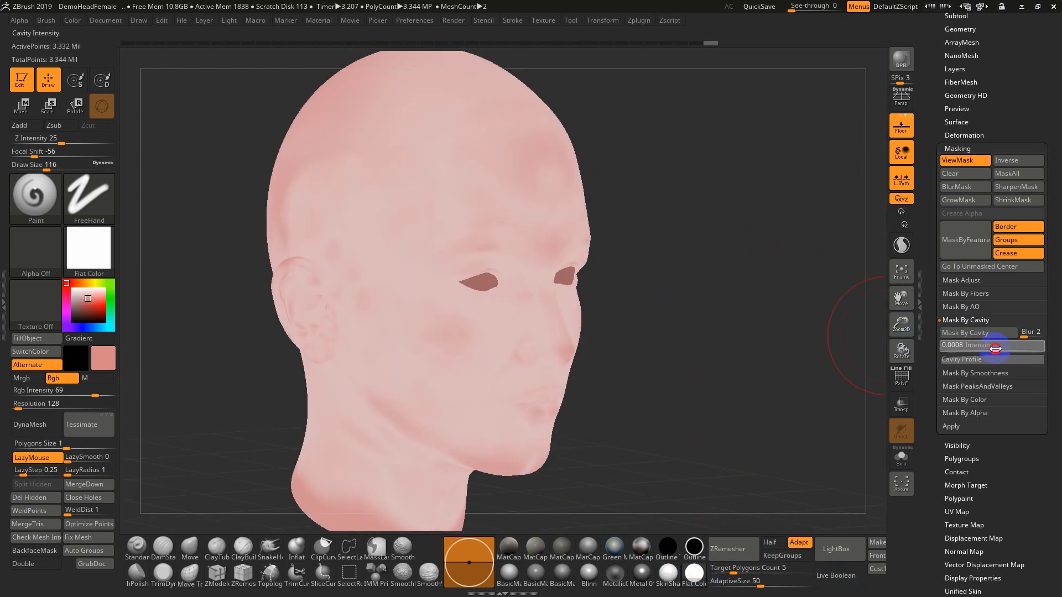
# Step: Set the cavity mask's Intensity to 7.02312 and Blur to 51, and regenerate the mask on the head
pyautogui.moveTo(995, 349); pyautogui.dragTo(1015, 348)
pyautogui.click(980, 344)
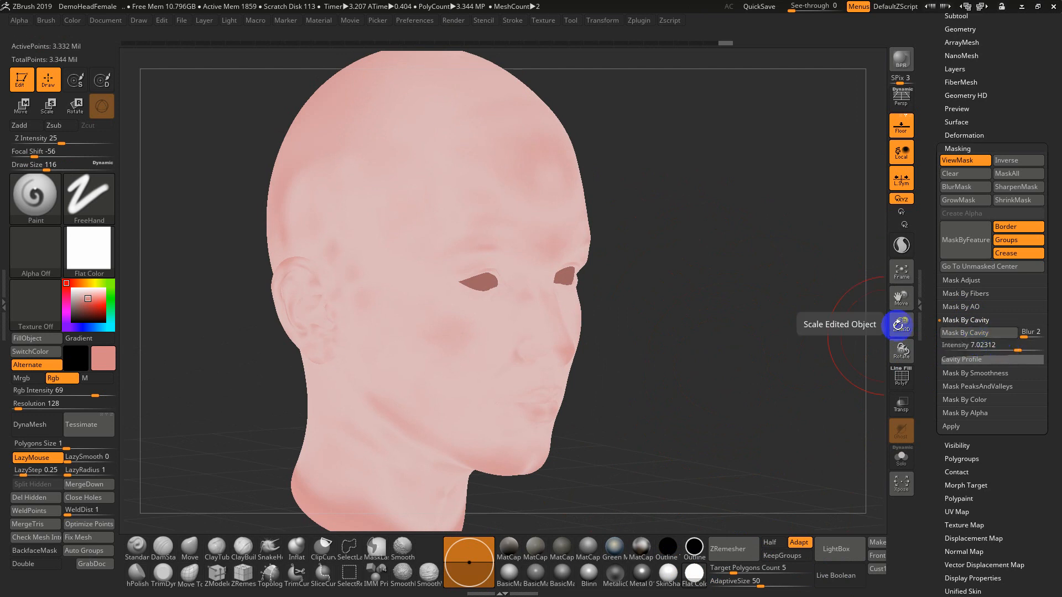
pyautogui.click(1026, 341)
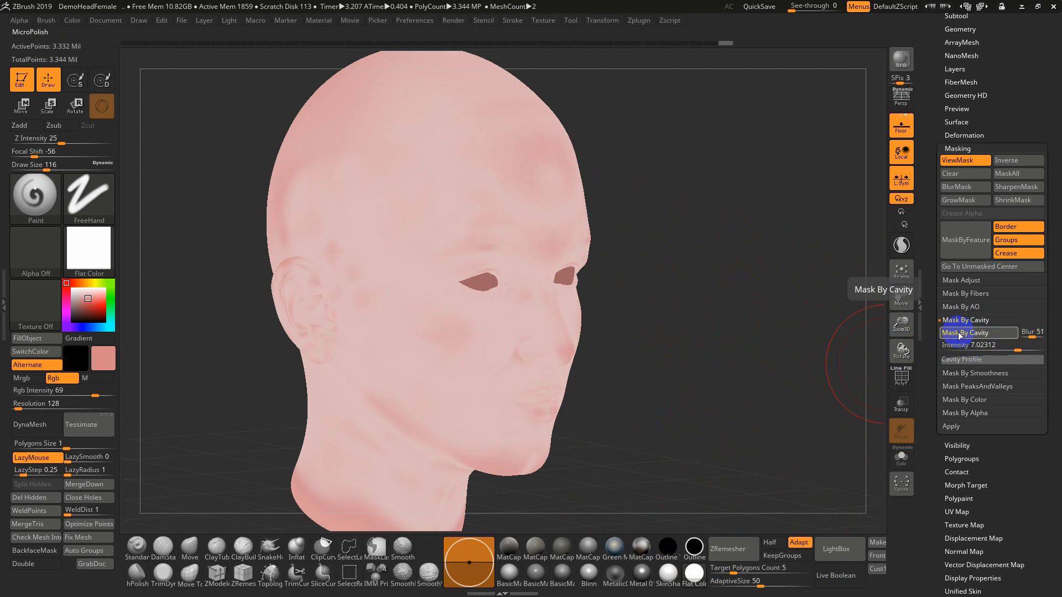
pyautogui.moveTo(734, 236); pyautogui.dragTo(712, 350)
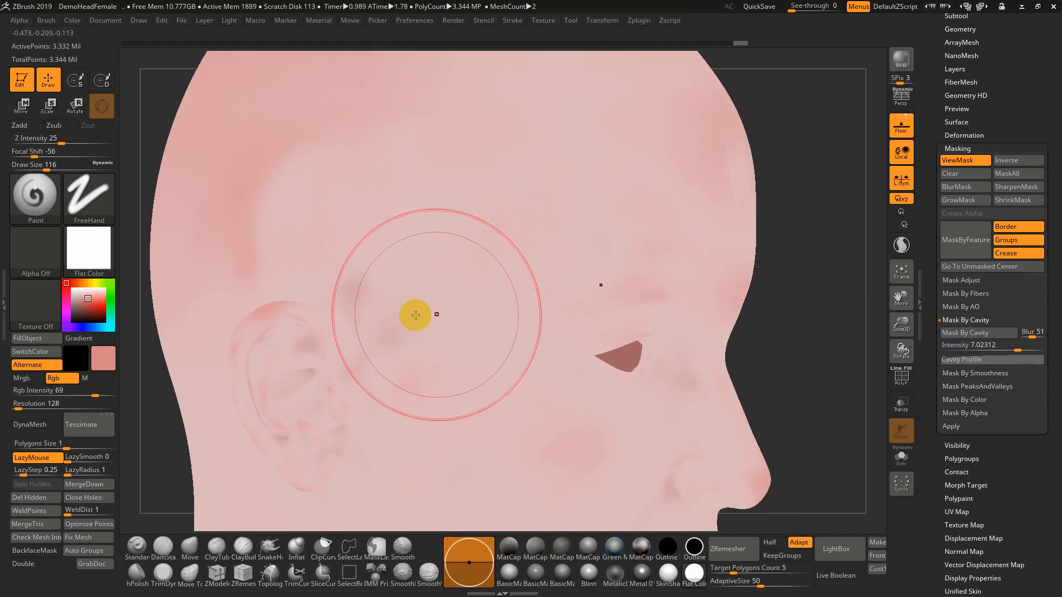
# Step: Clear the cavity mask from the head and turn off the polyframe display
pyautogui.keyDown('ctrl'); pyautogui.click(800, 337); pyautogui.keyUp('ctrl')
pyautogui.keyDown('ctrl'); pyautogui.click(811, 331); pyautogui.keyUp('ctrl')
pyautogui.keyDown('alt'); pyautogui.moveTo(822, 329); pyautogui.dragTo(808, 272); pyautogui.keyUp('alt')
pyautogui.keyDown('ctrl'); pyautogui.moveTo(803, 275); pyautogui.dragTo(768, 325); pyautogui.keyUp('ctrl')
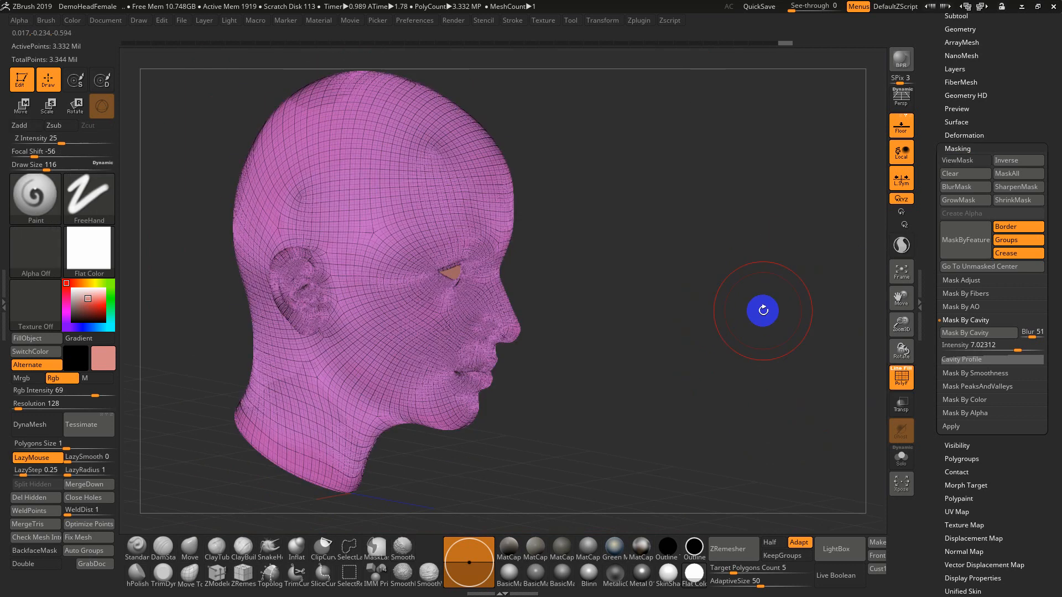
pyautogui.moveTo(763, 308)
pyautogui.mouseDown()
pyautogui.moveTo(671, 308)
pyautogui.moveTo(724, 323)
pyautogui.mouseUp()
pyautogui.hotkey('shift', 'f')
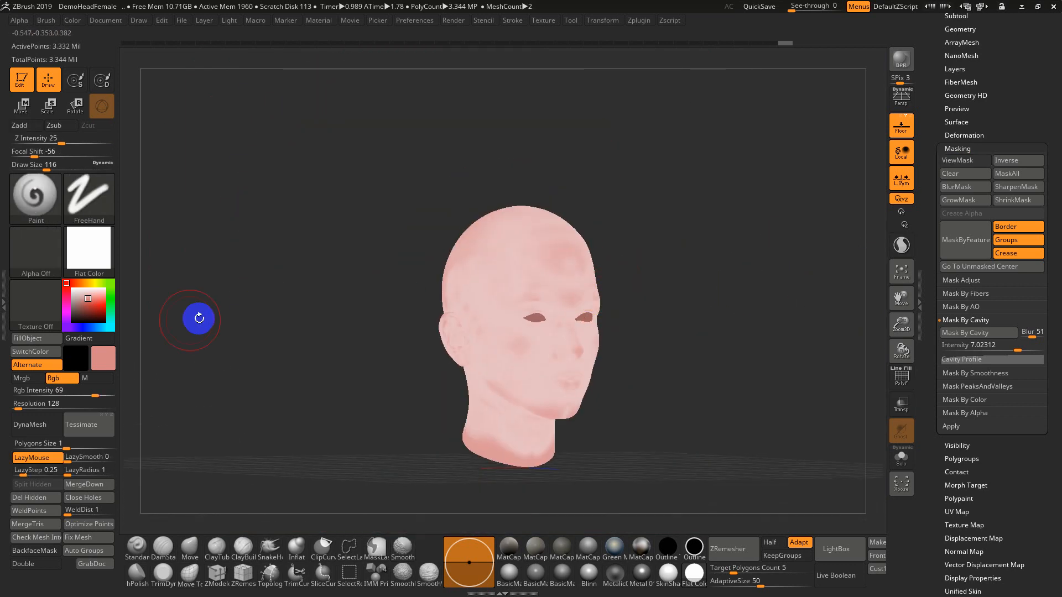
pyautogui.moveTo(938, 97); pyautogui.dragTo(935, 198)
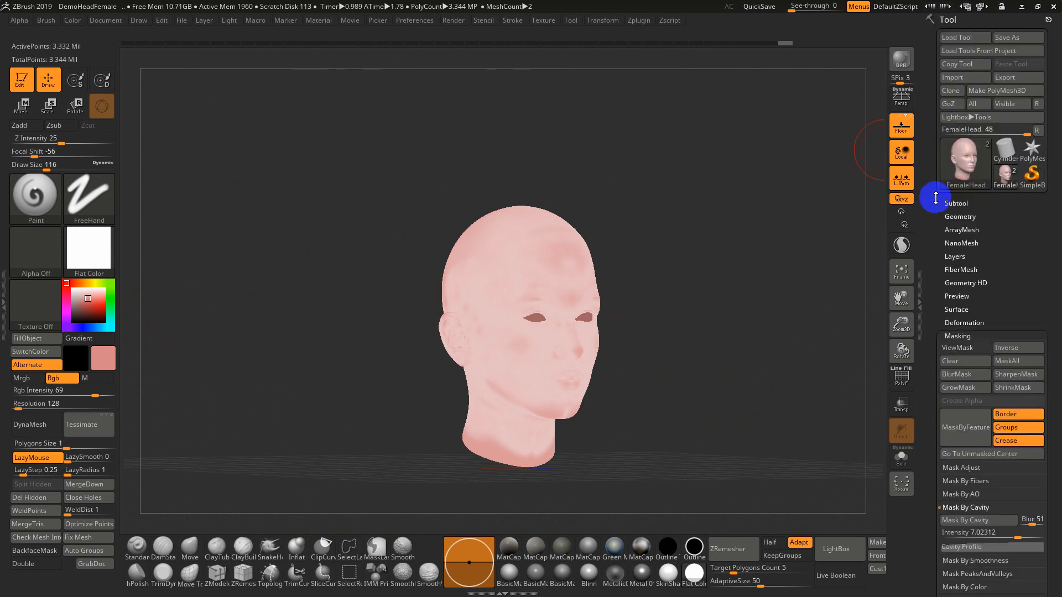
pyautogui.click(970, 147)
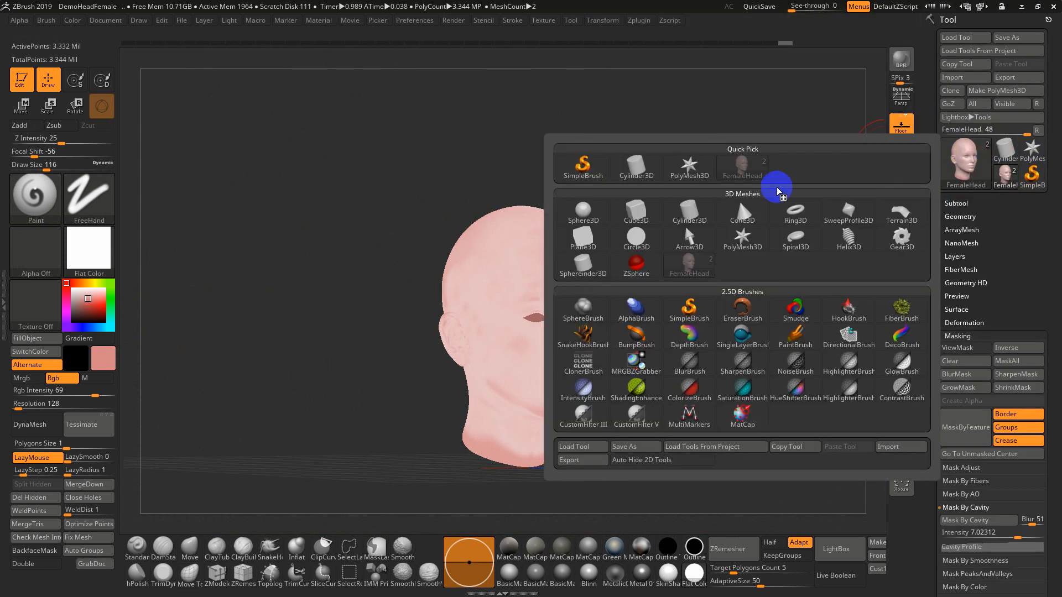
pyautogui.moveTo(455, 210); pyautogui.dragTo(468, 215)
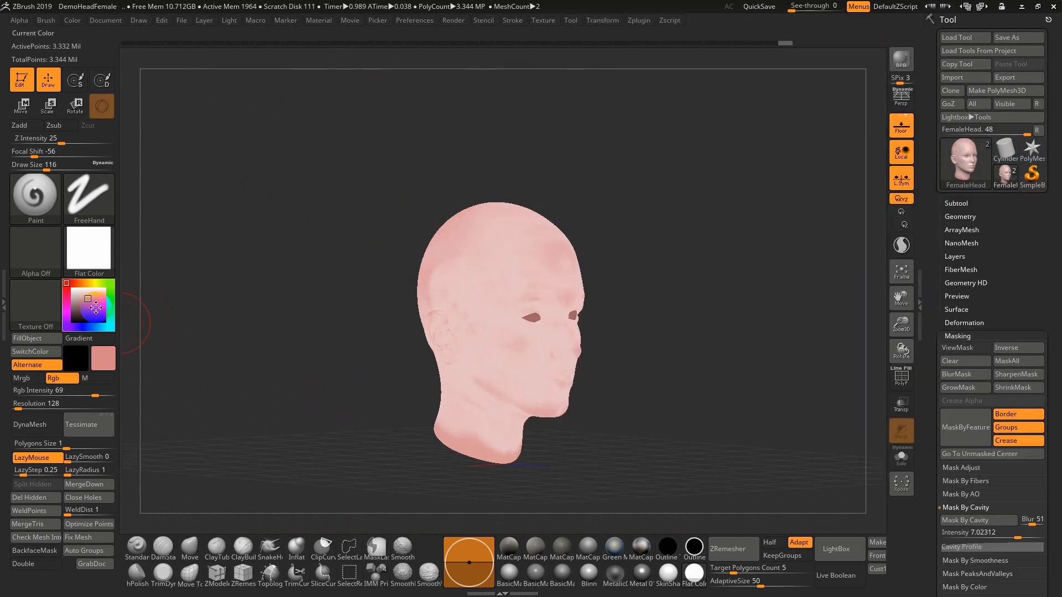
# Step: Pick a stronger red and paint broad strokes from the forehead down the side of the face at draw size 128
pyautogui.click(94, 302)
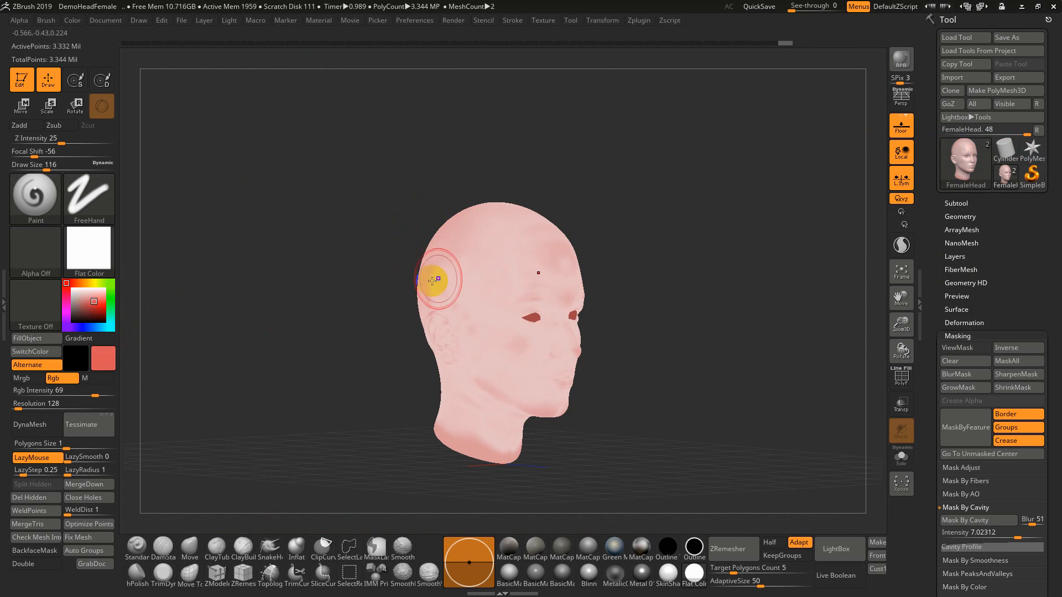
pyautogui.moveTo(471, 278)
pyautogui.mouseDown()
pyautogui.moveTo(523, 245)
pyautogui.moveTo(489, 296)
pyautogui.mouseUp()
pyautogui.press('s')
pyautogui.moveTo(523, 228)
pyautogui.mouseDown()
pyautogui.moveTo(473, 274)
pyautogui.moveTo(465, 323)
pyautogui.moveTo(473, 347)
pyautogui.mouseUp()
pyautogui.moveTo(497, 303); pyautogui.dragTo(480, 344)
pyautogui.moveTo(499, 329)
pyautogui.mouseDown()
pyautogui.moveTo(486, 386)
pyautogui.moveTo(502, 396)
pyautogui.moveTo(535, 321)
pyautogui.mouseUp()
pyautogui.press('s')
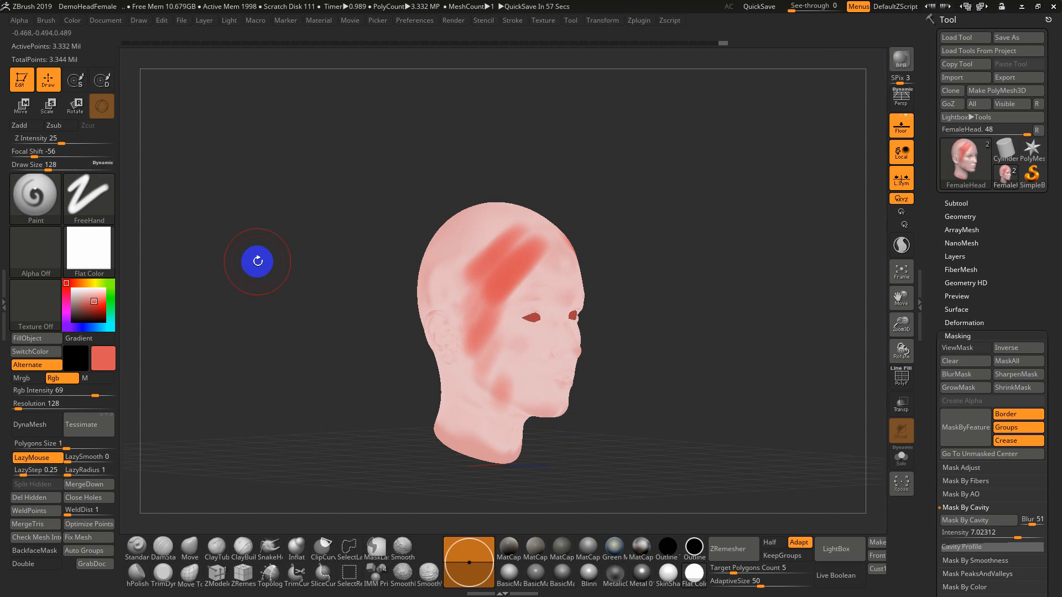
# Step: Switch to the eyes subtool and apply blue paint to the eye
pyautogui.moveTo(772, 287)
pyautogui.mouseDown()
pyautogui.moveTo(671, 308)
pyautogui.moveTo(630, 294)
pyautogui.mouseUp()
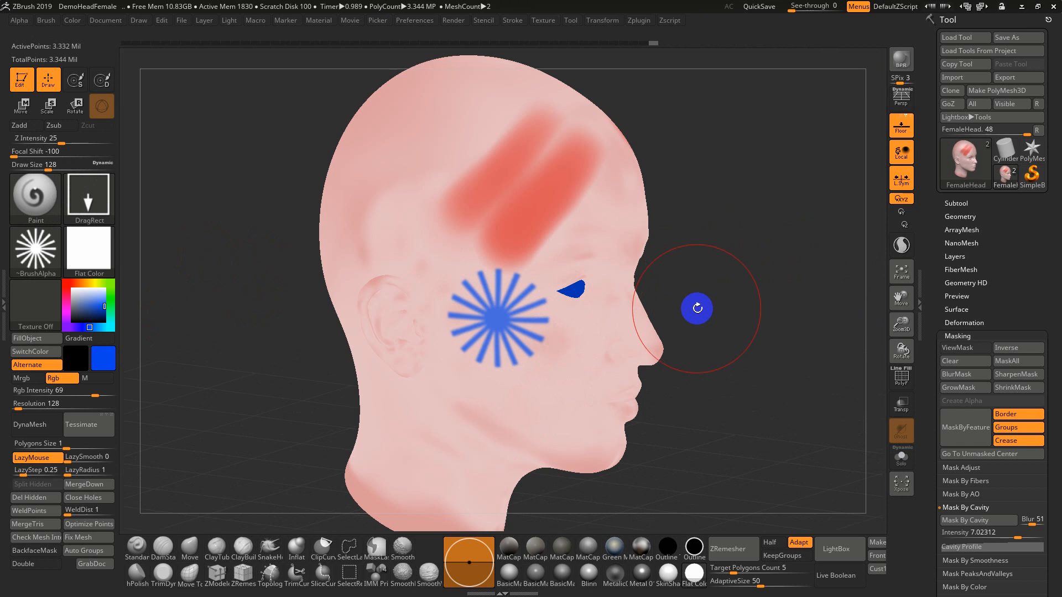
pyautogui.press('Down')
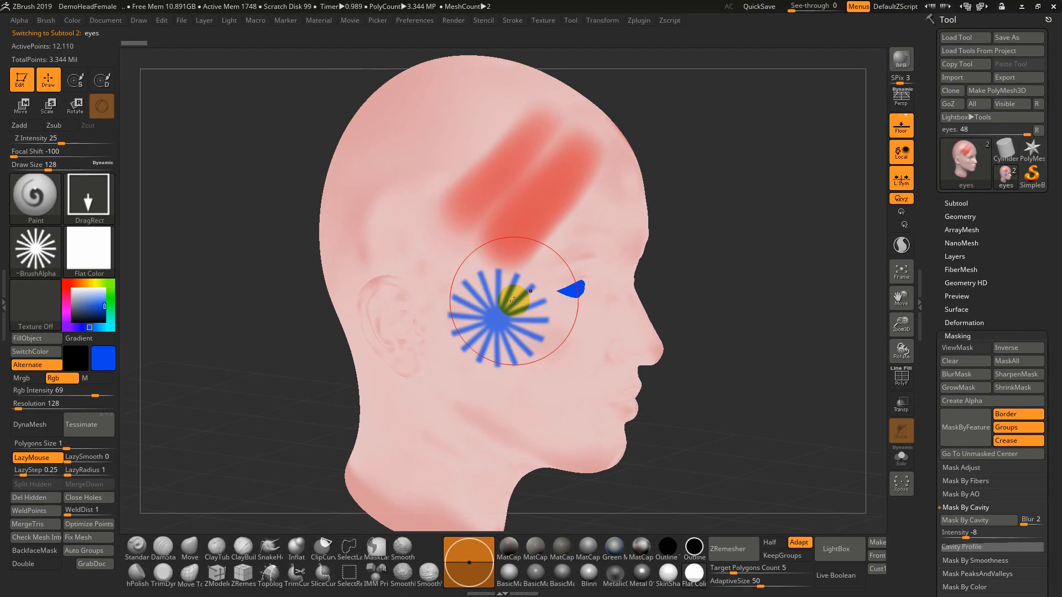
pyautogui.press('ctrl')
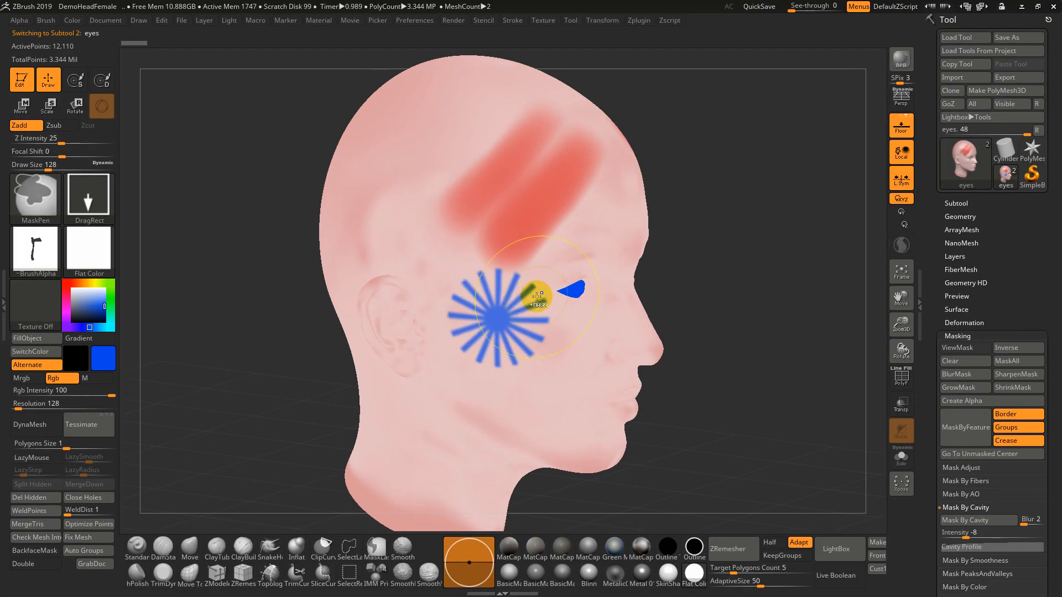
pyautogui.moveTo(692, 263); pyautogui.dragTo(704, 277)
pyautogui.press('ctrl')
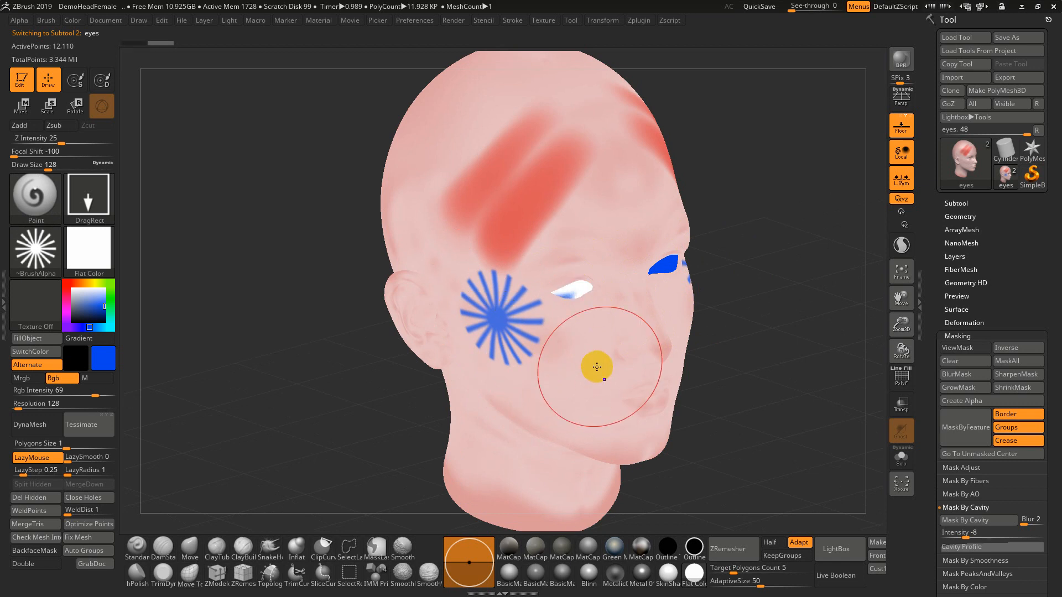
pyautogui.moveTo(708, 268); pyautogui.dragTo(751, 278)
# Step: Undo the blue starburst on the FemaleHead subtool and stamp it again on the cheek with Focal Shift -100
pyautogui.hotkey('ctrl', 'z')
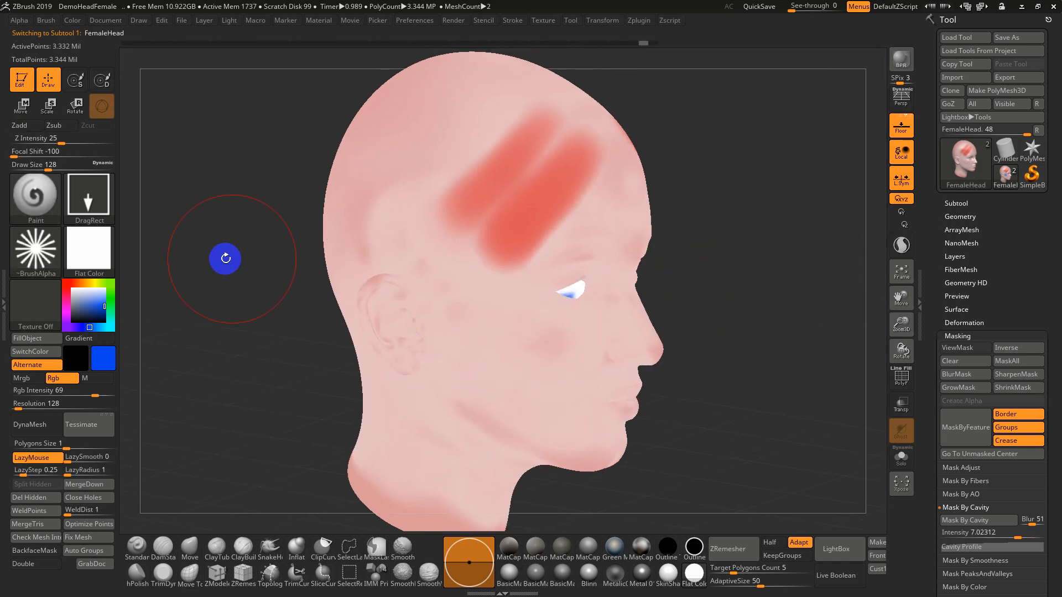
pyautogui.moveTo(488, 312); pyautogui.dragTo(535, 313)
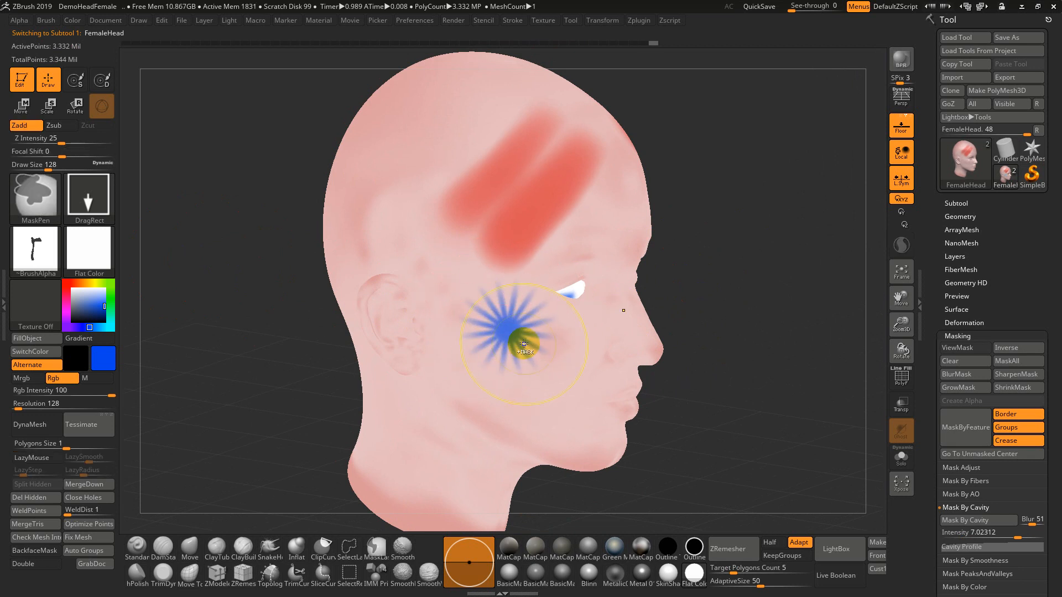
pyautogui.click(42, 251)
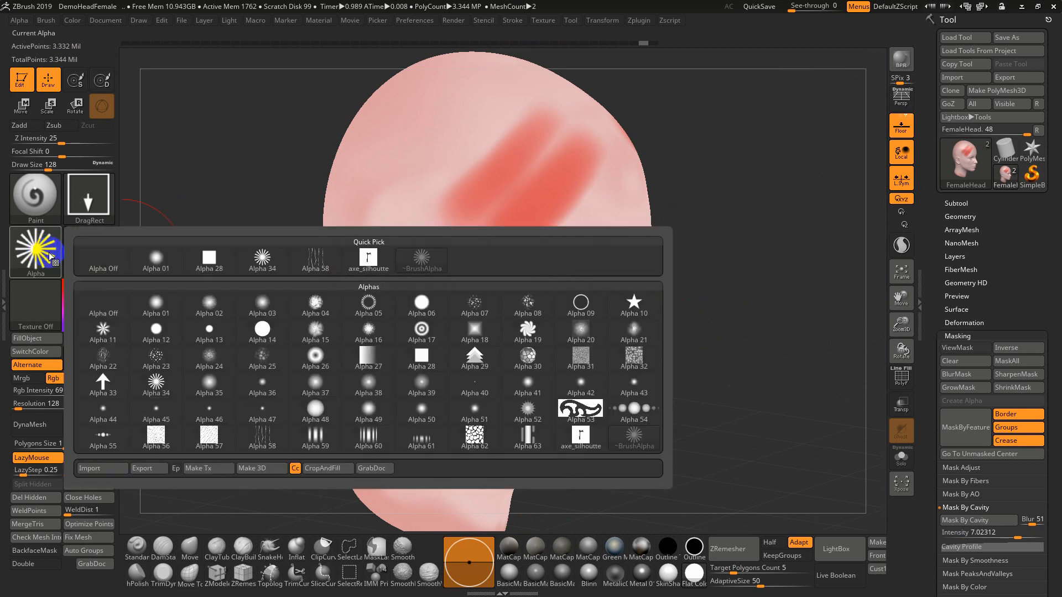
pyautogui.press('o')
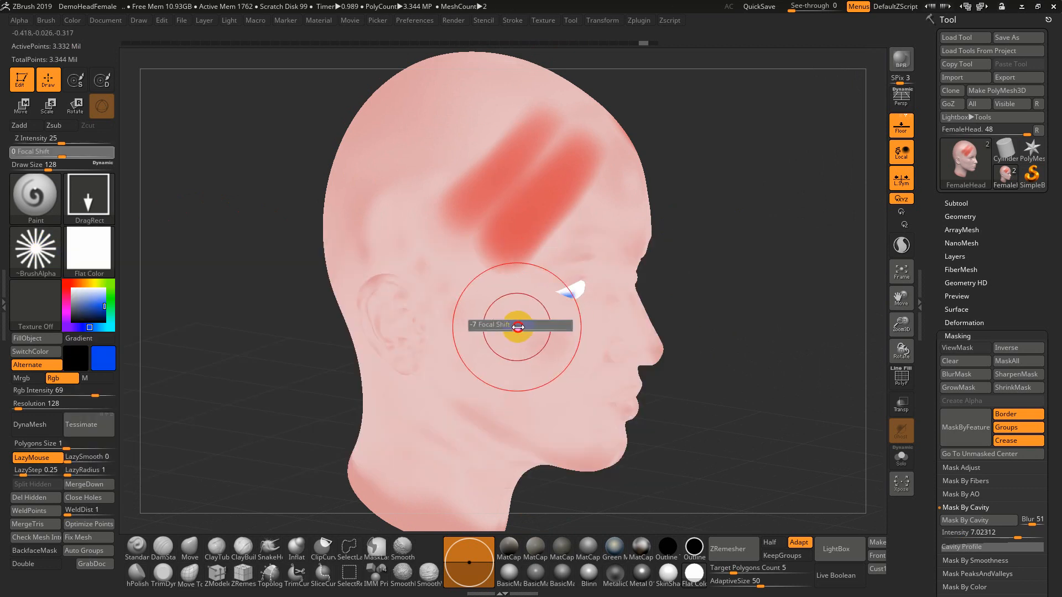
pyautogui.moveTo(520, 324)
pyautogui.mouseDown()
pyautogui.moveTo(473, 328)
pyautogui.moveTo(503, 346)
pyautogui.moveTo(526, 401)
pyautogui.mouseUp()
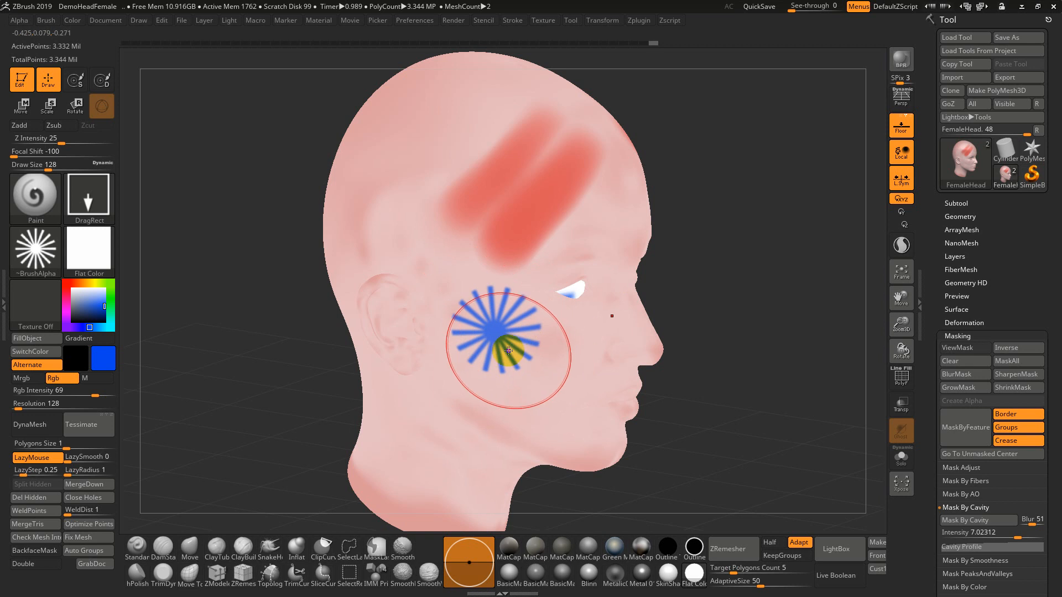
# Step: Mask the painted head by colour saturation
pyautogui.moveTo(677, 318)
pyautogui.mouseDown()
pyautogui.moveTo(635, 332)
pyautogui.moveTo(683, 313)
pyautogui.moveTo(722, 314)
pyautogui.moveTo(666, 301)
pyautogui.mouseUp()
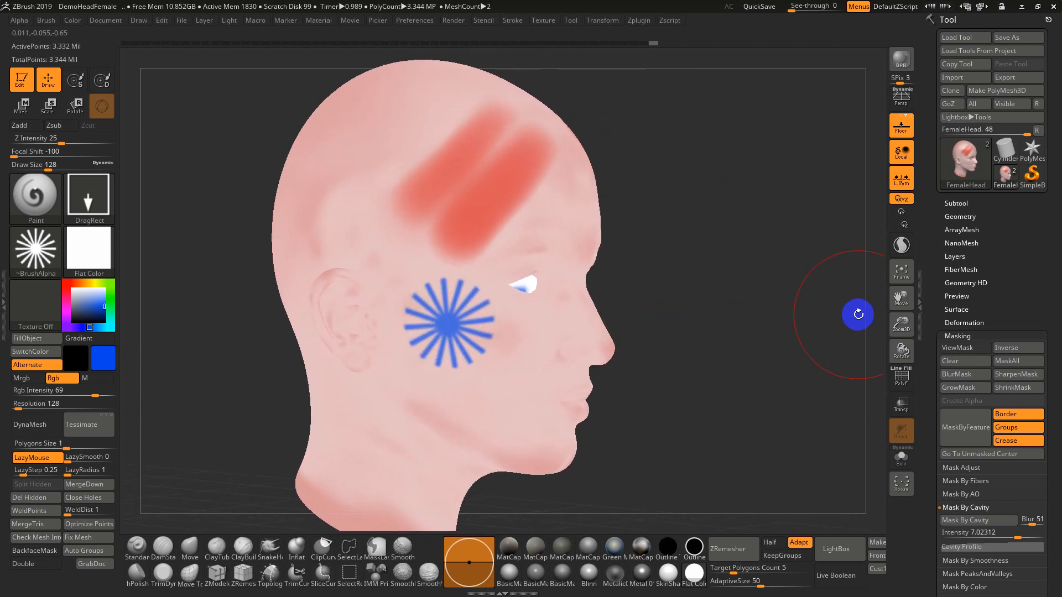
pyautogui.scroll(-5, 934, 395)
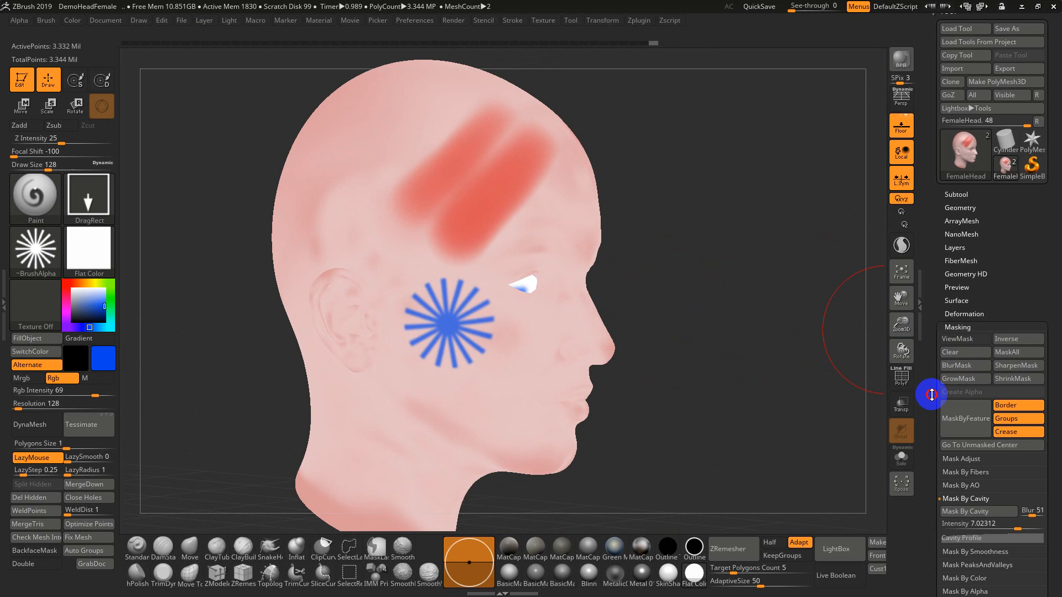
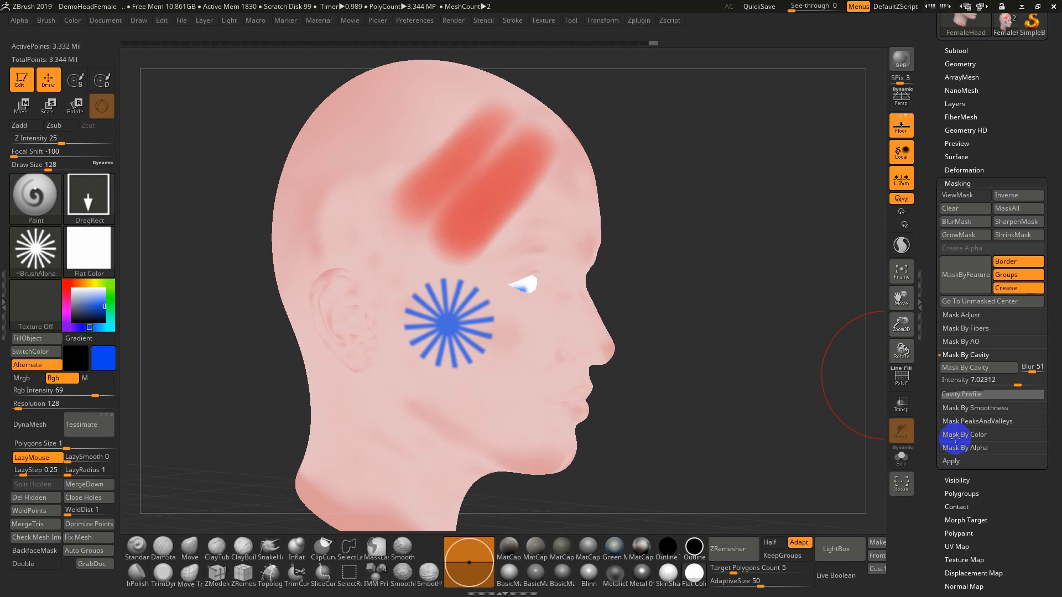
pyautogui.click(955, 434)
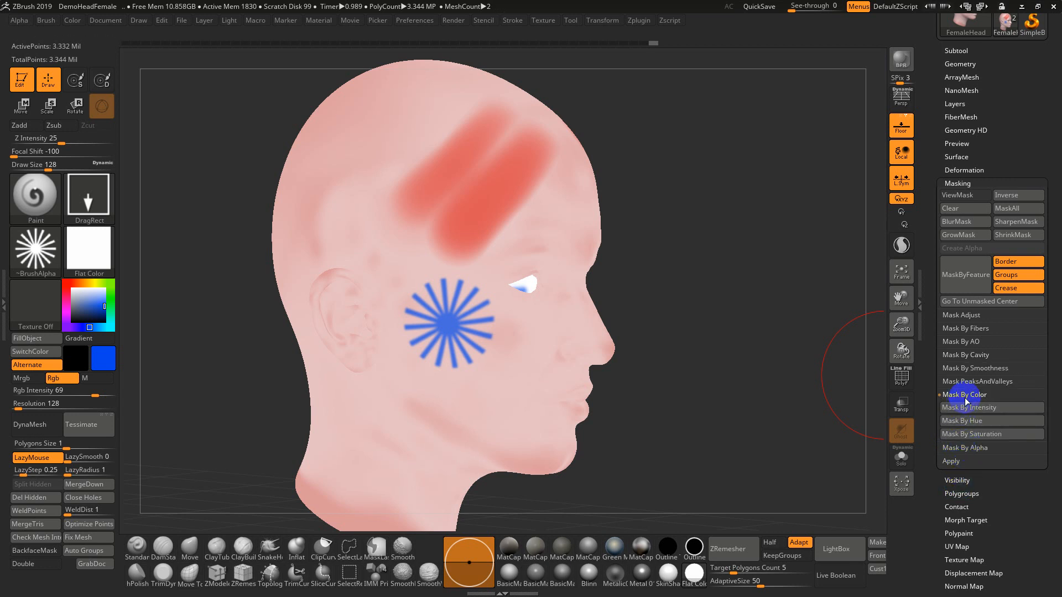
pyautogui.click(969, 435)
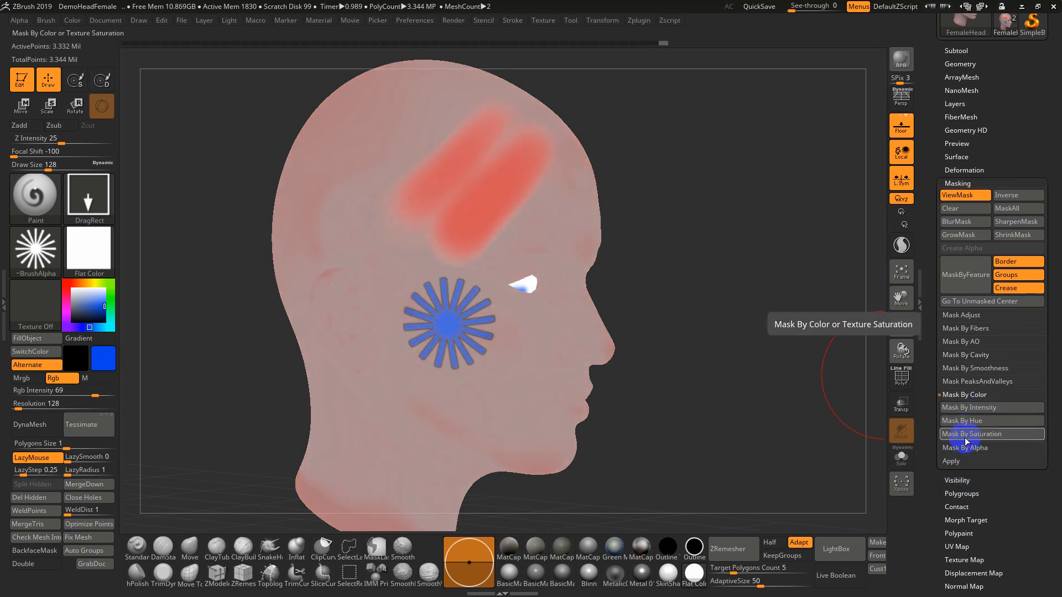
# Step: Turn off Colorize in the head's polypaint and set the active colour to white to inspect the saturation mask
pyautogui.moveTo(944, 512); pyautogui.dragTo(948, 459)
pyautogui.click(959, 477)
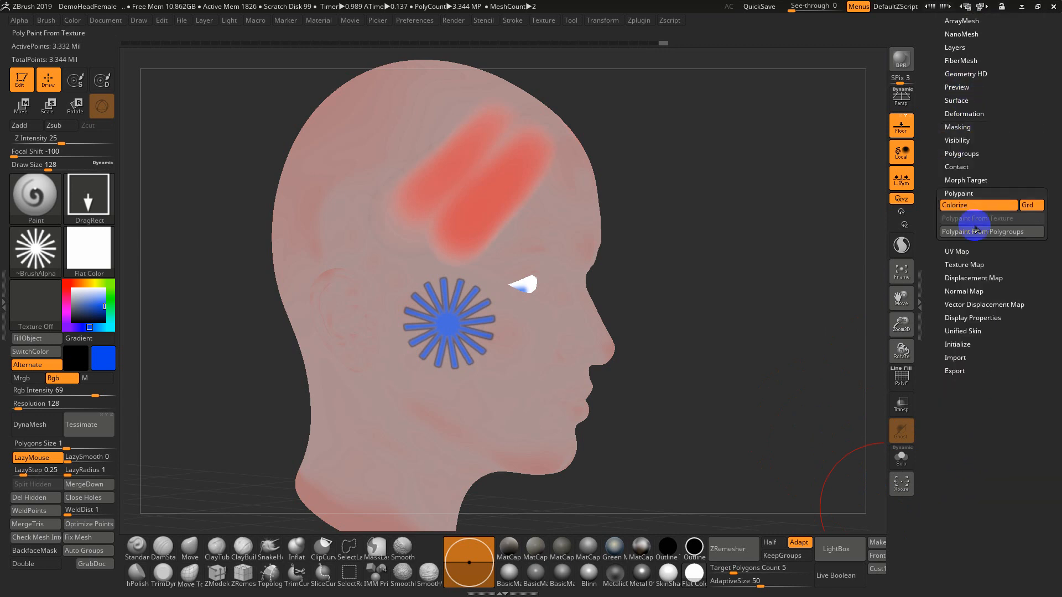
pyautogui.click(976, 230)
pyautogui.click(979, 203)
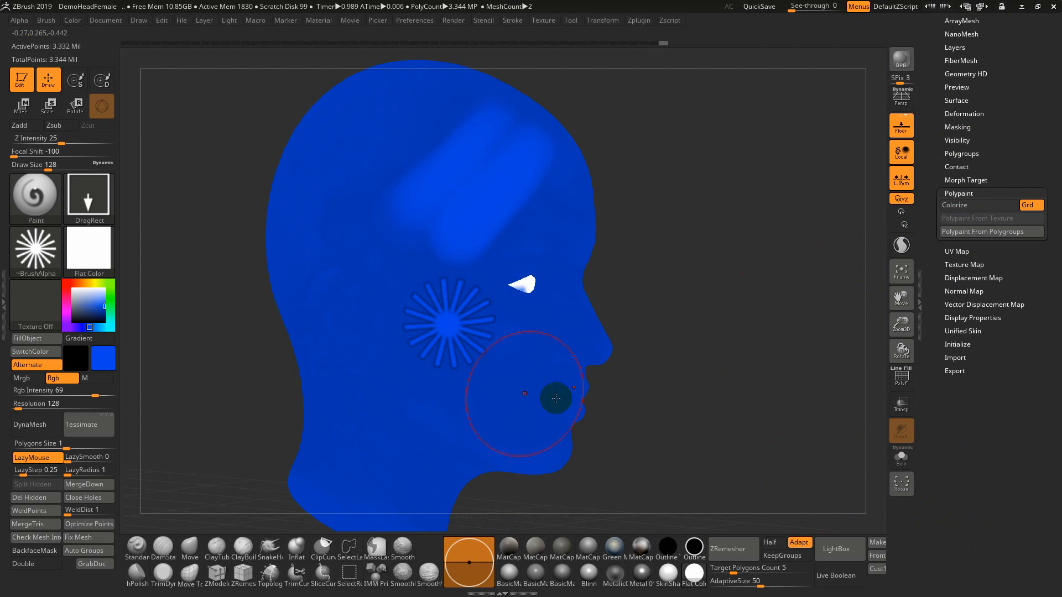
pyautogui.click(72, 289)
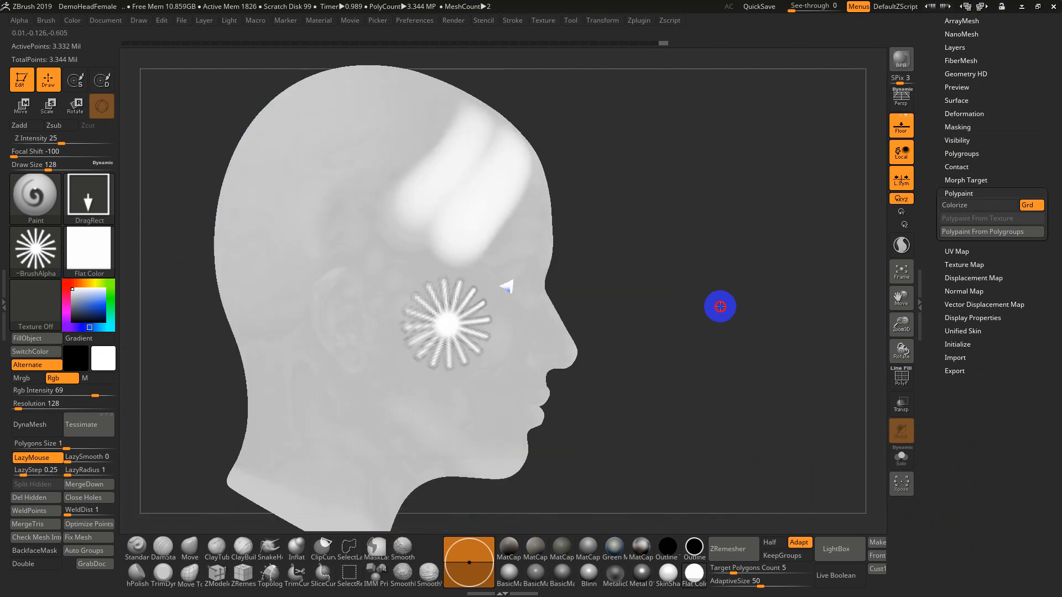
pyautogui.moveTo(720, 306); pyautogui.dragTo(716, 362, button='right')
pyautogui.press('super')
pyautogui.moveTo(731, 256); pyautogui.dragTo(887, 263, button='right')
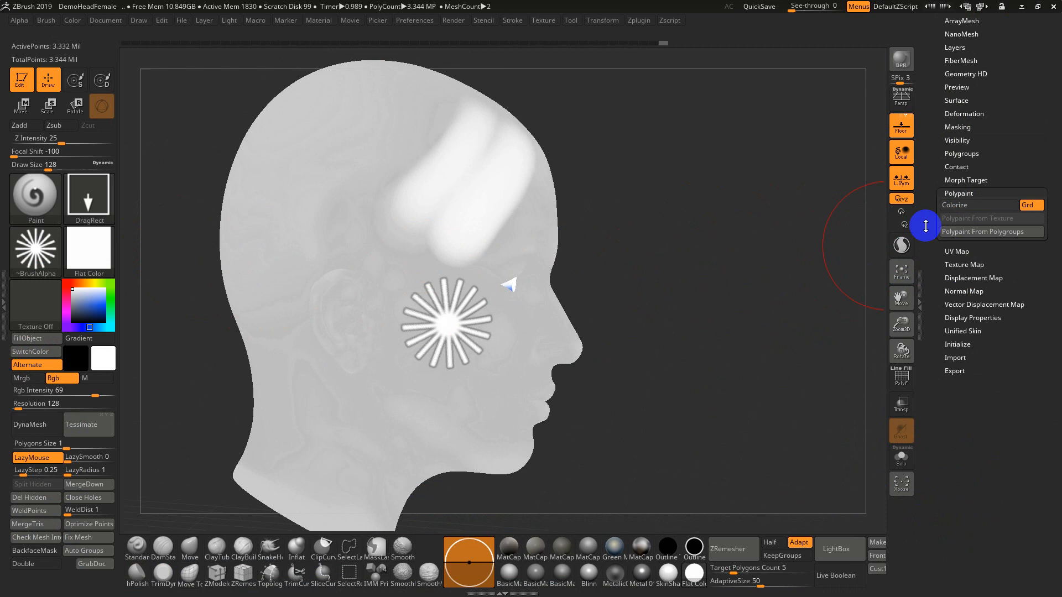
# Step: Turn Colorize back on for the head and clear its saturation mask
pyautogui.click(960, 206)
pyautogui.scroll(1, 937, 166)
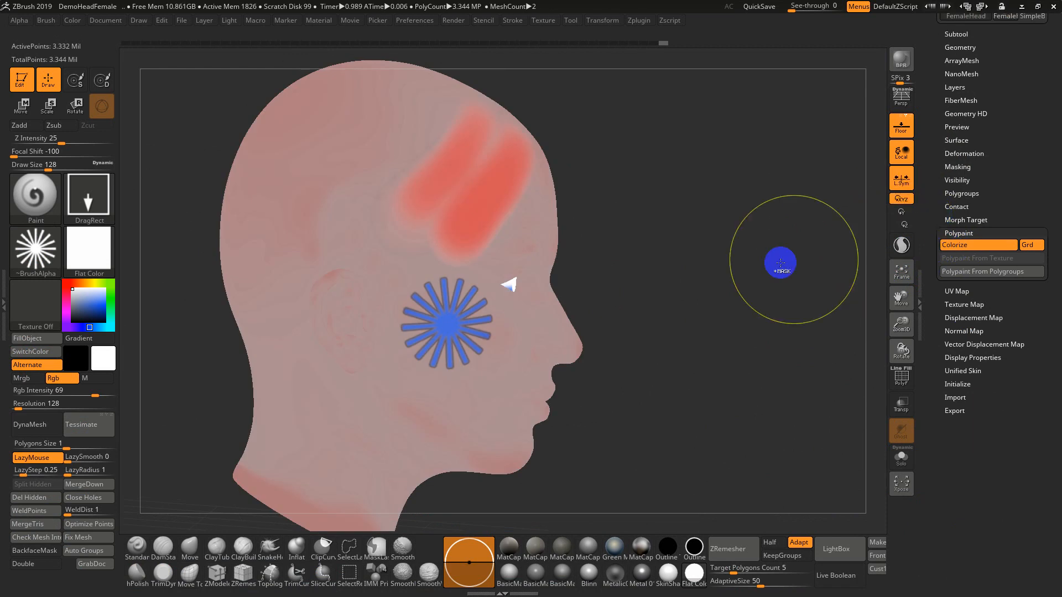
pyautogui.scroll(1, 968, 243)
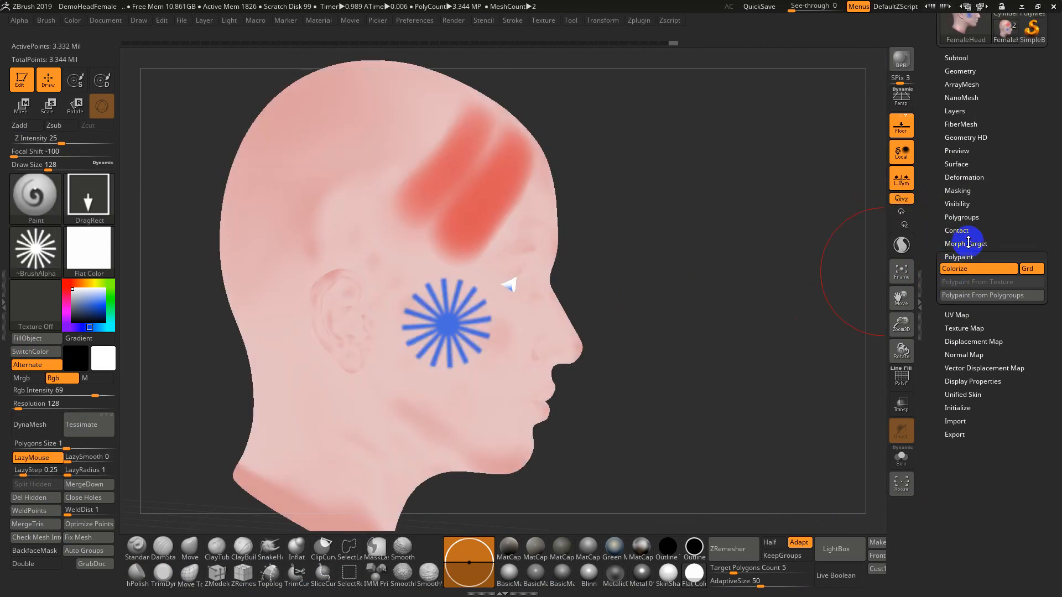
# Step: Mask the head by colour hue and turn off Colorize to inspect the hue mask without the paint
pyautogui.click(963, 196)
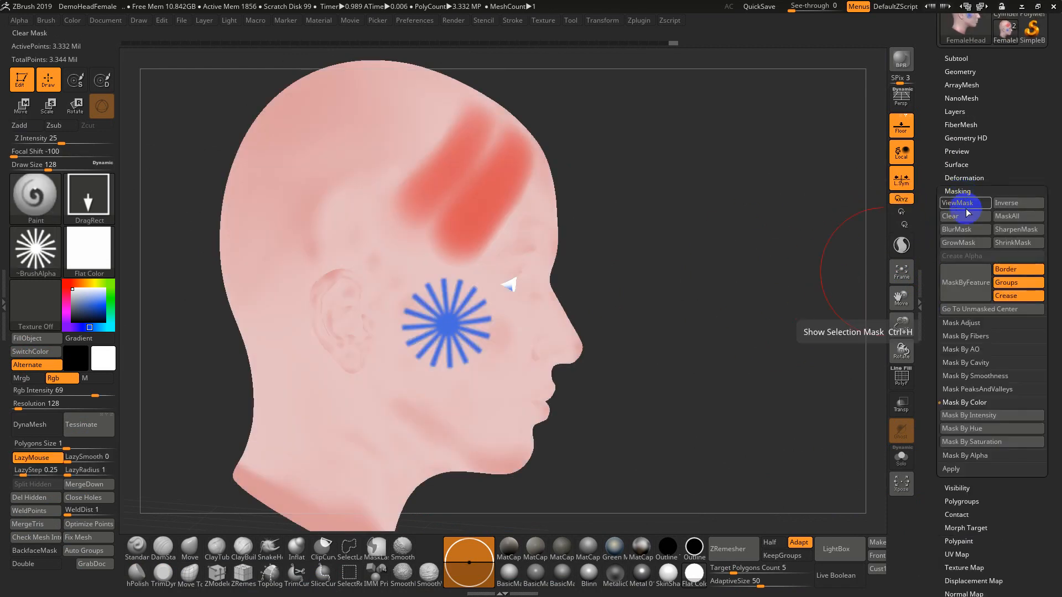
pyautogui.click(990, 434)
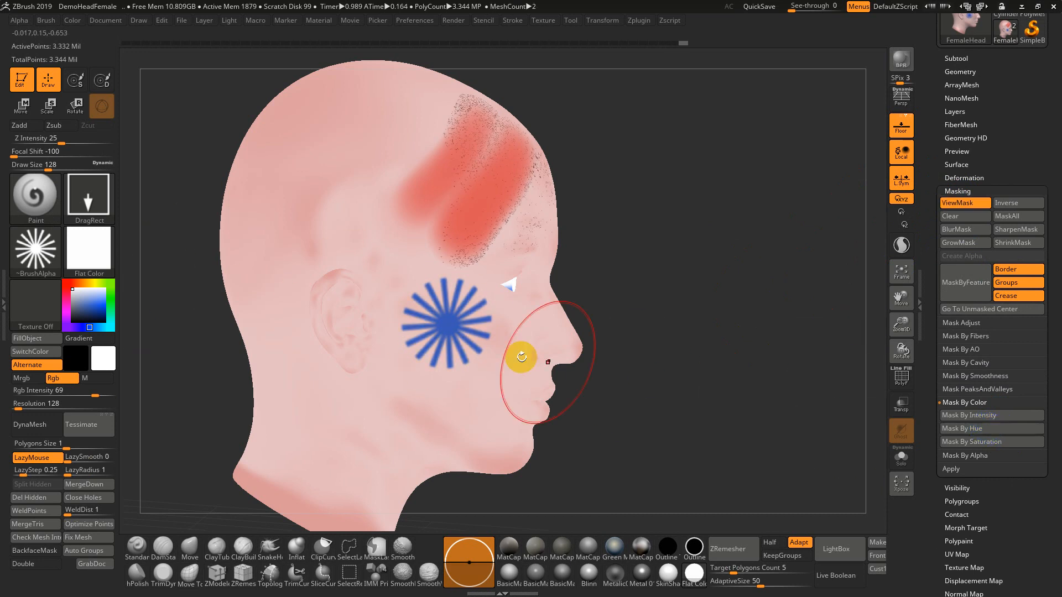
pyautogui.moveTo(936, 433); pyautogui.dragTo(934, 403)
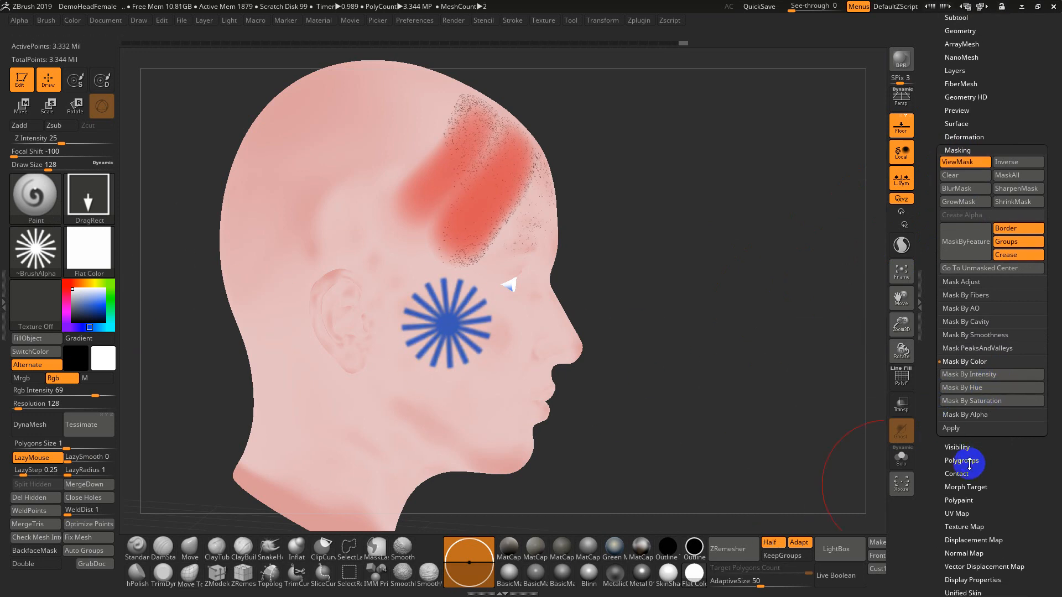
pyautogui.click(961, 500)
pyautogui.click(955, 229)
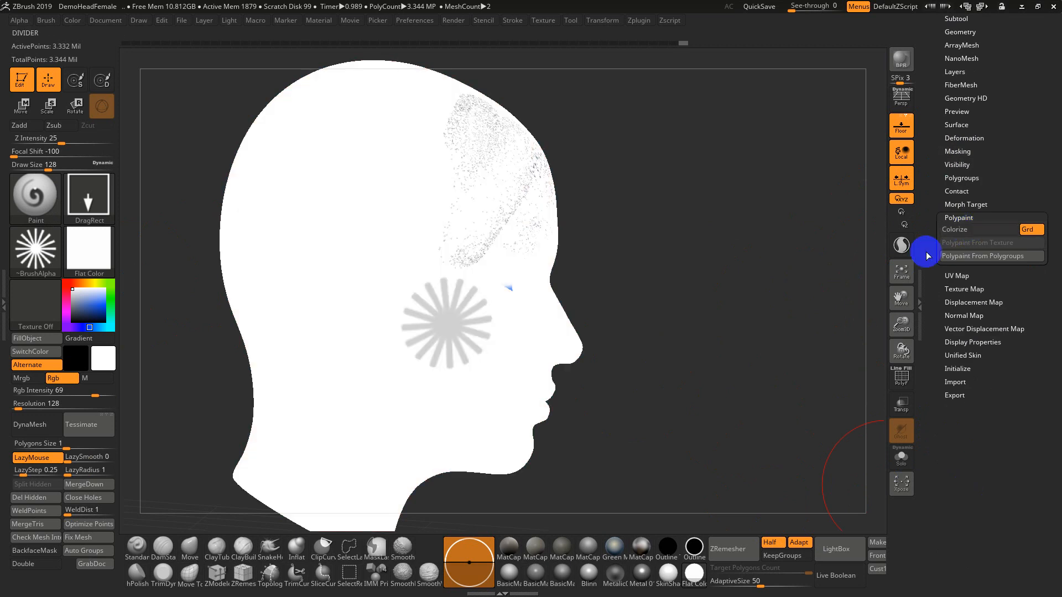
pyautogui.moveTo(738, 313); pyautogui.dragTo(664, 305)
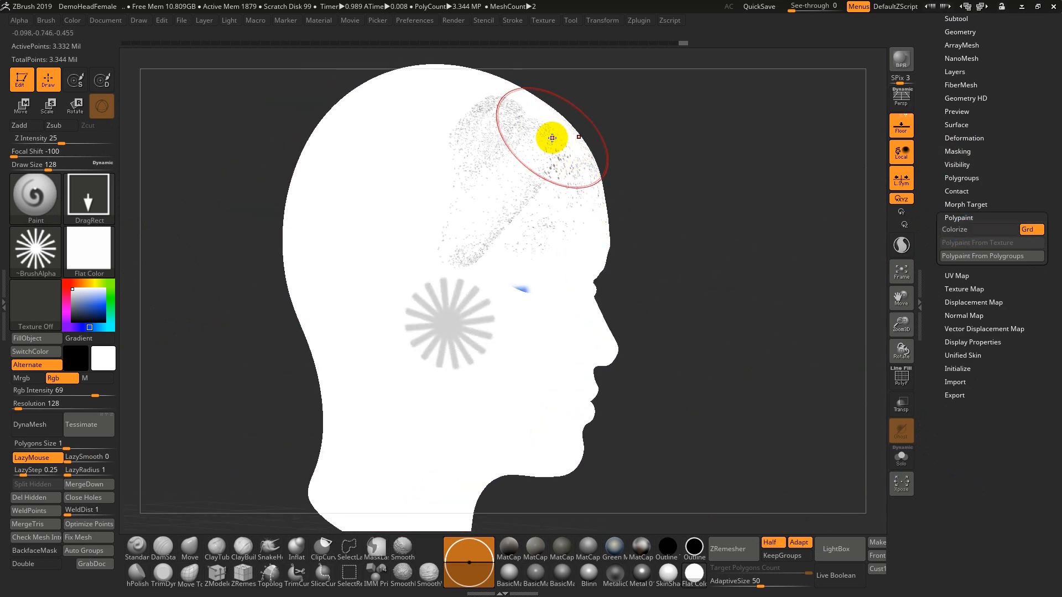
# Step: Set the MaskPen brush to no alpha and the FreeHand stroke
pyautogui.press('ctrl')
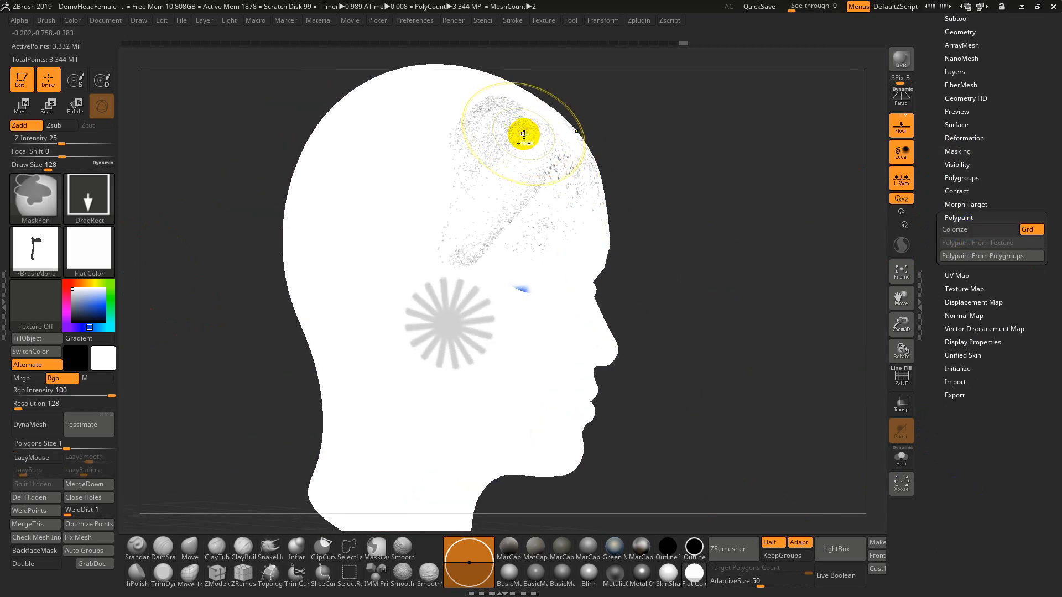
pyautogui.keyDown('ctrl'); pyautogui.click(49, 242); pyautogui.keyUp('ctrl')
pyautogui.keyDown('ctrl'); pyautogui.click(107, 256); pyautogui.keyUp('ctrl')
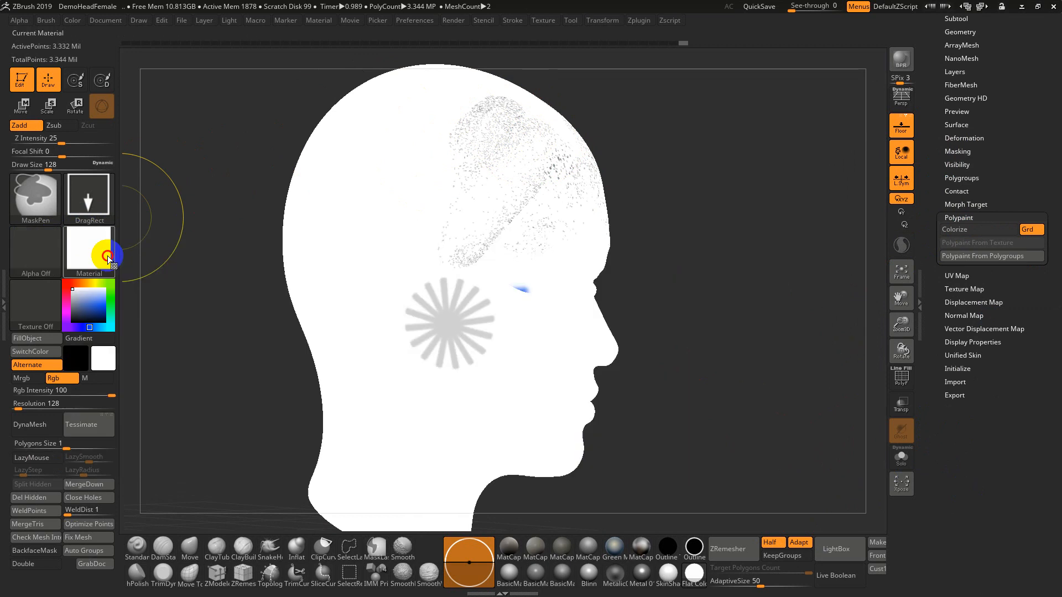
pyautogui.click(107, 204)
pyautogui.keyDown('ctrl'); pyautogui.click(263, 206); pyautogui.keyUp('ctrl')
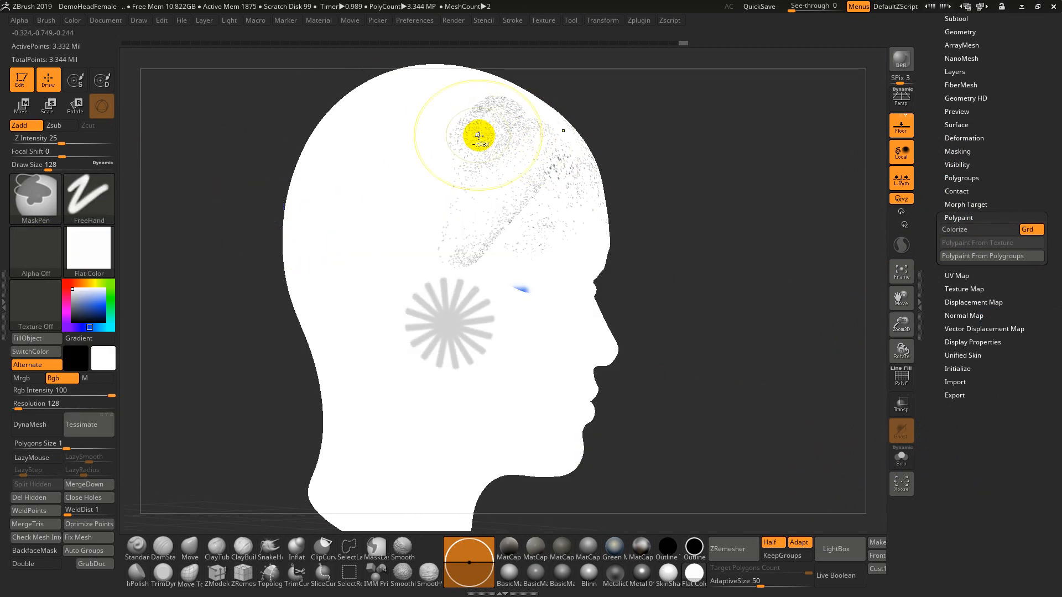
# Step: Erase the stray mask specks from the forehead and temple with the MaskPen brush, keeping the starburst on the cheek masked
pyautogui.moveTo(486, 117)
pyautogui.keyDown('ctrl'); pyautogui.mouseDown()
pyautogui.moveTo(535, 202)
pyautogui.moveTo(468, 186)
pyautogui.moveTo(497, 186)
pyautogui.mouseUp(); pyautogui.keyUp('ctrl')
pyautogui.click(494, 190)
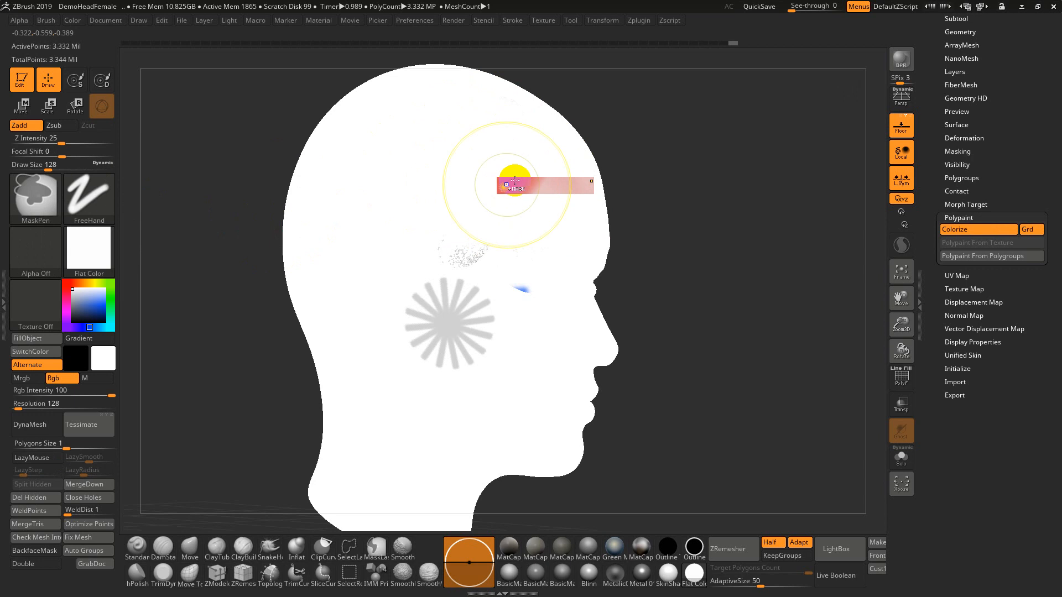
pyautogui.hotkey('ctrl', 'z')
pyautogui.moveTo(644, 204)
pyautogui.mouseDown()
pyautogui.moveTo(675, 211)
pyautogui.moveTo(546, 212)
pyautogui.mouseUp()
pyautogui.press('ctrl')
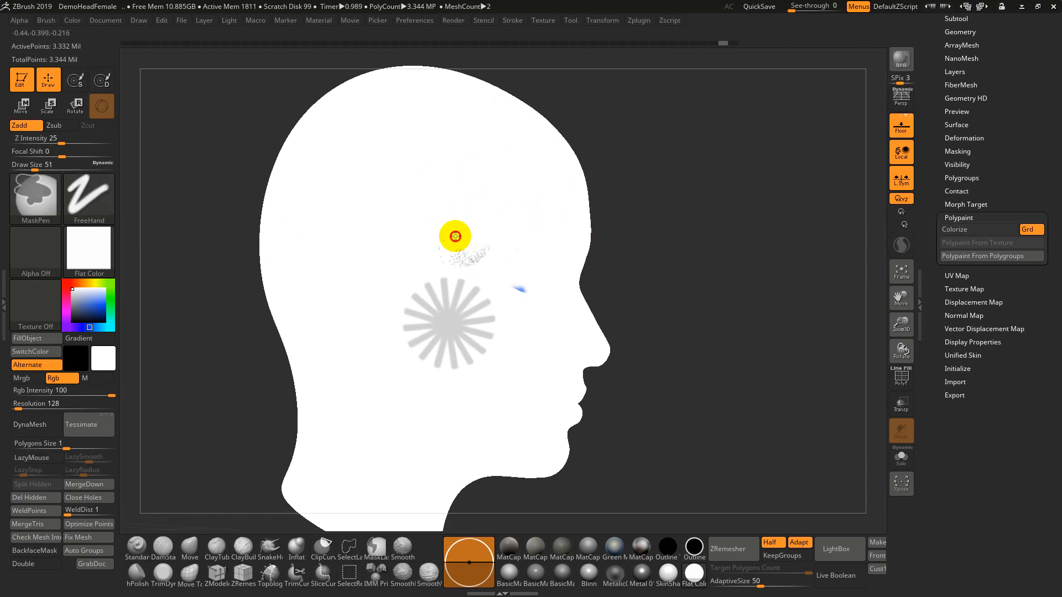
pyautogui.keyDown('ctrl'); pyautogui.moveTo(449, 250); pyautogui.dragTo(496, 258); pyautogui.keyUp('ctrl')
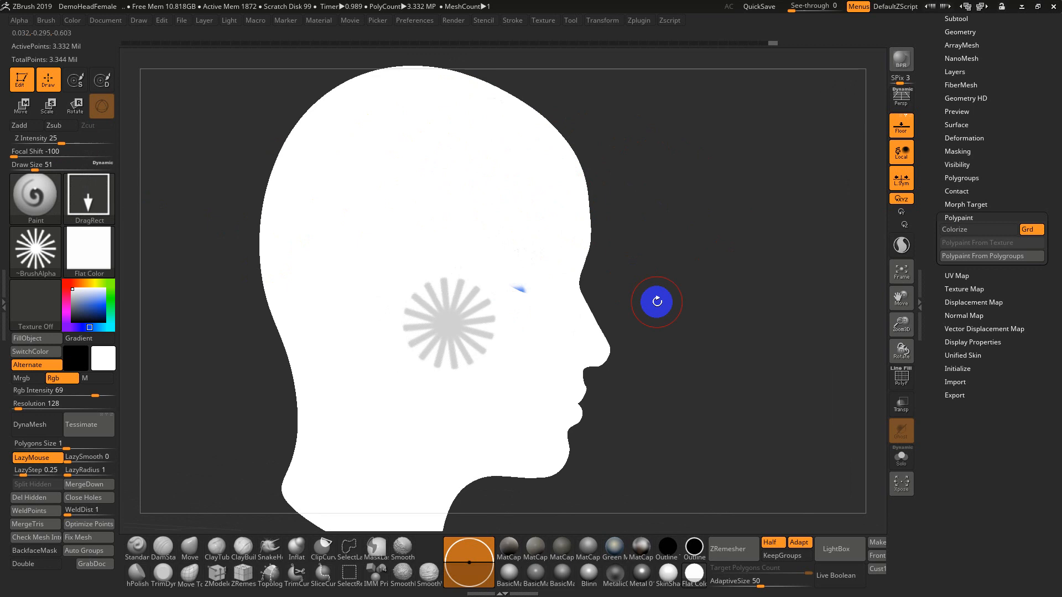
# Step: Invert the head's mask so only the starburst is editable and apply the Green Metallic material to inspect it
pyautogui.keyDown('ctrl'); pyautogui.click(680, 308); pyautogui.keyUp('ctrl')
pyautogui.moveTo(685, 314); pyautogui.dragTo(755, 420)
pyautogui.click(614, 548)
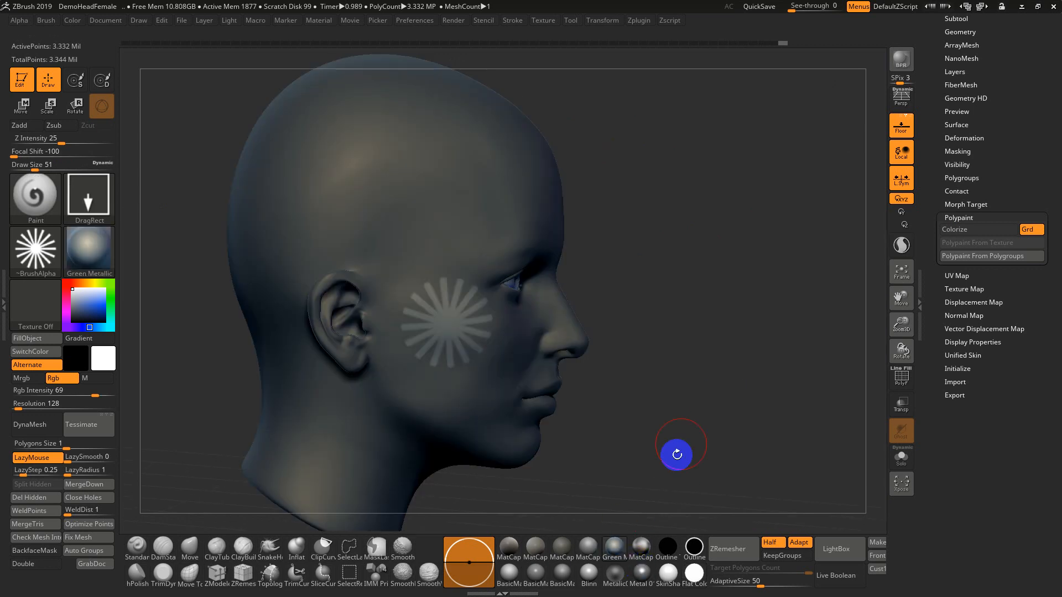
pyautogui.moveTo(675, 451); pyautogui.dragTo(709, 371)
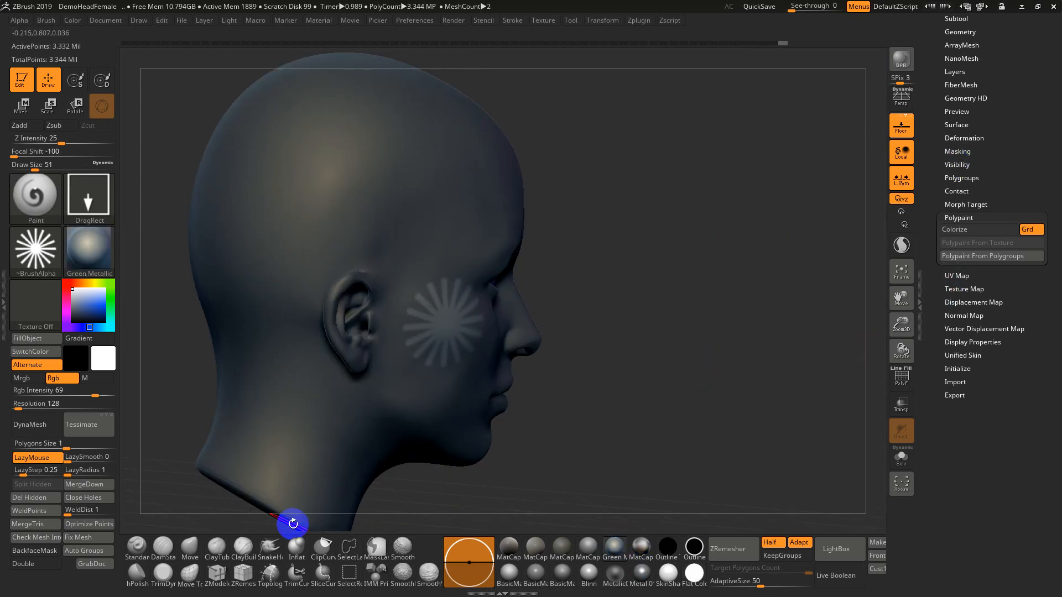
# Step: Try sculpting the unmasked starburst with the Standard brush at draw size 90, and undo the strokes and mask clearing
pyautogui.click(137, 547)
pyautogui.press('s')
pyautogui.moveTo(475, 326); pyautogui.dragTo(472, 326)
pyautogui.moveTo(467, 314)
pyautogui.mouseDown()
pyautogui.moveTo(447, 361)
pyautogui.moveTo(480, 287)
pyautogui.mouseUp()
pyautogui.moveTo(672, 340); pyautogui.dragTo(625, 327)
pyautogui.moveTo(673, 288)
pyautogui.keyDown('ctrl'); pyautogui.mouseDown()
pyautogui.moveTo(652, 395)
pyautogui.moveTo(685, 407)
pyautogui.mouseUp(); pyautogui.keyUp('ctrl')
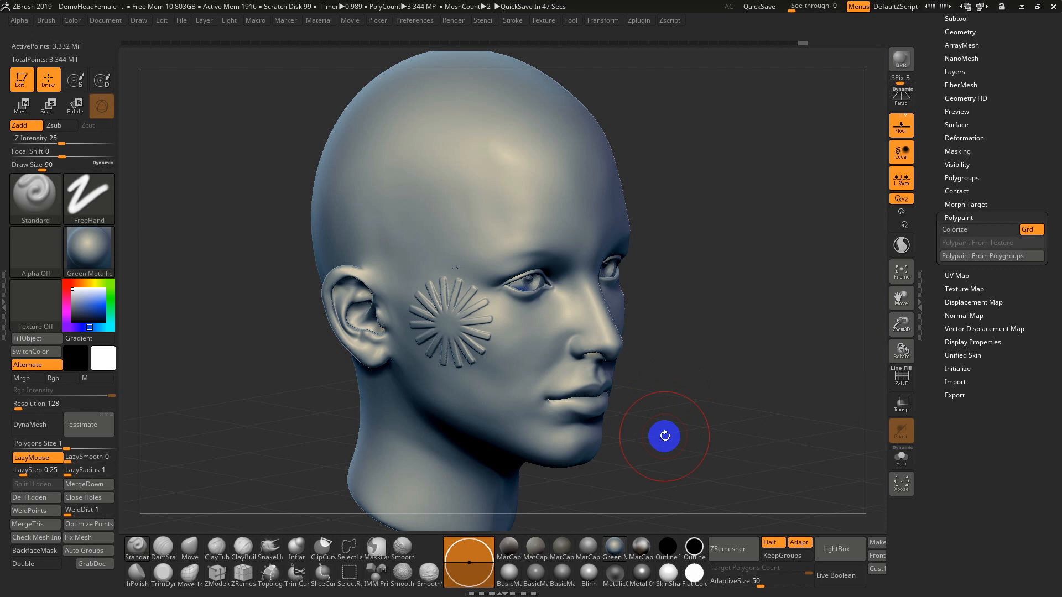
pyautogui.hotkey('ctrl', 'z')
pyautogui.hotkey('ctrl', 'z')
# Step: Try an Inflate deformation of 42 on the unmasked starburst, and undo it together with the mask clearing
pyautogui.moveTo(818, 351); pyautogui.dragTo(725, 332)
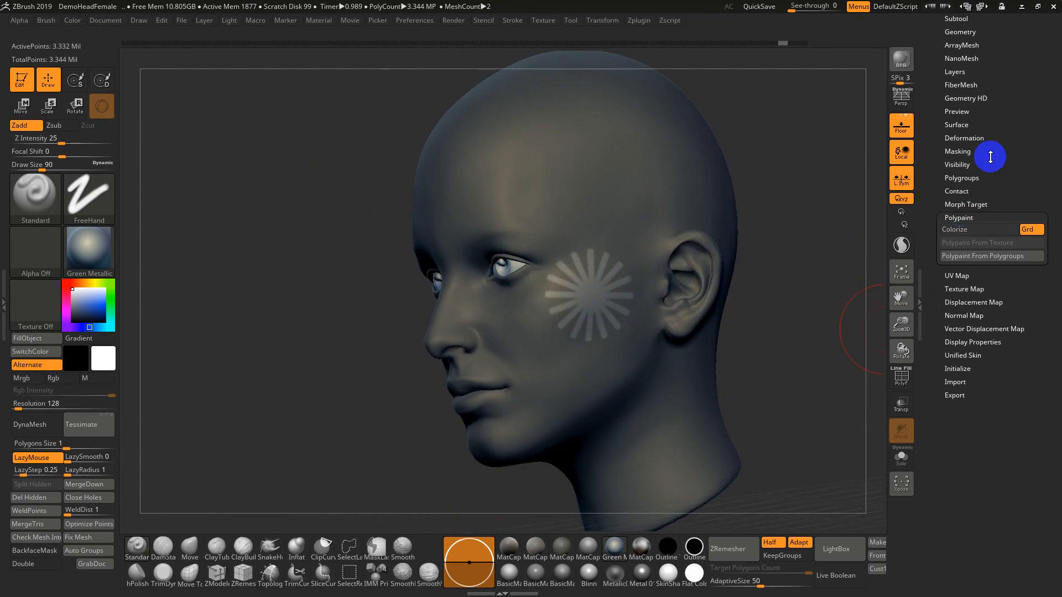
pyautogui.click(968, 138)
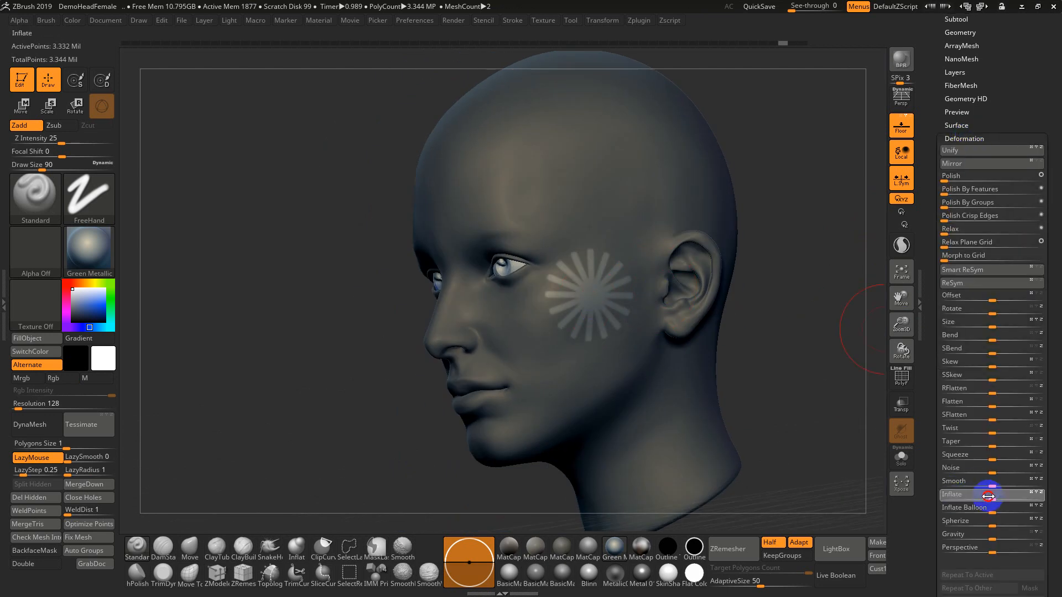
pyautogui.moveTo(972, 491); pyautogui.dragTo(1018, 493)
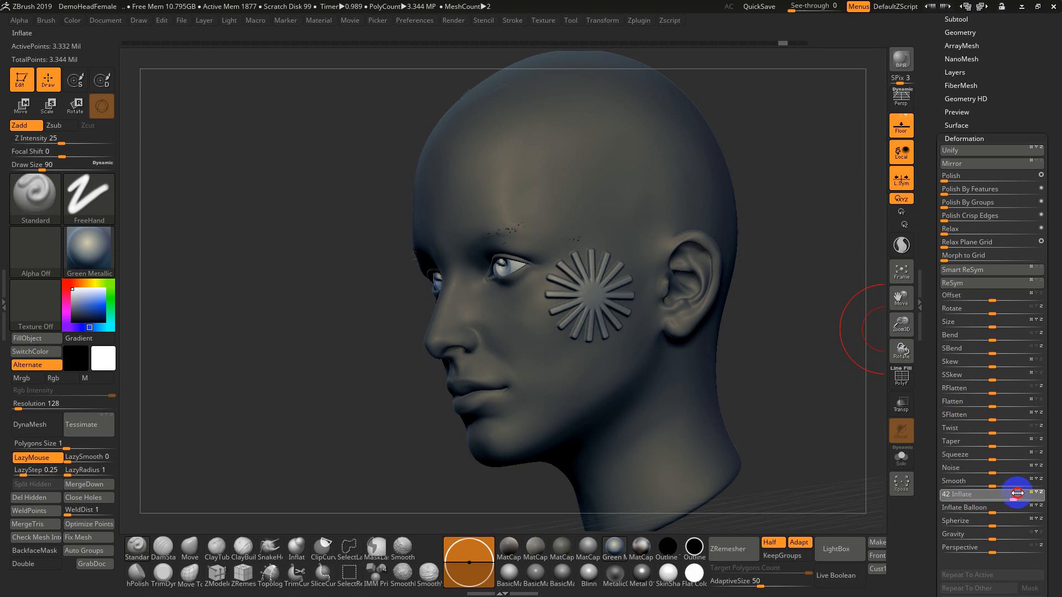
pyautogui.moveTo(791, 317)
pyautogui.mouseDown()
pyautogui.moveTo(814, 315)
pyautogui.moveTo(771, 315)
pyautogui.moveTo(790, 311)
pyautogui.mouseUp()
pyautogui.press('l')
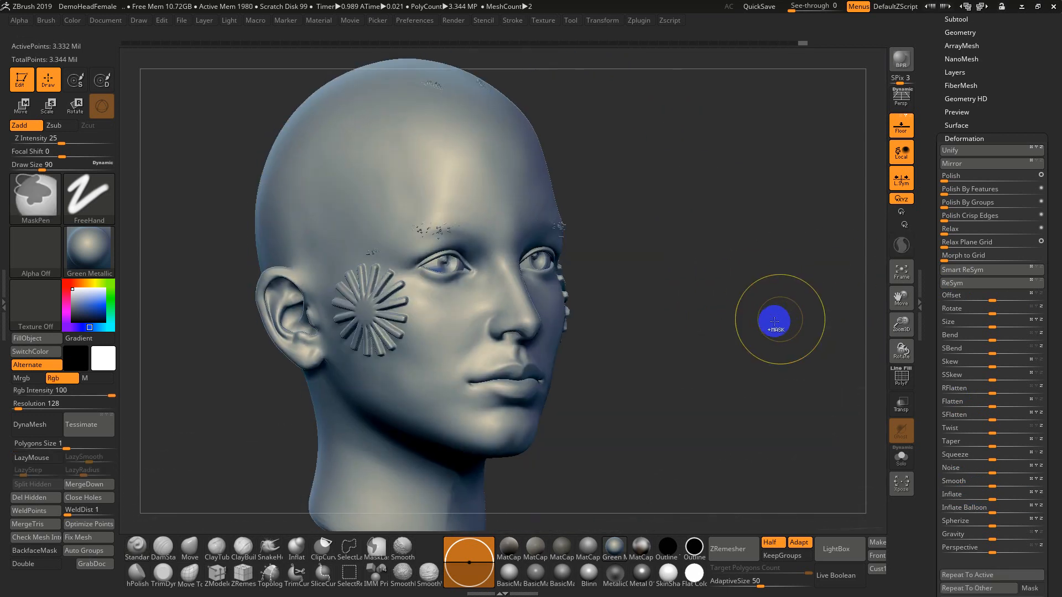
pyautogui.keyDown('alt'); pyautogui.moveTo(744, 337); pyautogui.dragTo(744, 309); pyautogui.keyUp('alt')
pyautogui.hotkey('ctrl', 'z')
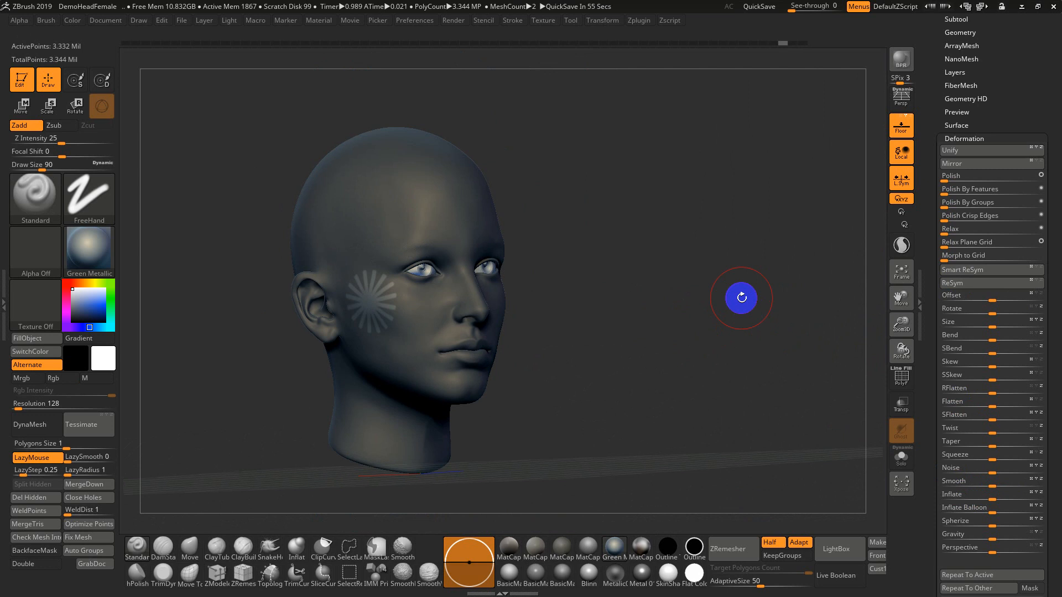
# Step: Switch to Photoshop, create a white 1920 x 1040 px document at 72 ppi and activate the Brush tool
pyautogui.press('super')
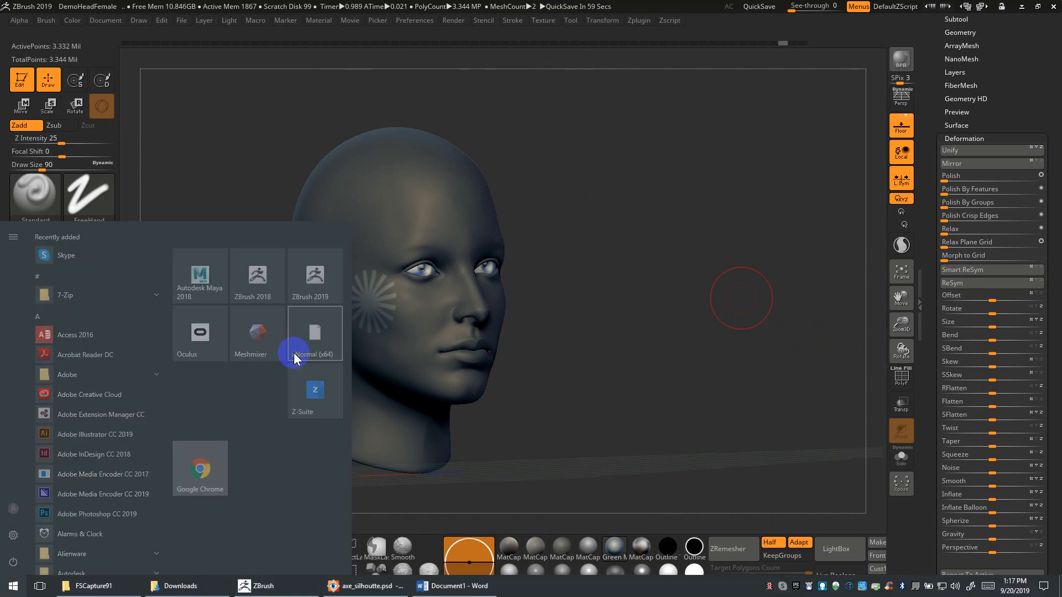
pyautogui.write('photo')
pyautogui.press('Return')
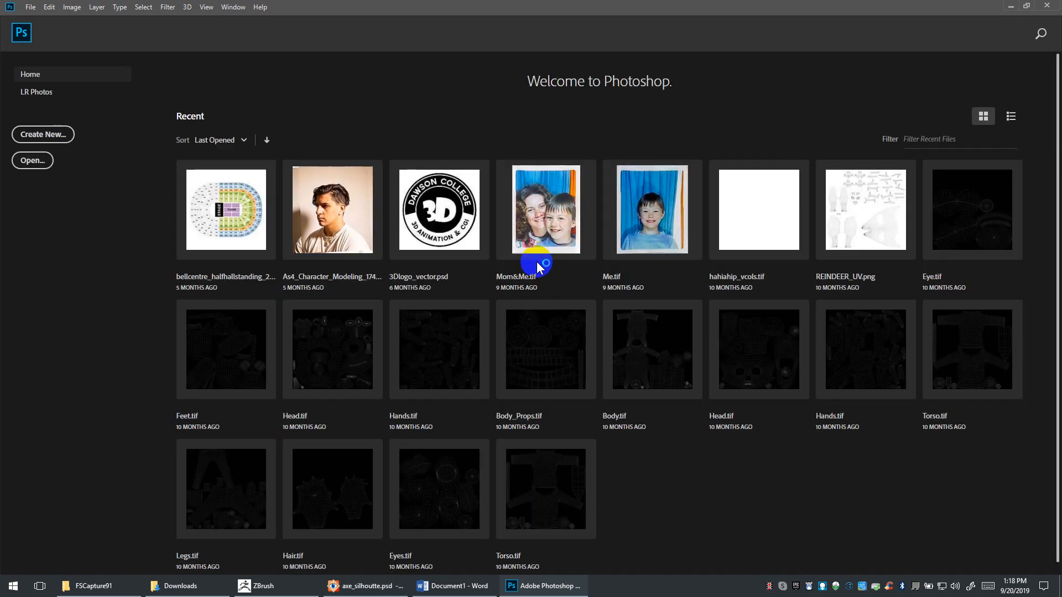
pyautogui.click(42, 133)
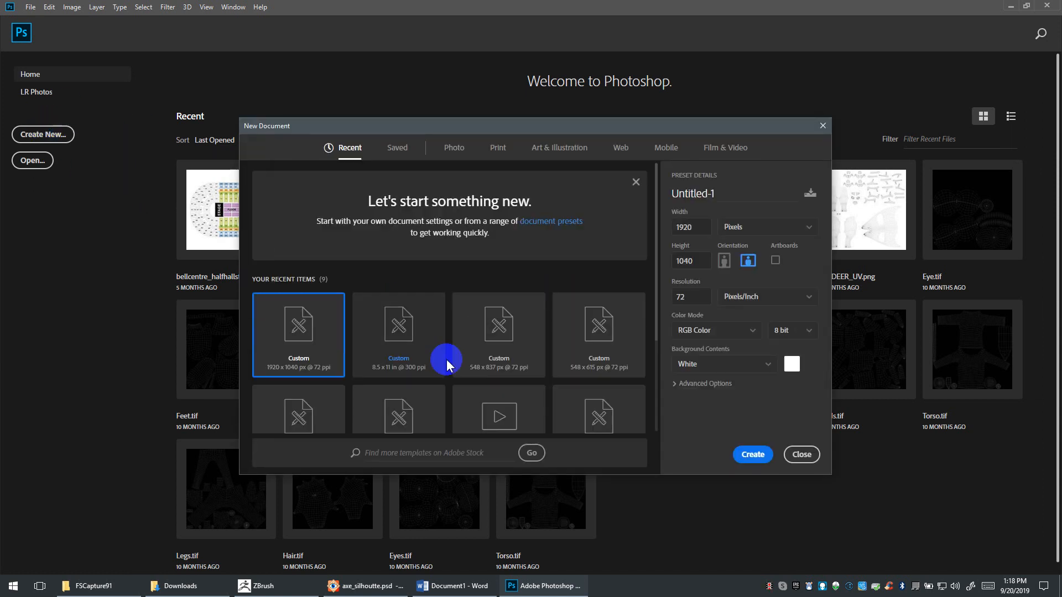
pyautogui.click(731, 455)
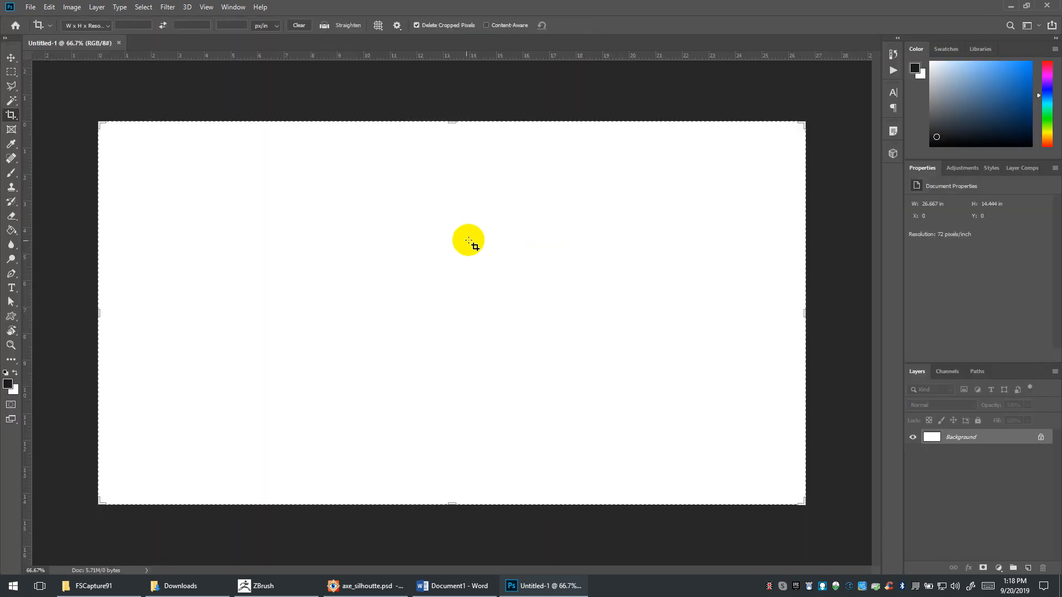
pyautogui.press('a')
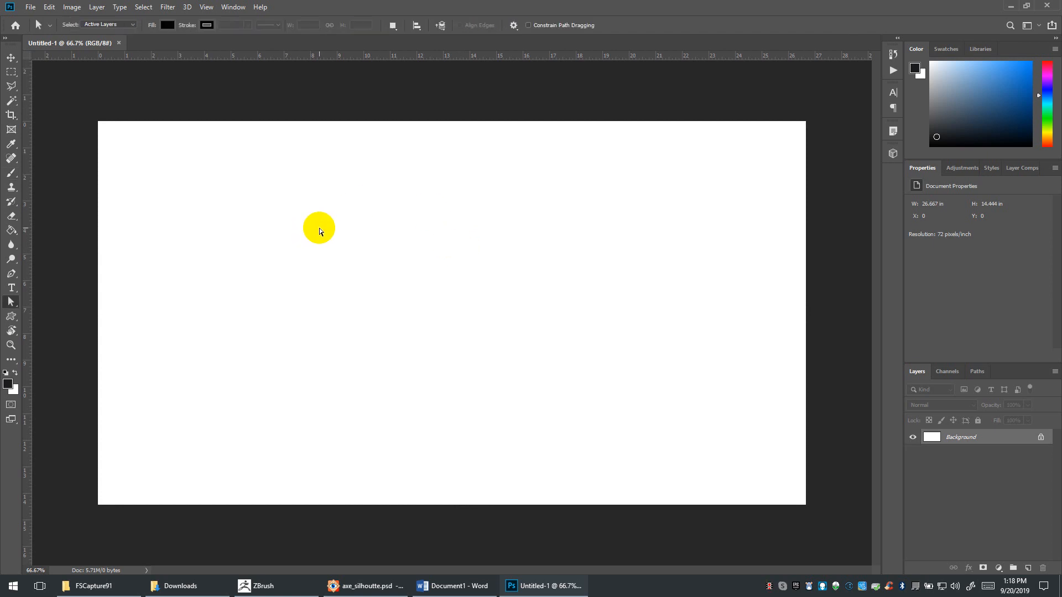
pyautogui.press('b')
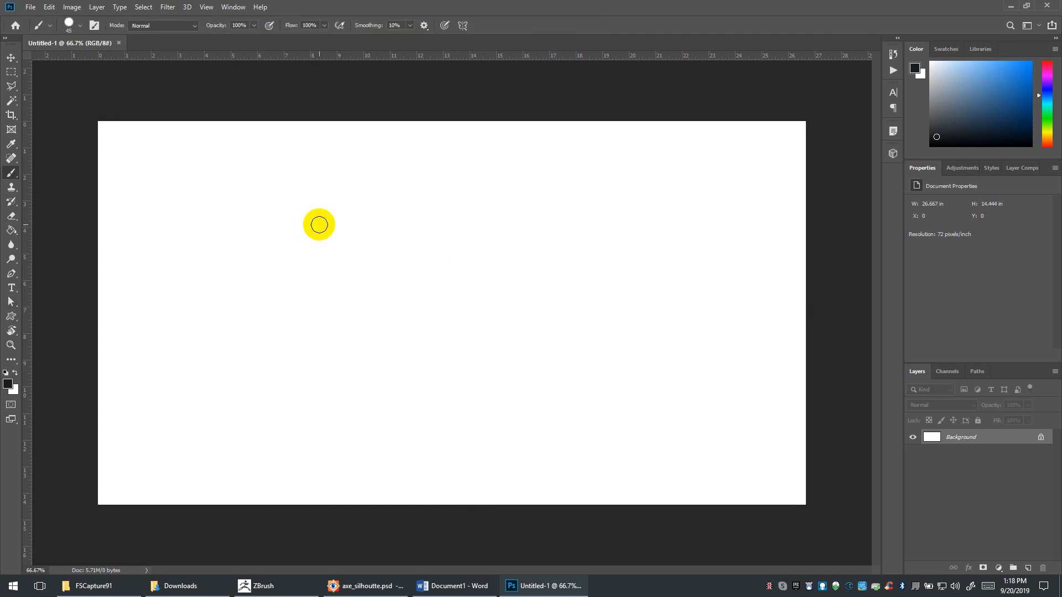
pyautogui.moveTo(282, 169); pyautogui.dragTo(317, 288)
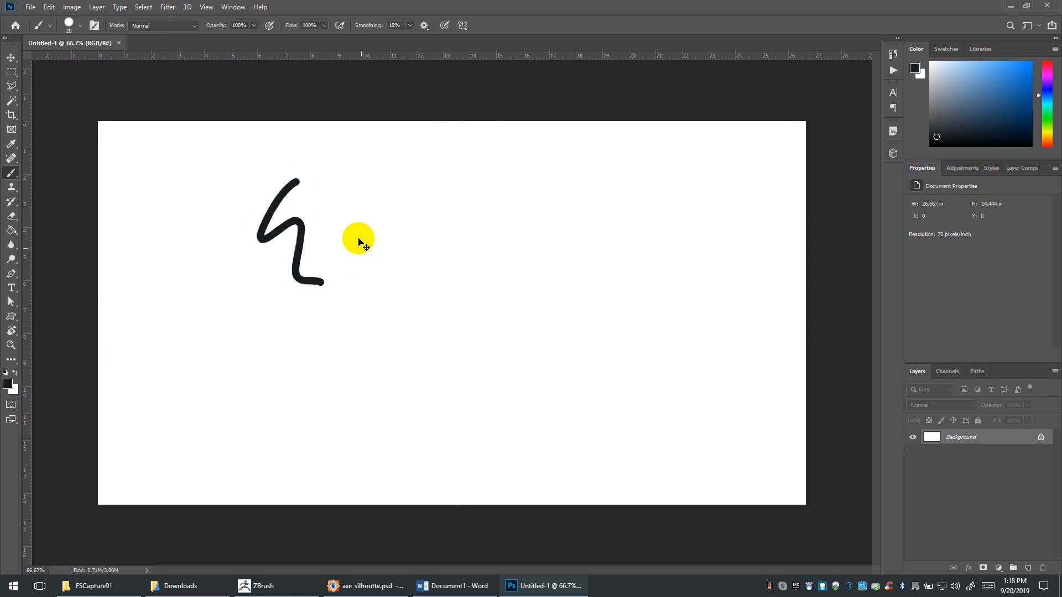
pyautogui.hotkey('ctrl', 'z')
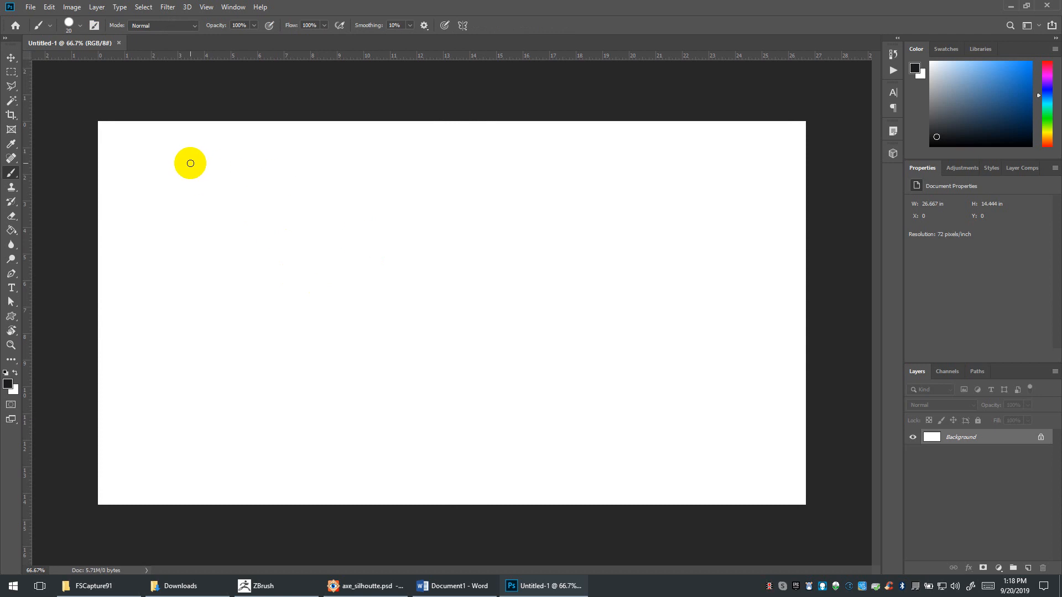
pyautogui.moveTo(190, 168); pyautogui.dragTo(185, 169)
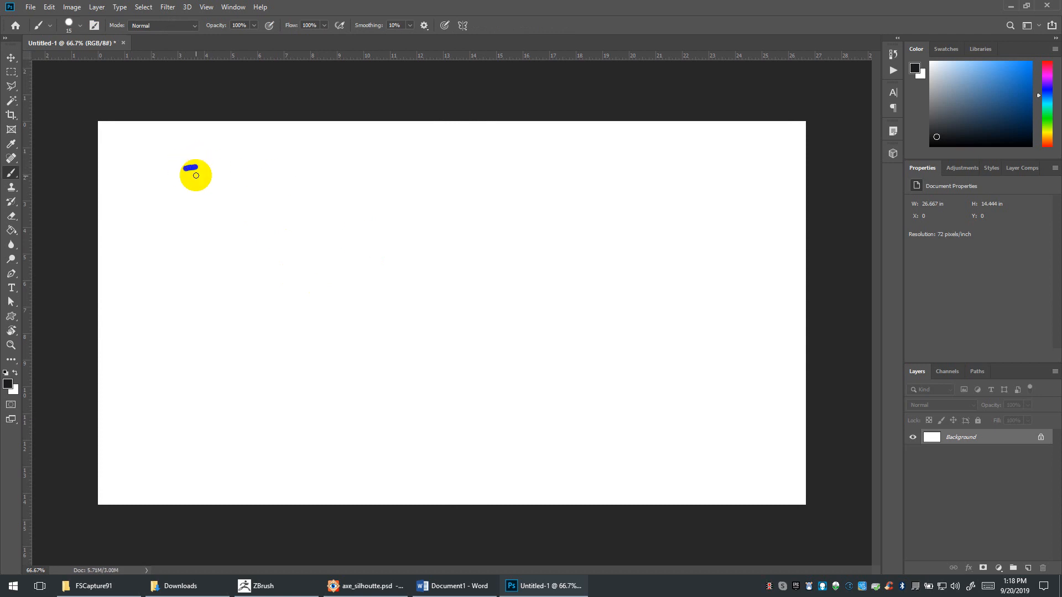
pyautogui.hotkey('ctrl', 'z')
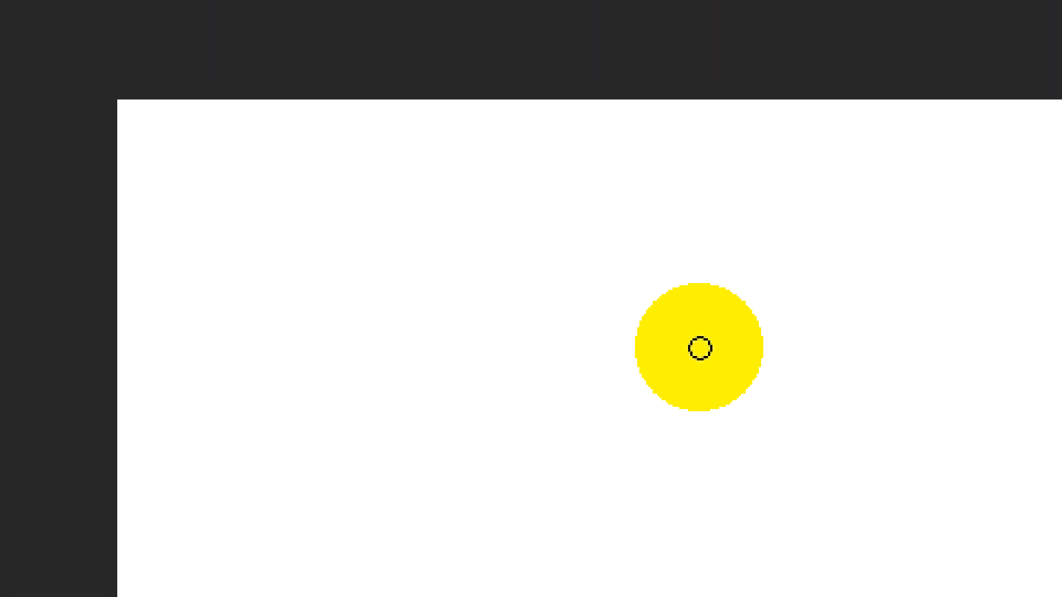
pyautogui.press('alt')
pyautogui.hotkey('shift', 'BackSpace')
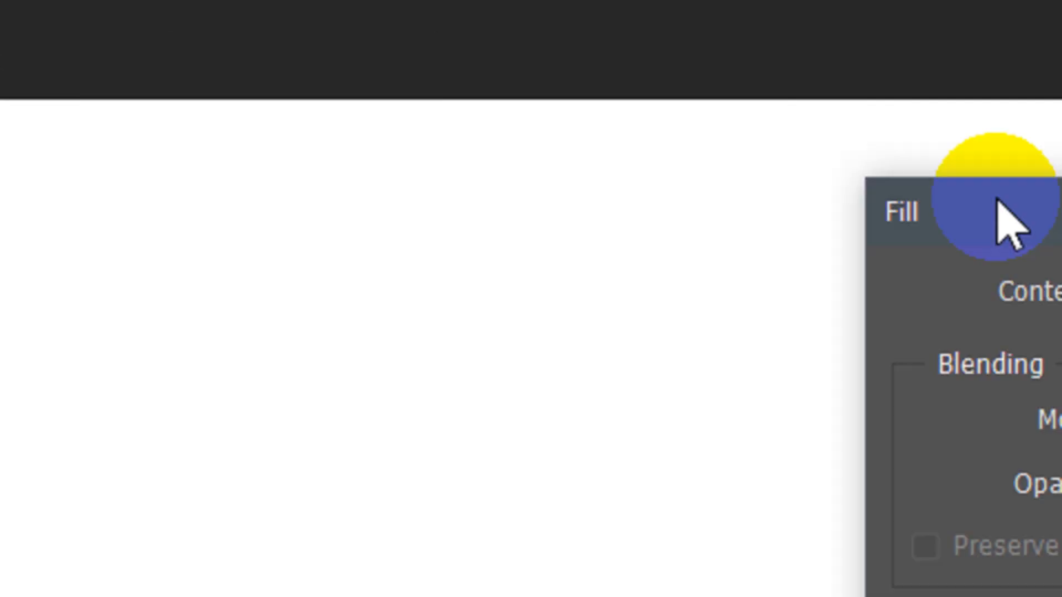
pyautogui.click(842, 387)
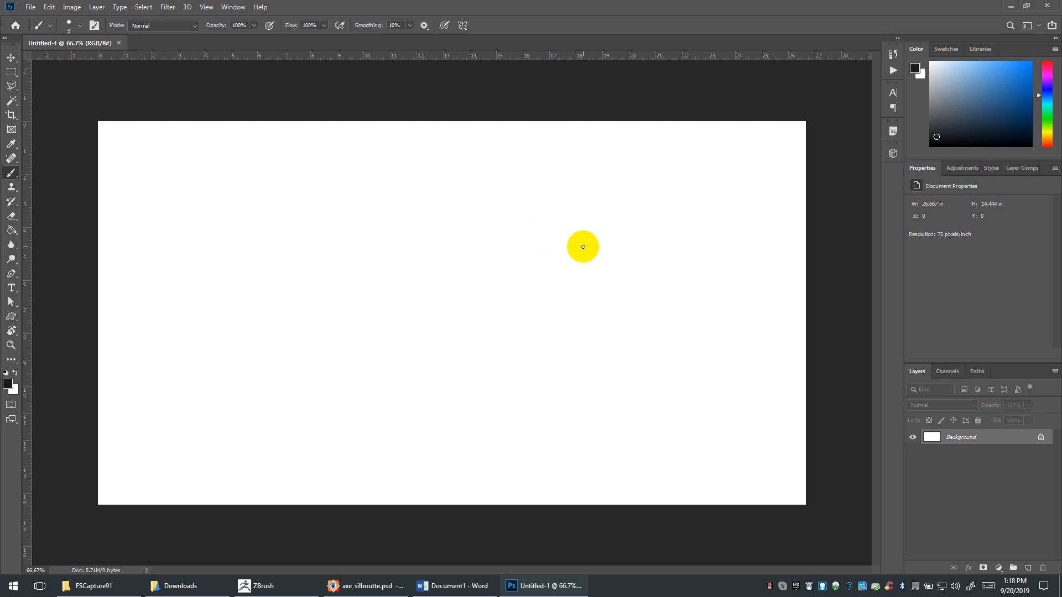
# Step: Handwrite "Polypaint" in black near the canvas's upper left corner with a 9 px brush, followed by an arrow pointing right
pyautogui.moveTo(190, 184)
pyautogui.mouseDown()
pyautogui.moveTo(200, 225)
pyautogui.moveTo(200, 202)
pyautogui.moveTo(227, 224)
pyautogui.moveTo(242, 217)
pyautogui.mouseUp()
pyautogui.click(215, 216)
pyautogui.moveTo(249, 205)
pyautogui.mouseDown()
pyautogui.moveTo(251, 231)
pyautogui.moveTo(268, 226)
pyautogui.mouseUp()
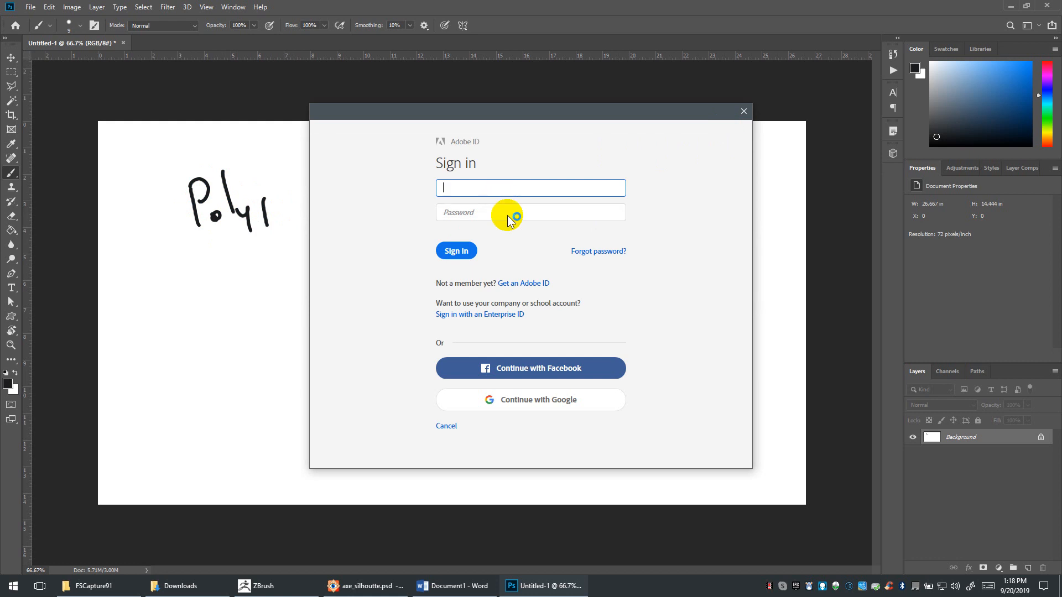
pyautogui.click(492, 314)
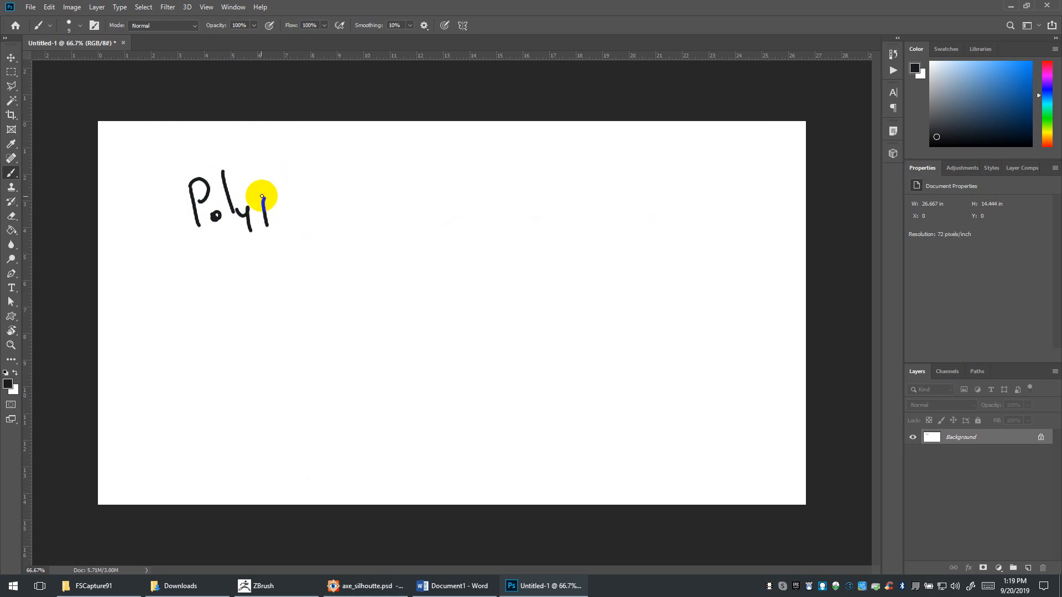
pyautogui.moveTo(262, 198); pyautogui.dragTo(314, 203)
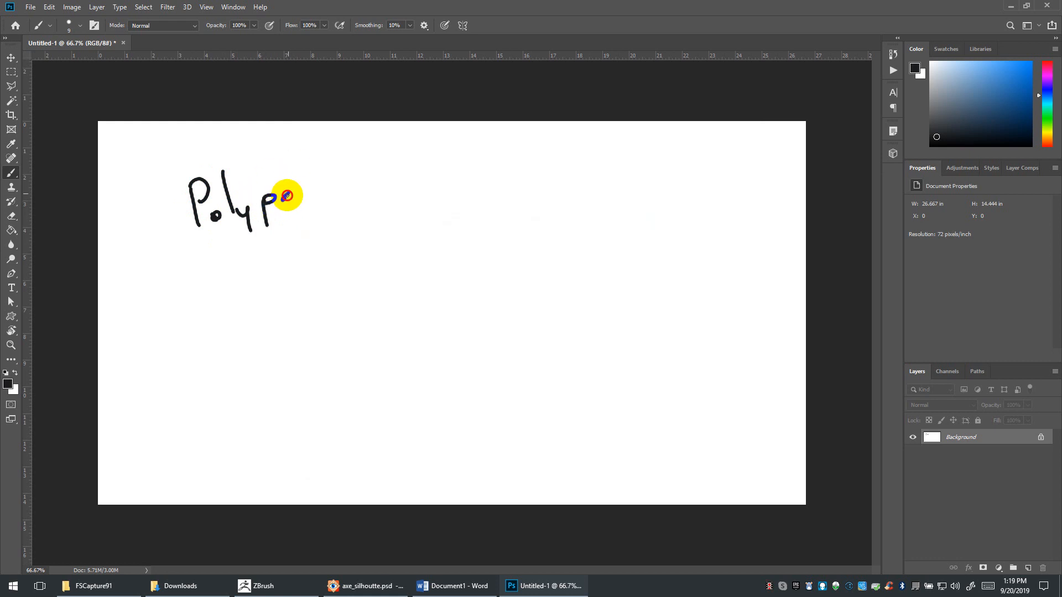
pyautogui.click(297, 198)
pyautogui.click(297, 183)
pyautogui.moveTo(322, 170)
pyautogui.mouseDown()
pyautogui.moveTo(323, 208)
pyautogui.moveTo(331, 190)
pyautogui.moveTo(463, 193)
pyautogui.mouseUp()
pyautogui.moveTo(442, 180); pyautogui.dragTo(451, 197)
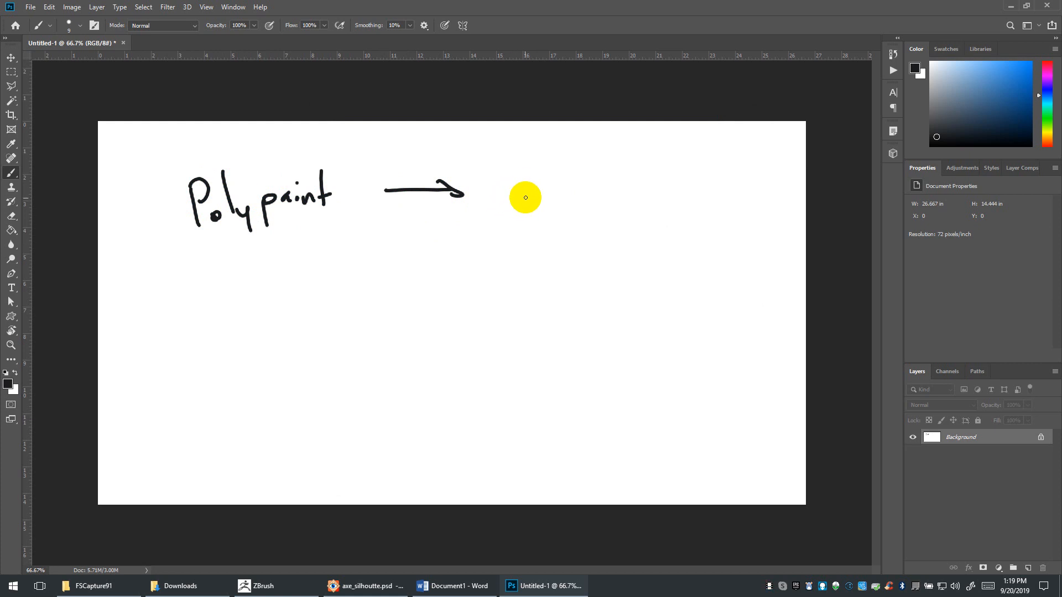
# Step: Handwrite "UV text" beyond the arrow and add a second arrowhead pointing back to "Polypaint"
pyautogui.moveTo(526, 154); pyautogui.dragTo(558, 161)
pyautogui.moveTo(555, 169)
pyautogui.mouseDown()
pyautogui.moveTo(581, 168)
pyautogui.moveTo(610, 203)
pyautogui.mouseUp()
pyautogui.moveTo(604, 186); pyautogui.dragTo(634, 194)
pyautogui.moveTo(642, 180)
pyautogui.mouseDown()
pyautogui.moveTo(652, 197)
pyautogui.moveTo(636, 195)
pyautogui.mouseUp()
pyautogui.moveTo(665, 163)
pyautogui.mouseDown()
pyautogui.moveTo(661, 195)
pyautogui.moveTo(674, 182)
pyautogui.mouseUp()
pyautogui.moveTo(400, 177)
pyautogui.mouseDown()
pyautogui.moveTo(379, 187)
pyautogui.moveTo(407, 200)
pyautogui.mouseUp()
pyautogui.moveTo(274, 219); pyautogui.dragTo(269, 226)
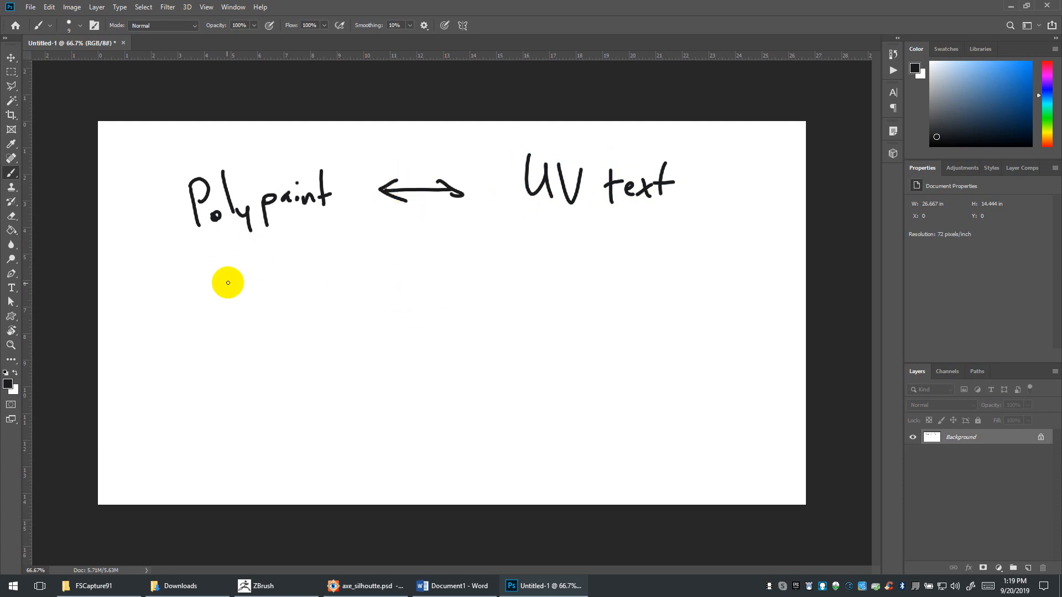
# Step: Handwrite "Hi Poly" beneath "Polypaint" on the canvas
pyautogui.moveTo(200, 247)
pyautogui.mouseDown()
pyautogui.moveTo(201, 286)
pyautogui.moveTo(215, 266)
pyautogui.mouseUp()
pyautogui.moveTo(216, 246); pyautogui.dragTo(224, 287)
pyautogui.click(225, 257)
pyautogui.moveTo(270, 250)
pyautogui.mouseDown()
pyautogui.moveTo(271, 293)
pyautogui.moveTo(273, 273)
pyautogui.moveTo(302, 293)
pyautogui.moveTo(318, 285)
pyautogui.mouseUp()
pyautogui.moveTo(323, 270); pyautogui.dragTo(322, 303)
pyautogui.moveTo(285, 281); pyautogui.dragTo(285, 283)
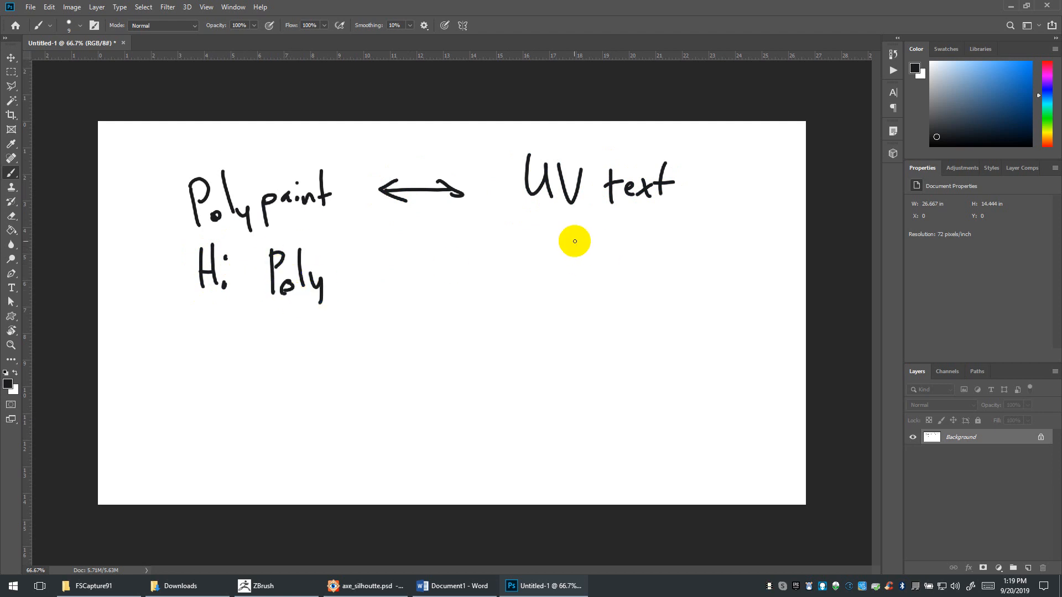
# Step: Handwrite "Low Poly" beneath "UV text" on the canvas
pyautogui.moveTo(551, 227)
pyautogui.mouseDown()
pyautogui.moveTo(581, 263)
pyautogui.moveTo(591, 256)
pyautogui.mouseUp()
pyautogui.moveTo(598, 253)
pyautogui.mouseDown()
pyautogui.moveTo(646, 265)
pyautogui.moveTo(648, 248)
pyautogui.mouseUp()
pyautogui.moveTo(659, 259); pyautogui.dragTo(662, 259)
pyautogui.moveTo(679, 225); pyautogui.dragTo(697, 297)
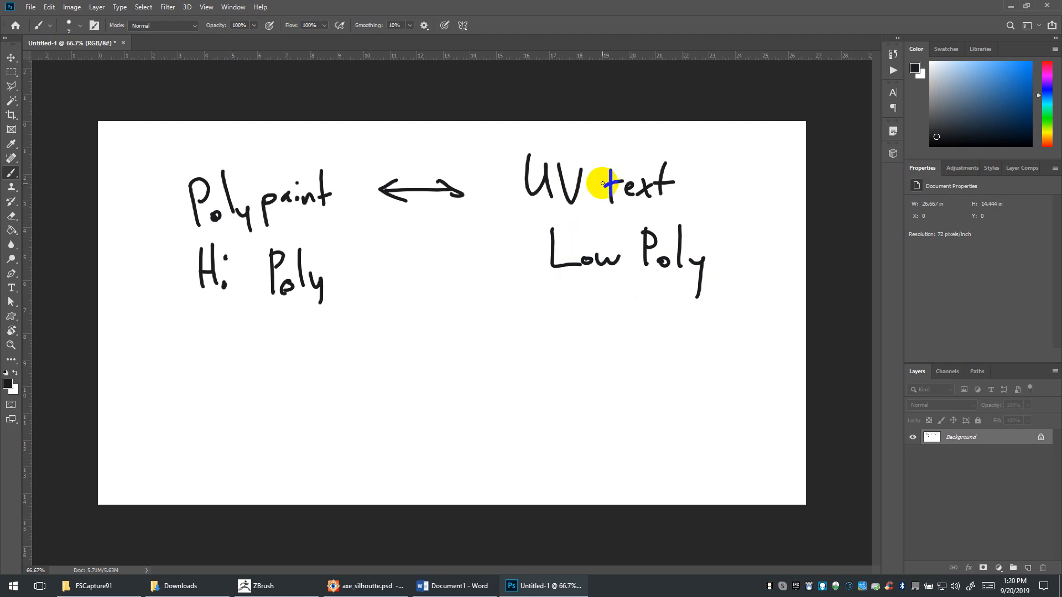
# Step: Draw a downward arrow below "Low Poly" and handwrite "Divide to HP" beneath it
pyautogui.moveTo(601, 280); pyautogui.dragTo(601, 312)
pyautogui.moveTo(591, 298)
pyautogui.mouseDown()
pyautogui.moveTo(612, 296)
pyautogui.moveTo(574, 350)
pyautogui.moveTo(626, 337)
pyautogui.moveTo(648, 349)
pyautogui.mouseUp()
pyautogui.moveTo(579, 373); pyautogui.dragTo(593, 370)
pyautogui.moveTo(588, 360)
pyautogui.mouseDown()
pyautogui.moveTo(586, 383)
pyautogui.moveTo(659, 360)
pyautogui.moveTo(670, 387)
pyautogui.moveTo(699, 373)
pyautogui.moveTo(698, 382)
pyautogui.mouseUp()
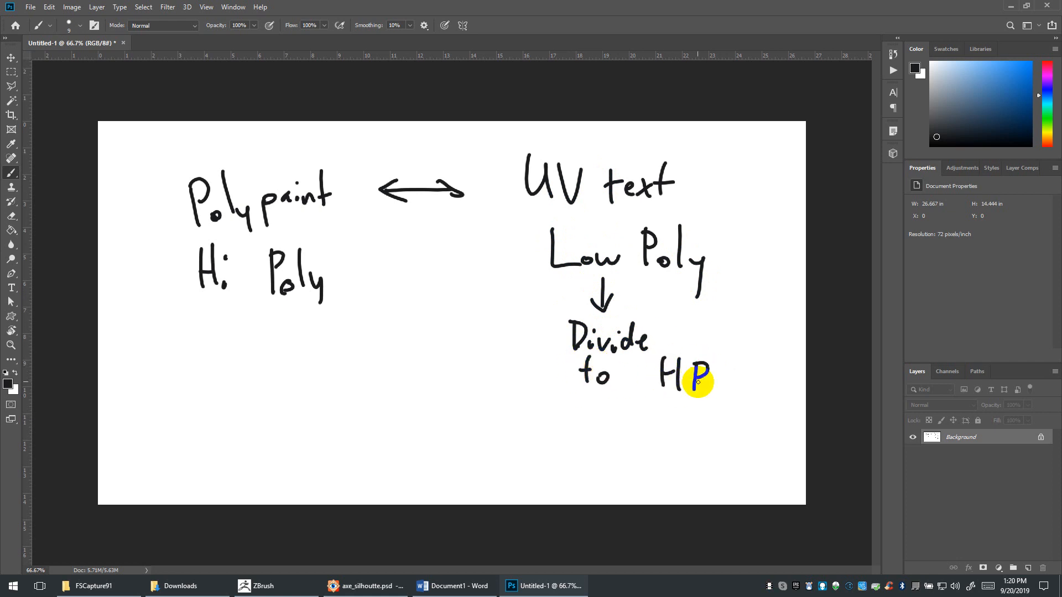
# Step: Draw a diagonal double-headed arrow linking "Divide to HP" with the "Hi Poly" side of the diagram
pyautogui.moveTo(554, 344)
pyautogui.mouseDown()
pyautogui.moveTo(427, 291)
pyautogui.moveTo(456, 292)
pyautogui.mouseUp()
pyautogui.moveTo(534, 328); pyautogui.dragTo(543, 356)
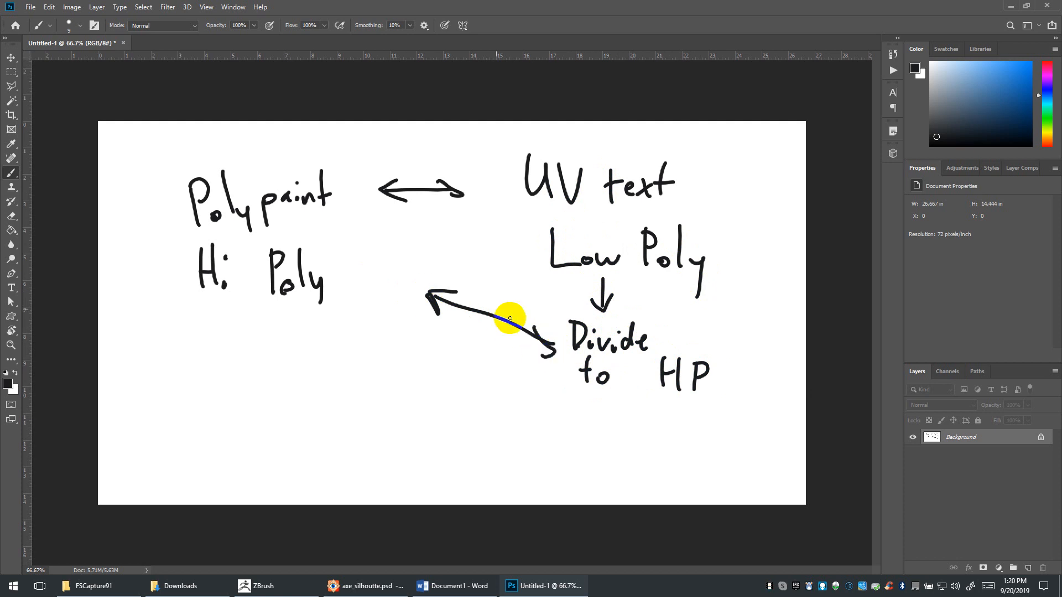
pyautogui.click(345, 192)
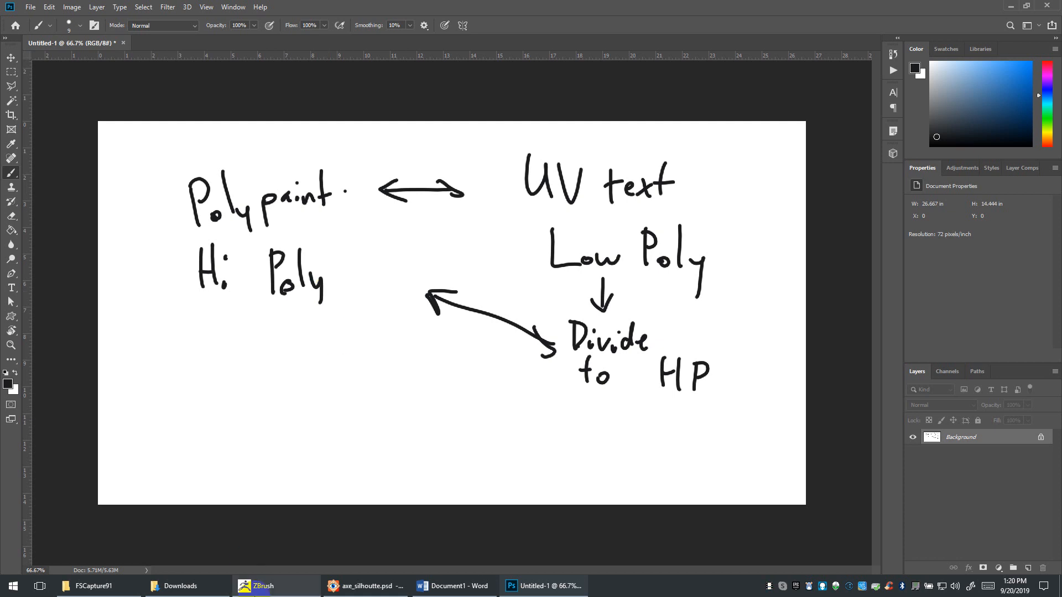
# Step: Switch to ZBrush and load the Earthquake character project from the DemoProjects folder
pyautogui.click(284, 583)
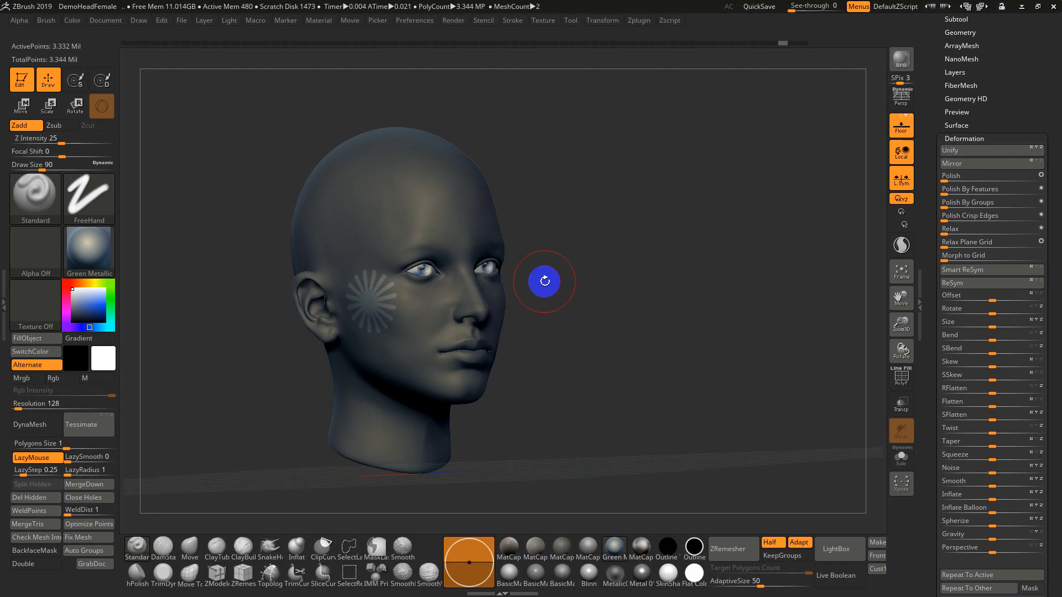
pyautogui.press(',')
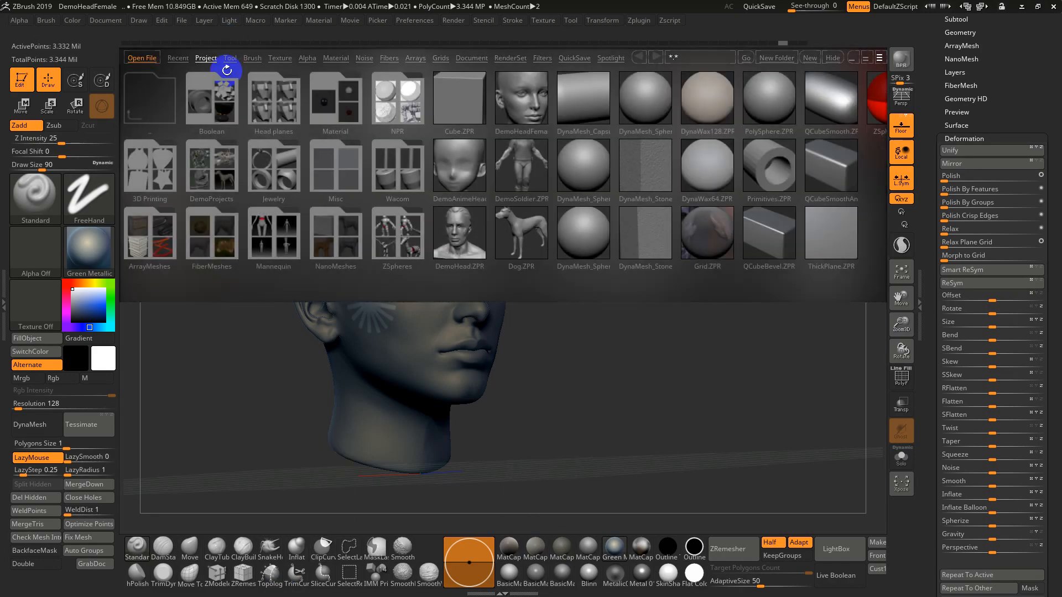
pyautogui.click(208, 186)
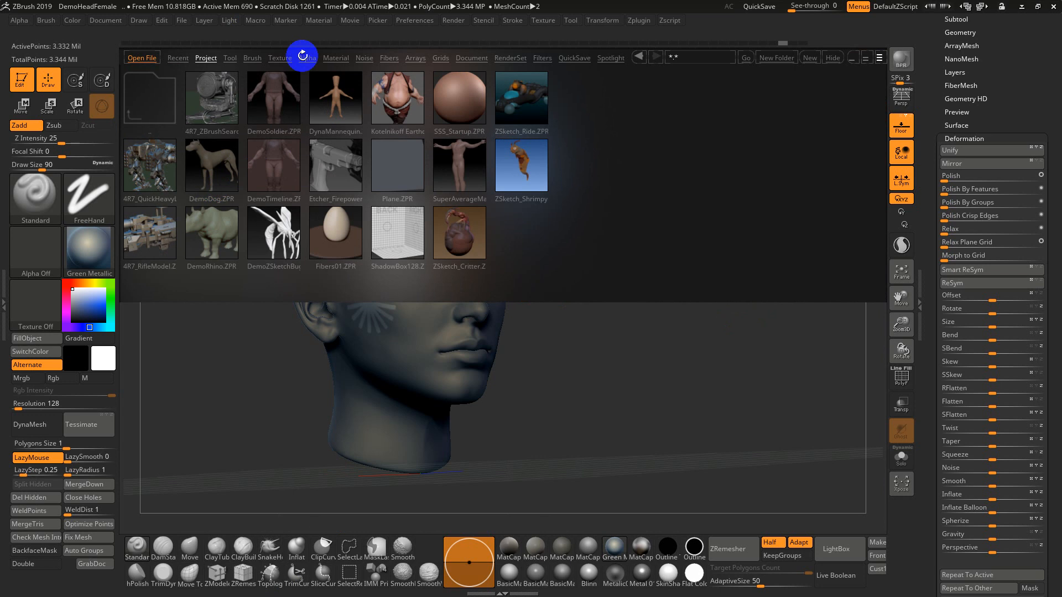
pyautogui.doubleClick(385, 89)
pyautogui.click(559, 331)
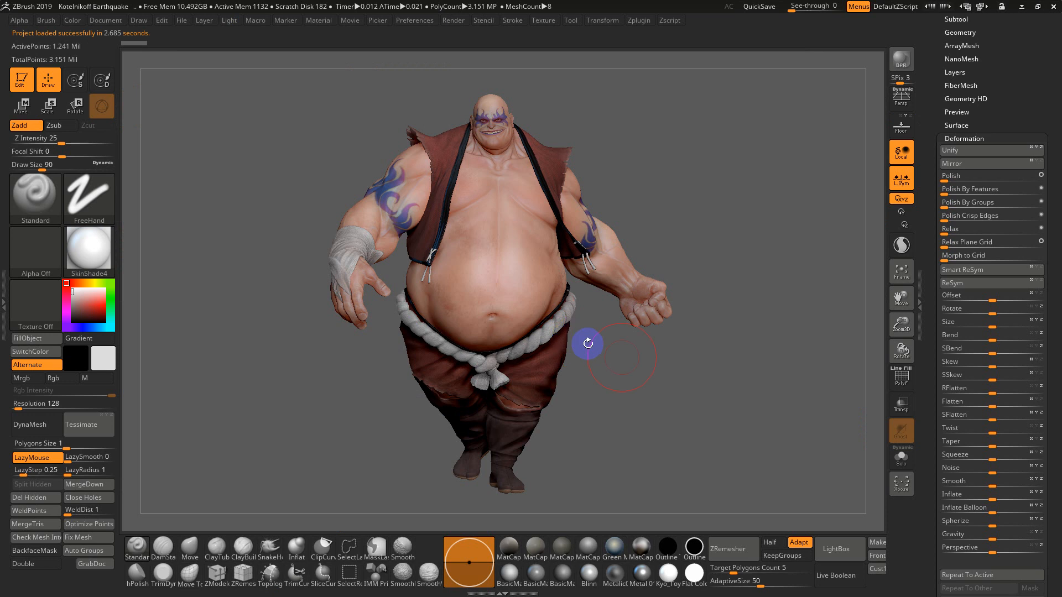
# Step: Isolate the Earthquake body, show its polyframe, and lower it to the lowest subdivision level
pyautogui.click(901, 455)
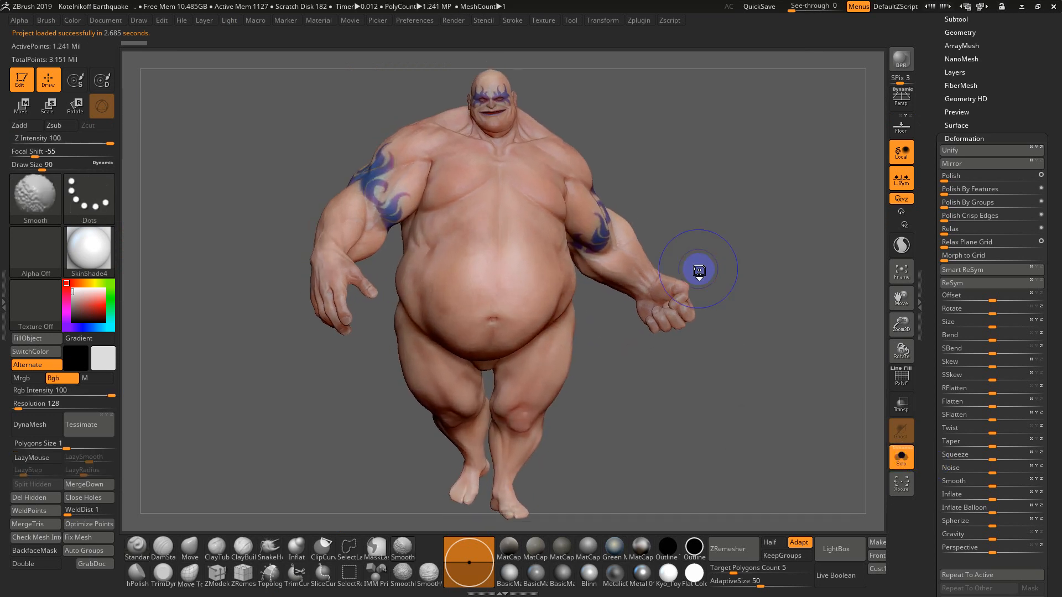
pyautogui.hotkey('shift', 'f')
pyautogui.hotkey('shift', 'd')
pyautogui.hotkey('shift', 'd')
pyautogui.hotkey('shift', 'd')
pyautogui.hotkey('shift', 'd')
pyautogui.hotkey('shift', 'd')
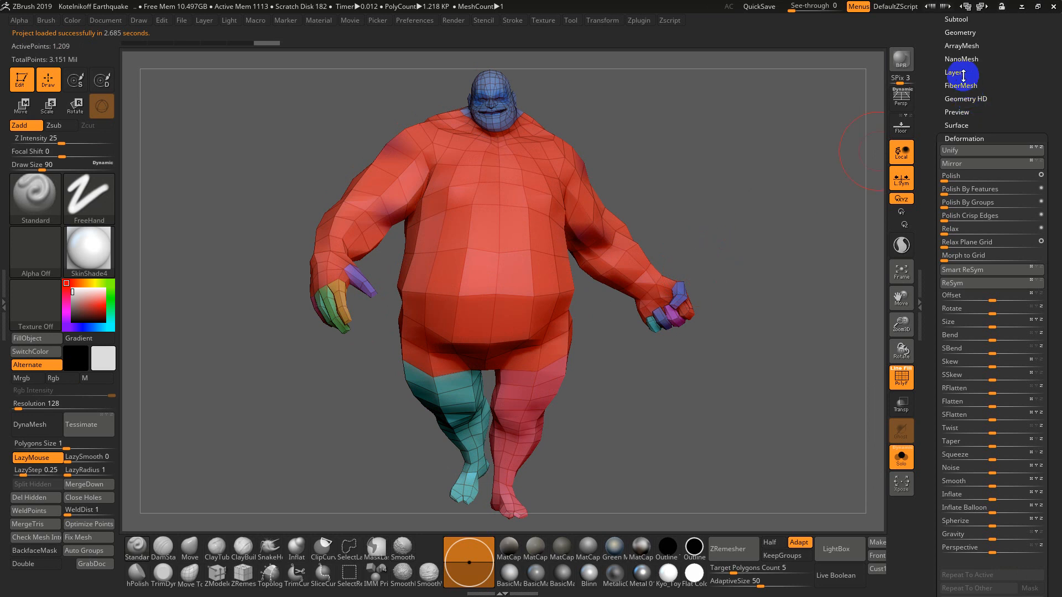
# Step: Compare the body at subdivision level 6 and subdivision level 1 using its geometry settings
pyautogui.click(960, 32)
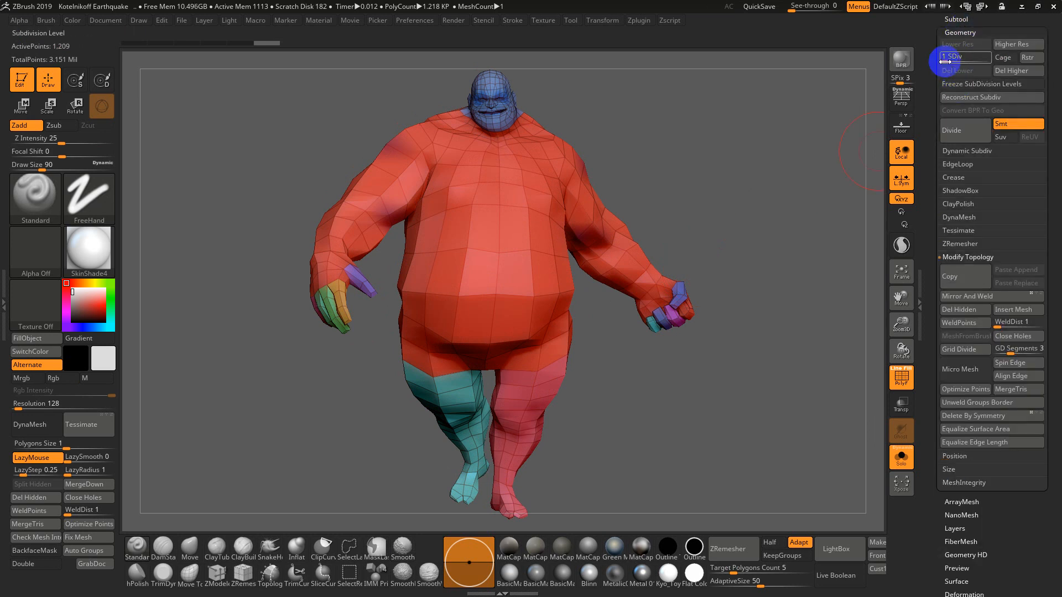
pyautogui.click(987, 60)
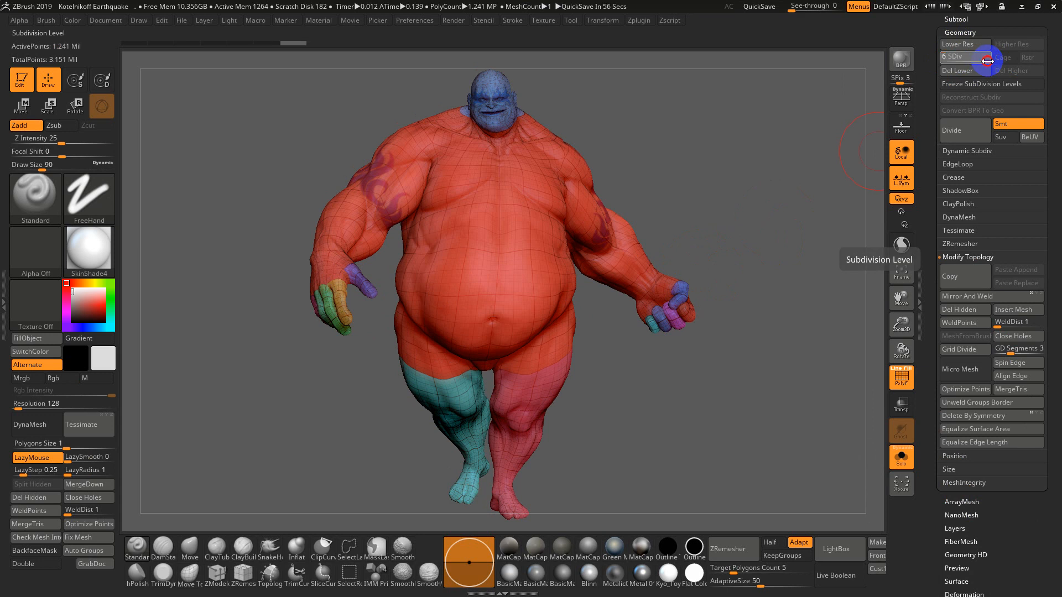
pyautogui.moveTo(987, 61); pyautogui.dragTo(944, 54)
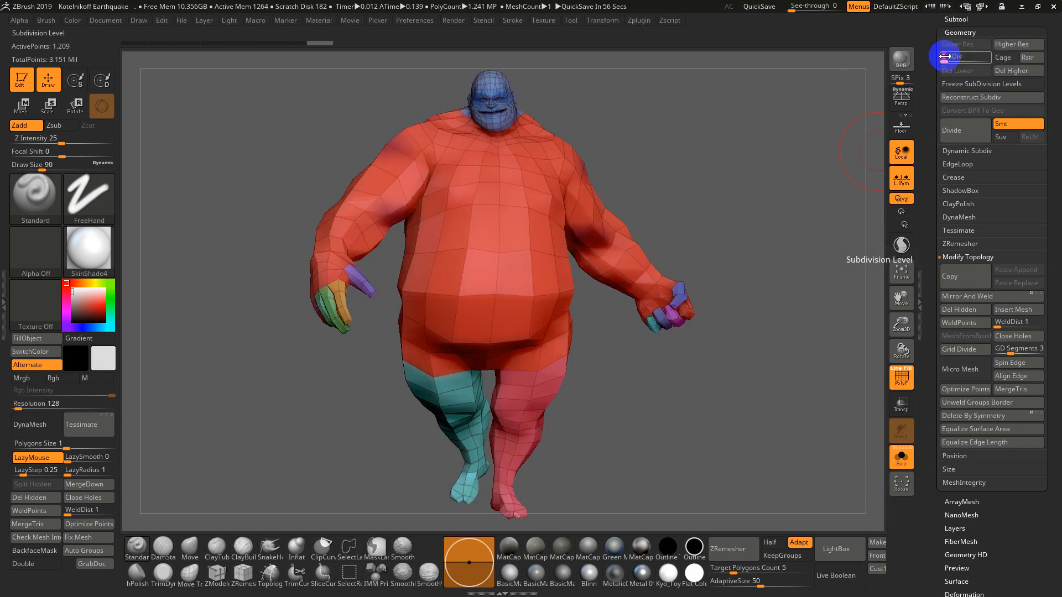
# Step: Unwrap the body at its lowest level with UV Master, using Symmetry and Polygroups
pyautogui.click(645, 22)
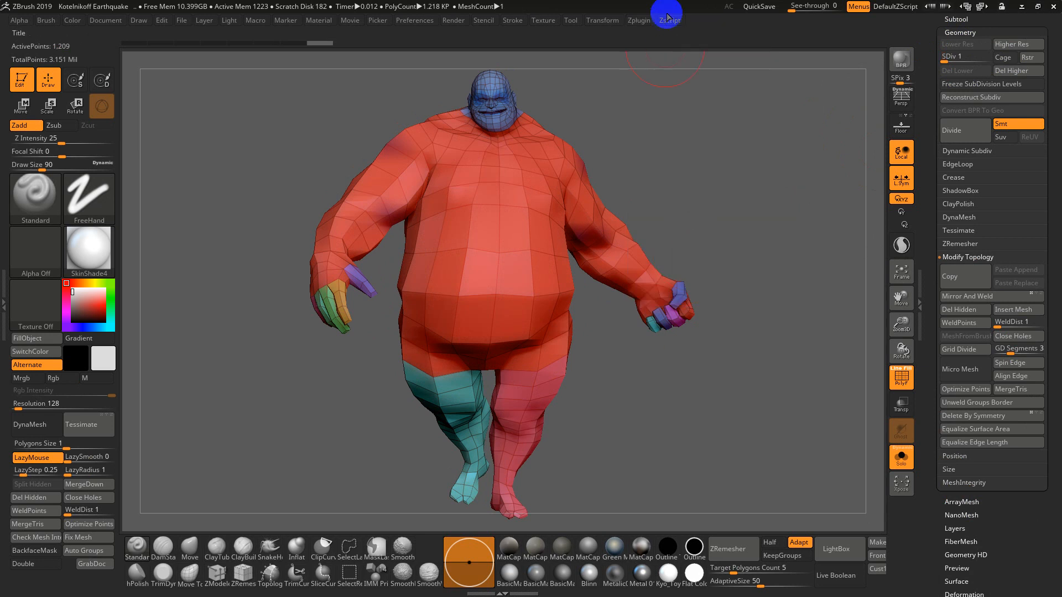
pyautogui.click(645, 25)
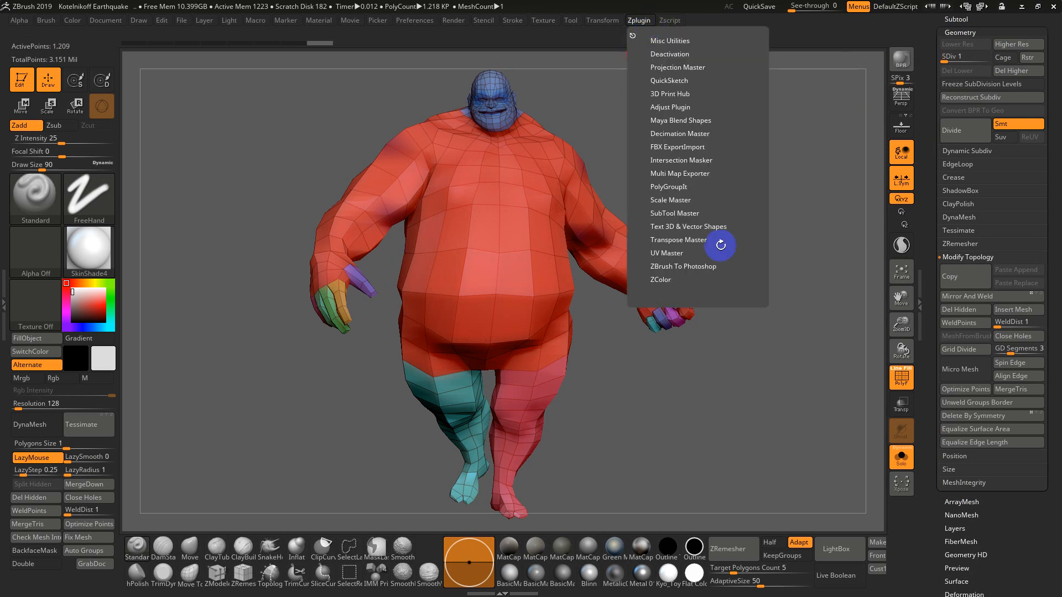
pyautogui.click(650, 23)
pyautogui.click(681, 256)
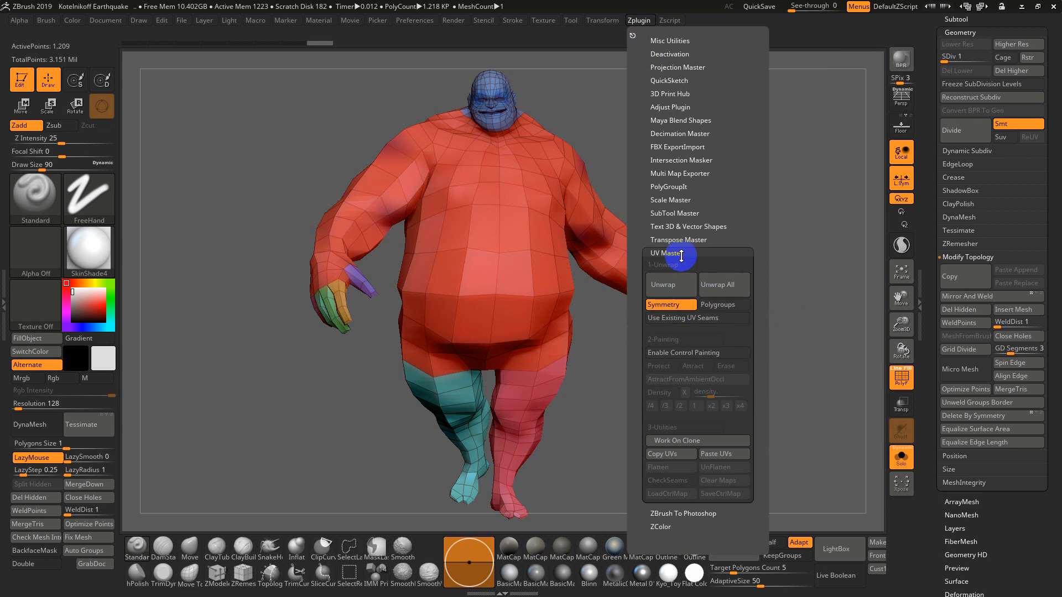
pyautogui.click(733, 308)
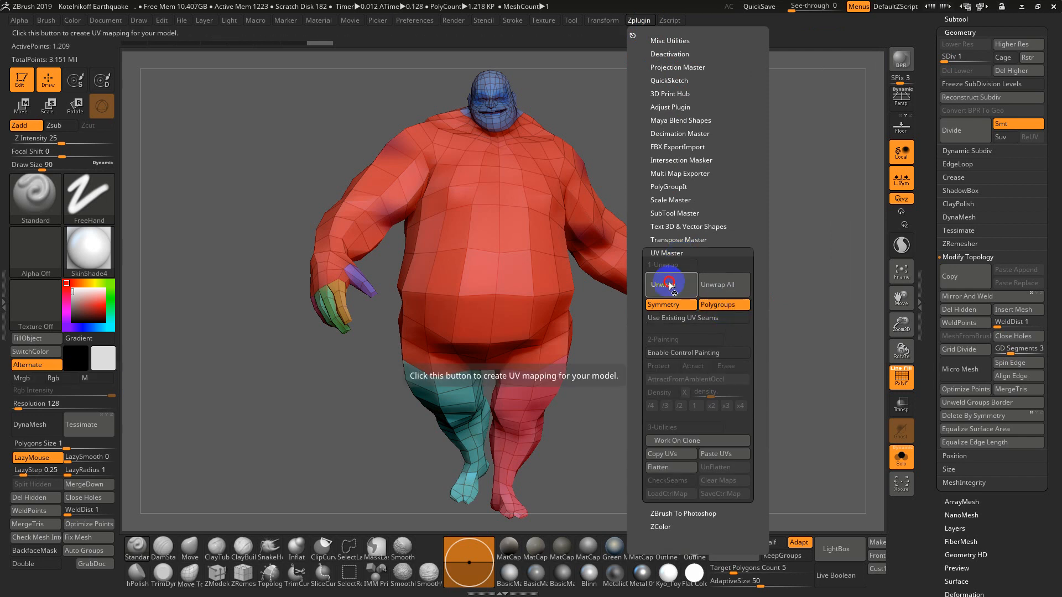
pyautogui.click(670, 283)
# Step: Create a UV Master work clone of the body and flatten it to inspect the UV islands
pyautogui.click(640, 24)
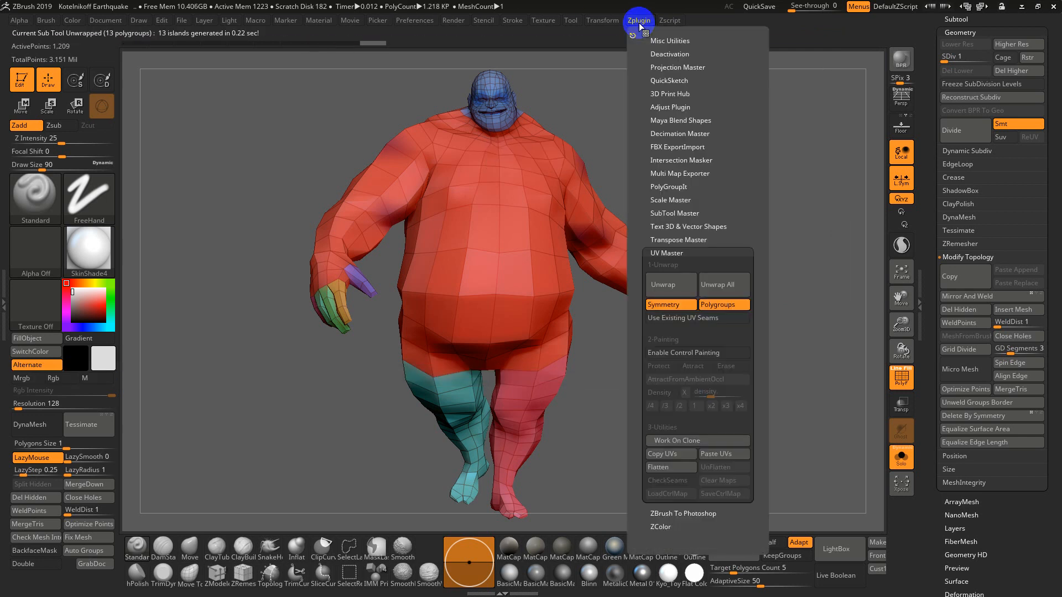
pyautogui.click(659, 468)
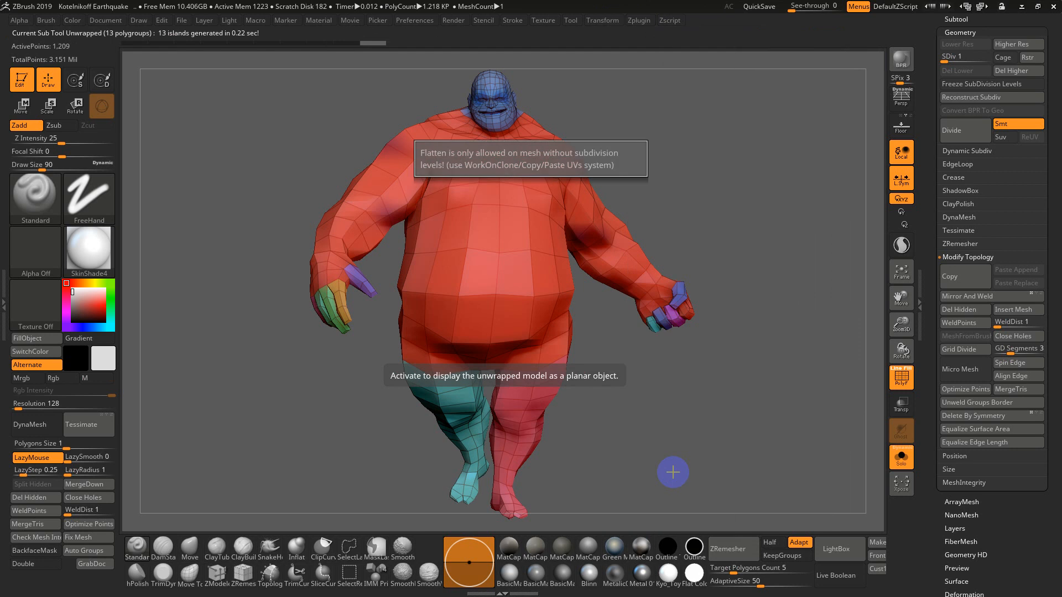
pyautogui.click(639, 21)
pyautogui.click(676, 441)
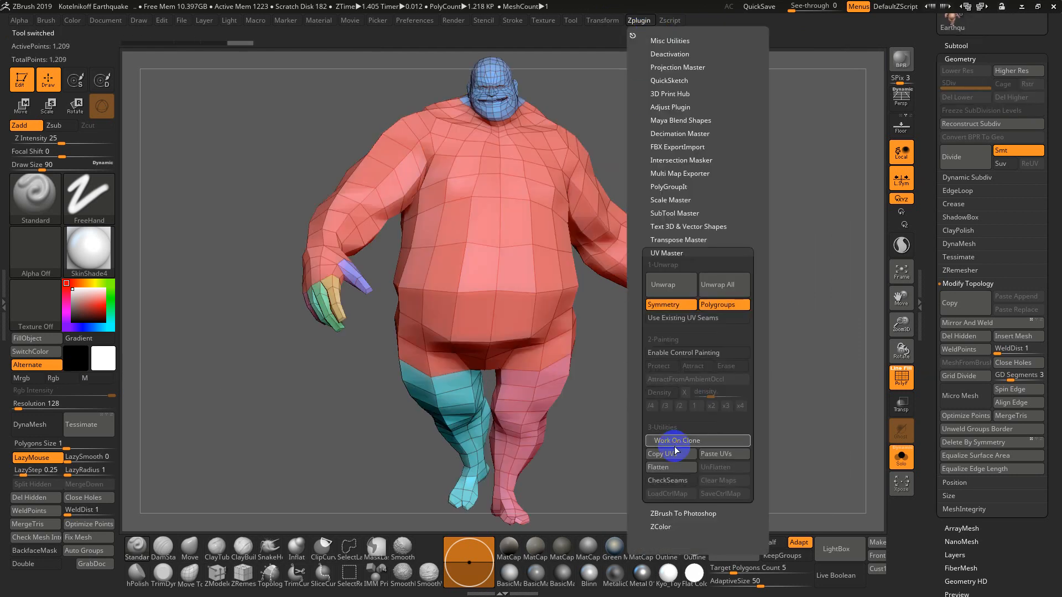
pyautogui.click(668, 466)
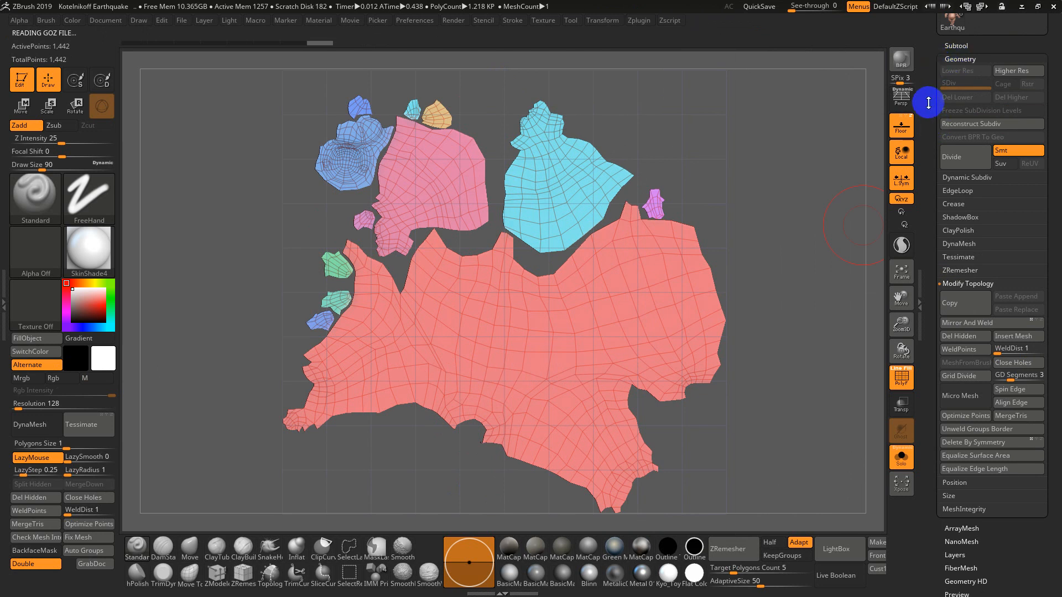
# Step: Return to the original Earthquake tool and unwrap its body again with Symmetry and Polygroups enabled
pyautogui.moveTo(929, 99); pyautogui.dragTo(932, 192)
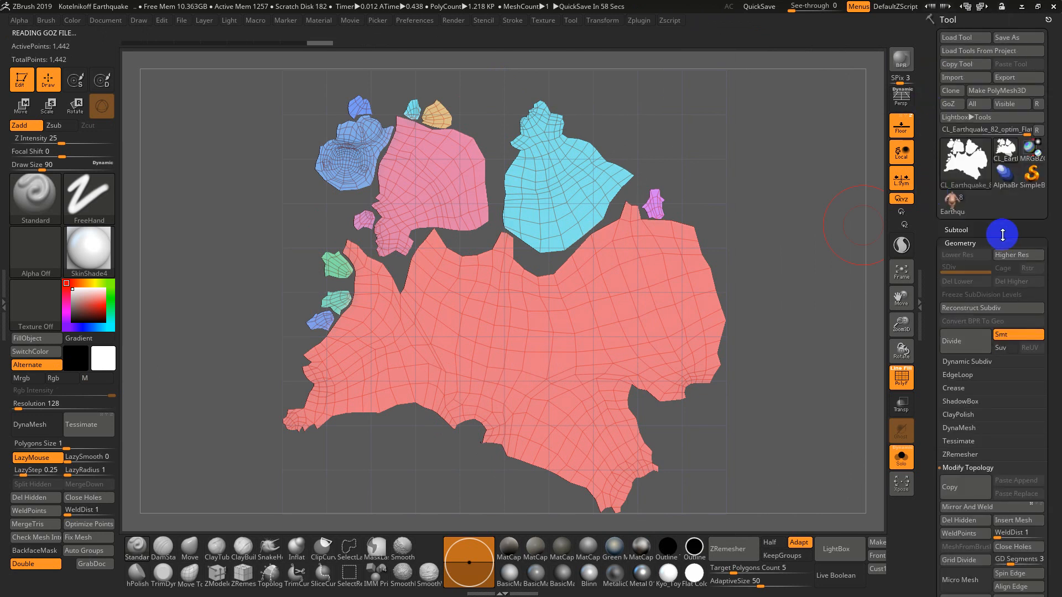
pyautogui.click(952, 200)
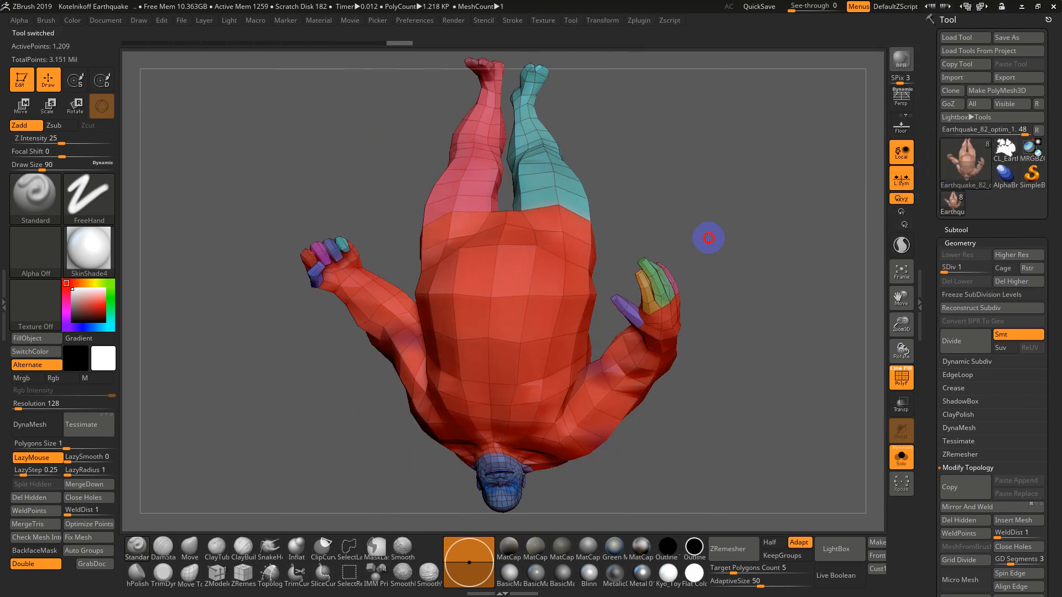
pyautogui.moveTo(708, 237); pyautogui.dragTo(789, 7)
pyautogui.moveTo(777, 211); pyautogui.dragTo(692, 98)
pyautogui.click(640, 21)
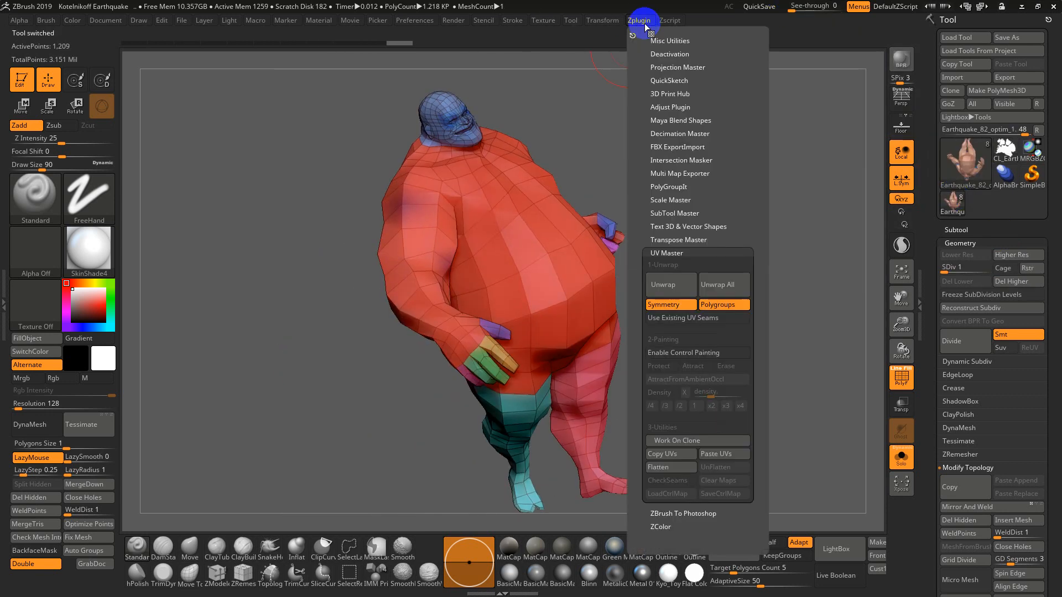
pyautogui.click(676, 280)
# Step: Raise the body to subdivision level 6 and hide the polyframe
pyautogui.moveTo(761, 443); pyautogui.dragTo(755, 444)
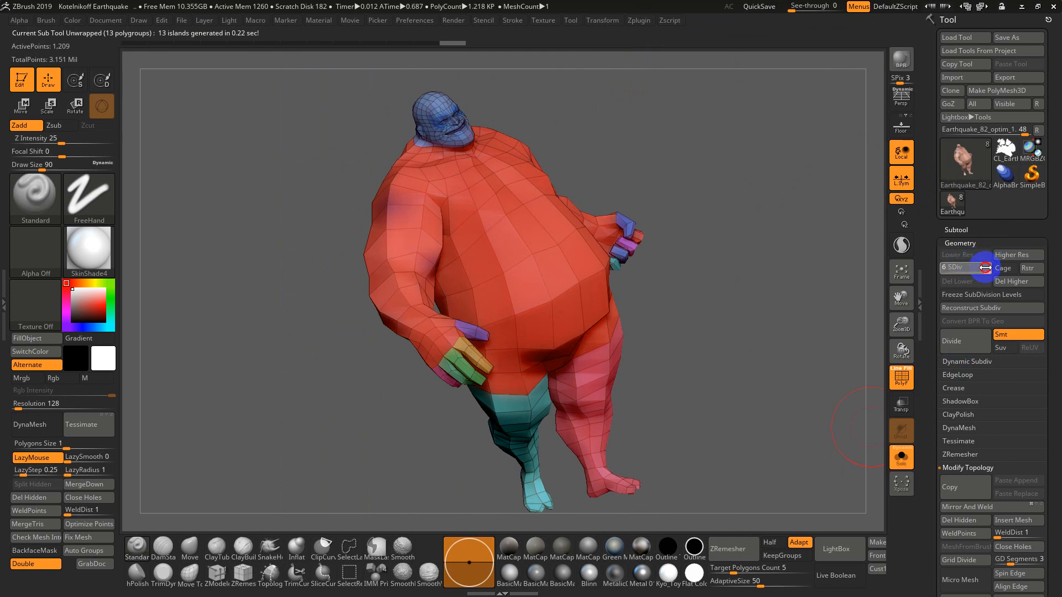
pyautogui.moveTo(979, 266); pyautogui.dragTo(990, 268)
pyautogui.hotkey('shift', 'f')
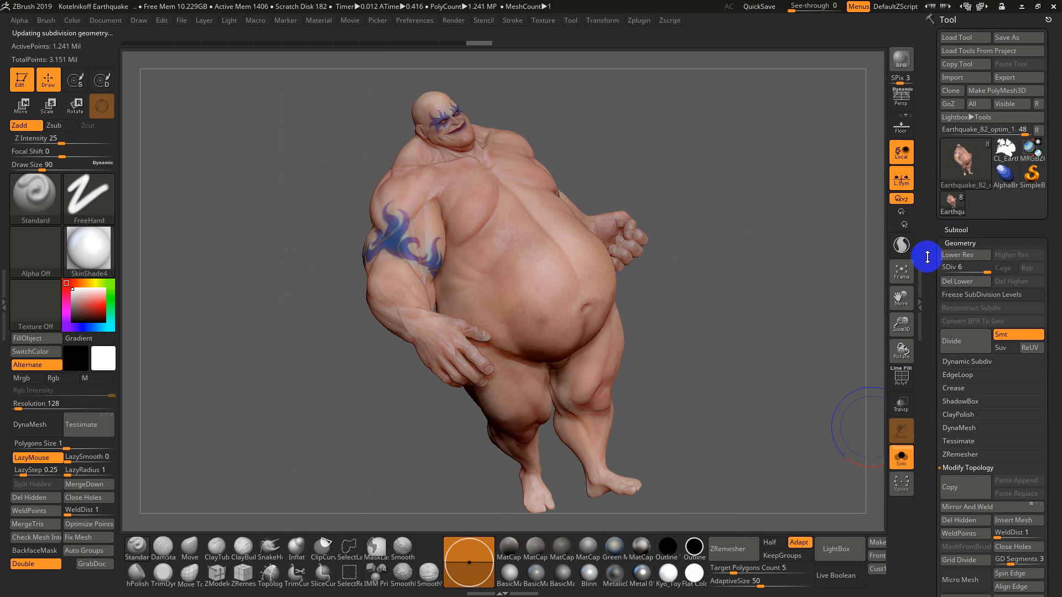
# Step: Set the body's UV map size to 4096
pyautogui.moveTo(928, 256); pyautogui.dragTo(931, 118)
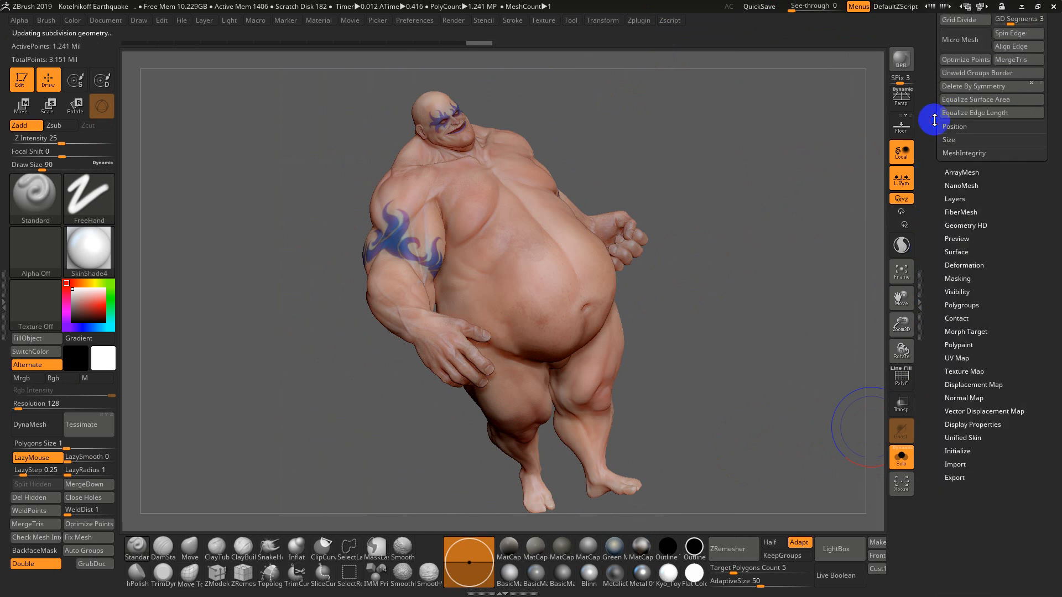
pyautogui.click(970, 375)
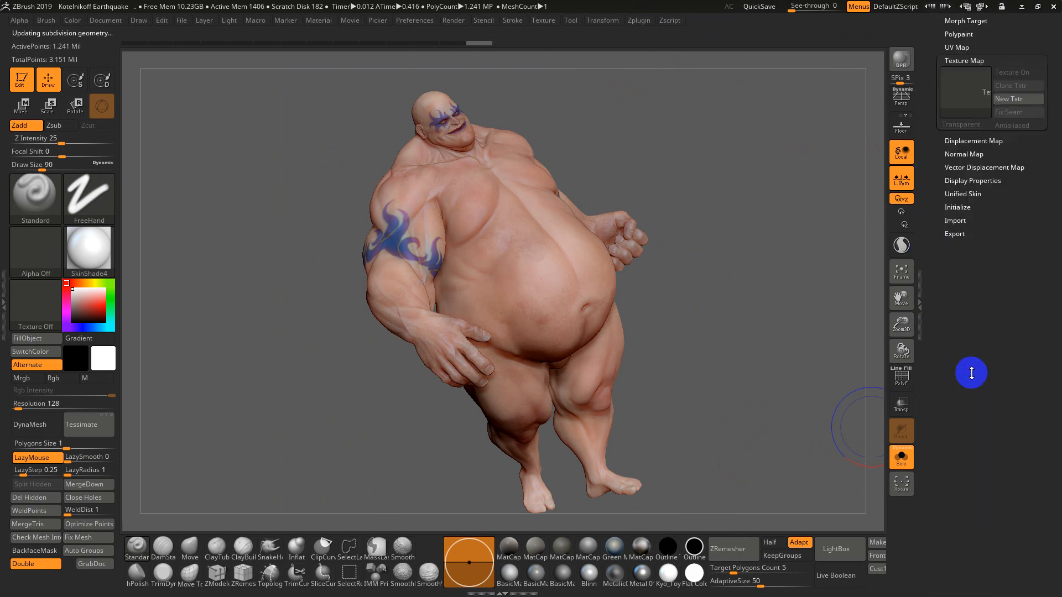
pyautogui.moveTo(1054, 240); pyautogui.dragTo(1051, 341)
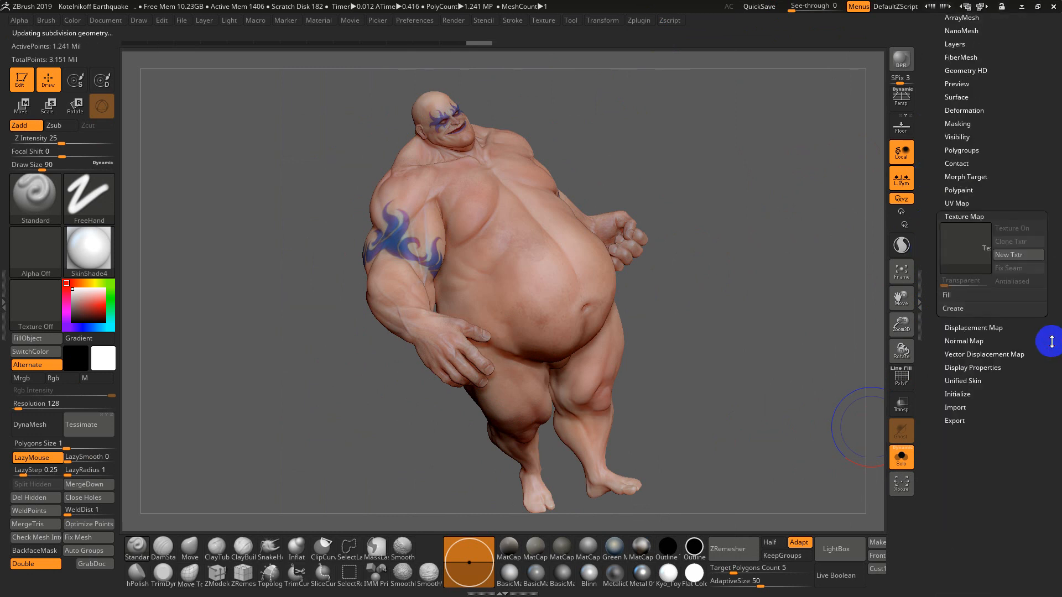
pyautogui.click(978, 204)
pyautogui.click(1039, 256)
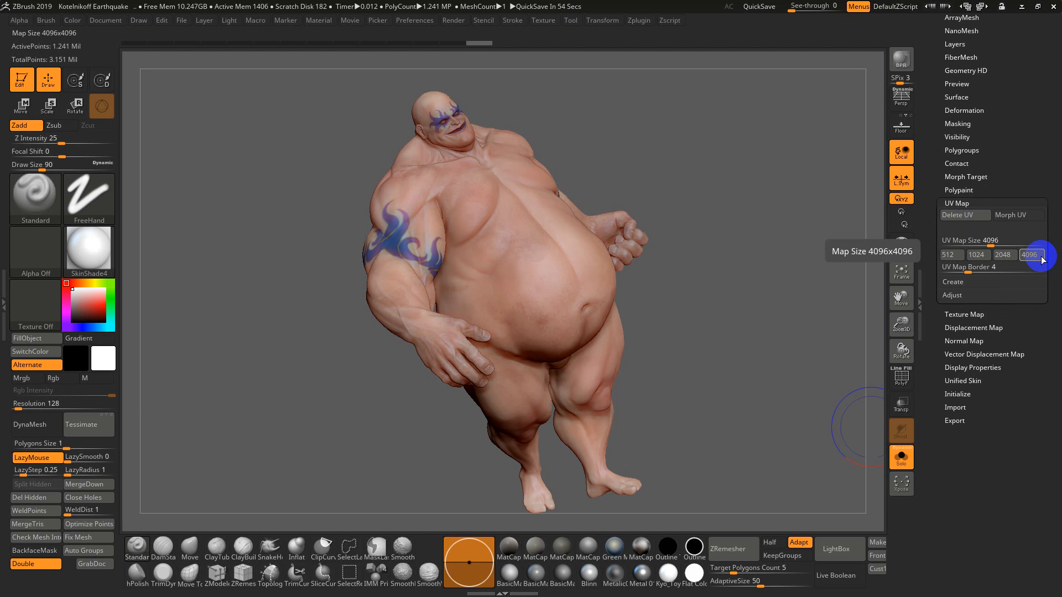
# Step: Create a new texture map for the body from its polypaint and preview it
pyautogui.click(961, 313)
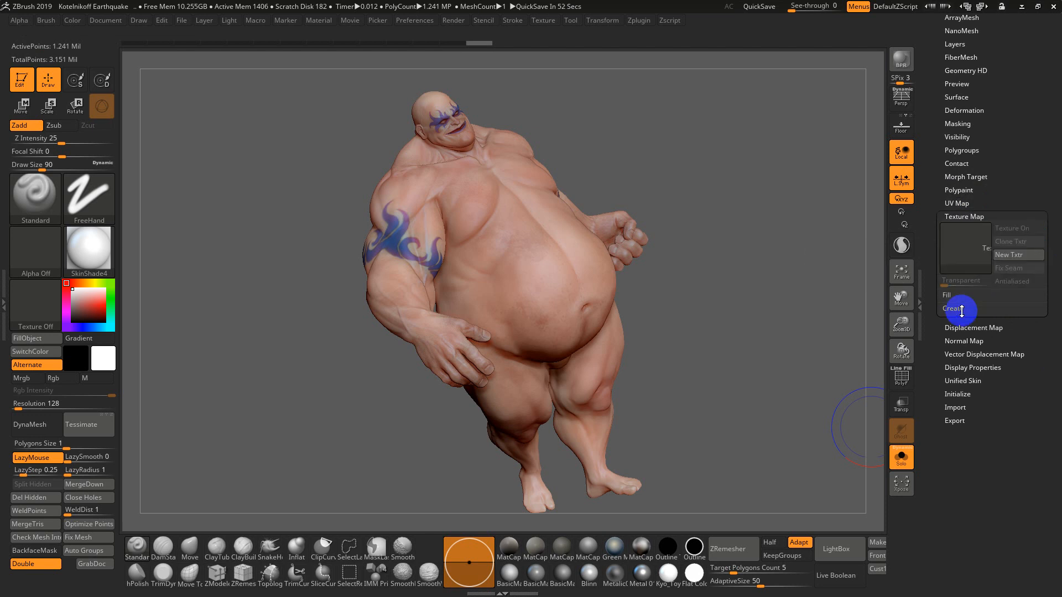
pyautogui.click(952, 309)
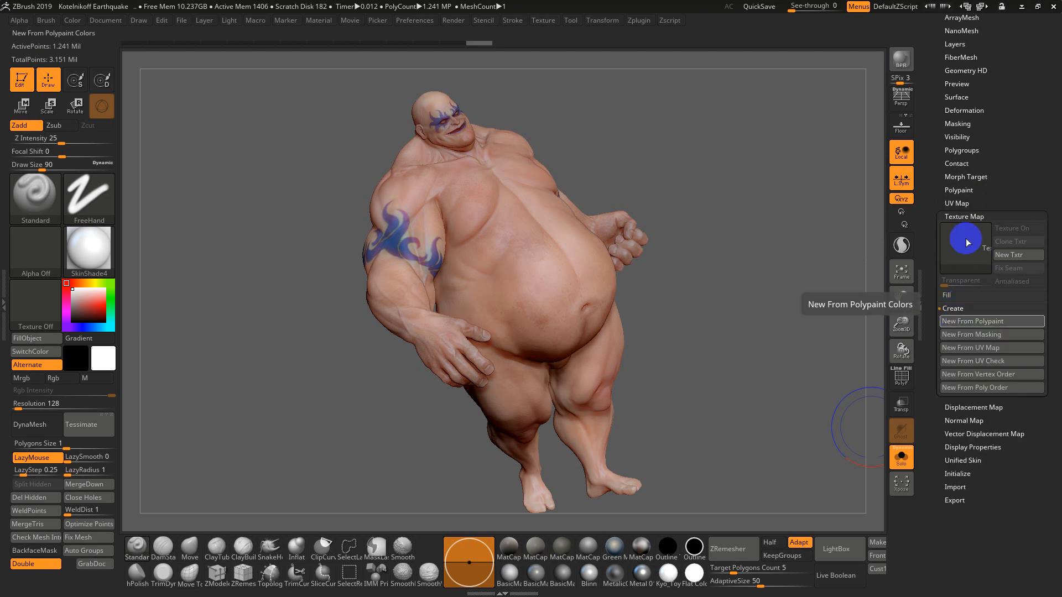
pyautogui.moveTo(964, 240)
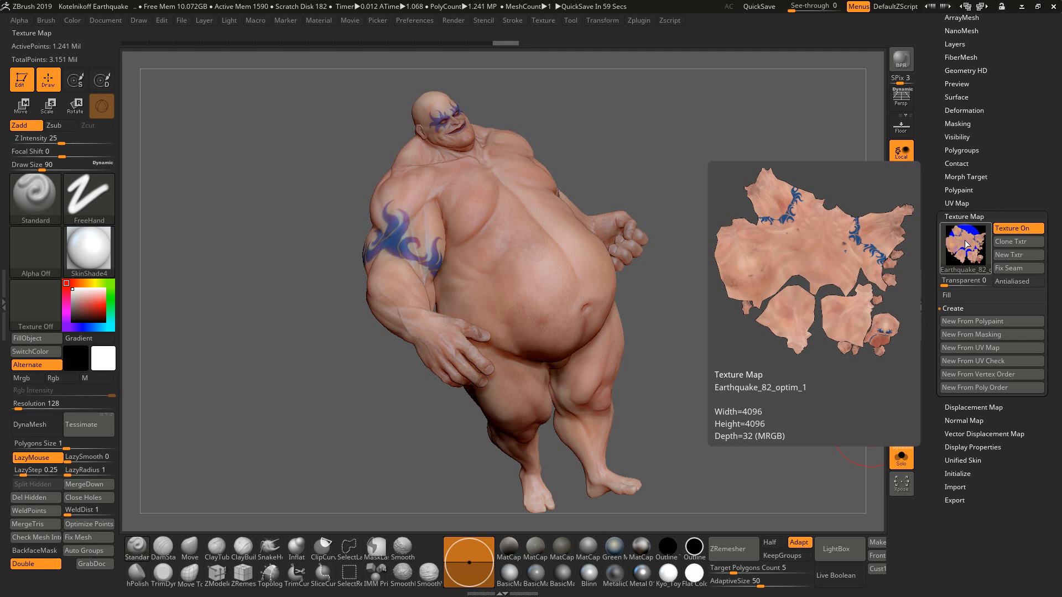
# Step: Send the textured body out through GoZ, permanently dismissing the introductory notice
pyautogui.moveTo(924, 40); pyautogui.dragTo(948, 173)
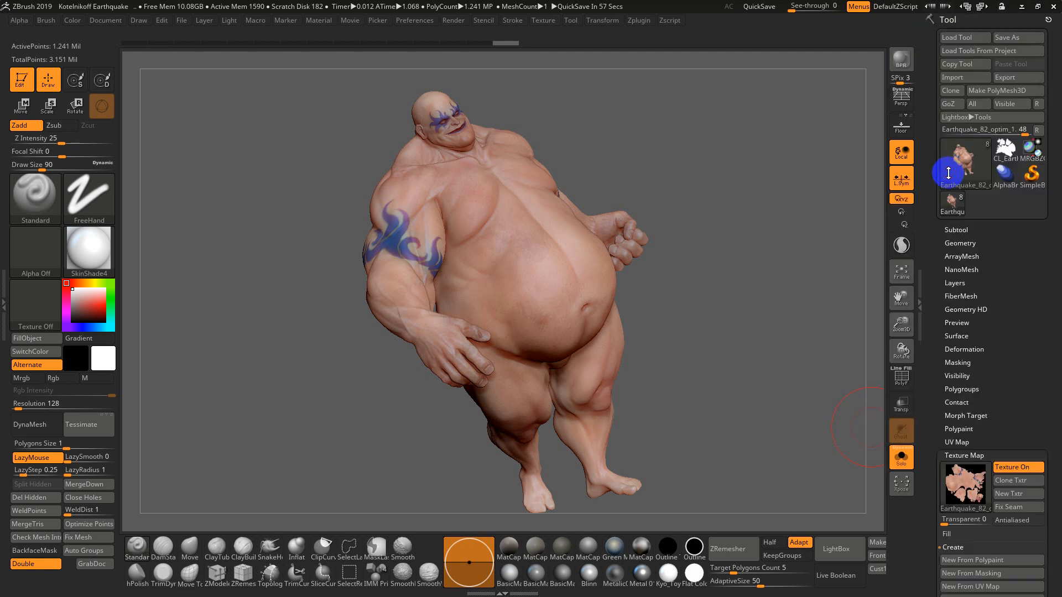
pyautogui.click(955, 105)
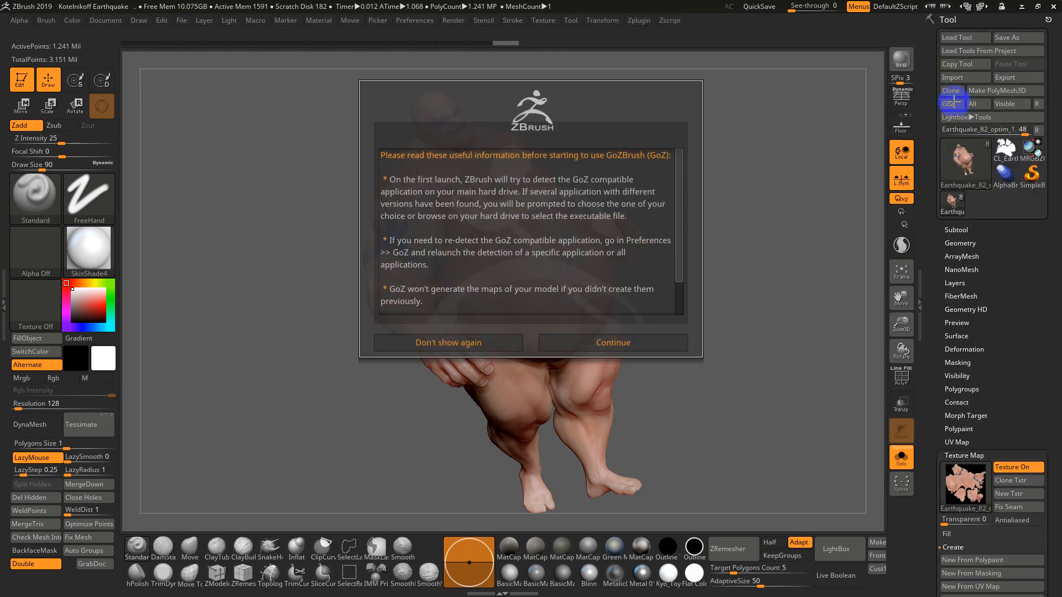
pyautogui.click(485, 338)
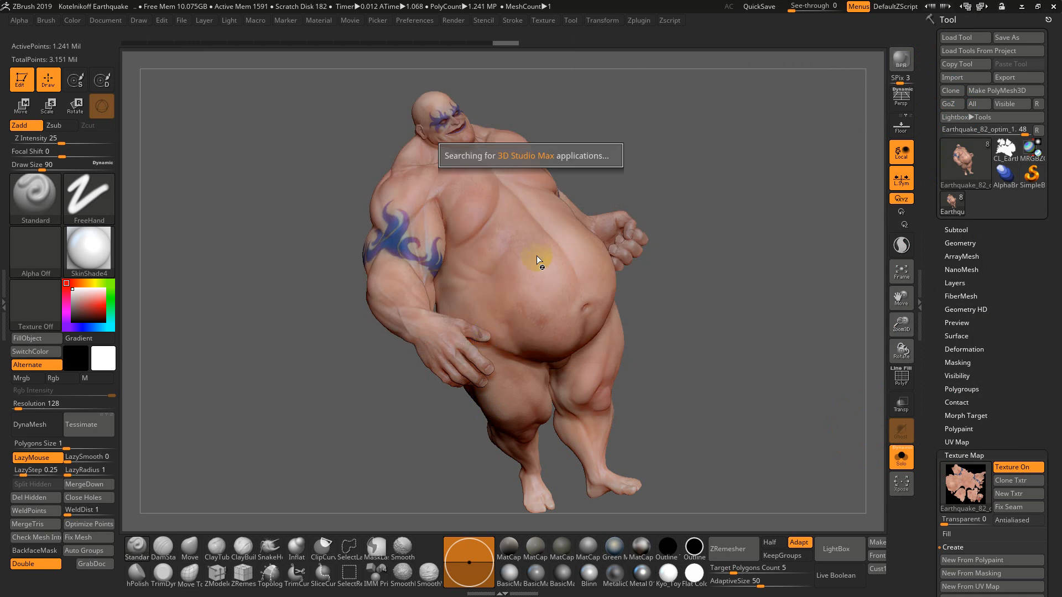
pyautogui.click(549, 204)
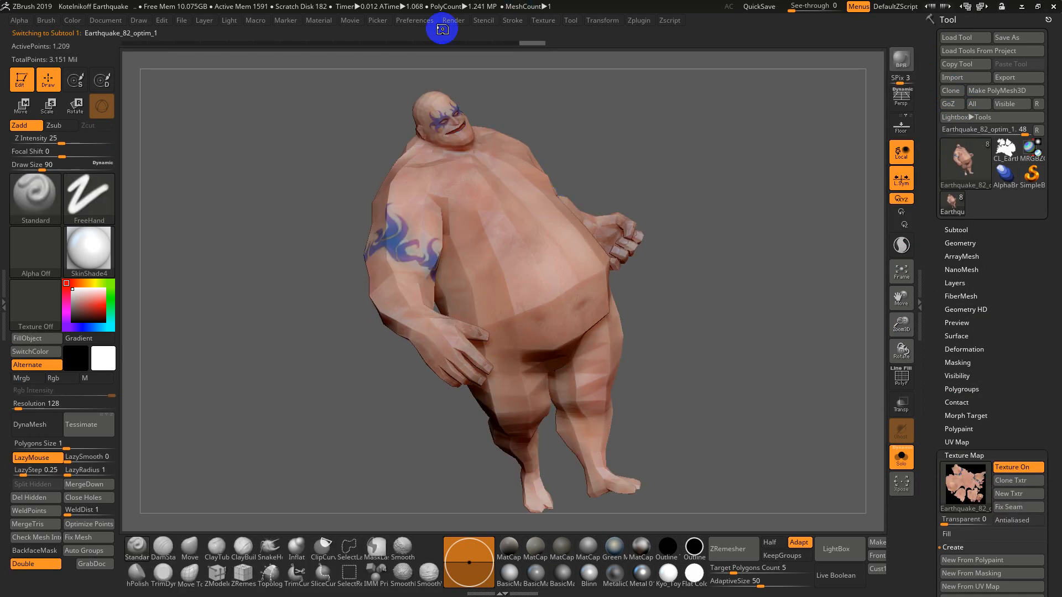
# Step: Set Maya 2018 as the Maya path in the GoZ preferences and start installing its GoZ files
pyautogui.click(398, 21)
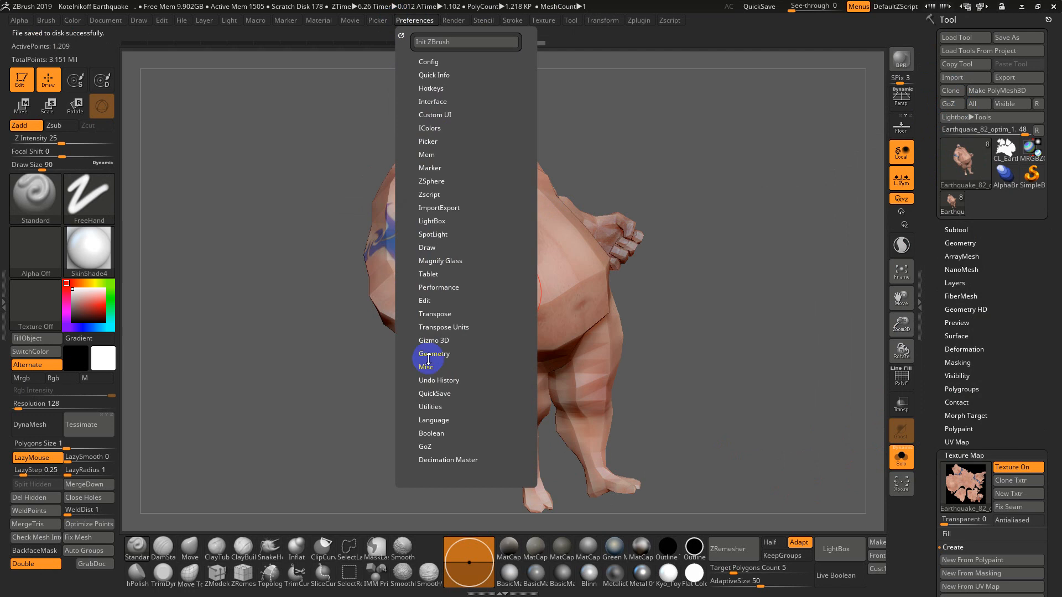
pyautogui.click(426, 447)
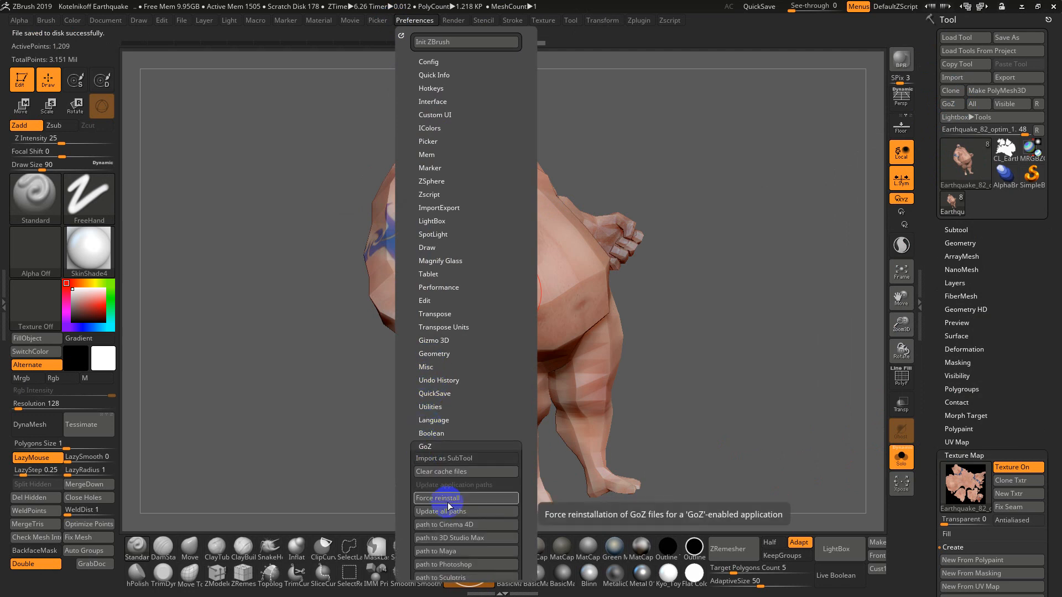
pyautogui.click(450, 551)
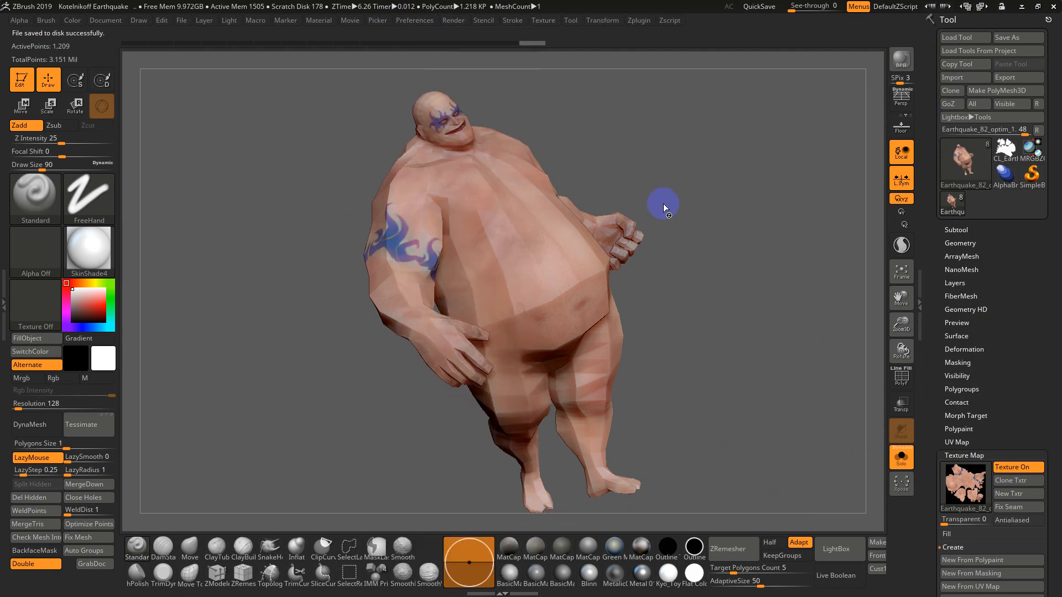
pyautogui.click(550, 171)
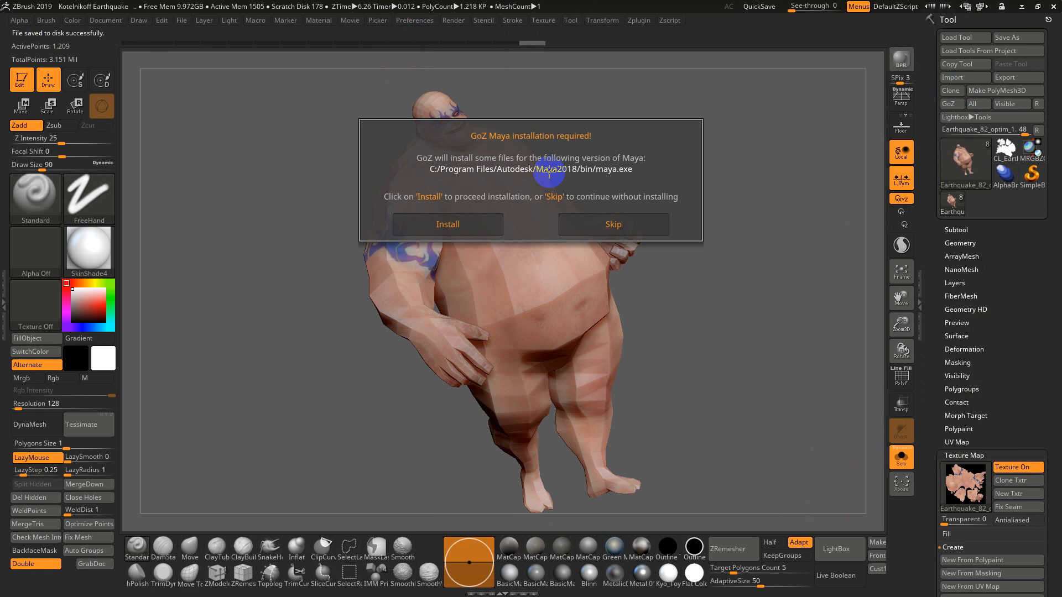
pyautogui.click(424, 221)
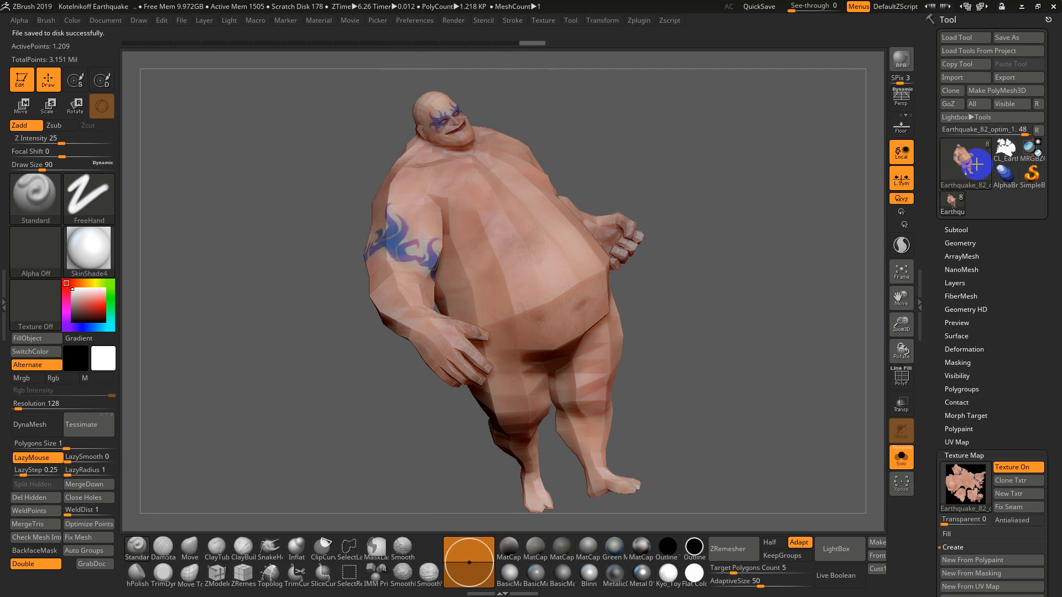
# Step: Send the body out through GoZ, cancelling the Maya installation retry, and switch to Maya
pyautogui.click(951, 104)
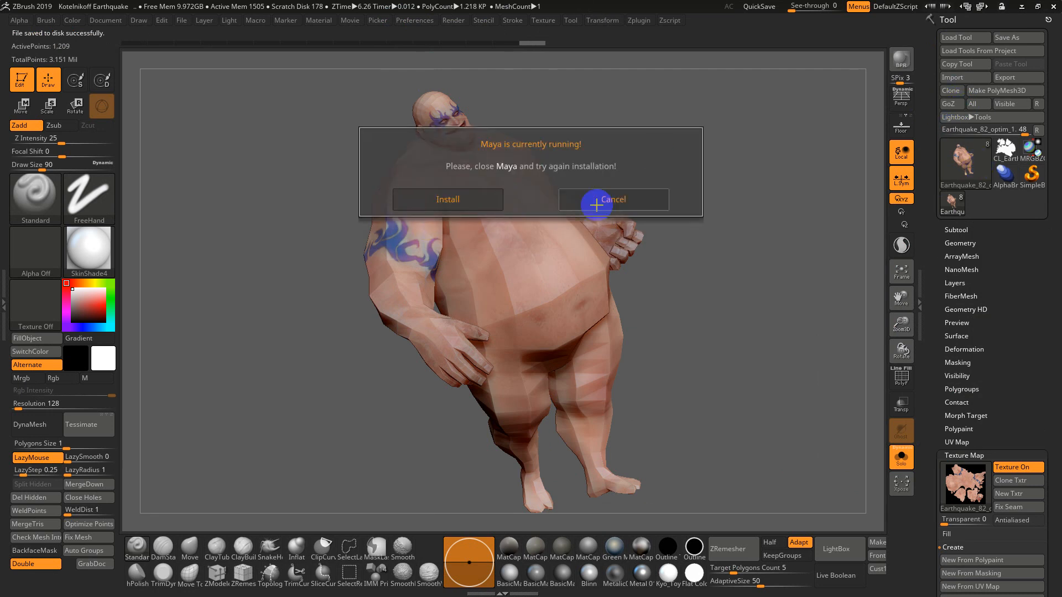
pyautogui.click(614, 200)
pyautogui.hotkey('alt', 'Tab')
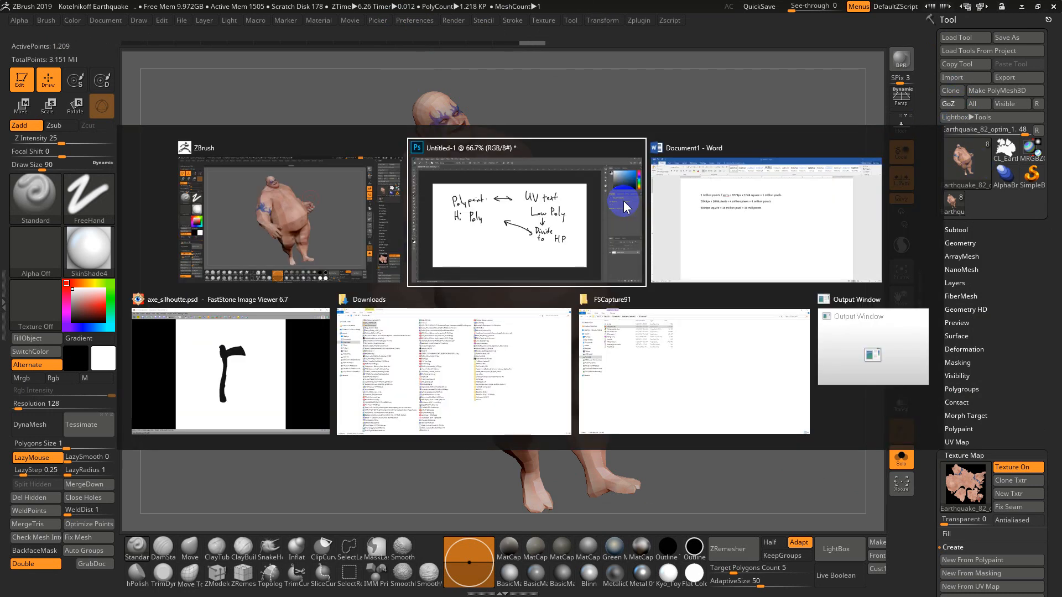
pyautogui.hotkey('alt', 'Tab')
pyautogui.hotkey('alt', 'Tab')
pyautogui.hotkey('alt', 'Tab')
pyautogui.hotkey('alt', 'Tab')
pyautogui.hotkey('alt', 'Tab')
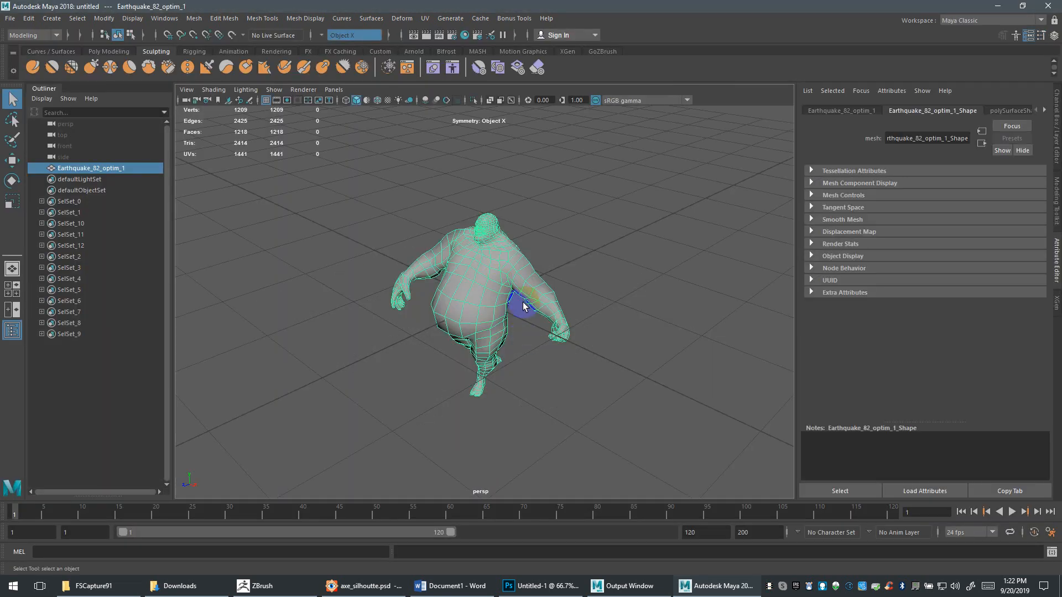
# Step: Enable textured display in the Maya viewport, deselect the body and inspect its belly texture up close
pyautogui.keyDown('alt'); pyautogui.moveTo(507, 304); pyautogui.dragTo(544, 288); pyautogui.keyUp('alt')
pyautogui.press('5')
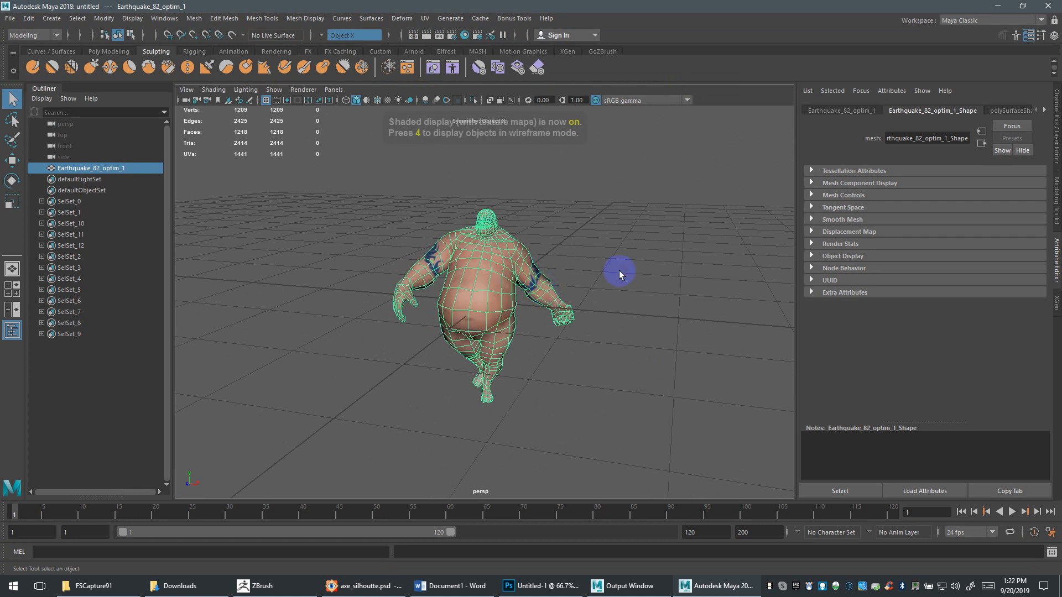
pyautogui.click(576, 267)
pyautogui.scroll(10, 587, 267)
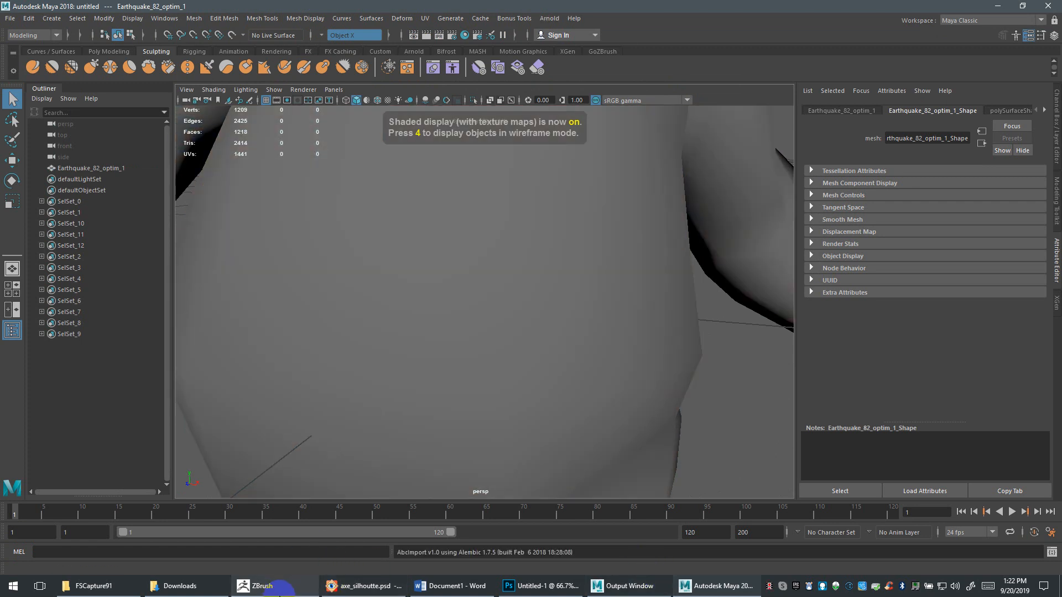
# Step: Switch back to ZBrush, make Sphere3D the active tool and reset the recent tool list
pyautogui.click(266, 586)
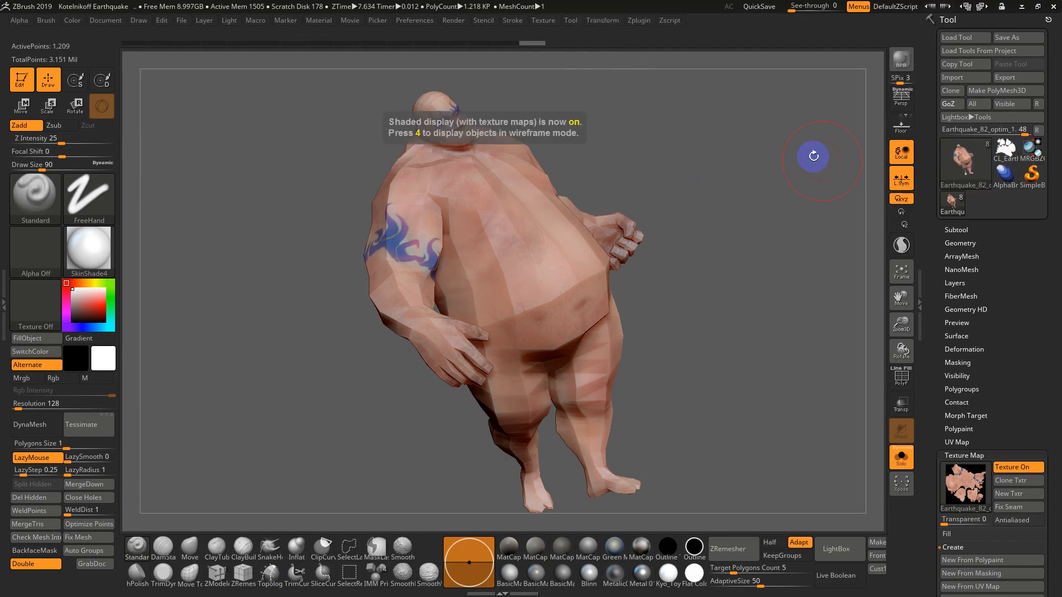
pyautogui.click(977, 154)
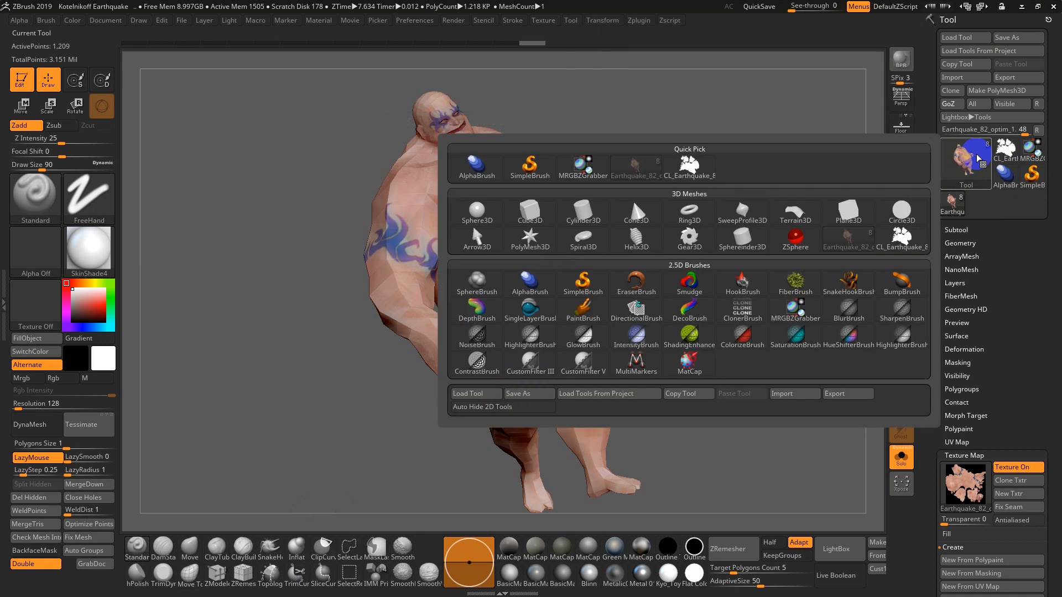
pyautogui.click(474, 217)
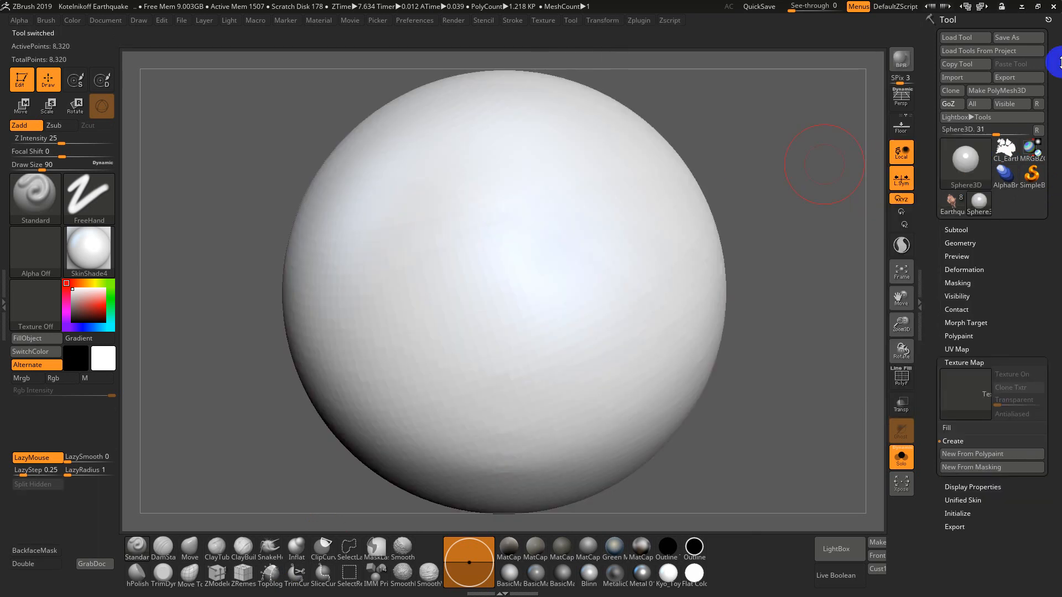
pyautogui.click(1037, 131)
# Step: Return to Maya, select the Earthquake body and send it back to ZBrush with GoZBrush
pyautogui.hotkey('alt', 'Tab')
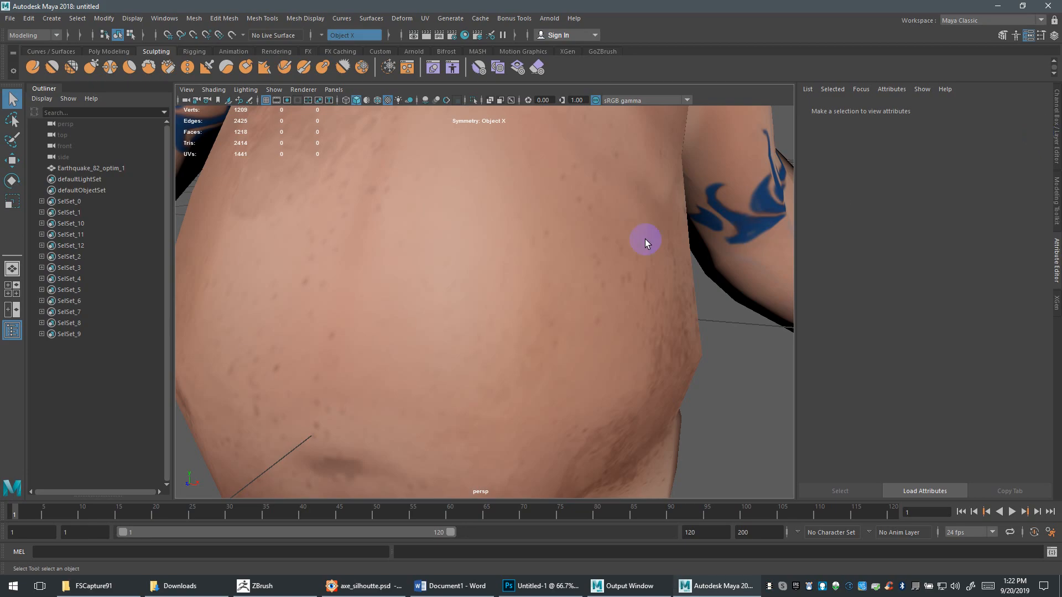
pyautogui.click(443, 294)
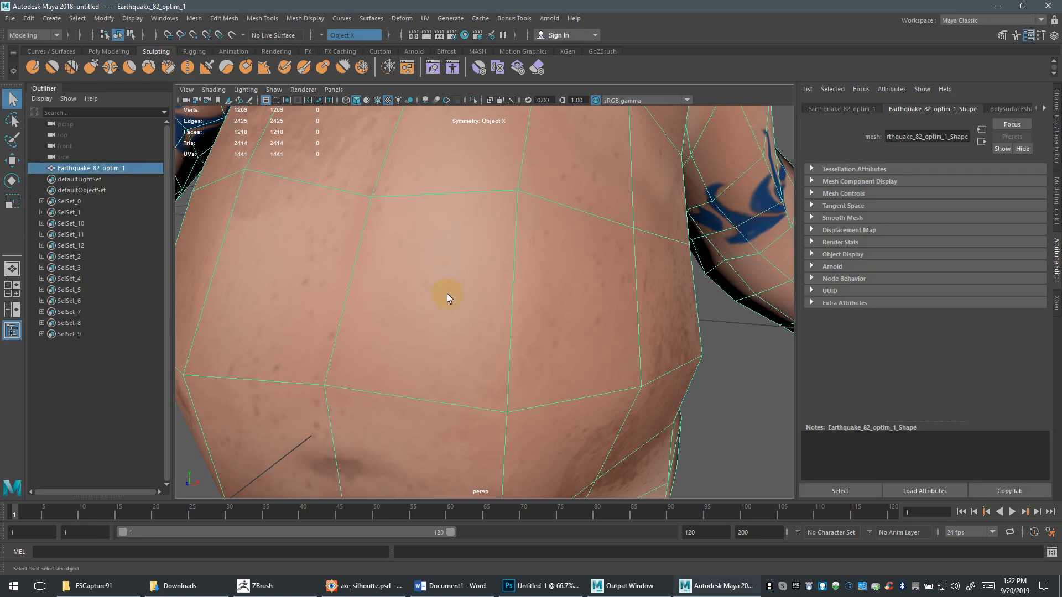
pyautogui.click(603, 51)
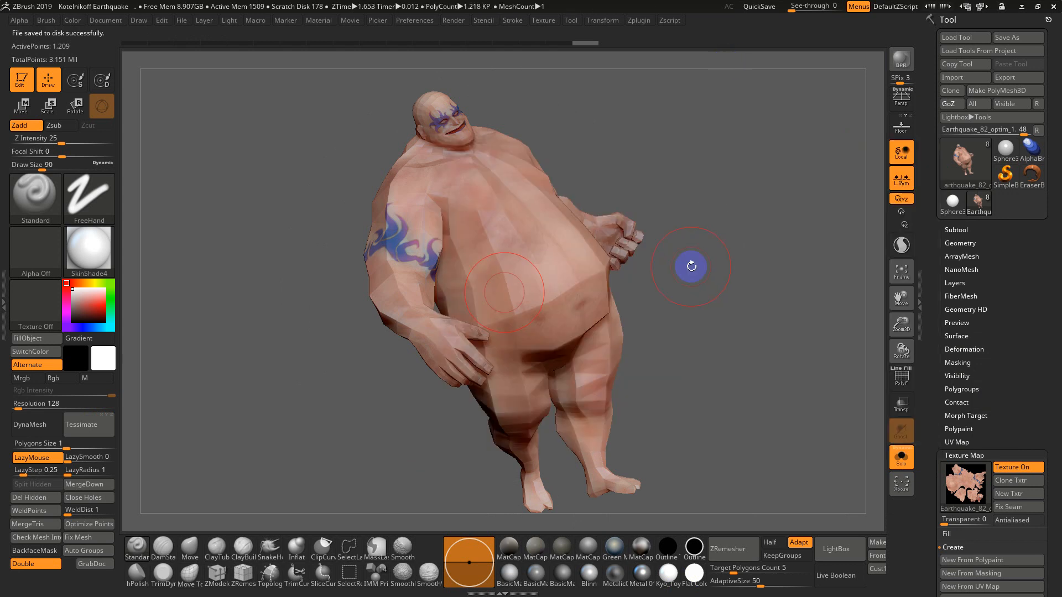
# Step: Delete the body's higher subdivision levels and divide the mesh again up to level 6
pyautogui.hotkey('shift', 'f')
pyautogui.hotkey('shift', 'f')
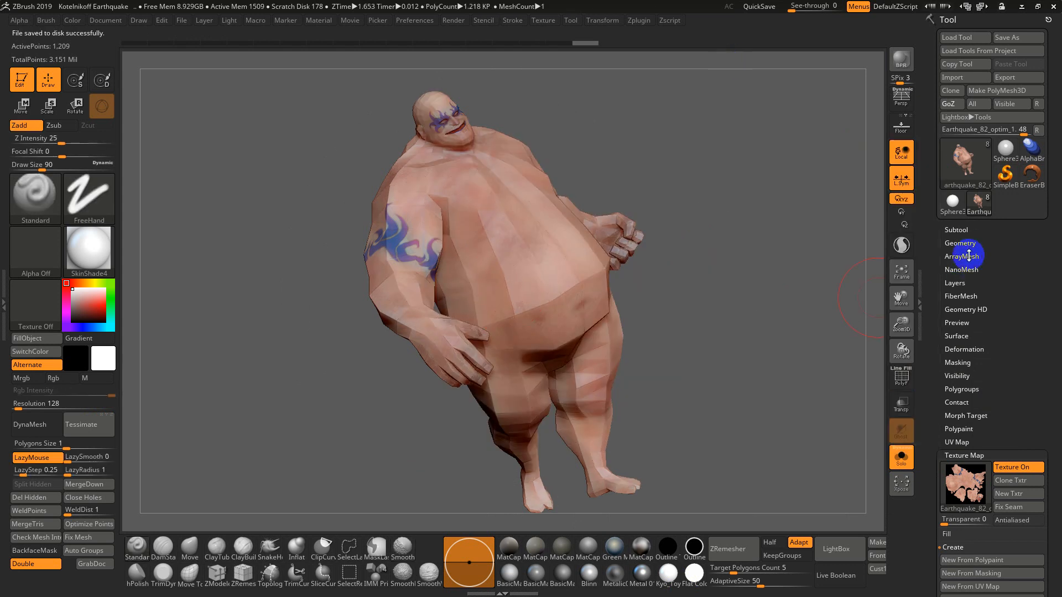
pyautogui.click(969, 244)
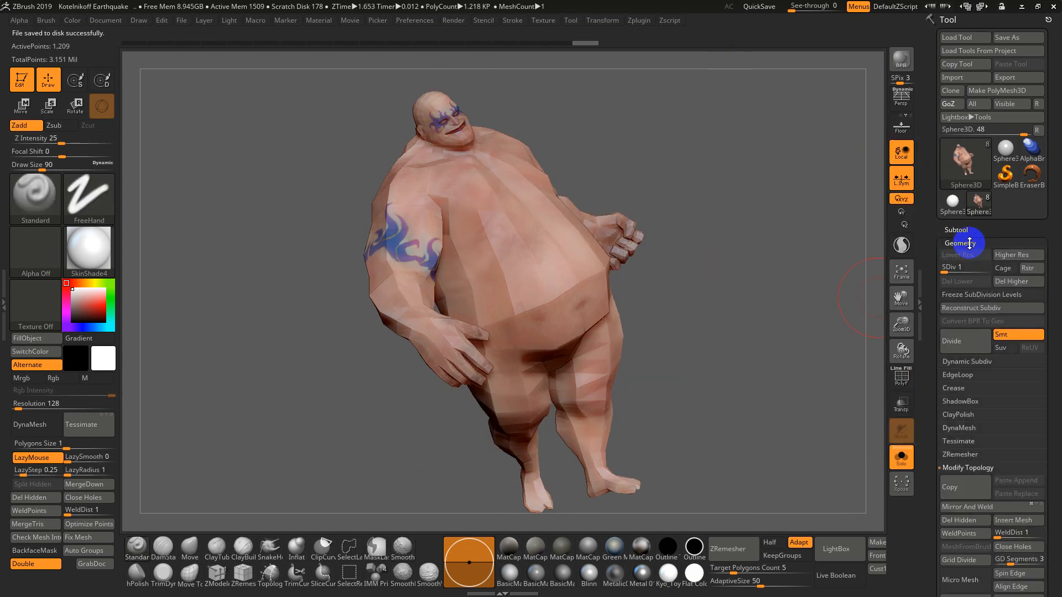
pyautogui.click(1039, 282)
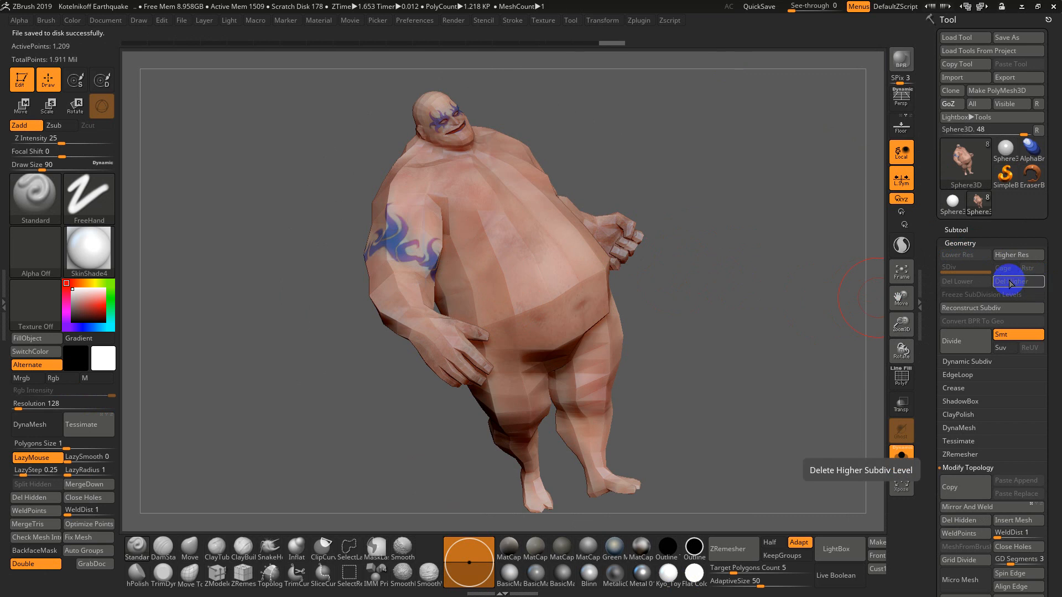
pyautogui.hotkey('ctrl', 'd')
pyautogui.hotkey('ctrl', 'd')
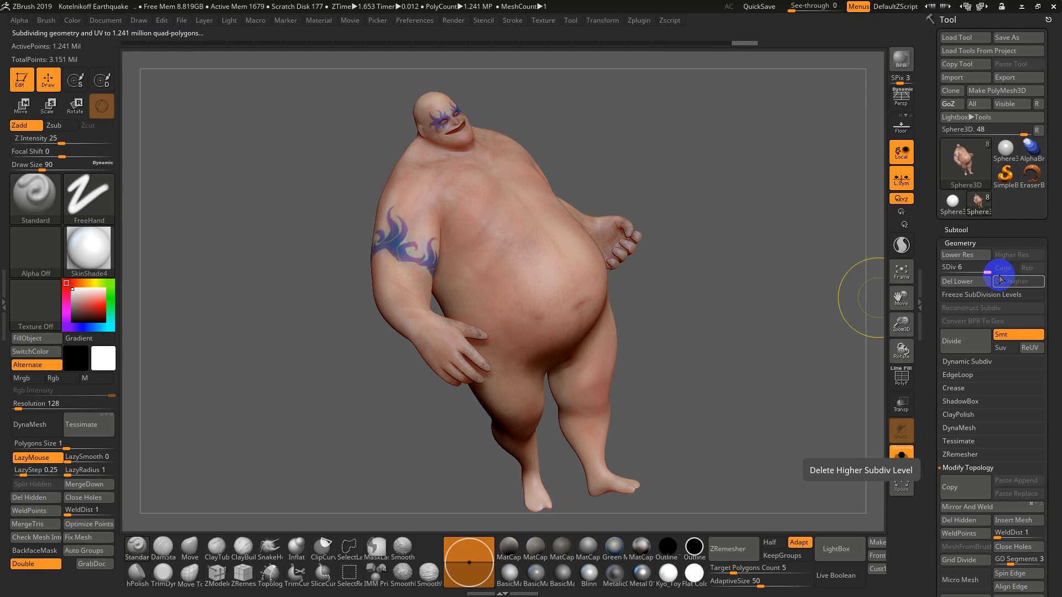
# Step: Turn the body's texture map off and back on to check the texture on the subdivided mesh
pyautogui.moveTo(924, 320); pyautogui.dragTo(947, 230)
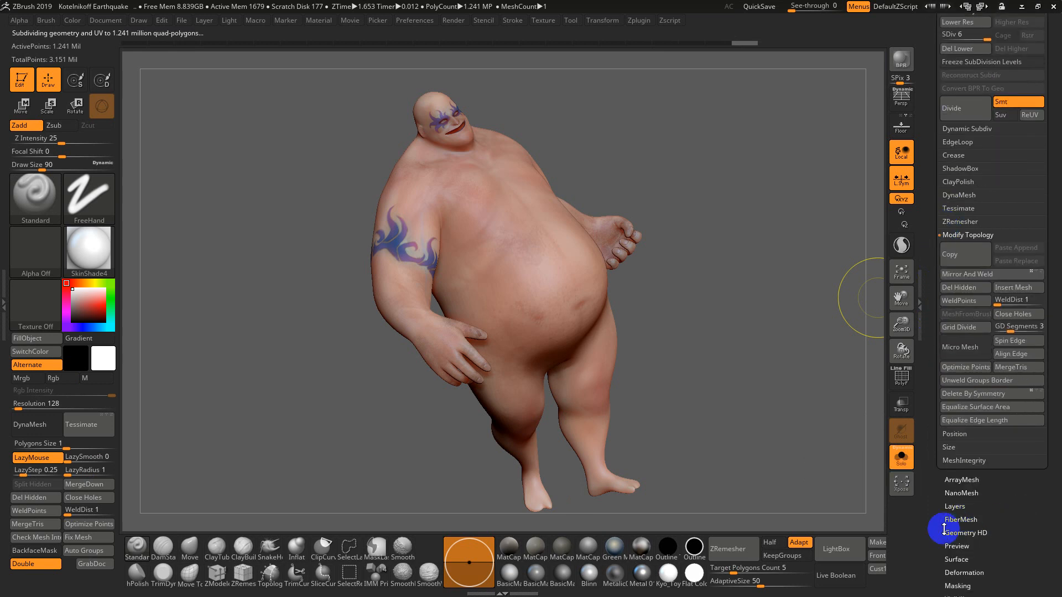
pyautogui.moveTo(942, 529); pyautogui.dragTo(947, 476)
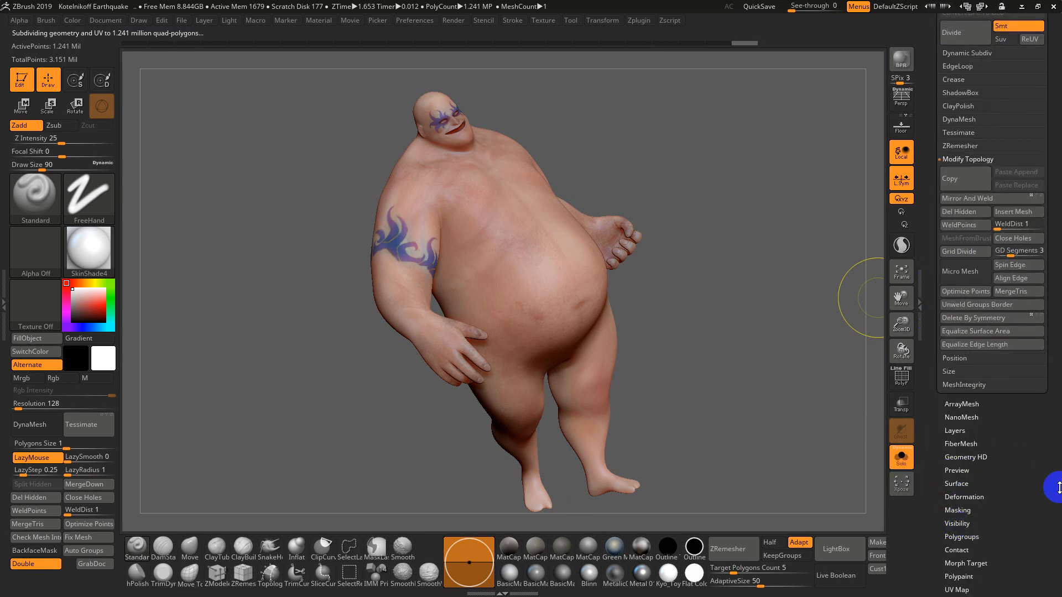
pyautogui.moveTo(1055, 486); pyautogui.dragTo(1049, 451)
pyautogui.moveTo(976, 525); pyautogui.dragTo(974, 476)
pyautogui.click(966, 494)
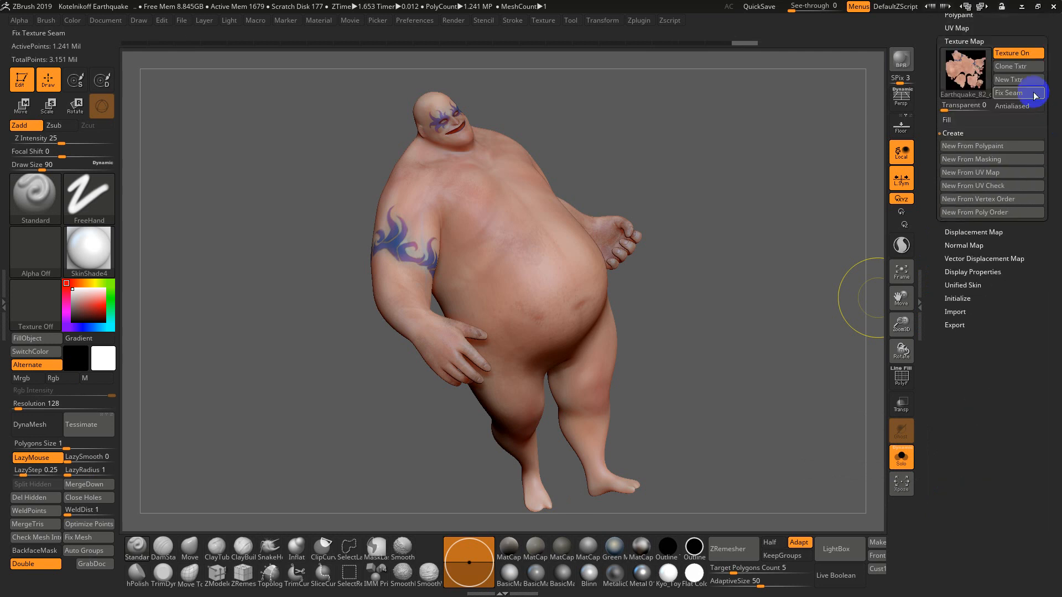
pyautogui.click(1007, 54)
pyautogui.click(1007, 54)
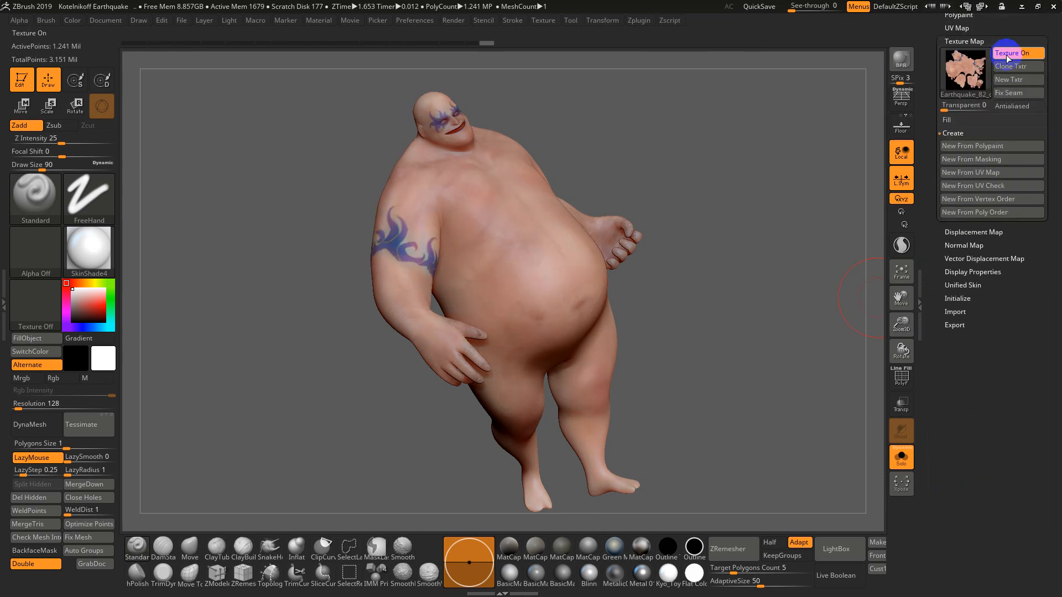
# Step: Enable the Rgb channel and convert the body's texture map into polypaint
pyautogui.moveTo(935, 60); pyautogui.dragTo(924, 226)
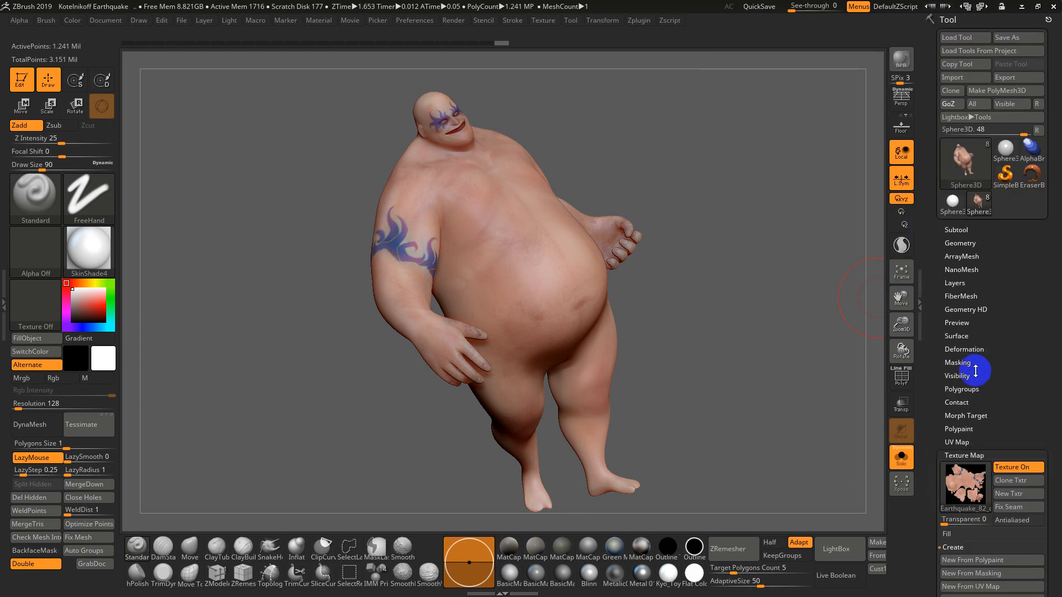
pyautogui.click(955, 428)
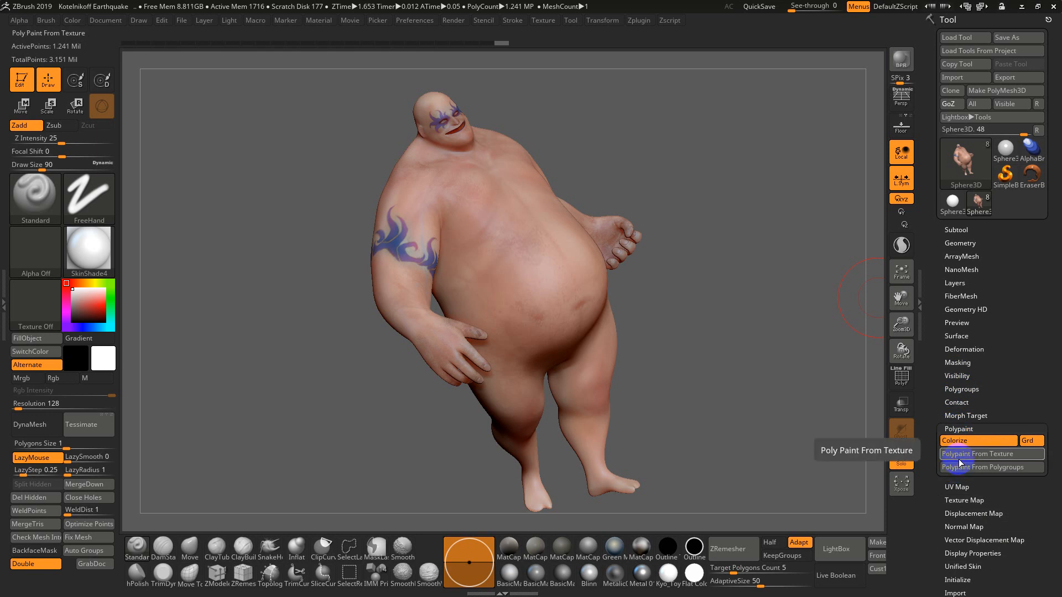
pyautogui.click(958, 459)
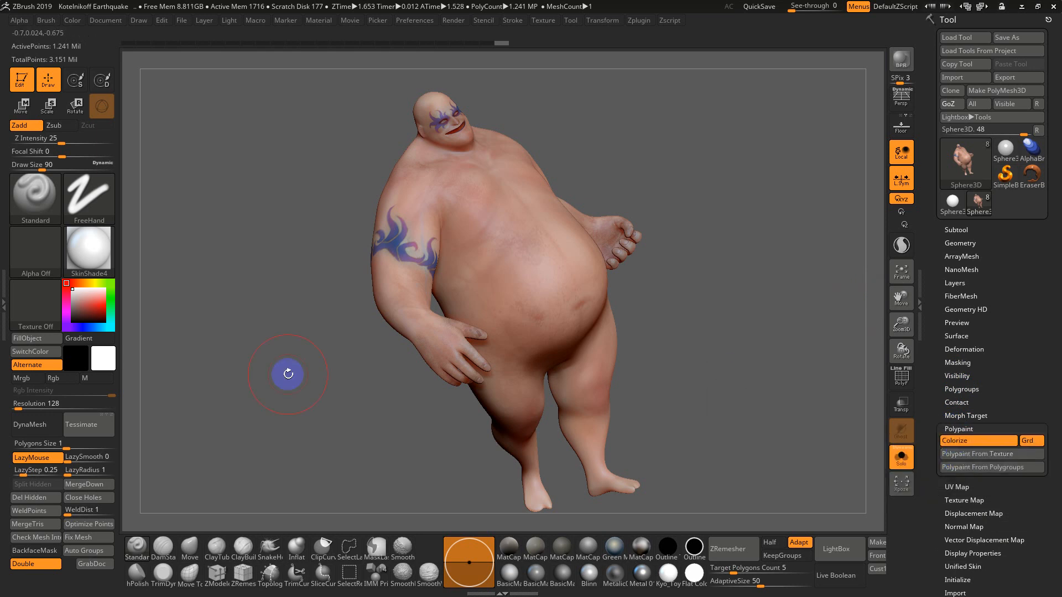
pyautogui.click(76, 381)
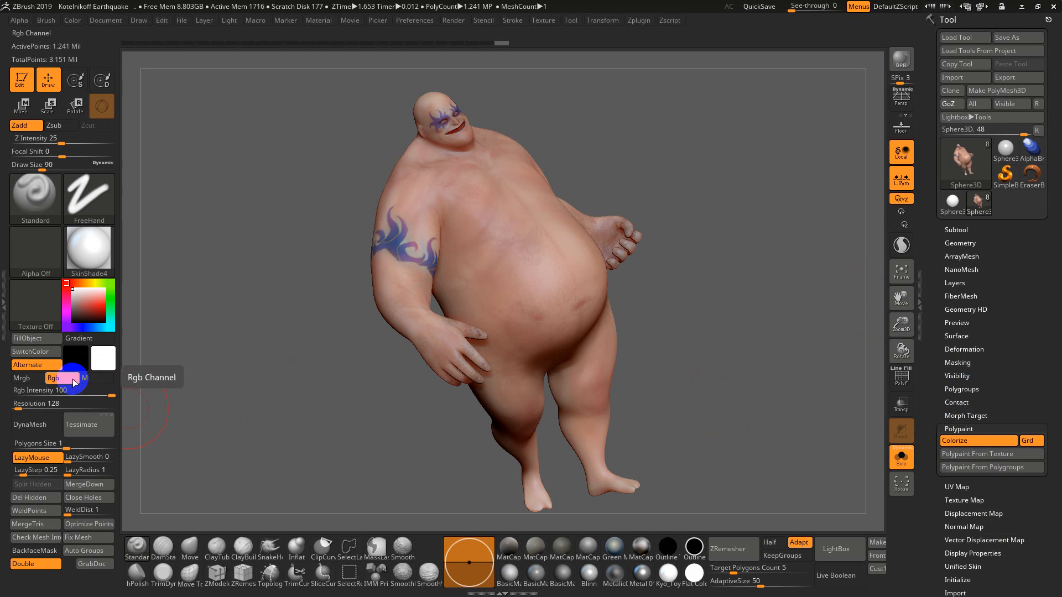
pyautogui.click(1022, 455)
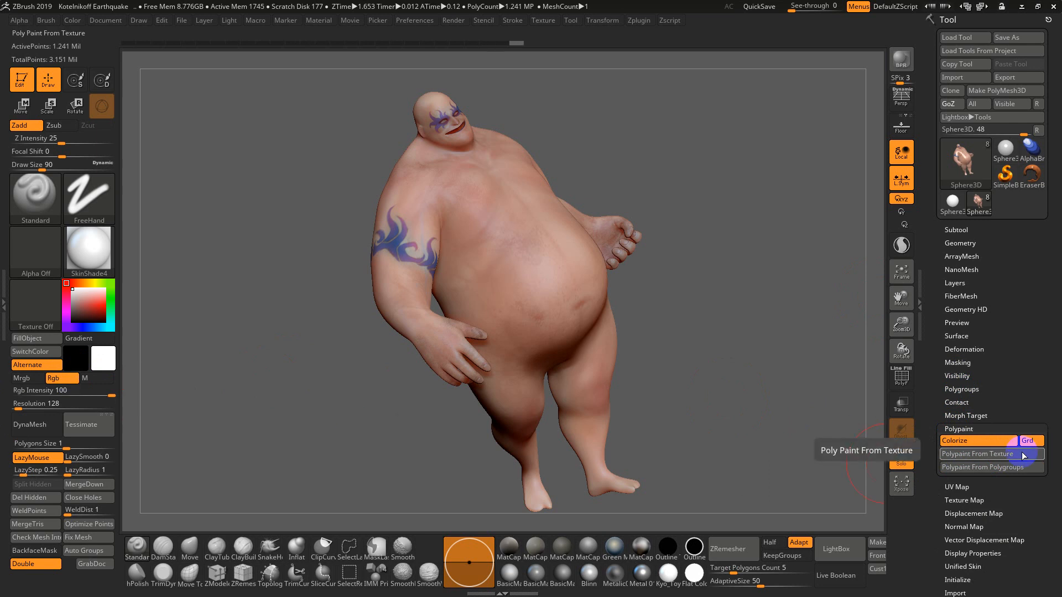
# Step: Check the converted polypaint with the polyframe shown and hidden, and review the body's texture map settings
pyautogui.hotkey('shift', 'f')
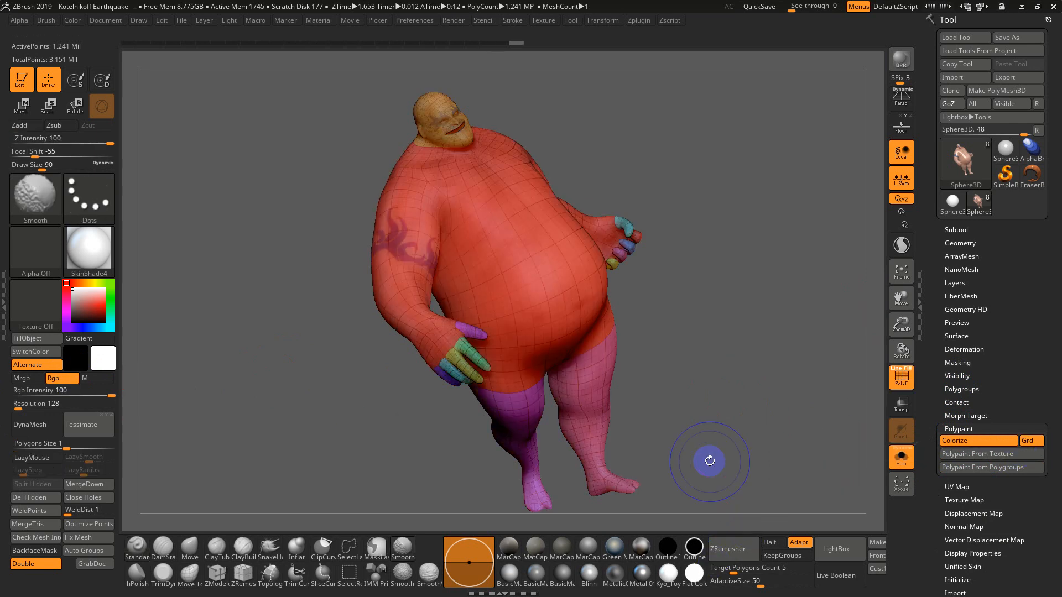
pyautogui.hotkey('shift', 'f')
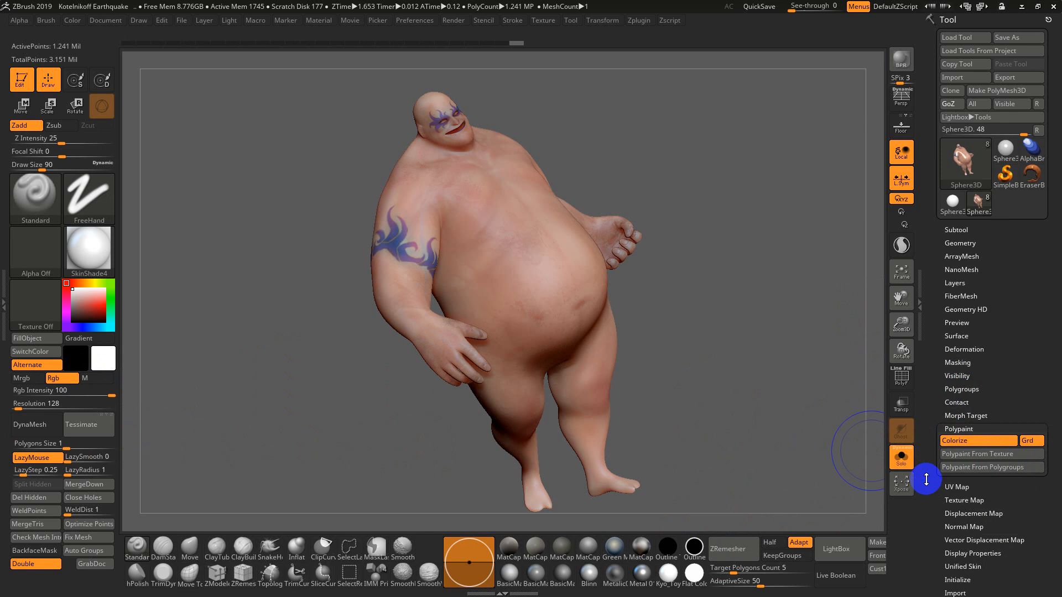
pyautogui.scroll(-3, 1010, 519)
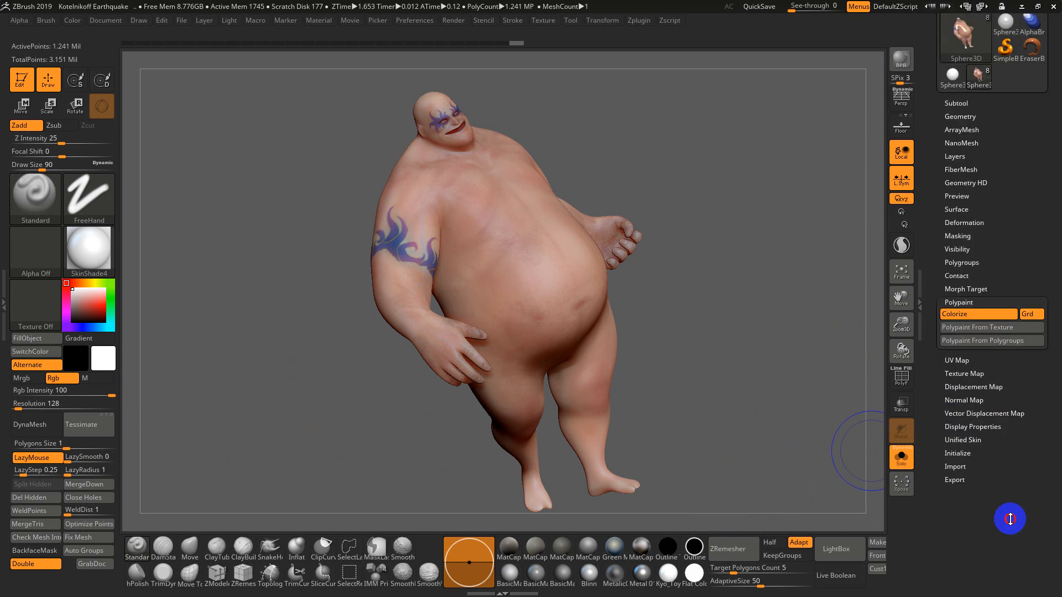
pyautogui.scroll(1, 1010, 519)
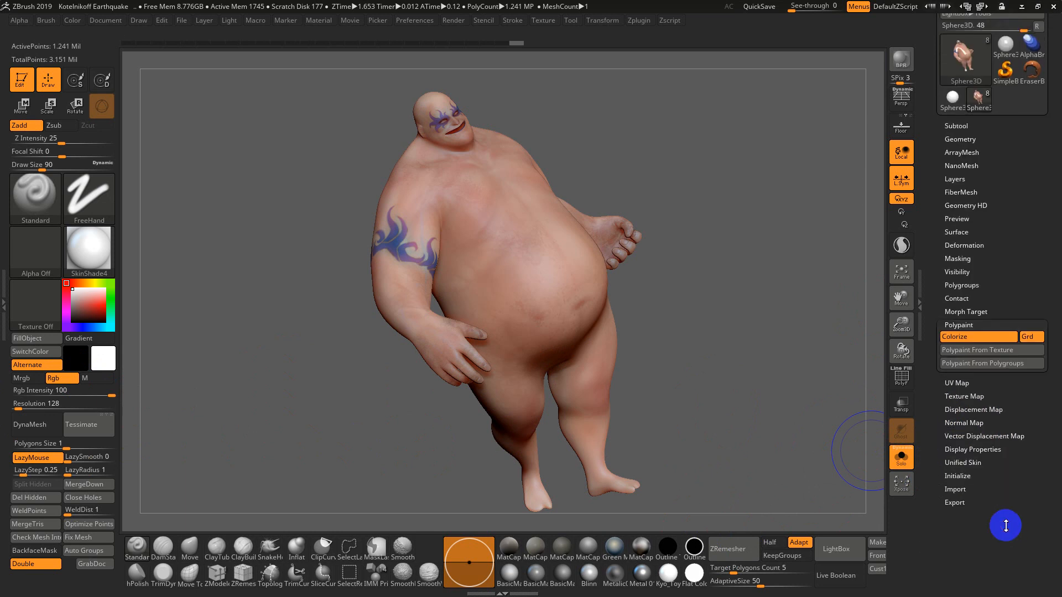
pyautogui.click(969, 350)
pyautogui.click(966, 393)
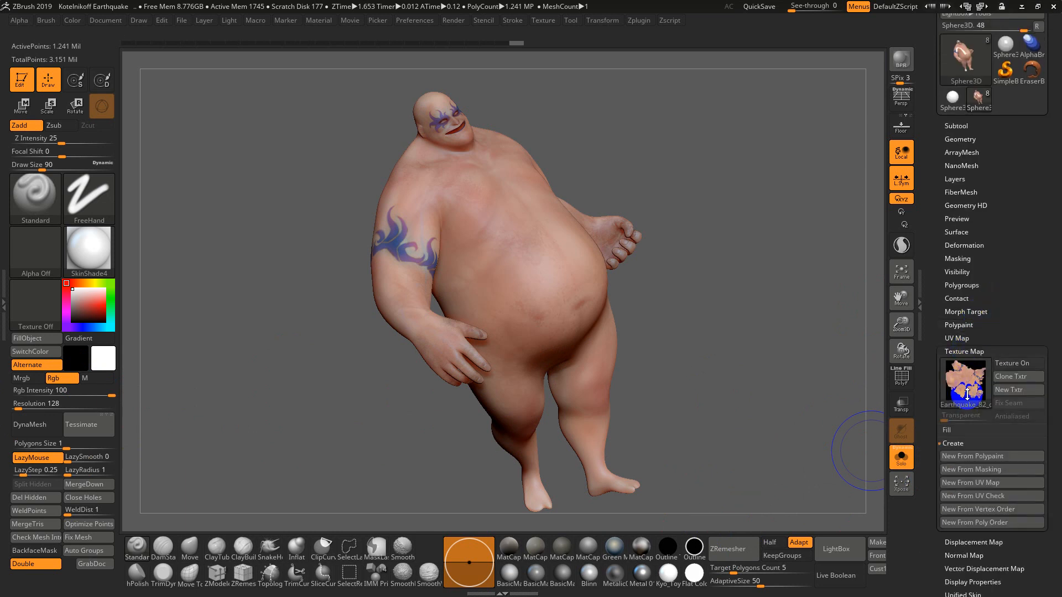
pyautogui.click(995, 353)
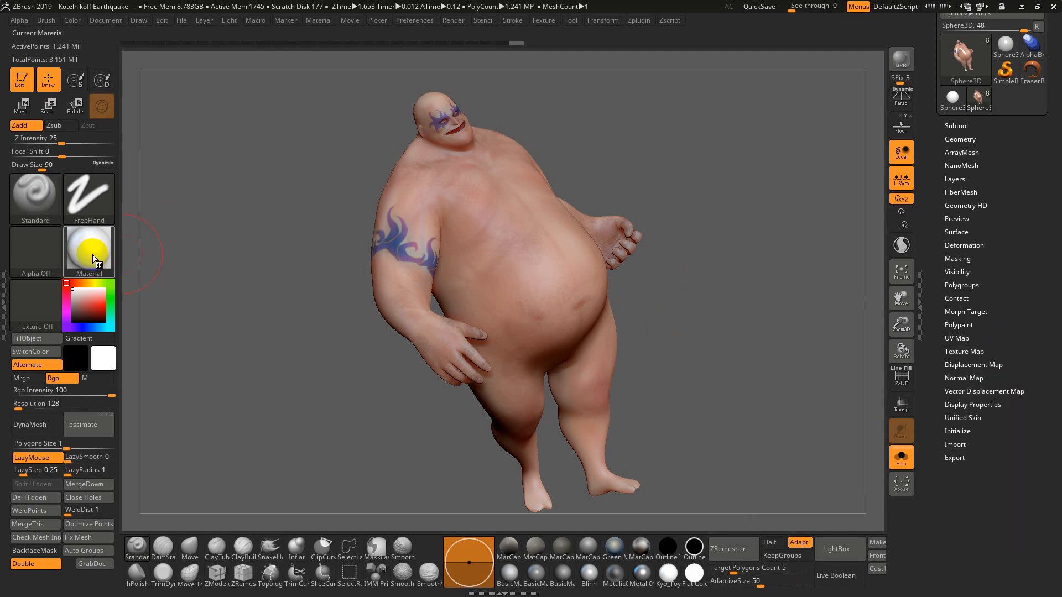
# Step: Select the Paint brush and set the paint colour to a saturated blue
pyautogui.press('b')
pyautogui.press('p')
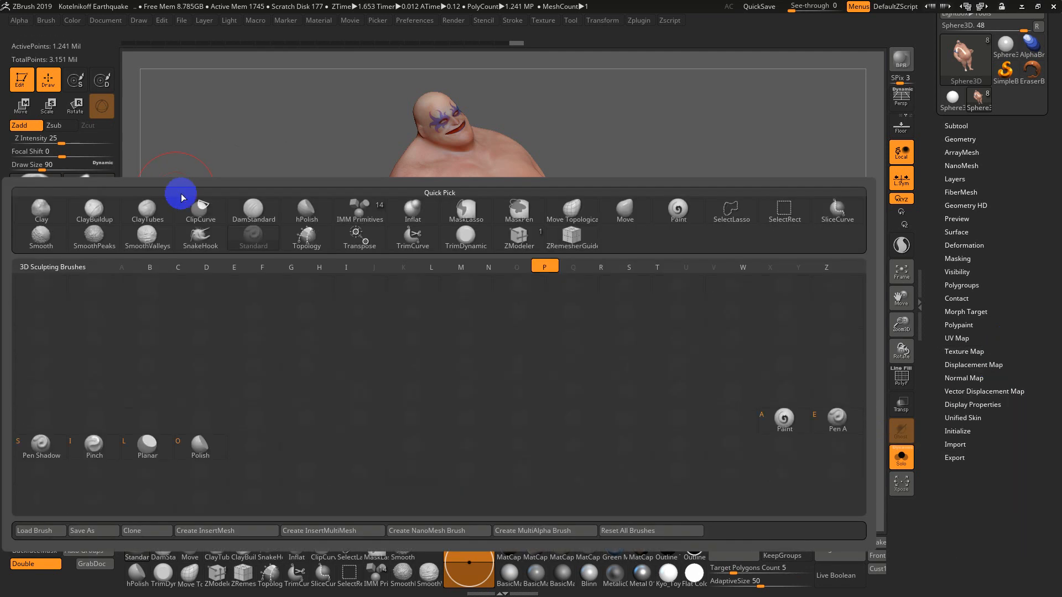
pyautogui.press('a')
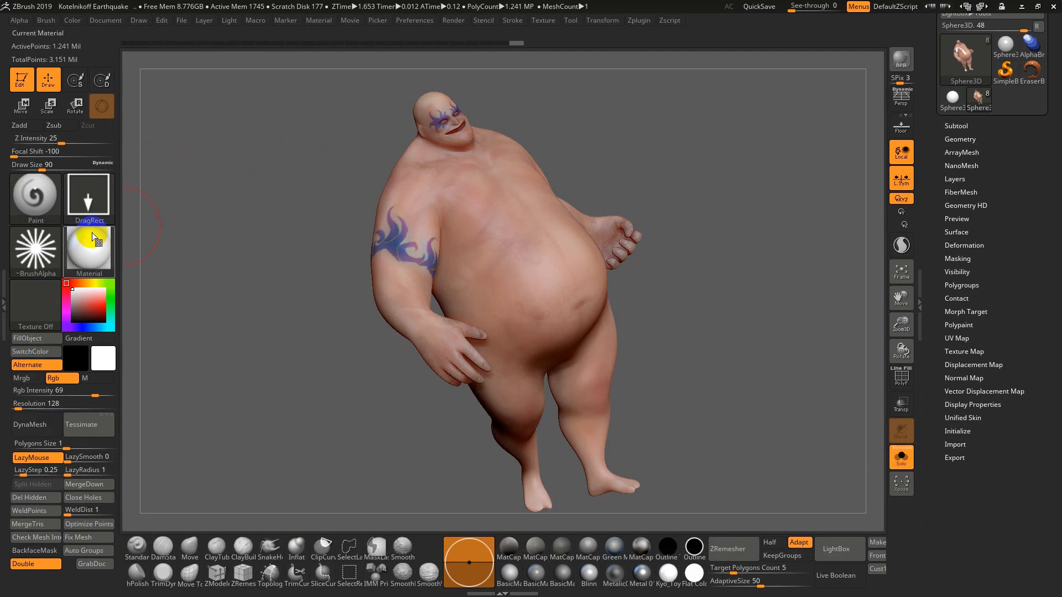
pyautogui.click(86, 328)
pyautogui.click(104, 305)
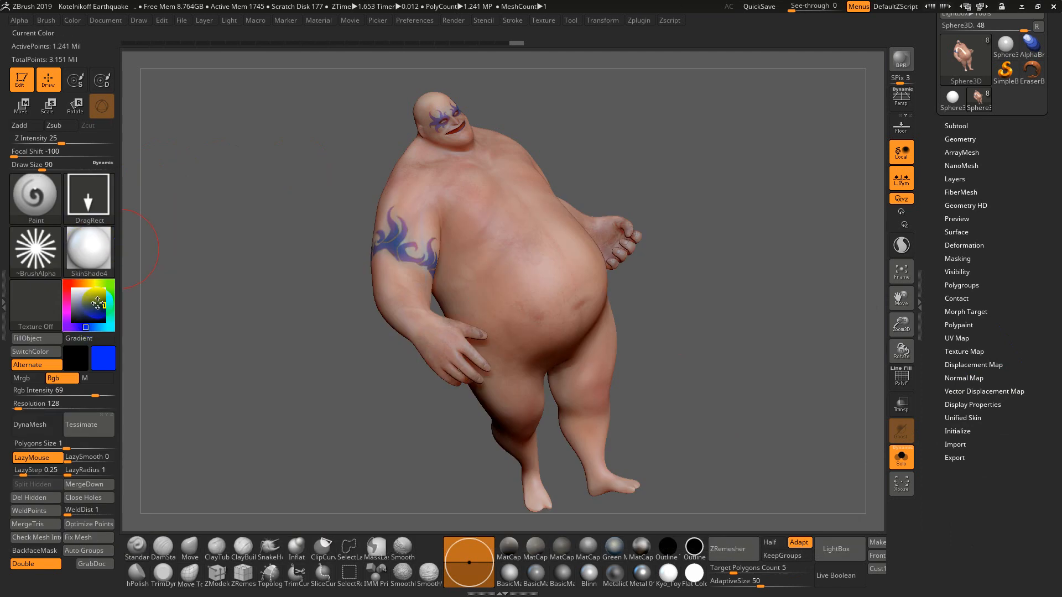
# Step: Stamp a blue starburst onto the character's chest with symmetry, placing one on each side
pyautogui.moveTo(313, 287)
pyautogui.mouseDown()
pyautogui.moveTo(263, 285)
pyautogui.moveTo(280, 282)
pyautogui.mouseUp()
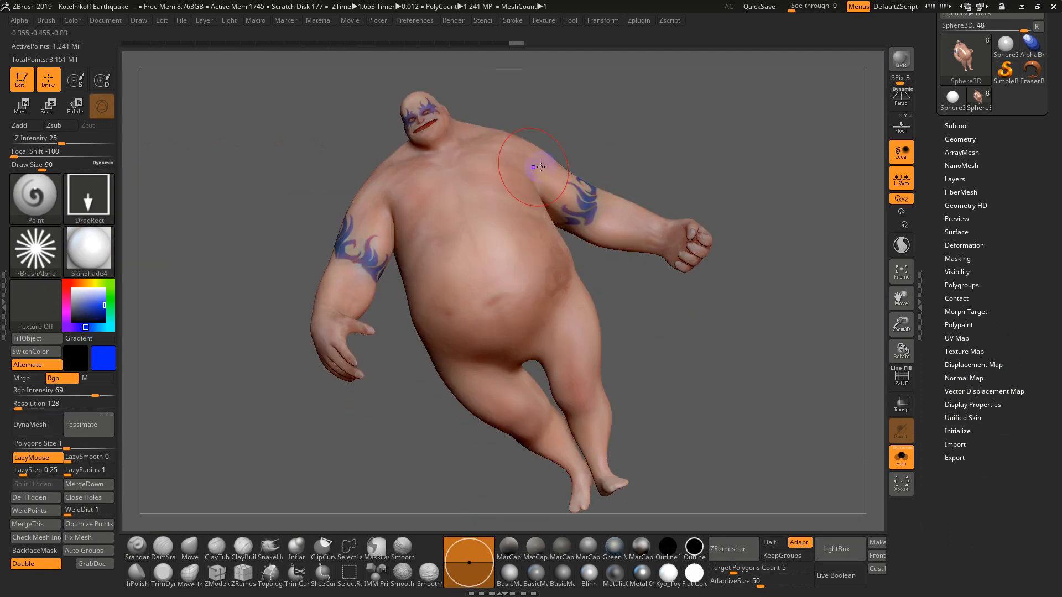
pyautogui.moveTo(505, 179); pyautogui.dragTo(522, 197)
pyautogui.moveTo(639, 134); pyautogui.dragTo(768, 204)
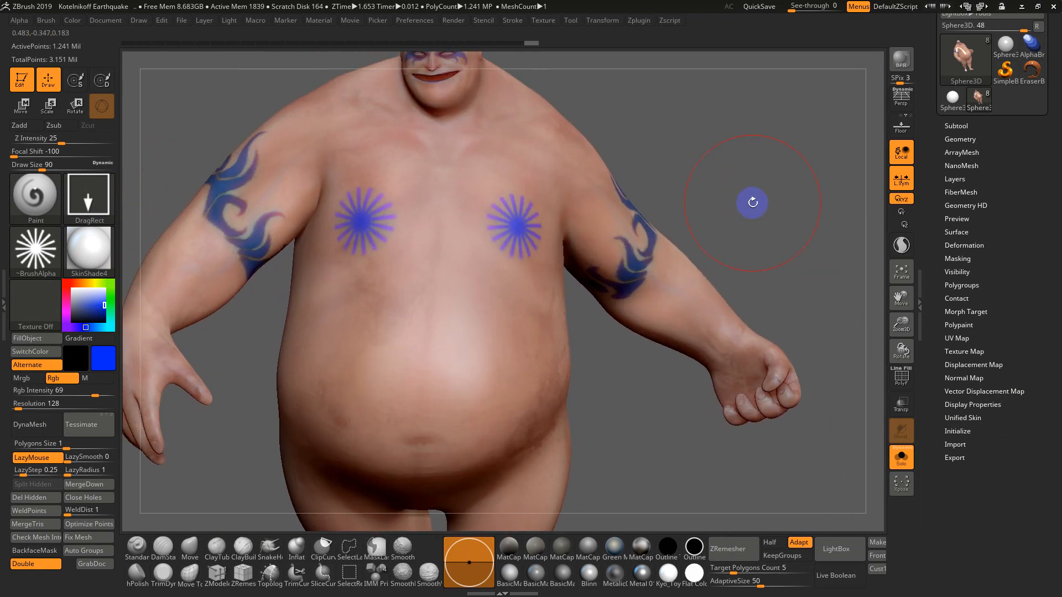
# Step: Create a new texture map from the body's polypaint at the 4096 UV map size and preview it
pyautogui.scroll(-1, 931, 271)
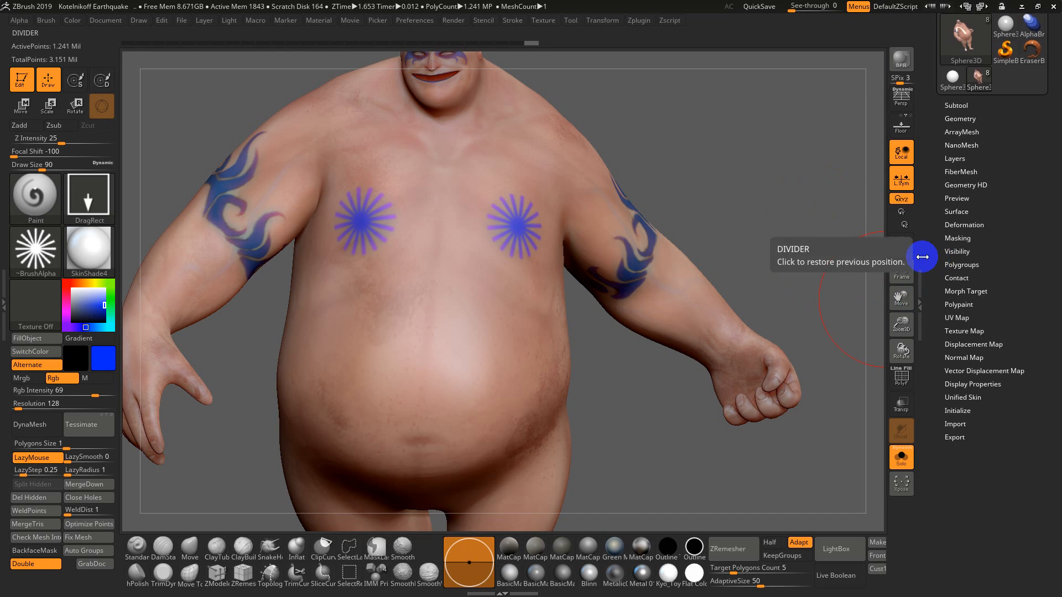
pyautogui.click(960, 318)
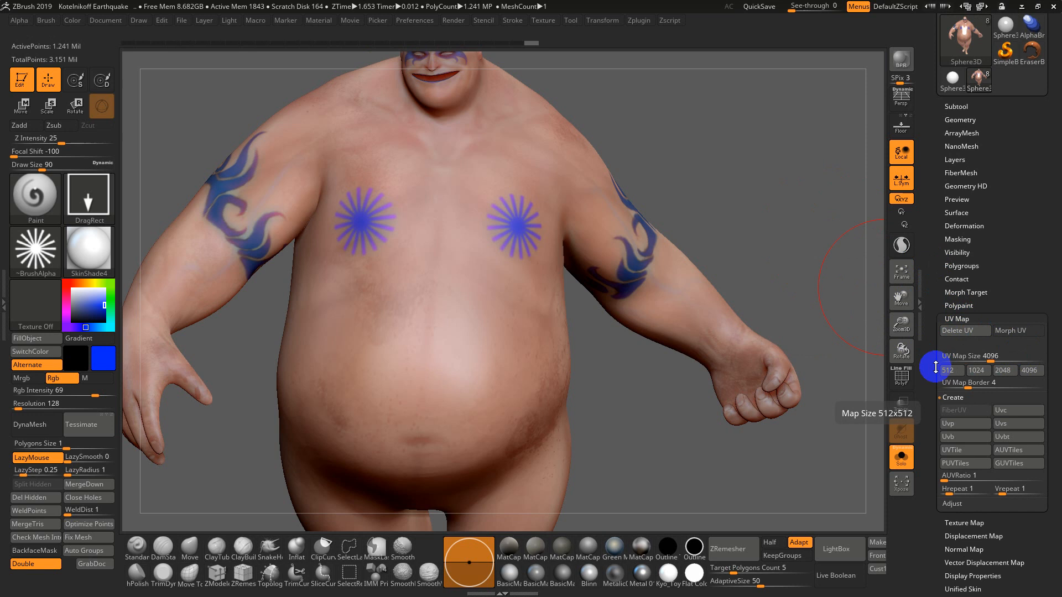
pyautogui.moveTo(936, 368); pyautogui.dragTo(935, 332)
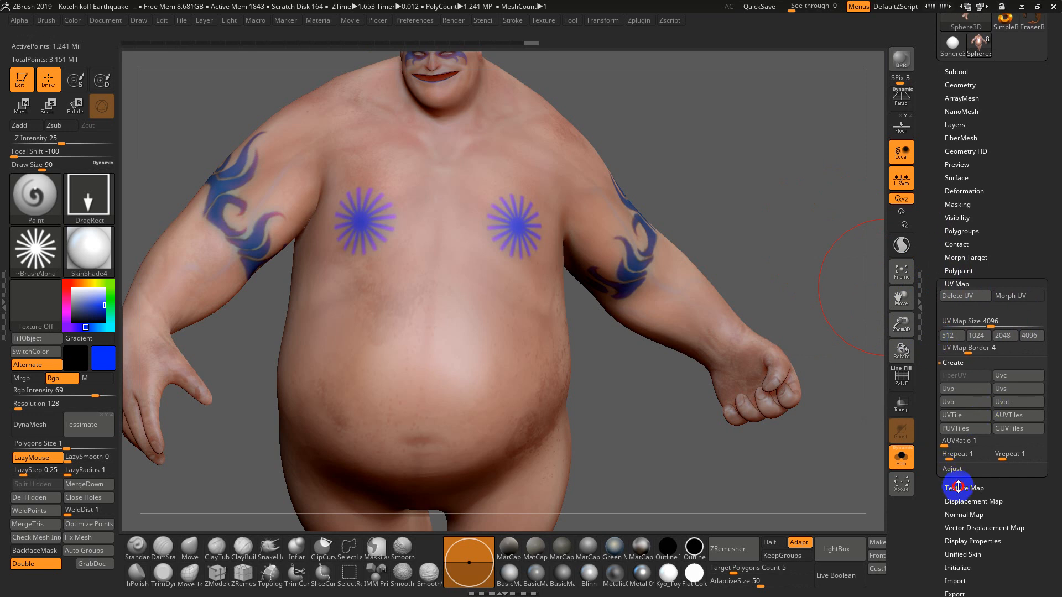
pyautogui.click(957, 488)
pyautogui.click(982, 402)
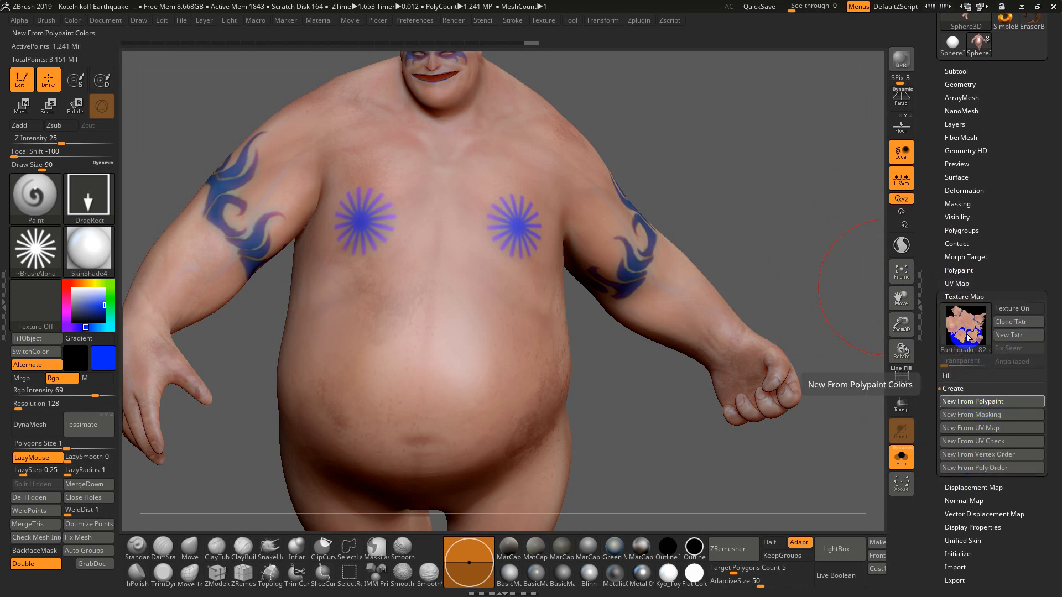
pyautogui.moveTo(961, 322)
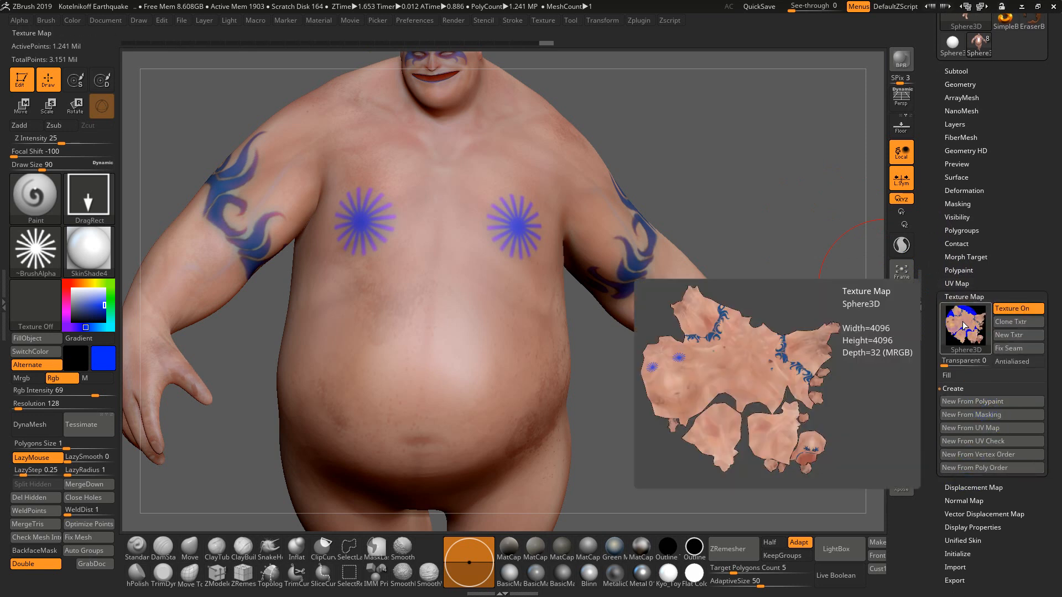
# Step: Send the body to Maya through GoZ, switch to Maya and frame the whole character
pyautogui.moveTo(939, 137); pyautogui.dragTo(944, 220)
pyautogui.click(947, 104)
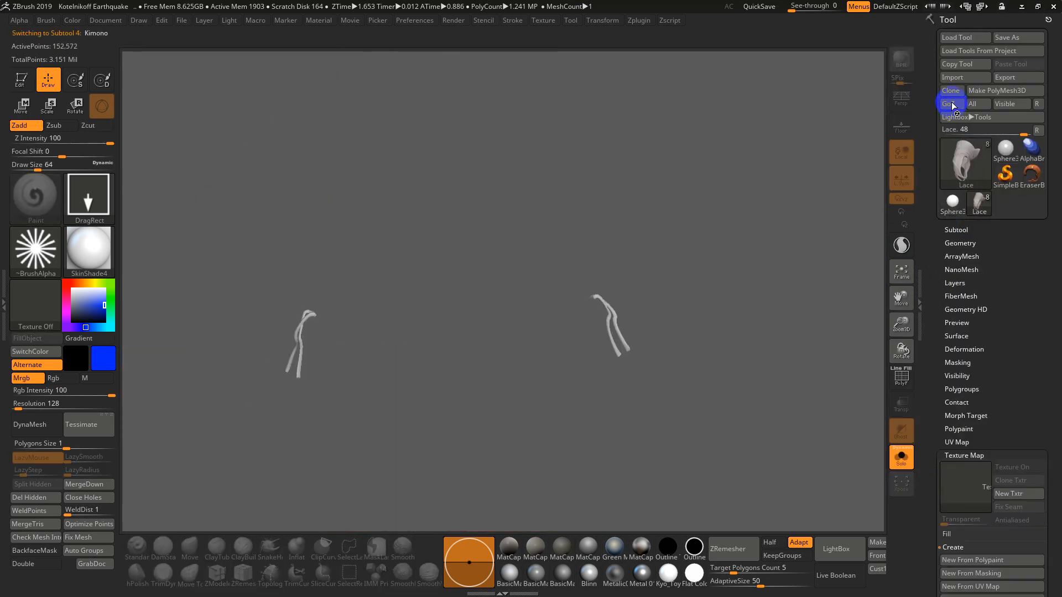
pyautogui.hotkey('alt', 'Tab')
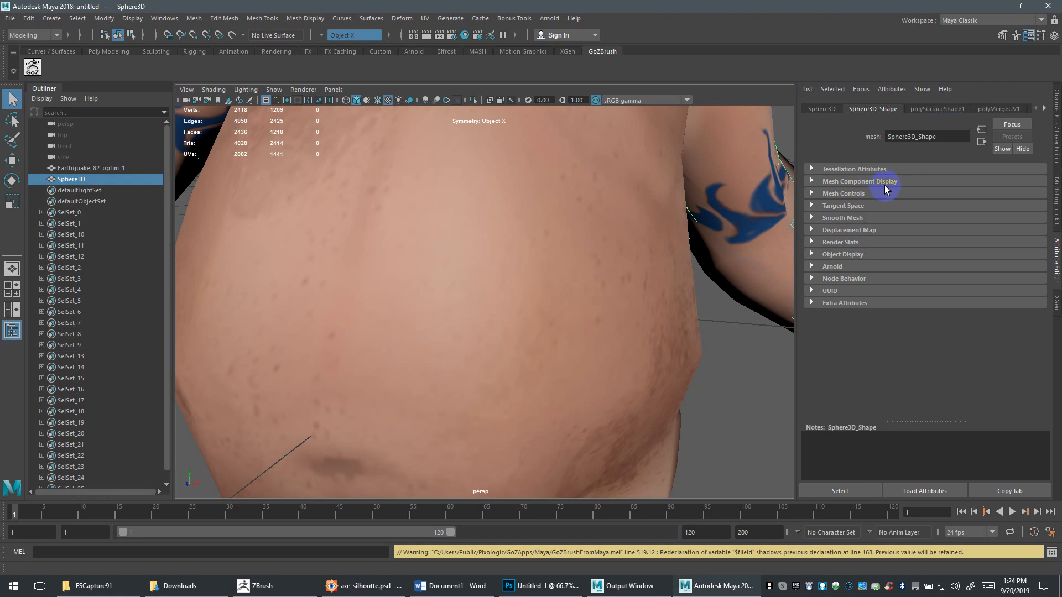
pyautogui.click(737, 334)
pyautogui.press('f')
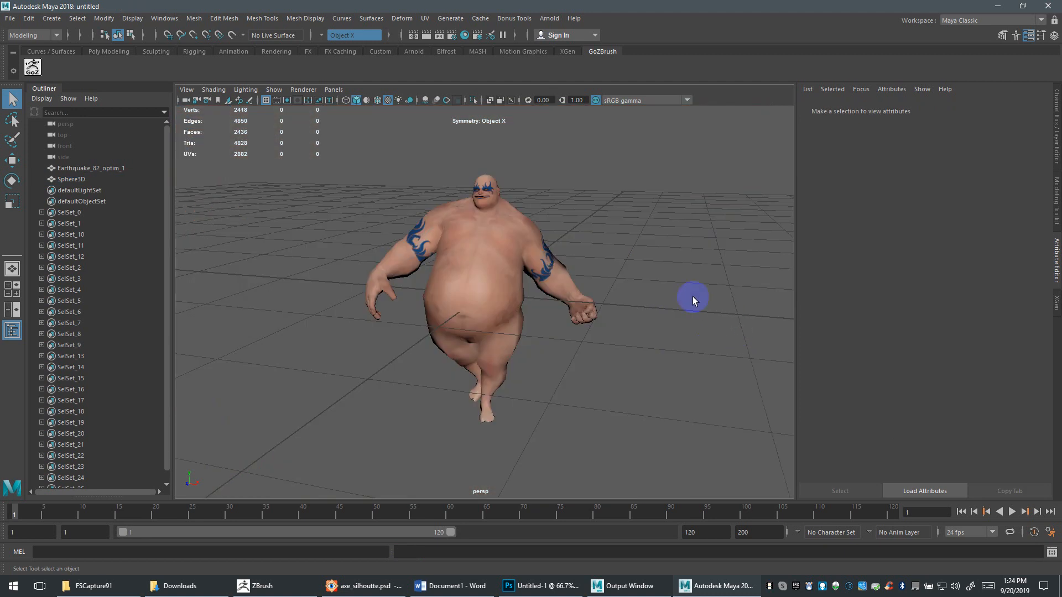
pyautogui.click(520, 262)
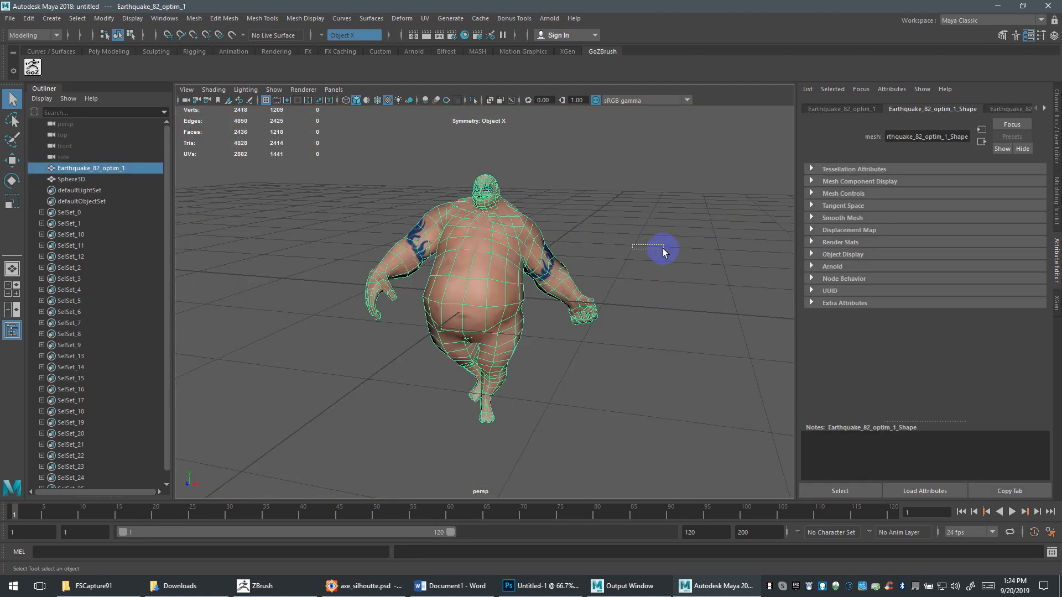
pyautogui.moveTo(663, 250); pyautogui.dragTo(662, 249)
pyautogui.moveTo(520, 249); pyautogui.dragTo(532, 251)
pyautogui.press('w')
pyautogui.moveTo(530, 306); pyautogui.dragTo(668, 311)
pyautogui.hotkey('ctrl', 'z')
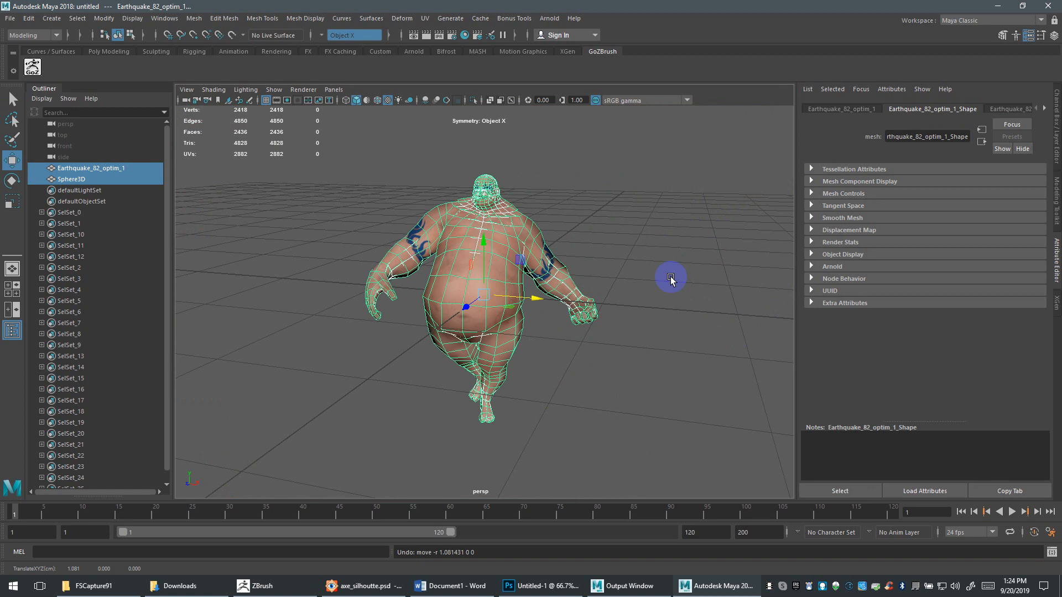
pyautogui.click(283, 313)
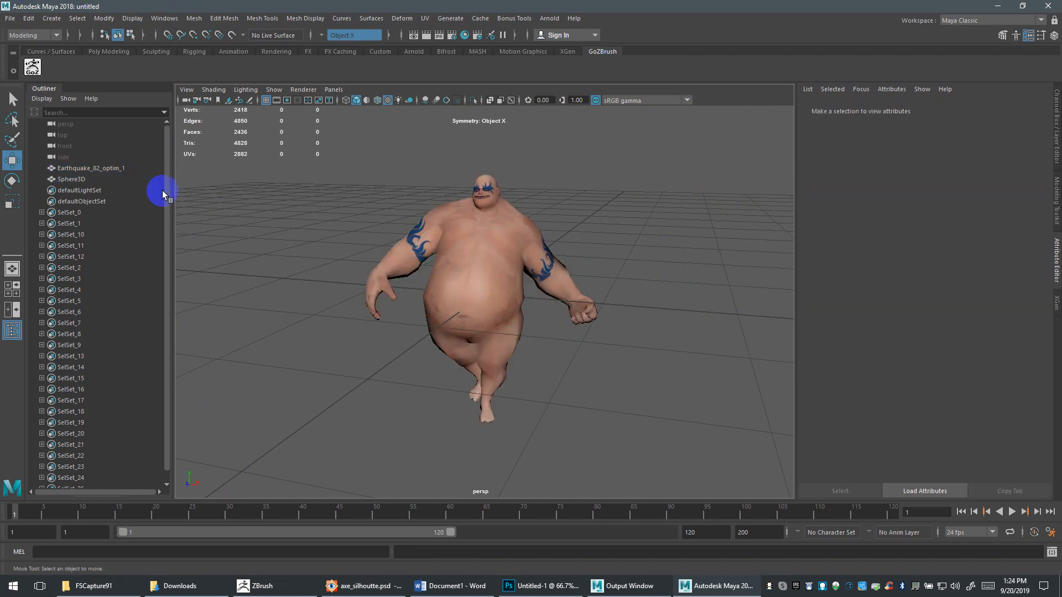
# Step: Move the Earthquake_82_optim_1 mesh about 1.24 units along X, beside Sphere3D, to compare the two textured bodies
pyautogui.click(83, 171)
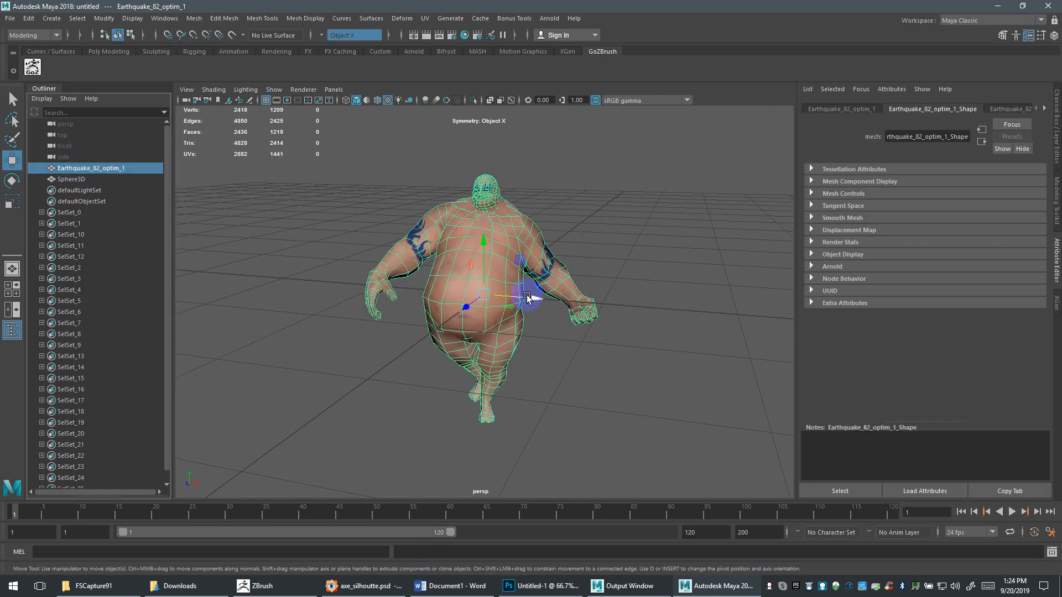
pyautogui.moveTo(527, 298); pyautogui.dragTo(671, 316)
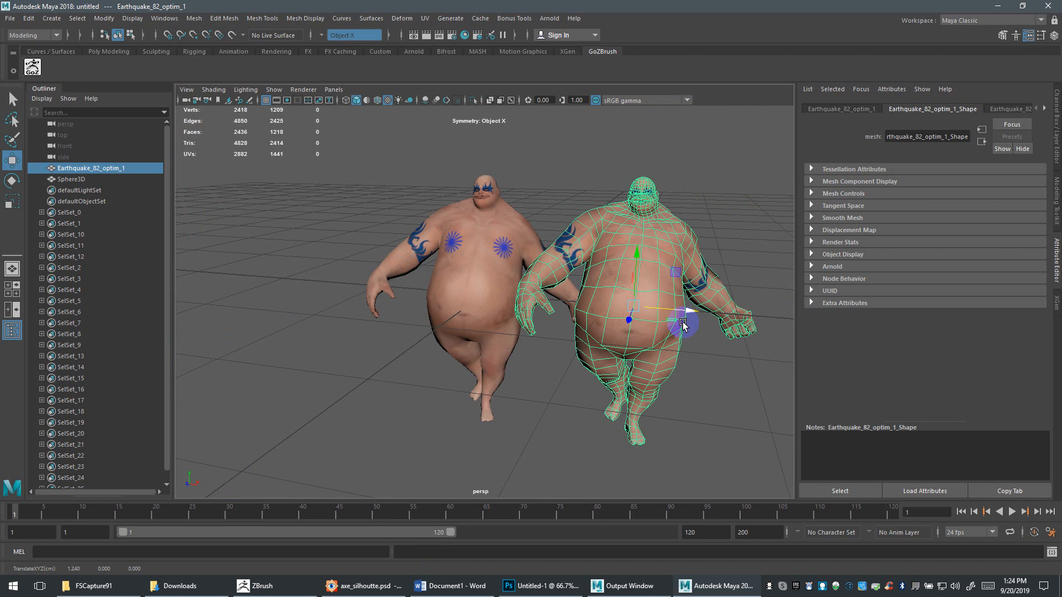
pyautogui.click(746, 420)
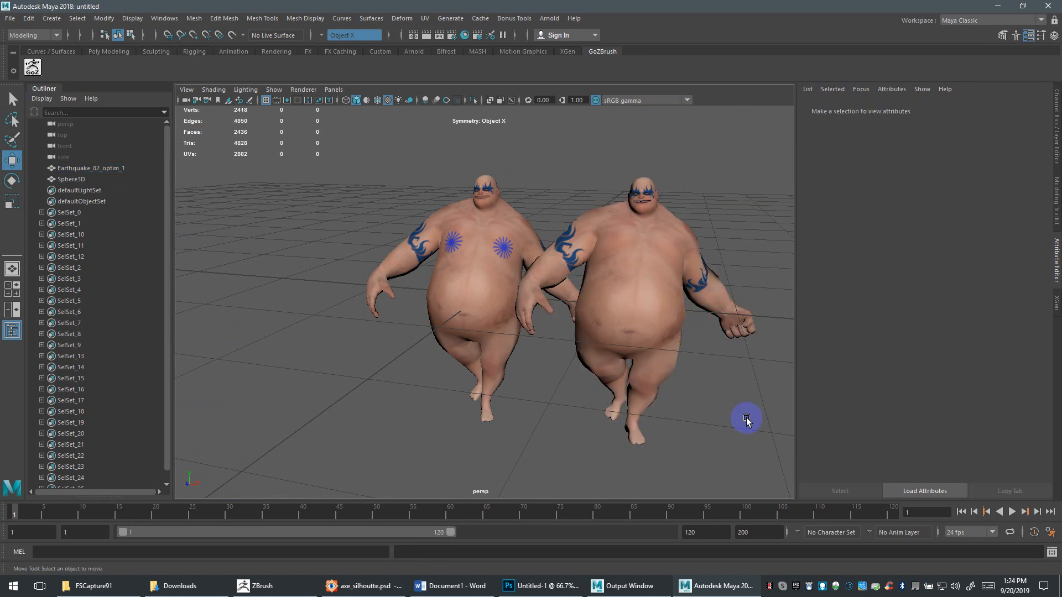
pyautogui.click(456, 296)
pyautogui.keyDown('alt'); pyautogui.moveTo(454, 293); pyautogui.dragTo(456, 294, button='right'); pyautogui.keyUp('alt')
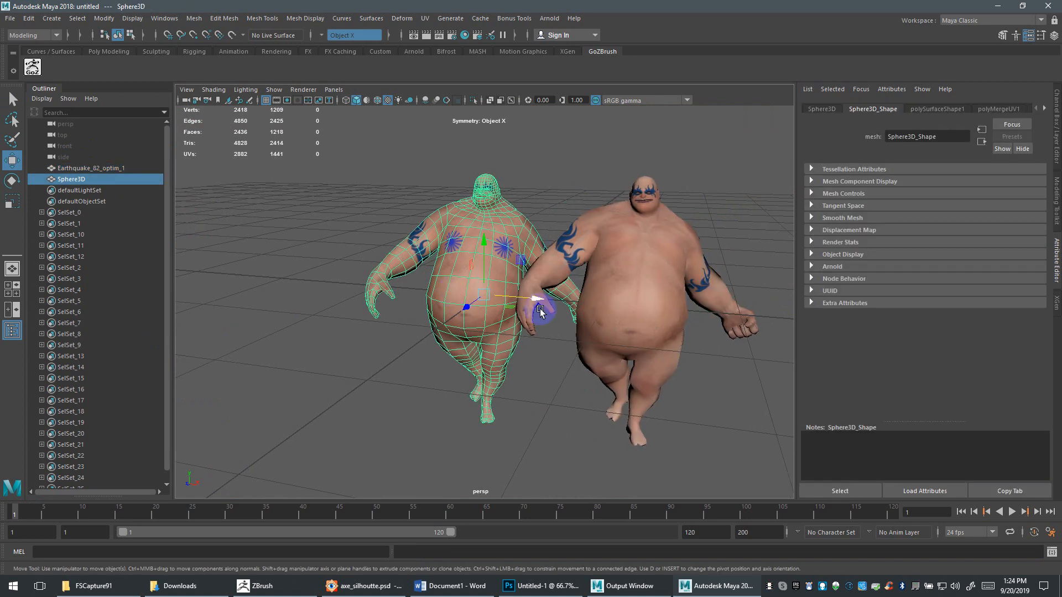
pyautogui.click(536, 379)
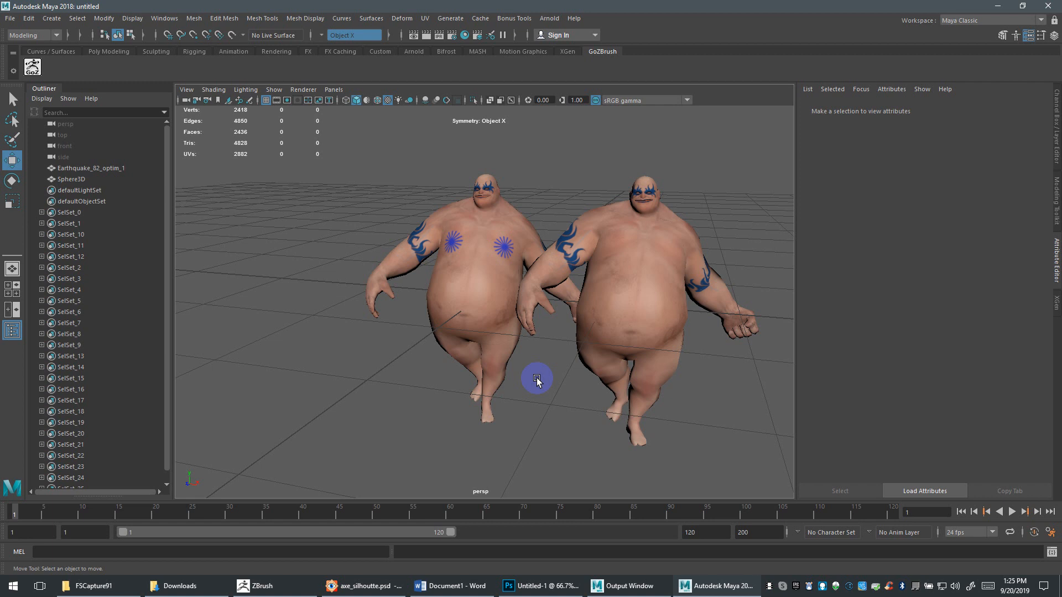
# Step: Switch back to ZBrush and load the Plane3D primitive as the active tool
pyautogui.click(364, 585)
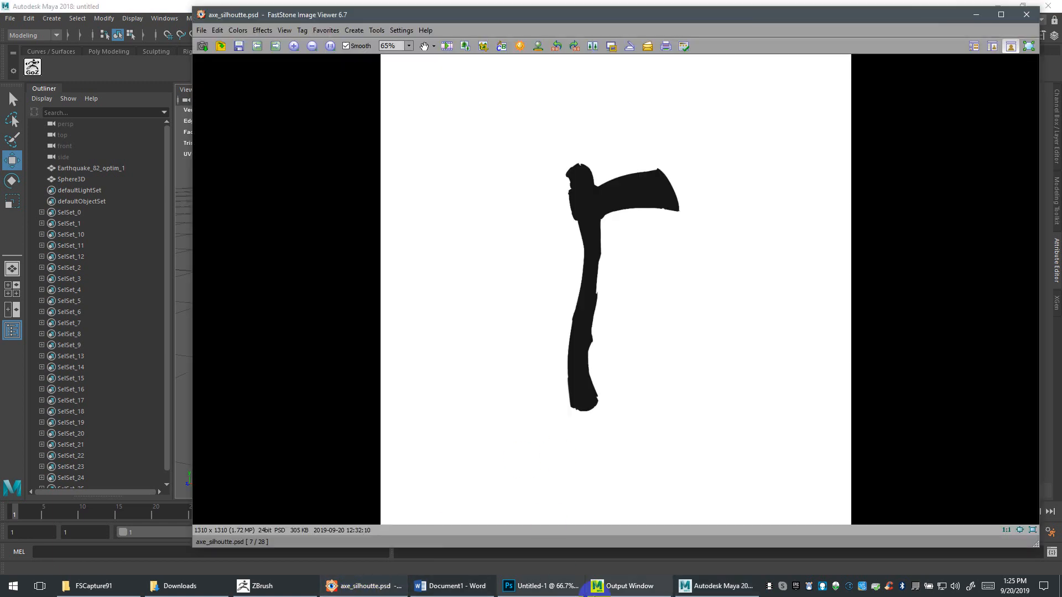
pyautogui.click(277, 585)
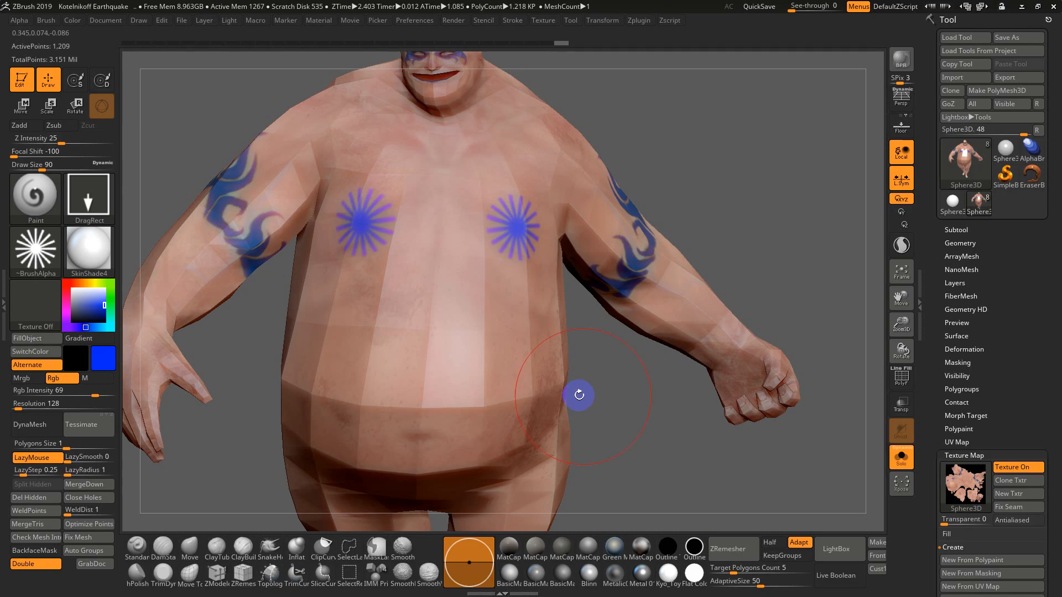
pyautogui.click(961, 160)
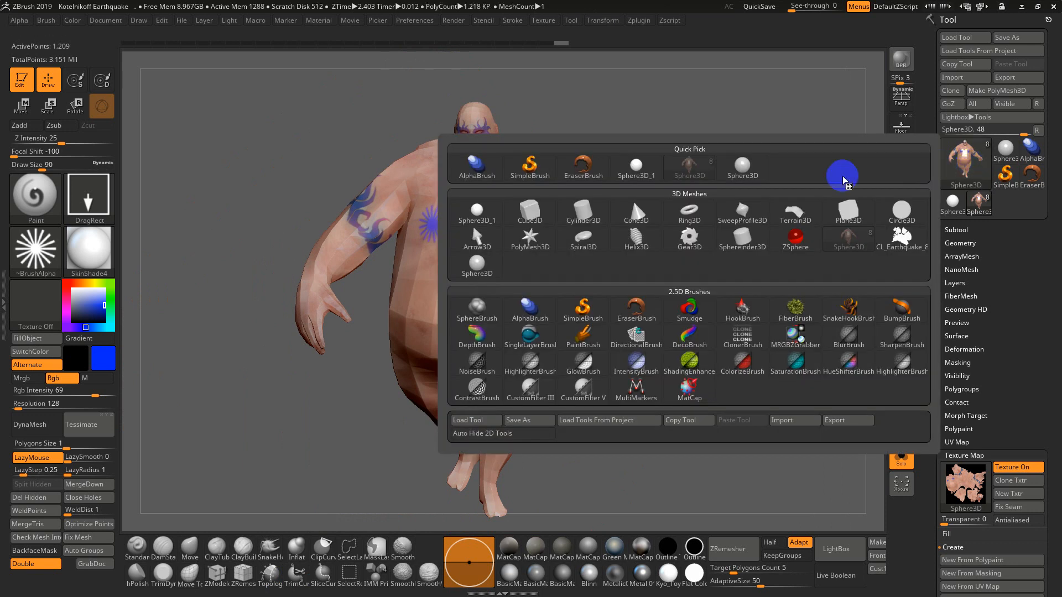
pyautogui.click(848, 213)
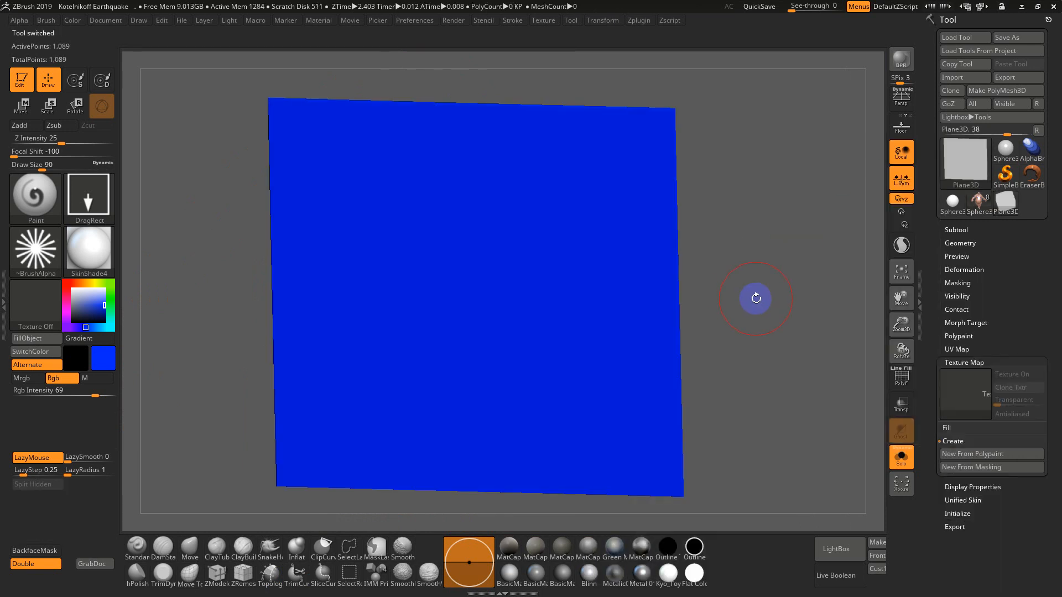
# Step: Set the colour to white, select the Standard brush and convert the plane to a PolyMesh3D
pyautogui.click(73, 289)
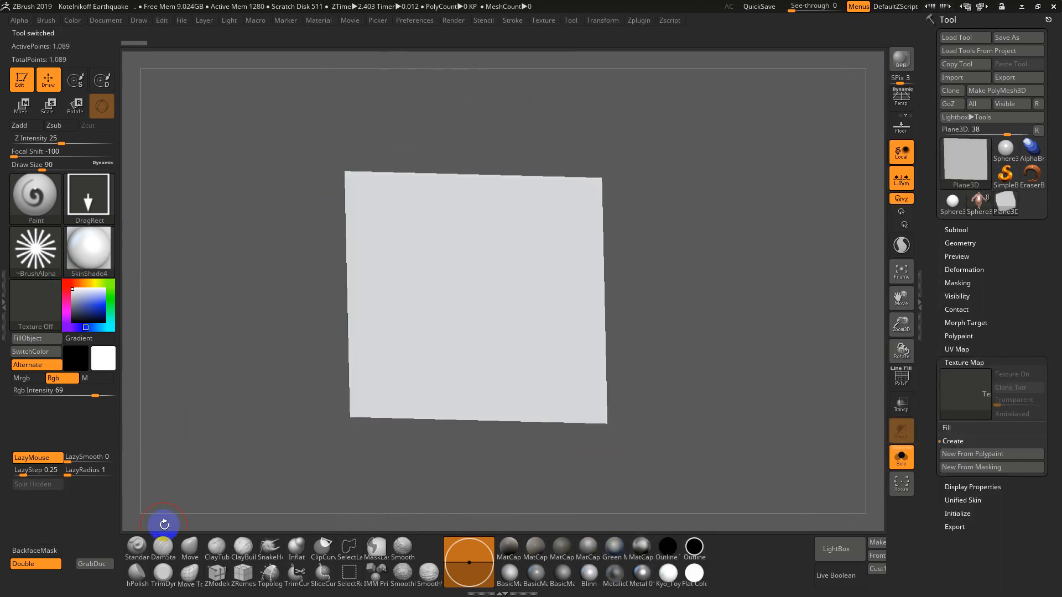
pyautogui.click(137, 546)
pyautogui.click(1005, 91)
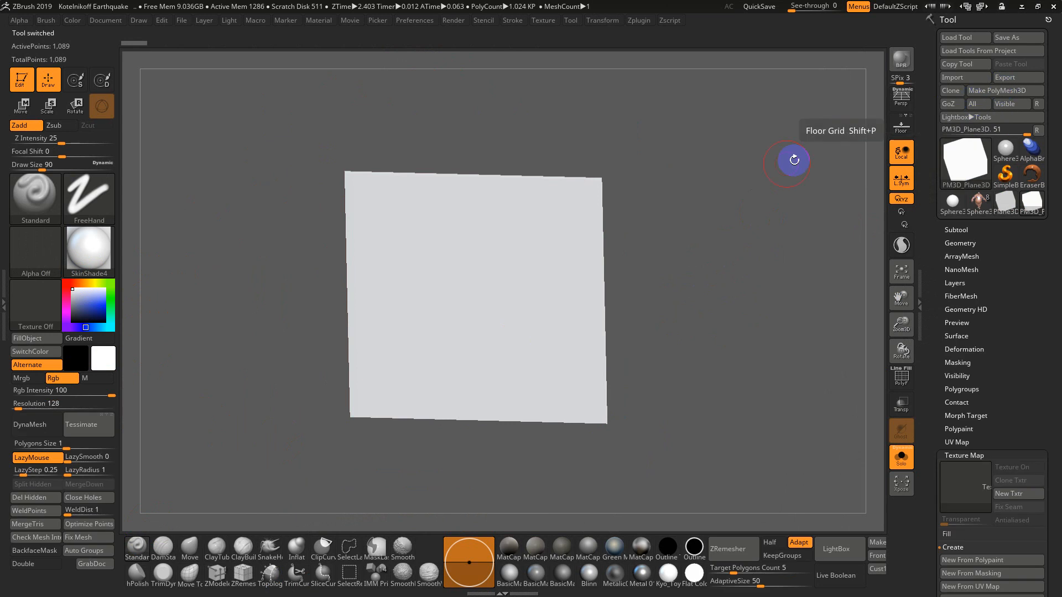
# Step: Divide the plane up to subdivision level 5 with the polyframe shown, and delete its lower subdivision levels
pyautogui.hotkey('shift', 'f')
pyautogui.press('s')
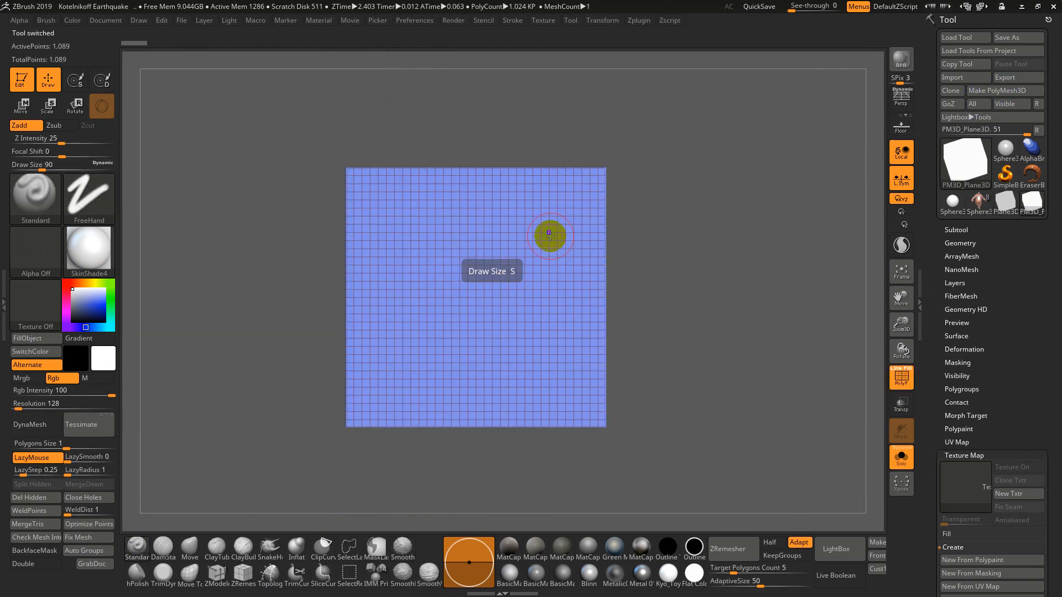
pyautogui.click(960, 243)
pyautogui.click(963, 338)
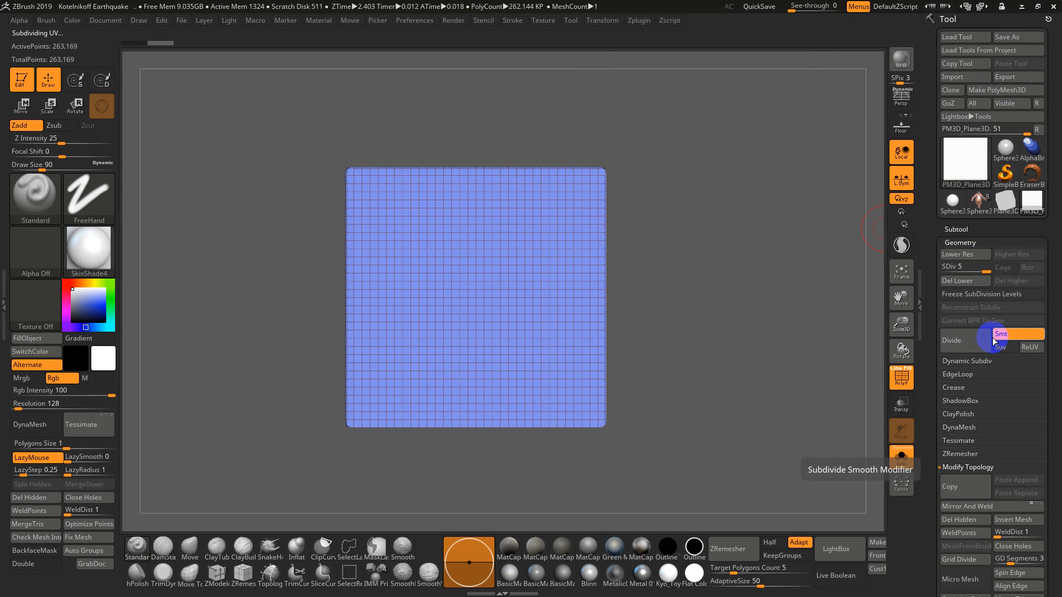
pyautogui.click(958, 281)
# Step: Paint a curved vertical mask on the plane with MaskPen at Draw Size 77, and extend its upper part at Draw Size 46
pyautogui.hotkey('shift', 'f')
pyautogui.press('s')
pyautogui.moveTo(509, 266); pyautogui.dragTo(508, 266)
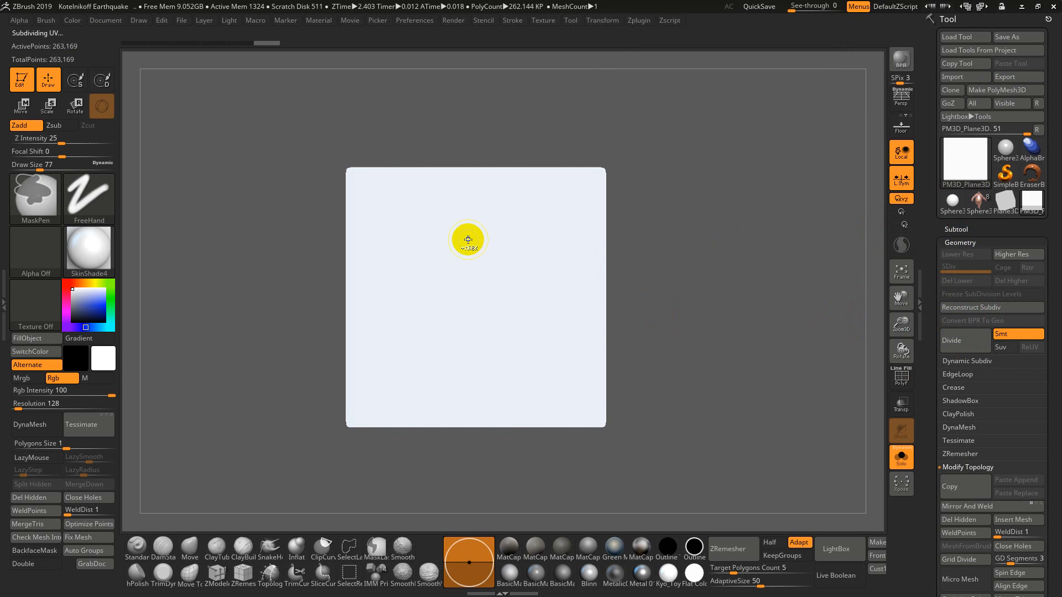
pyautogui.moveTo(437, 252)
pyautogui.keyDown('ctrl'); pyautogui.mouseDown()
pyautogui.moveTo(483, 277)
pyautogui.moveTo(479, 310)
pyautogui.mouseUp(); pyautogui.keyUp('ctrl')
pyautogui.keyDown('ctrl'); pyautogui.moveTo(448, 266); pyautogui.dragTo(488, 376); pyautogui.keyUp('ctrl')
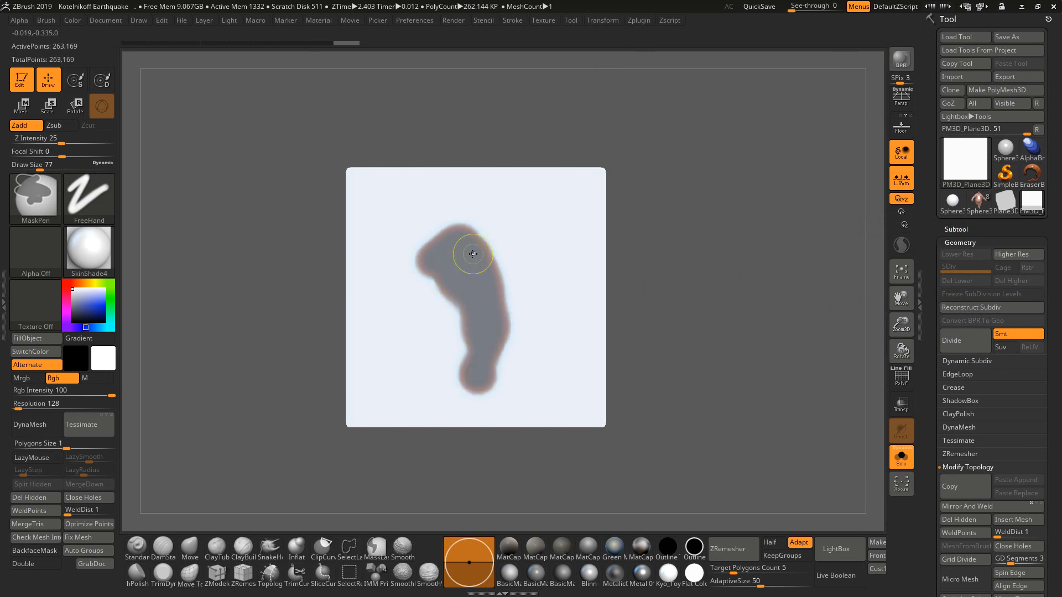
pyautogui.press('s')
pyautogui.moveTo(480, 247); pyautogui.dragTo(474, 245)
pyautogui.keyDown('ctrl'); pyautogui.moveTo(434, 213); pyautogui.dragTo(435, 217); pyautogui.keyUp('ctrl')
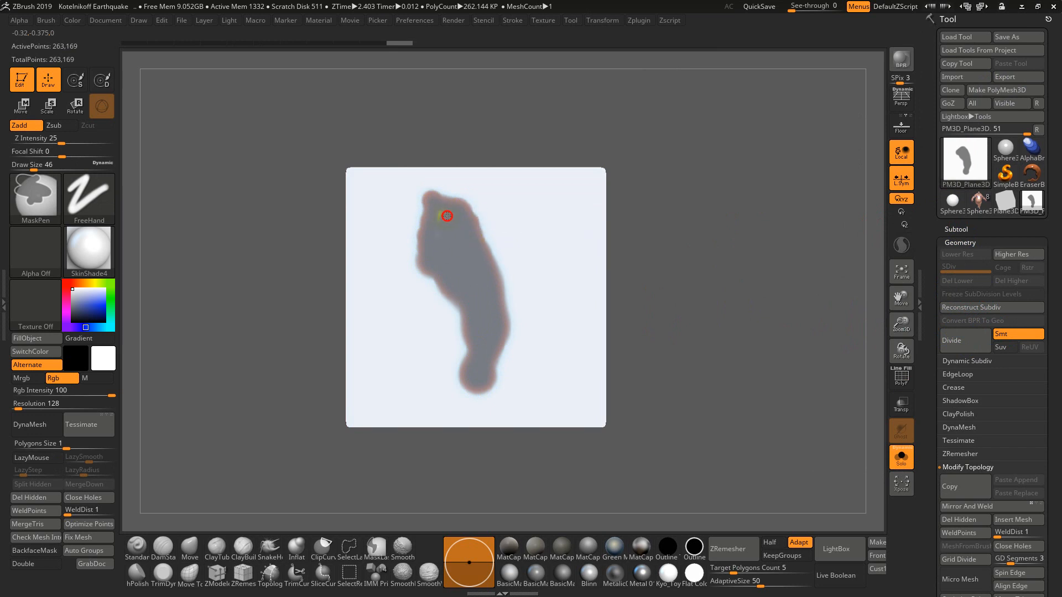
# Step: Turn the masked shape into its own polygroup and inspect it with the polyframe shown
pyautogui.press('ctrl')
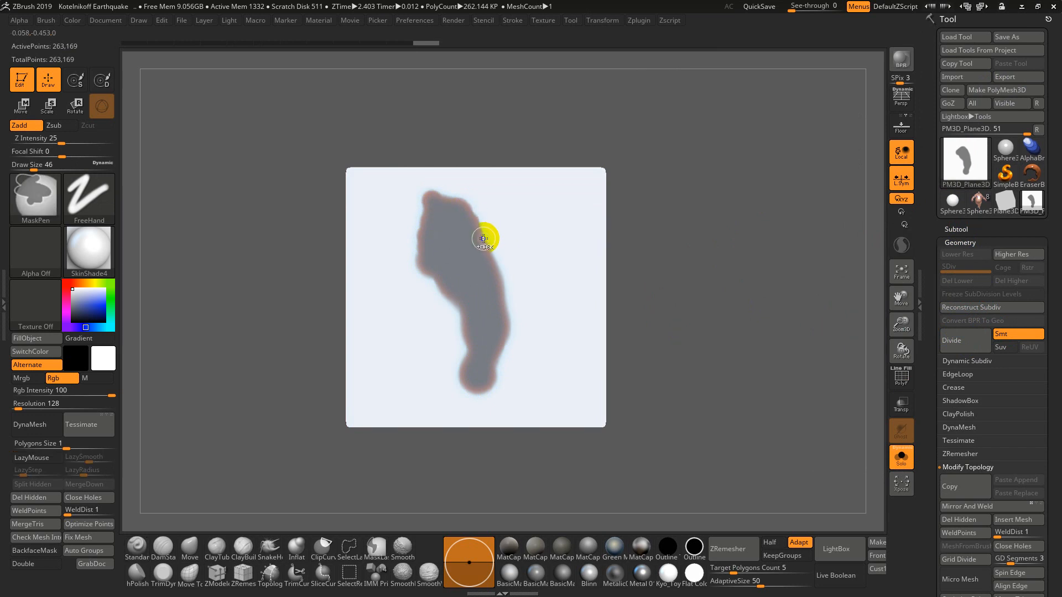
pyautogui.hotkey('ctrl', 'w')
pyautogui.hotkey('shift', 'f')
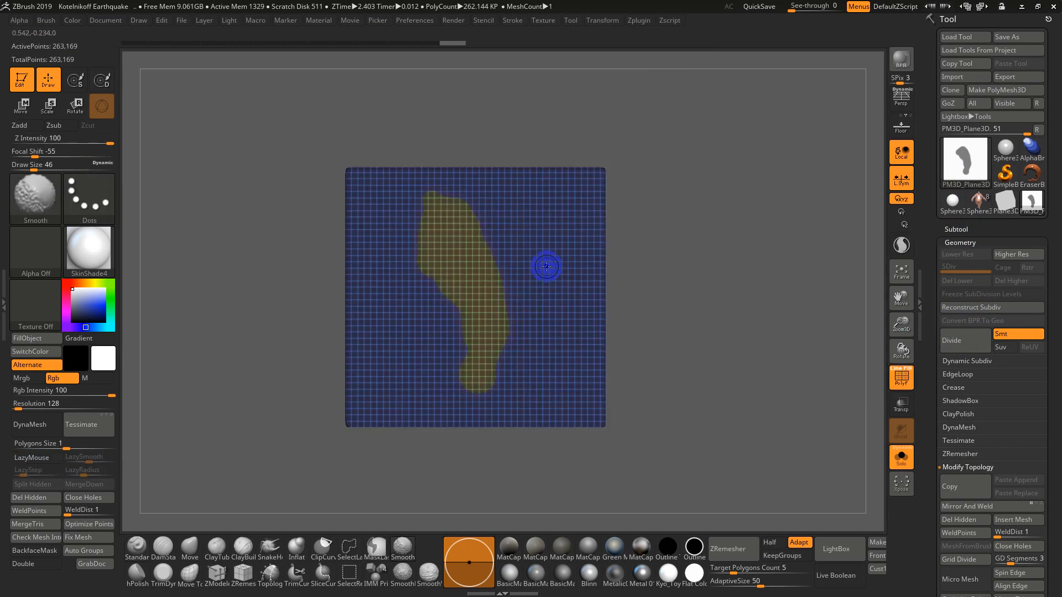
pyautogui.moveTo(681, 277); pyautogui.dragTo(655, 334)
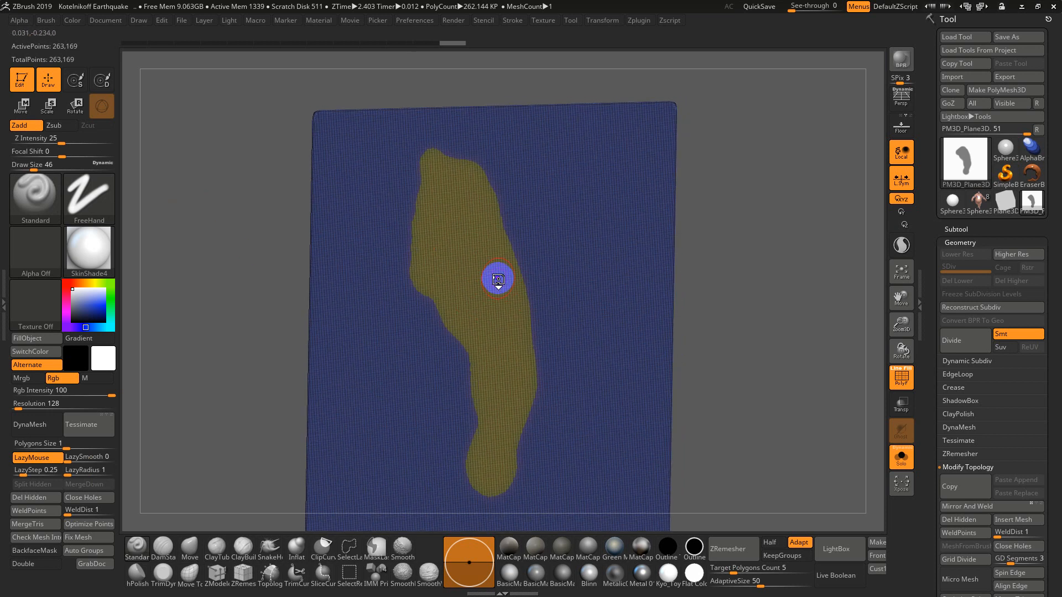
# Step: Place the Move gizmo on the shape's polygroup and mask the rest of the plane
pyautogui.press('w')
pyautogui.moveTo(681, 249)
pyautogui.mouseDown()
pyautogui.moveTo(533, 260)
pyautogui.moveTo(722, 240)
pyautogui.moveTo(686, 254)
pyautogui.mouseUp()
pyautogui.keyDown('alt'); pyautogui.moveTo(516, 337); pyautogui.dragTo(542, 342); pyautogui.keyUp('alt')
pyautogui.hotkey('ctrl', 'z')
pyautogui.keyDown('ctrl'); pyautogui.click(445, 255); pyautogui.keyUp('ctrl')
pyautogui.moveTo(715, 263)
pyautogui.mouseDown()
pyautogui.moveTo(765, 273)
pyautogui.moveTo(711, 262)
pyautogui.mouseUp()
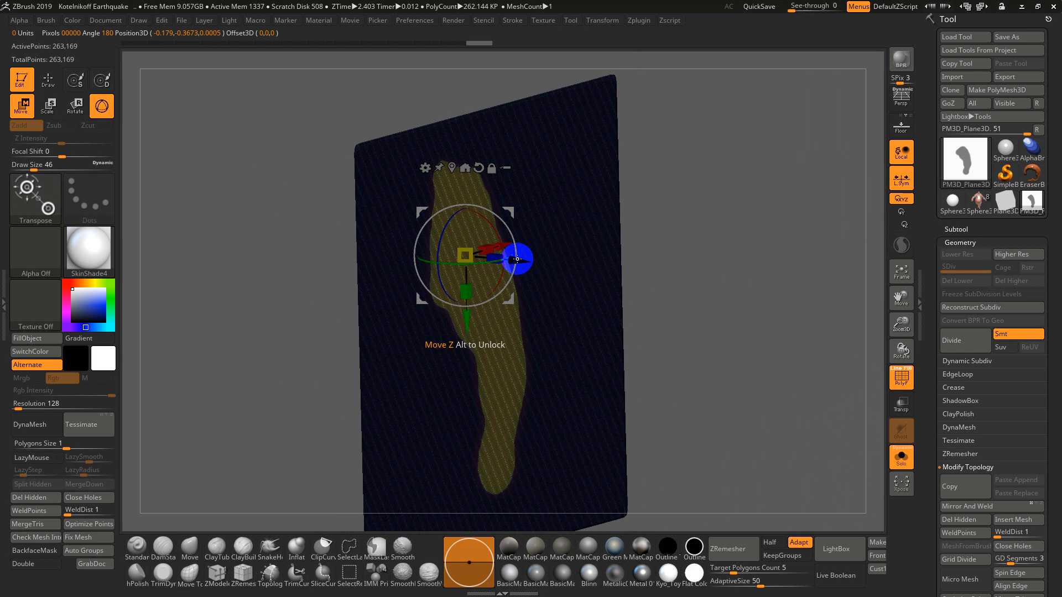
# Step: Pull the shape out from the plane along Z, hide the polyframe and clear the mask
pyautogui.moveTo(516, 260); pyautogui.dragTo(562, 278)
pyautogui.moveTo(736, 280)
pyautogui.mouseDown()
pyautogui.moveTo(750, 284)
pyautogui.moveTo(701, 232)
pyautogui.moveTo(759, 247)
pyautogui.moveTo(792, 232)
pyautogui.moveTo(774, 208)
pyautogui.moveTo(808, 239)
pyautogui.mouseUp()
pyautogui.hotkey('shift', 'f')
pyautogui.press('q')
pyautogui.keyDown('ctrl'); pyautogui.moveTo(780, 191); pyautogui.dragTo(746, 280); pyautogui.keyUp('ctrl')
# Step: Cut the flat plane off behind the raised shape from a side view with TrimCurve
pyautogui.moveTo(776, 251)
pyautogui.keyDown('shift'); pyautogui.mouseDown()
pyautogui.moveTo(822, 265)
pyautogui.moveTo(711, 299)
pyautogui.moveTo(518, 474)
pyautogui.mouseUp(); pyautogui.keyUp('shift')
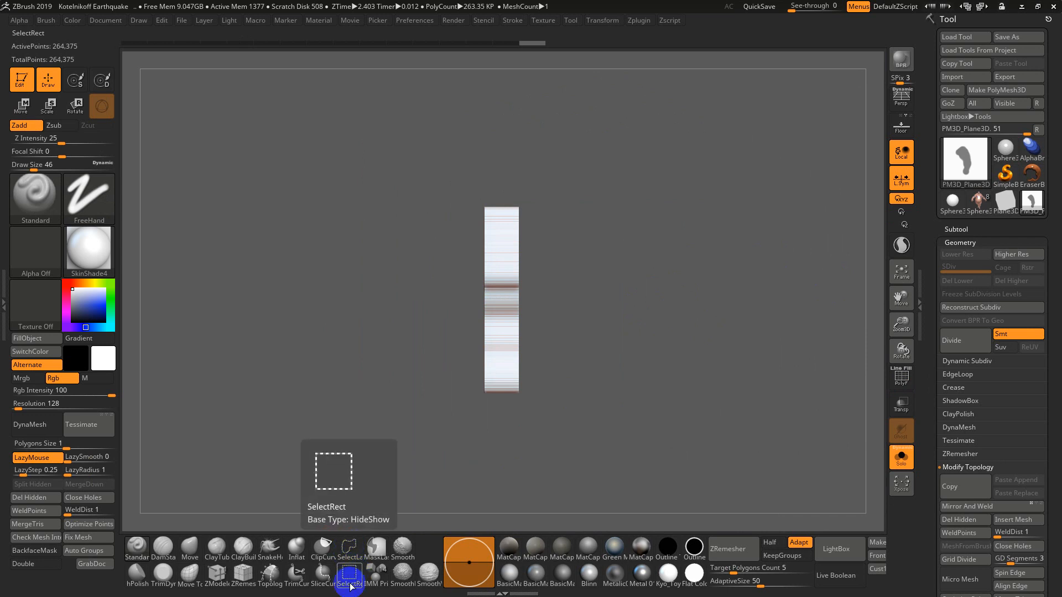
pyautogui.click(297, 577)
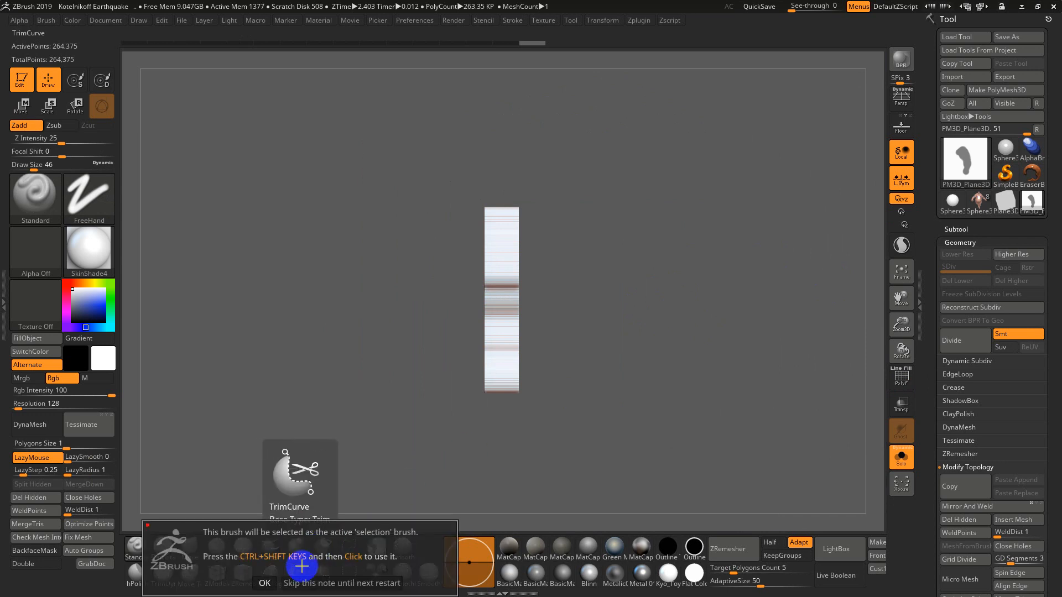
pyautogui.click(265, 583)
pyautogui.moveTo(480, 452)
pyautogui.keyDown('ctrl'); pyautogui.keyDown('shift'); pyautogui.mouseDown()
pyautogui.moveTo(500, 260)
pyautogui.moveTo(488, 152)
pyautogui.mouseUp(); pyautogui.keyUp('shift'); pyautogui.keyUp('ctrl')
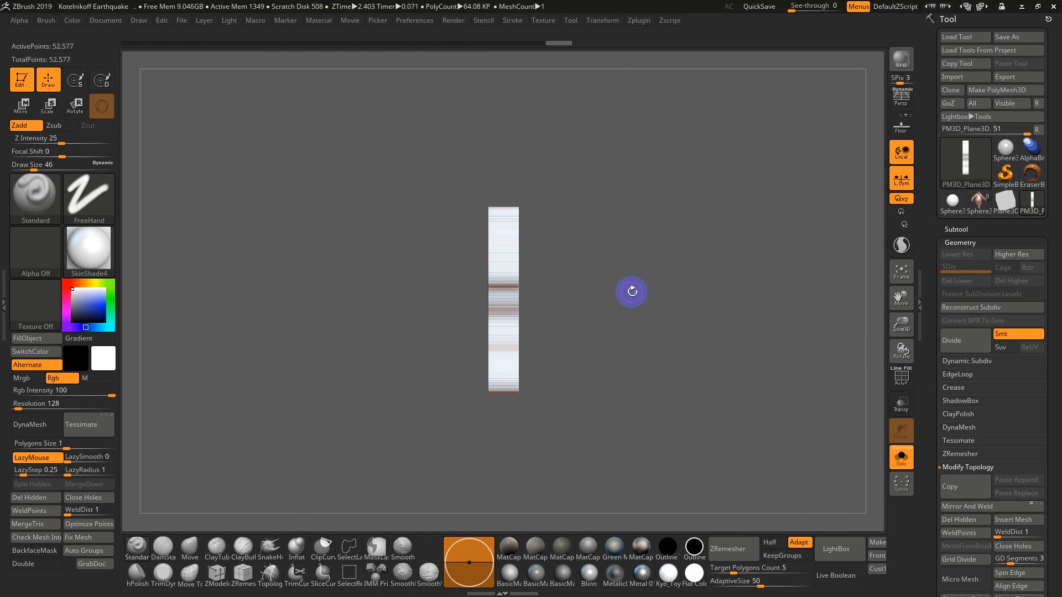
# Step: Switch the trimmed shape to the Green Metallic material and inspect it from several angles
pyautogui.moveTo(631, 290); pyautogui.dragTo(598, 279)
pyautogui.click(617, 556)
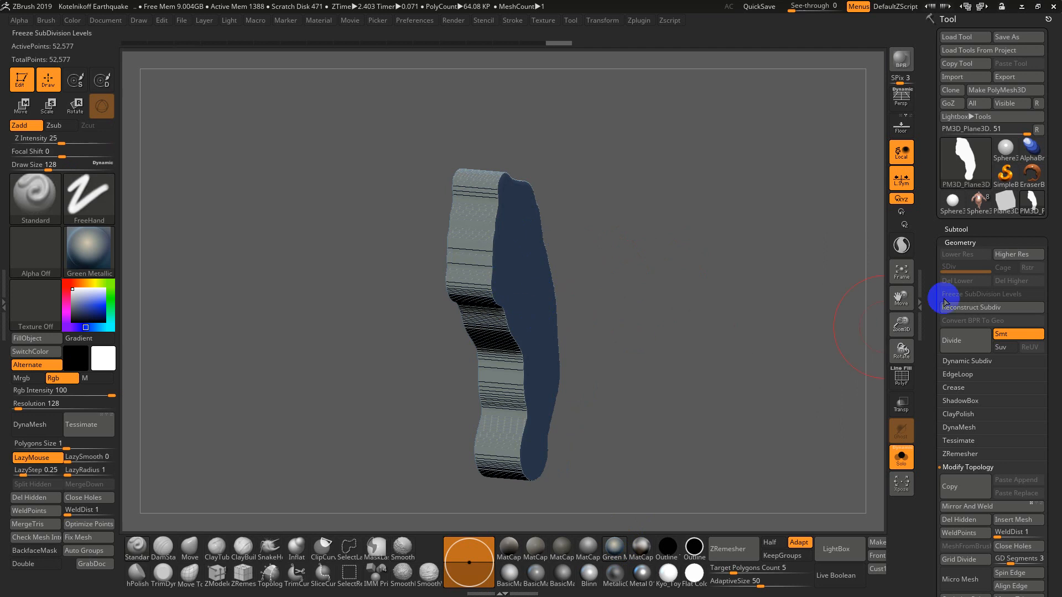
pyautogui.moveTo(709, 258); pyautogui.dragTo(700, 273)
pyautogui.moveTo(718, 311); pyautogui.dragTo(768, 285)
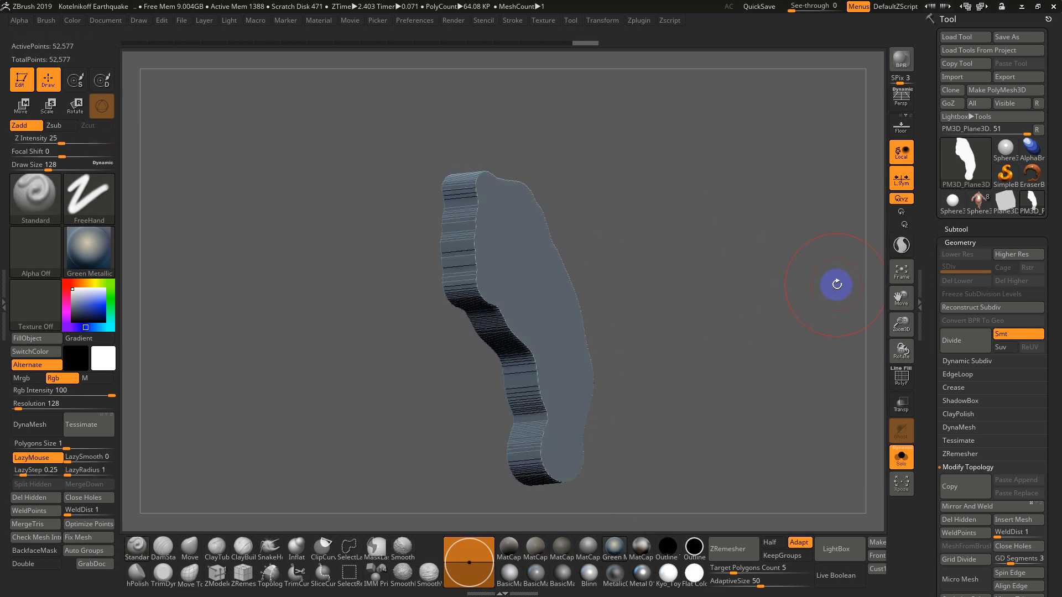
# Step: Apply DynaMesh to the trimmed shape at resolution 128
pyautogui.click(961, 228)
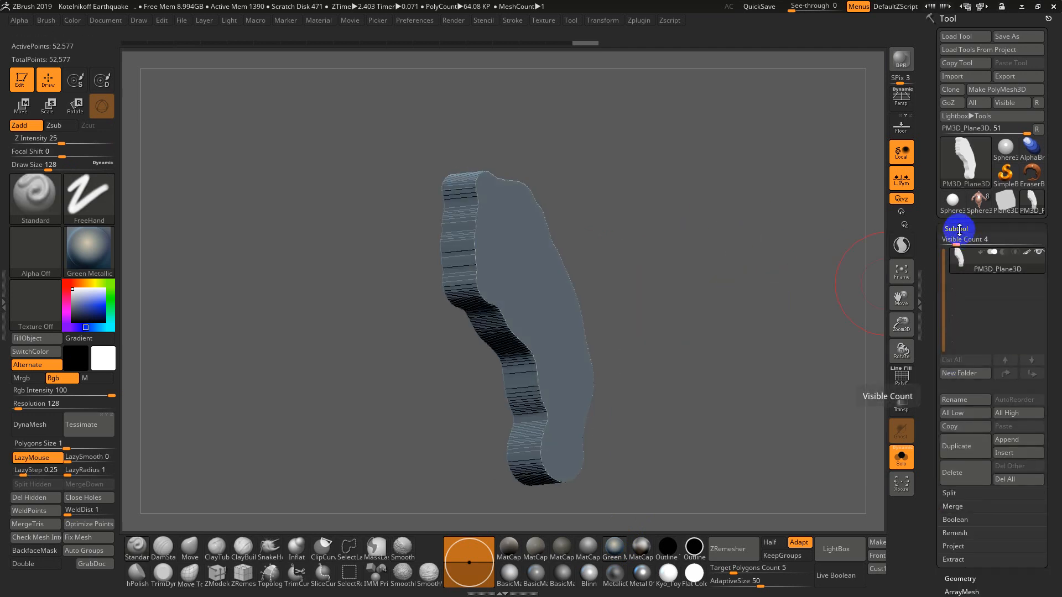
pyautogui.click(958, 229)
pyautogui.click(961, 243)
pyautogui.moveTo(933, 454); pyautogui.dragTo(936, 400)
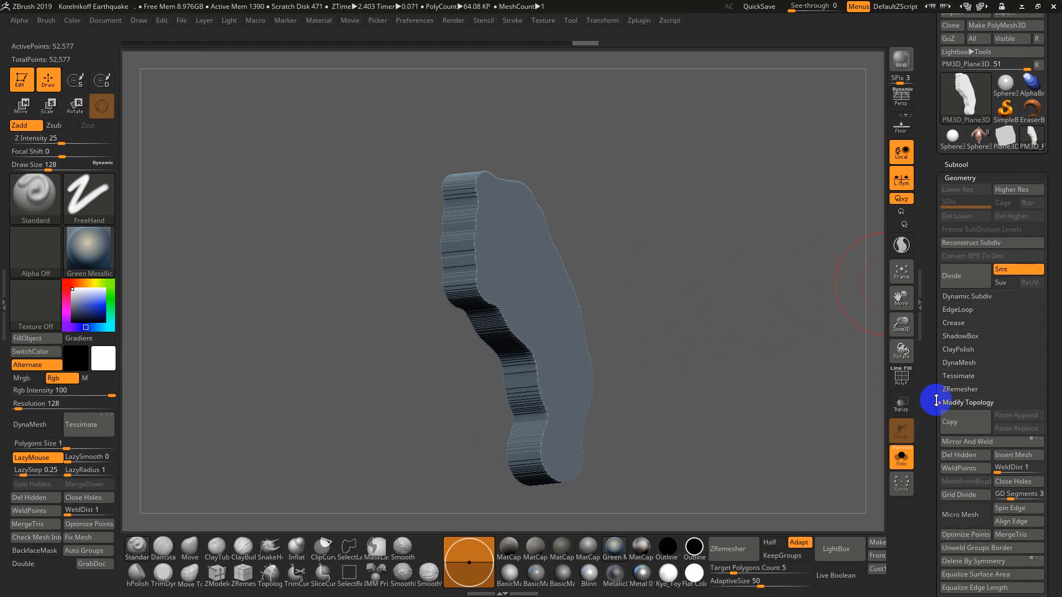
pyautogui.moveTo(937, 464); pyautogui.dragTo(957, 419)
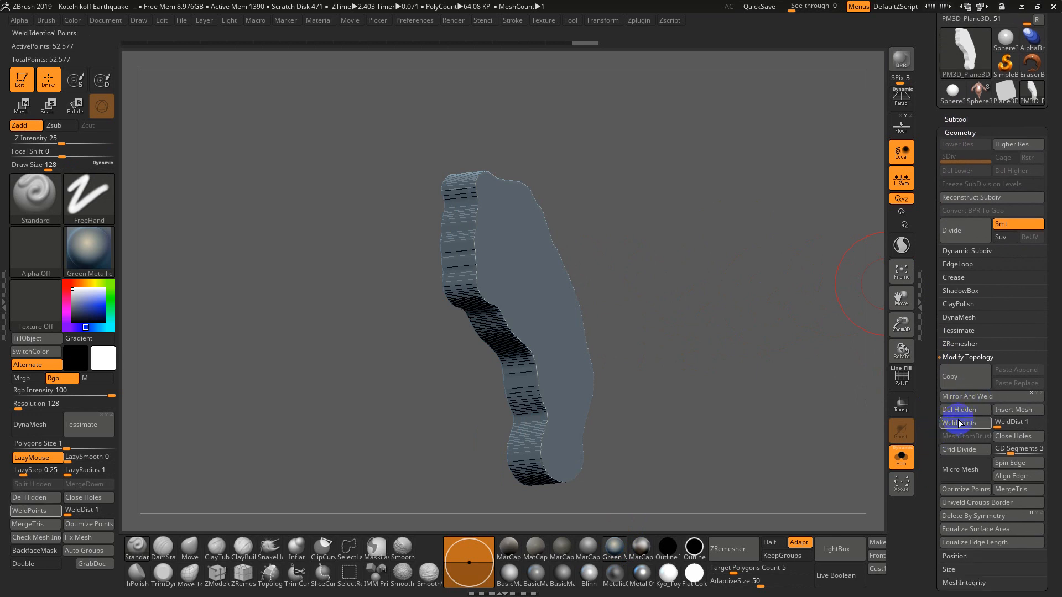
pyautogui.click(963, 357)
pyautogui.click(962, 318)
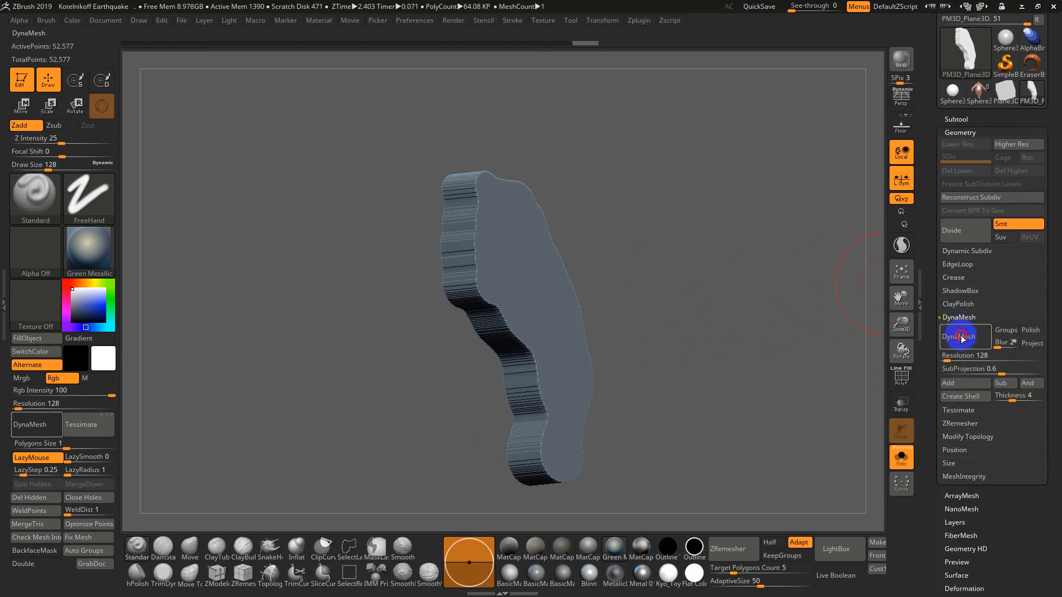
pyautogui.click(962, 336)
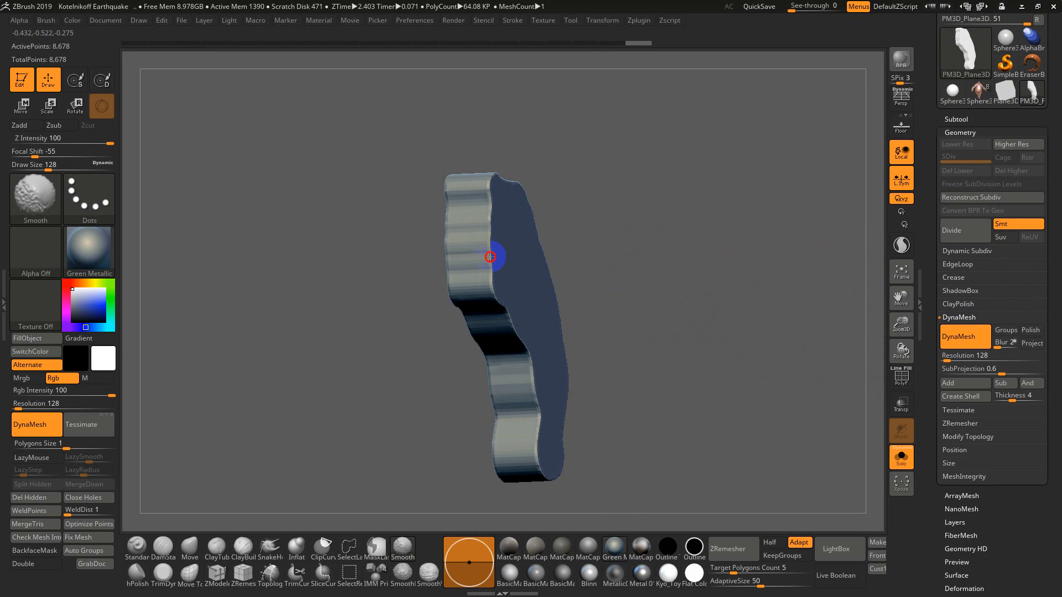
# Step: Set the Smooth brush to Zadd and smooth the shape's wavy side wall
pyautogui.moveTo(577, 293); pyautogui.dragTo(611, 278)
pyautogui.press('shift')
pyautogui.press('shift')
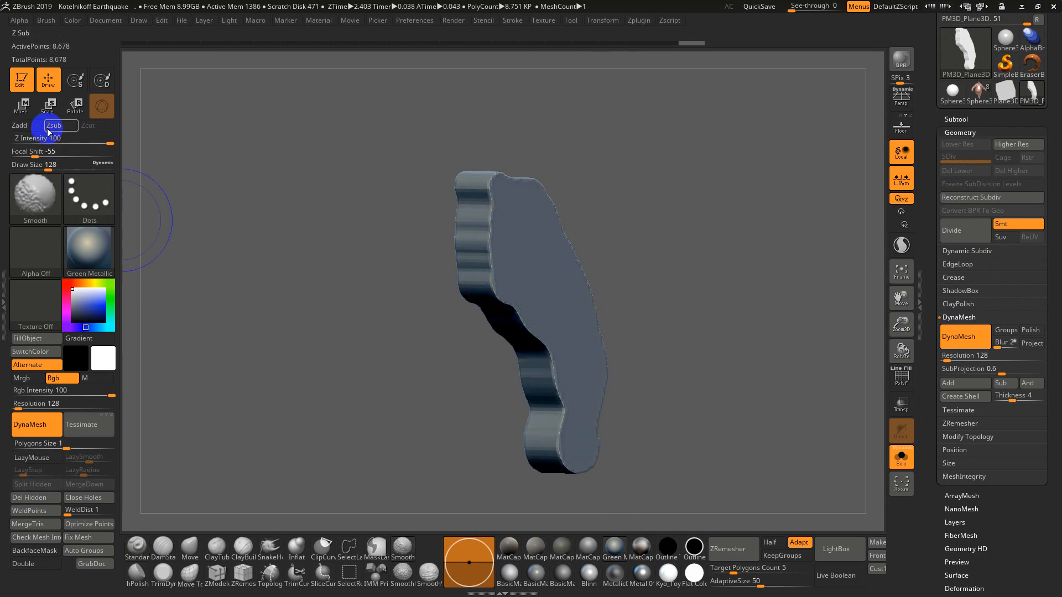
pyautogui.keyDown('shift'); pyautogui.click(24, 126); pyautogui.keyUp('shift')
pyautogui.keyDown('shift'); pyautogui.moveTo(497, 265); pyautogui.dragTo(478, 232); pyautogui.keyUp('shift')
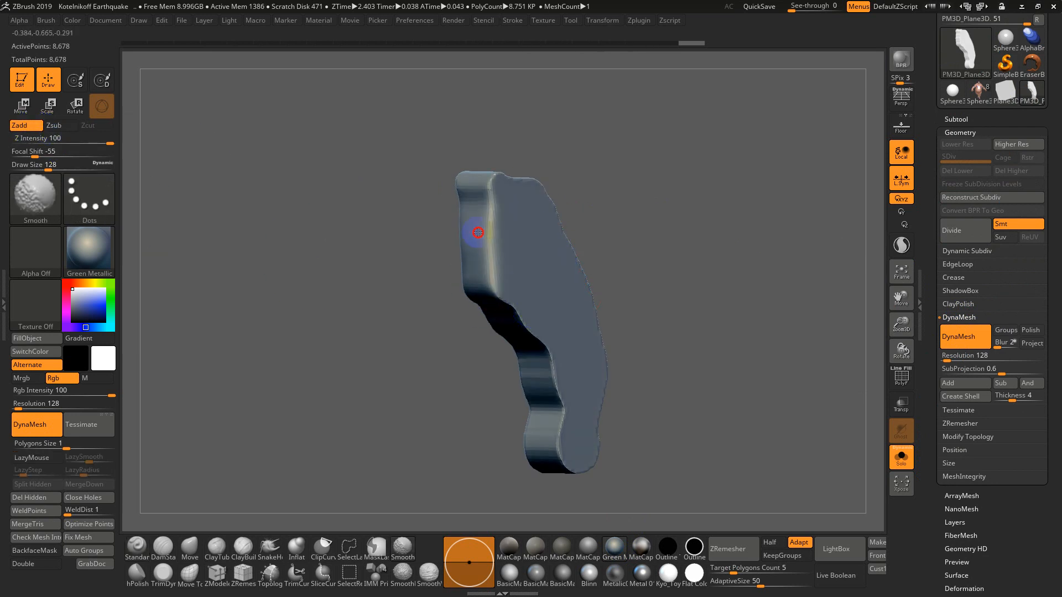
pyautogui.keyDown('shift'); pyautogui.moveTo(545, 396); pyautogui.dragTo(533, 368); pyautogui.keyUp('shift')
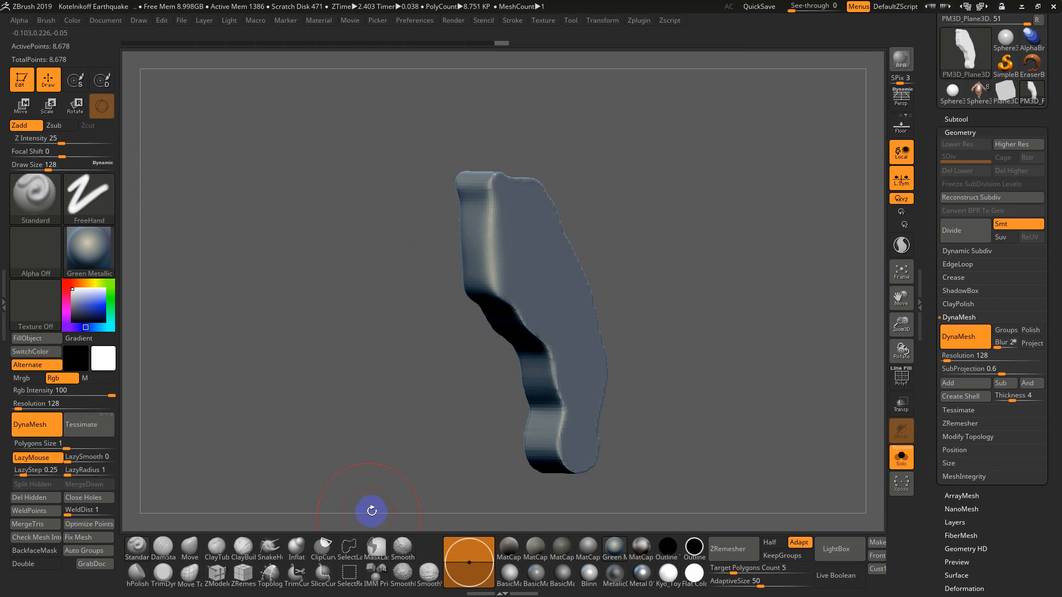
# Step: Bevel the shape's front edges and flatten its side wall with the TrimDynamic brush
pyautogui.click(163, 573)
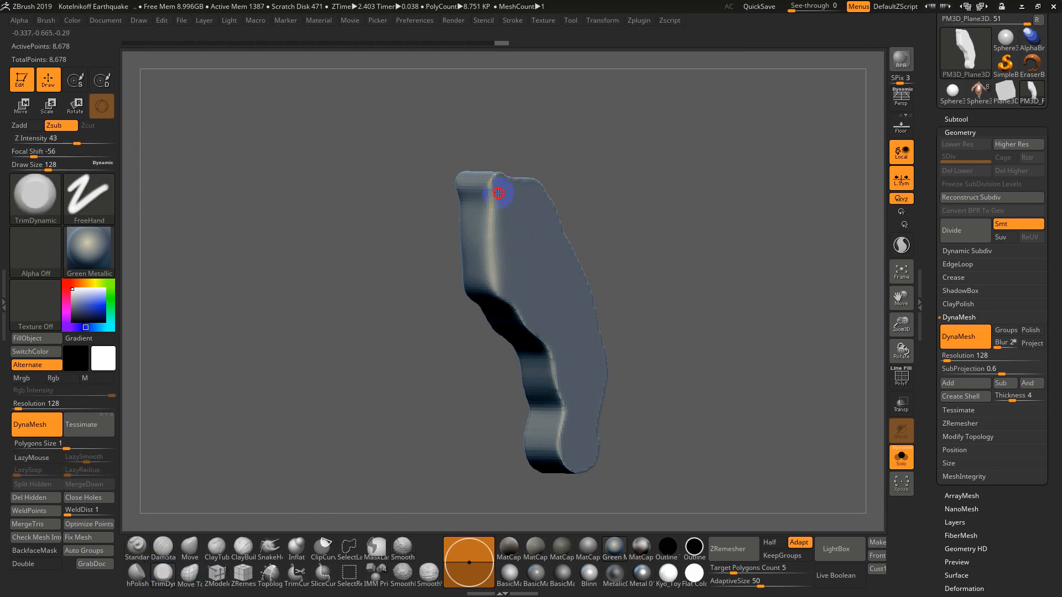
pyautogui.moveTo(488, 195)
pyautogui.mouseDown()
pyautogui.moveTo(491, 256)
pyautogui.moveTo(508, 298)
pyautogui.moveTo(534, 350)
pyautogui.moveTo(553, 341)
pyautogui.moveTo(555, 455)
pyautogui.mouseUp()
pyautogui.moveTo(555, 412); pyautogui.dragTo(569, 460)
pyautogui.moveTo(669, 437)
pyautogui.mouseDown()
pyautogui.moveTo(621, 436)
pyautogui.moveTo(633, 438)
pyautogui.mouseUp()
pyautogui.moveTo(580, 466)
pyautogui.mouseDown()
pyautogui.moveTo(607, 457)
pyautogui.moveTo(613, 380)
pyautogui.mouseUp()
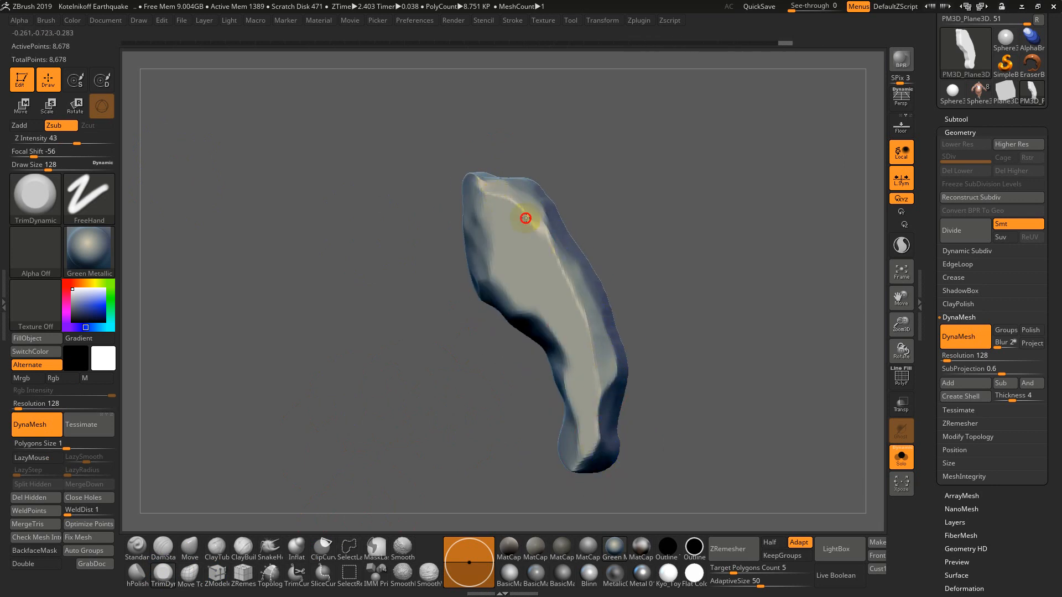
pyautogui.moveTo(525, 218); pyautogui.dragTo(506, 203)
pyautogui.moveTo(616, 272); pyautogui.dragTo(664, 275)
pyautogui.moveTo(458, 266); pyautogui.dragTo(481, 308)
# Step: Show the polyframe and roll the undo history back to the trimmed shape before DynaMesh
pyautogui.hotkey('shift', 'f')
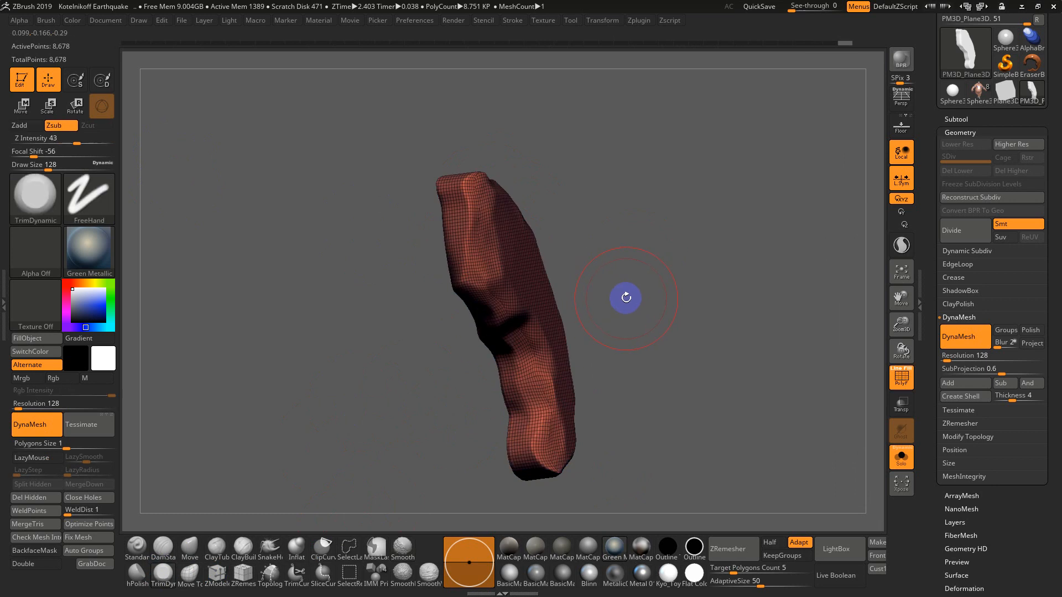
pyautogui.moveTo(626, 298); pyautogui.dragTo(653, 289)
pyautogui.click(957, 118)
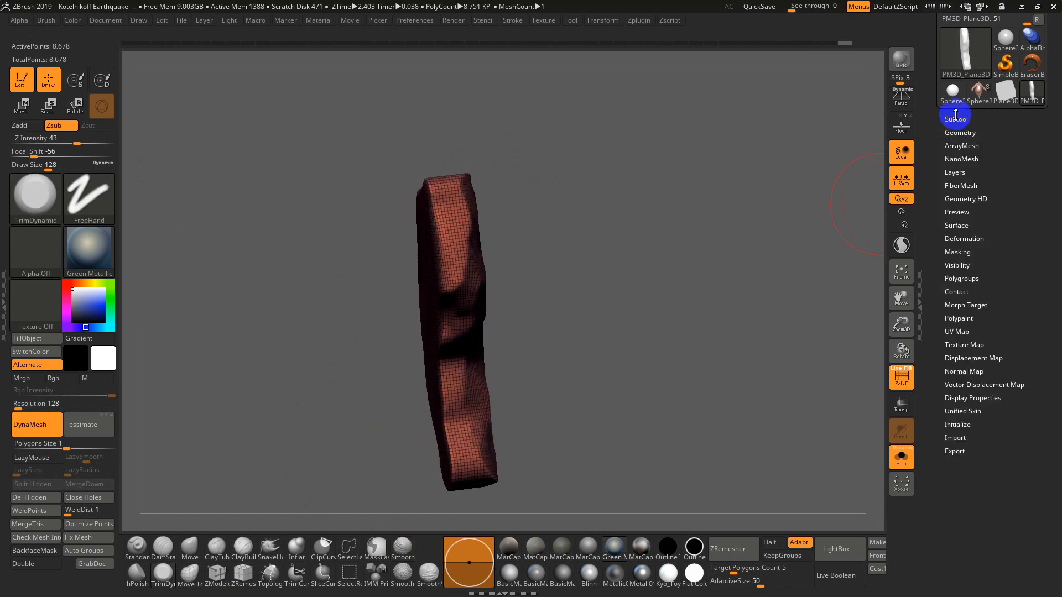
pyautogui.moveTo(1030, 145)
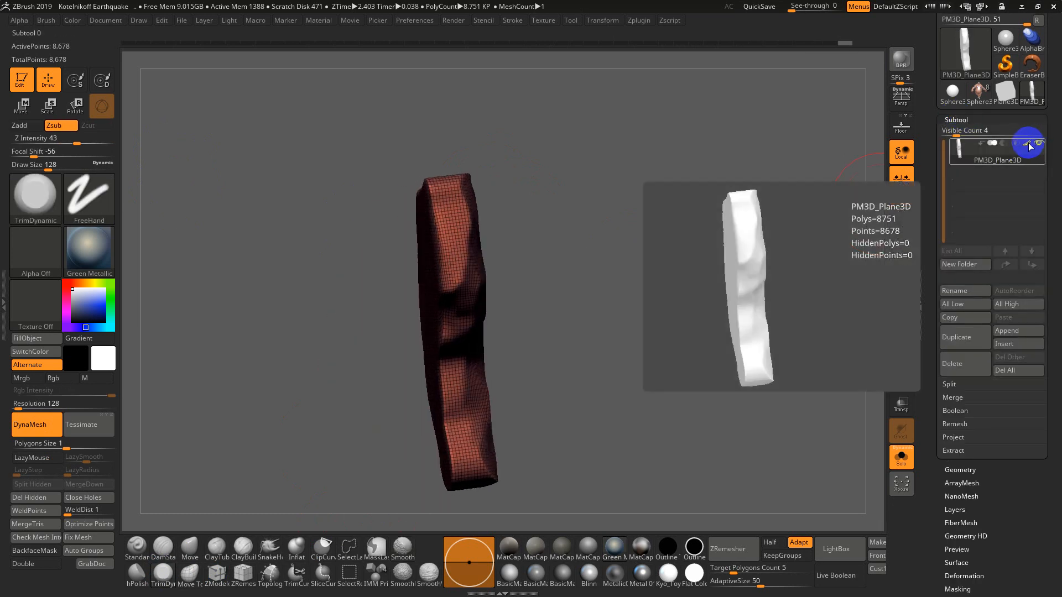
pyautogui.moveTo(769, 205); pyautogui.dragTo(660, 236)
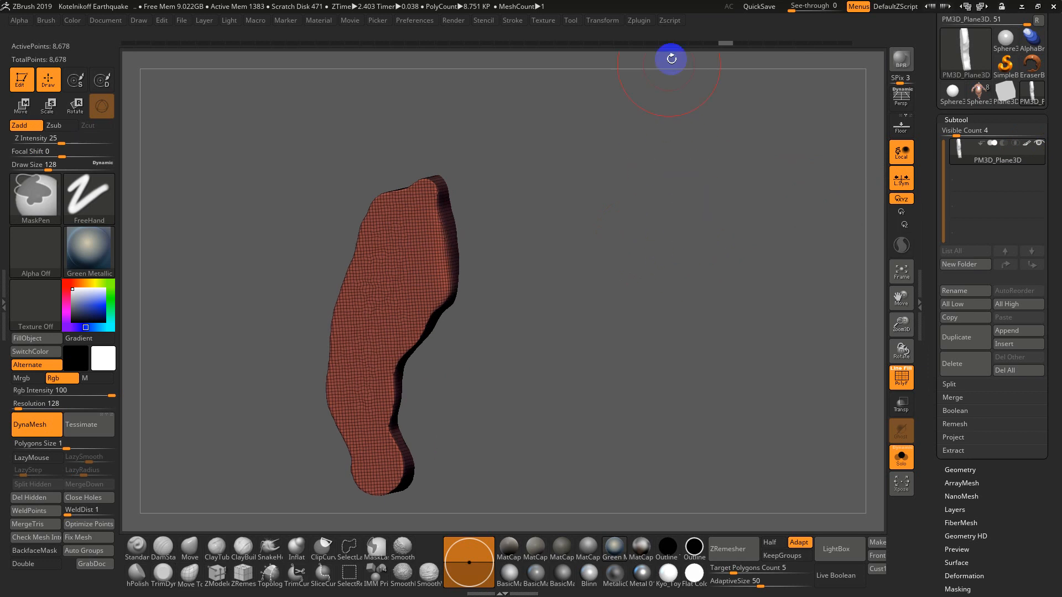
pyautogui.moveTo(659, 43); pyautogui.dragTo(382, 52)
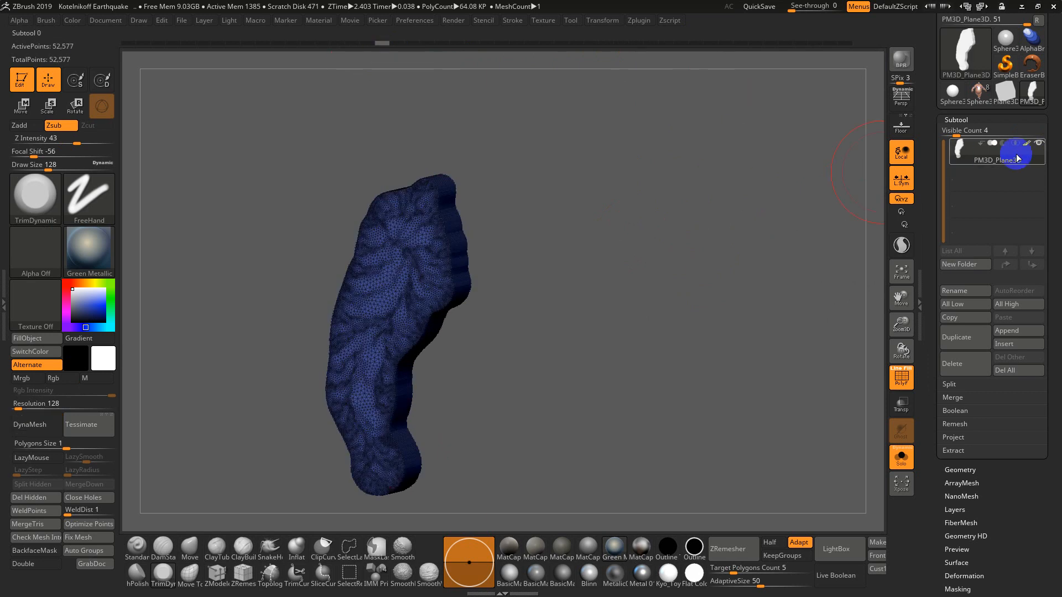
pyautogui.moveTo(716, 239); pyautogui.dragTo(652, 247)
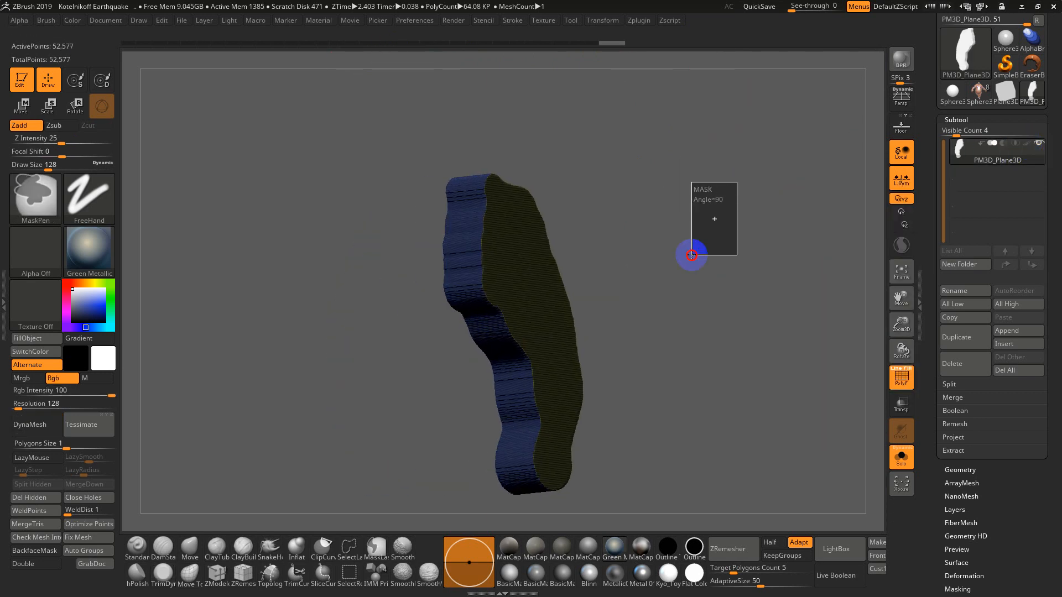
# Step: Remesh the trimmed two-polygroup shape with DynaMesh at resolution 128
pyautogui.click(970, 469)
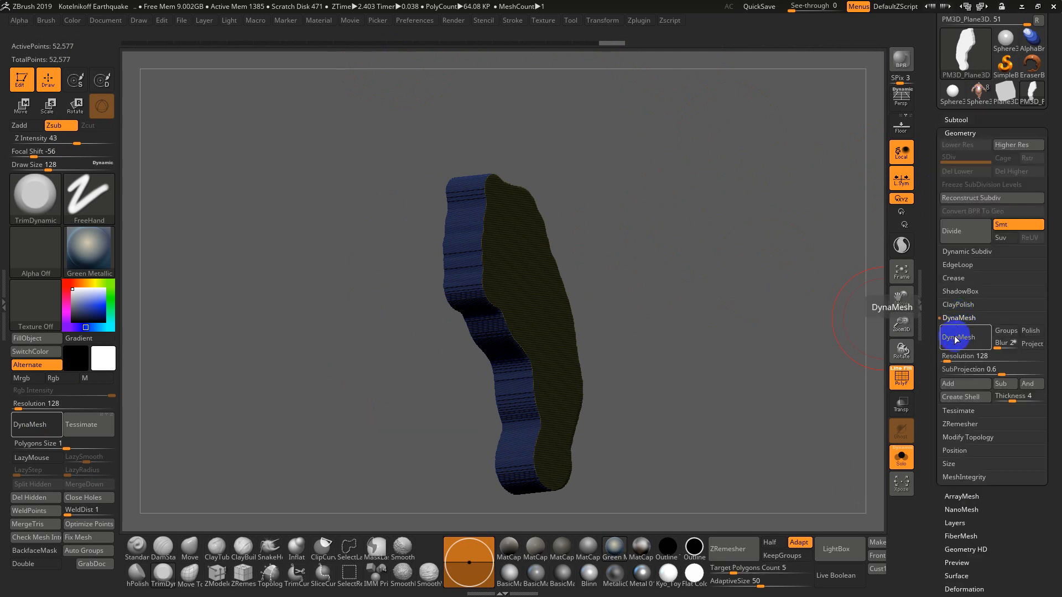
pyautogui.click(957, 339)
pyautogui.click(968, 119)
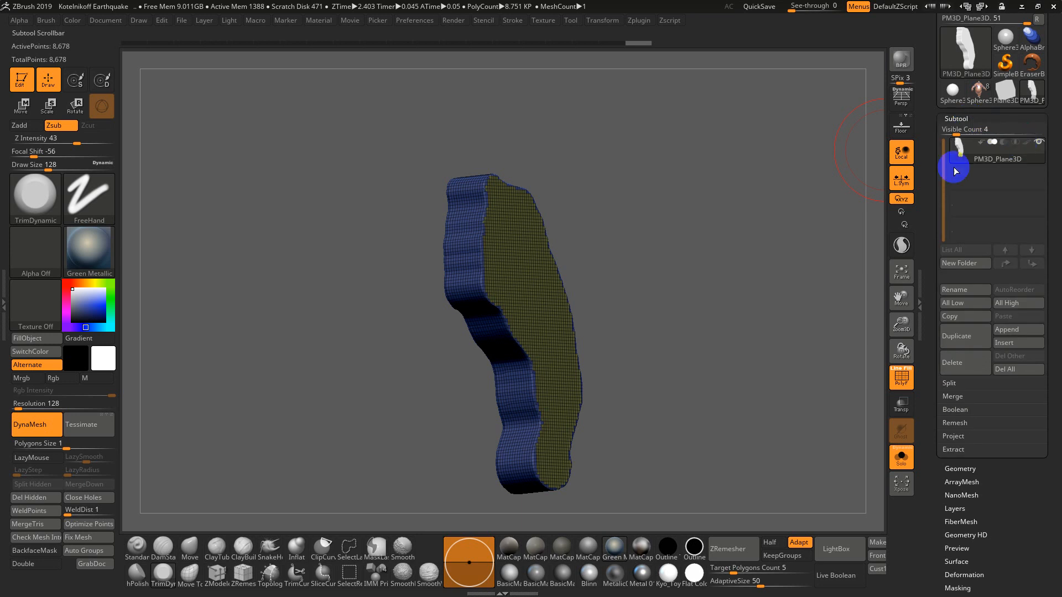
# Step: Isolate the polygroup covering the shape's sides and back, and bring the whole shape back into view
pyautogui.moveTo(724, 265); pyautogui.dragTo(763, 292)
pyautogui.keyDown('ctrl'); pyautogui.keyDown('shift'); pyautogui.click(411, 254); pyautogui.keyUp('shift'); pyautogui.keyUp('ctrl')
pyautogui.keyDown('ctrl'); pyautogui.keyDown('shift'); pyautogui.click(418, 255); pyautogui.keyUp('shift'); pyautogui.keyUp('ctrl')
pyautogui.keyDown('ctrl'); pyautogui.keyDown('shift'); pyautogui.click(623, 252); pyautogui.keyUp('shift'); pyautogui.keyUp('ctrl')
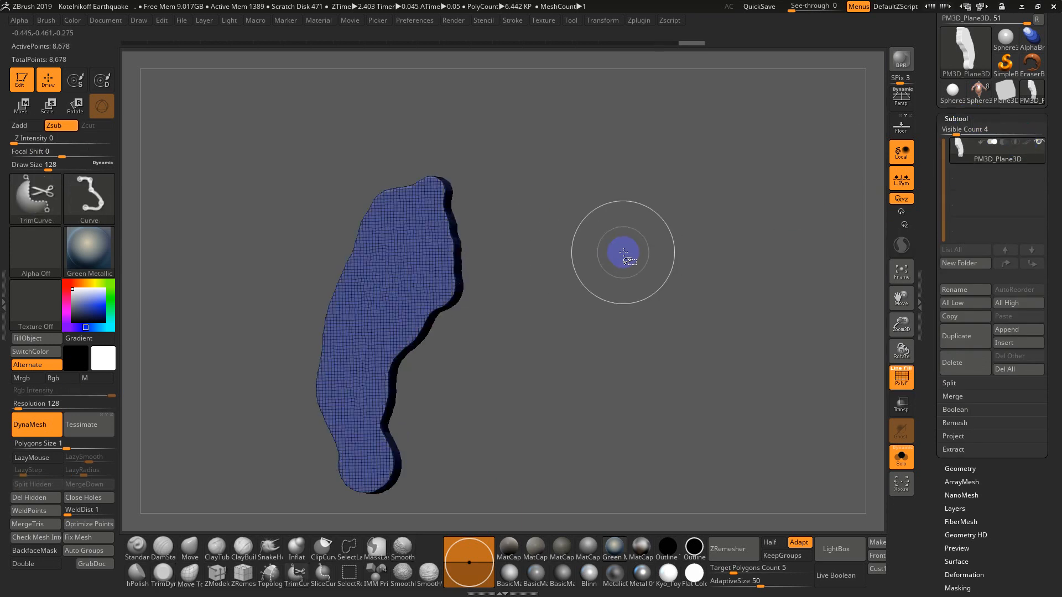
pyautogui.moveTo(623, 253); pyautogui.dragTo(581, 237)
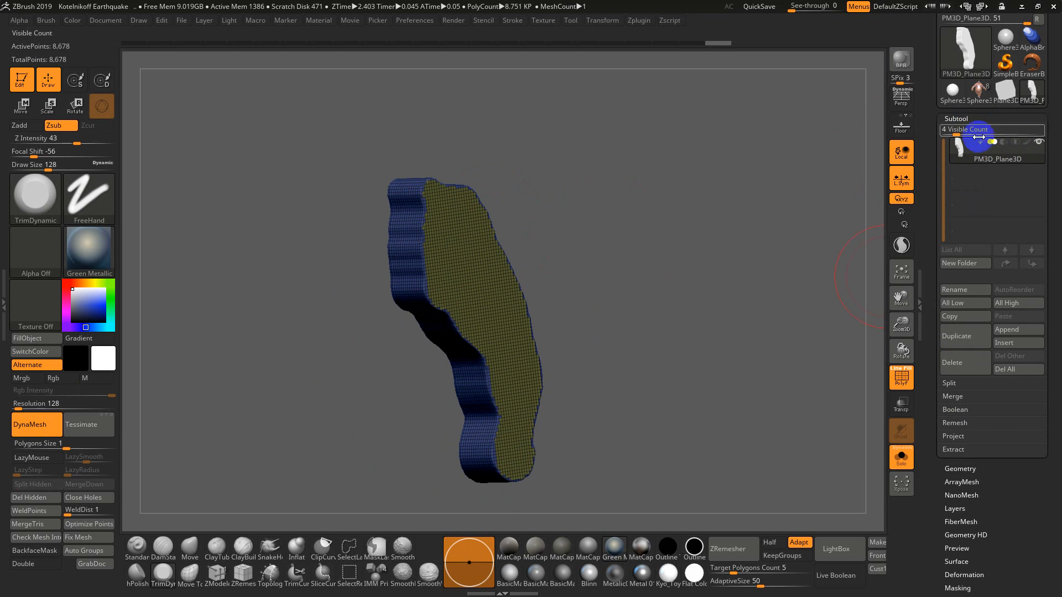
# Step: Load the Cylinder3D primitive as the active tool and convert it to a PolyMesh3D
pyautogui.click(952, 90)
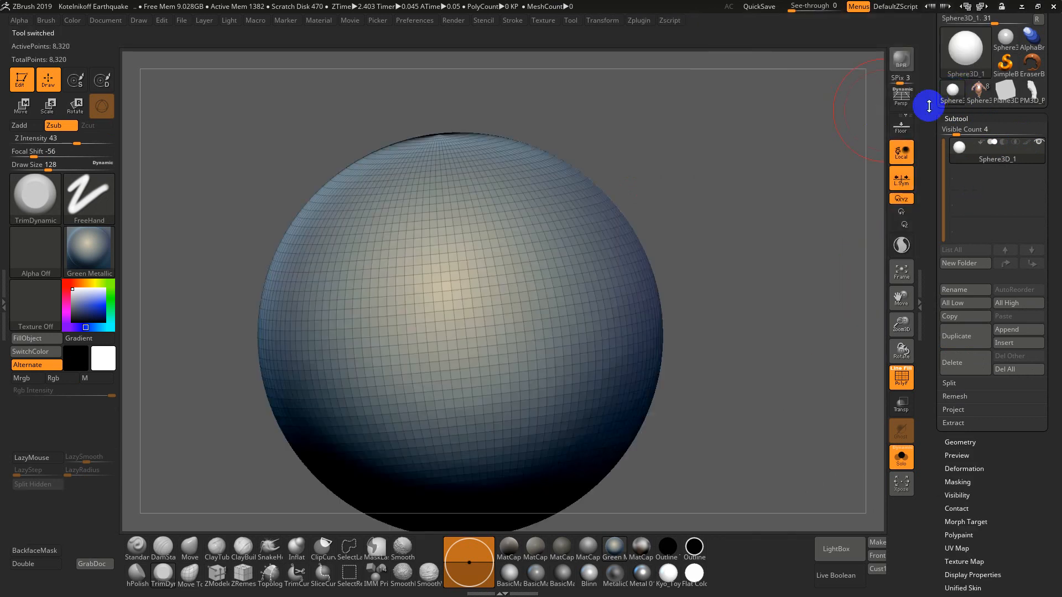
pyautogui.moveTo(931, 85); pyautogui.dragTo(932, 164)
pyautogui.click(965, 128)
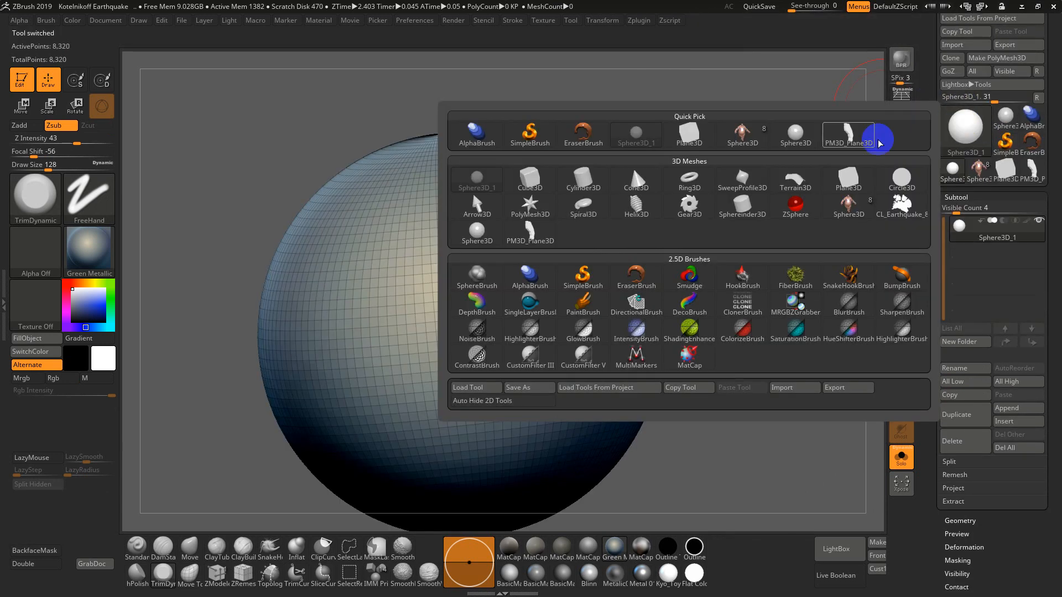
pyautogui.click(588, 176)
pyautogui.press('b')
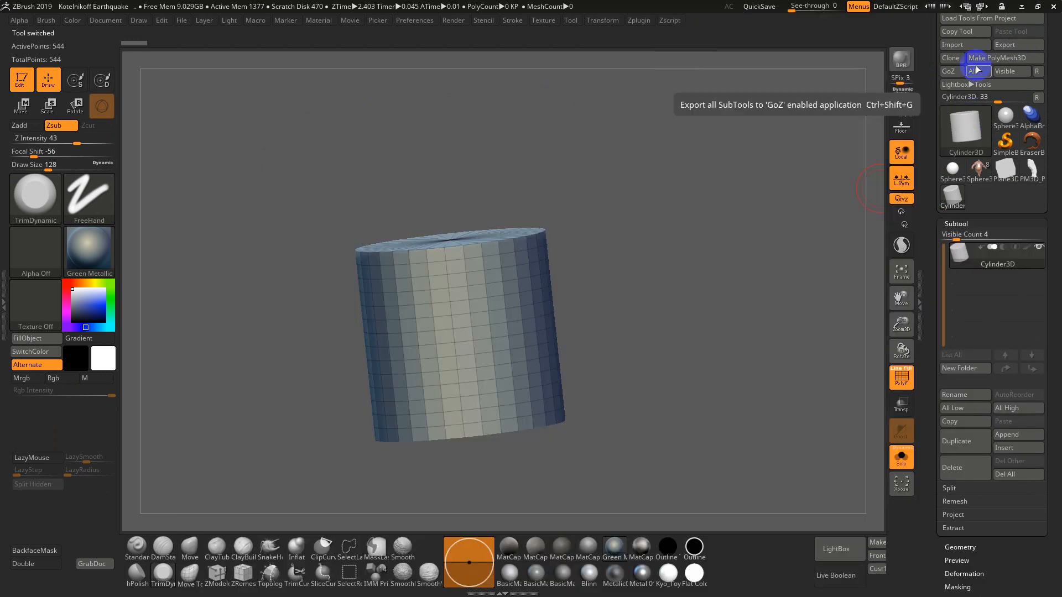
pyautogui.click(990, 58)
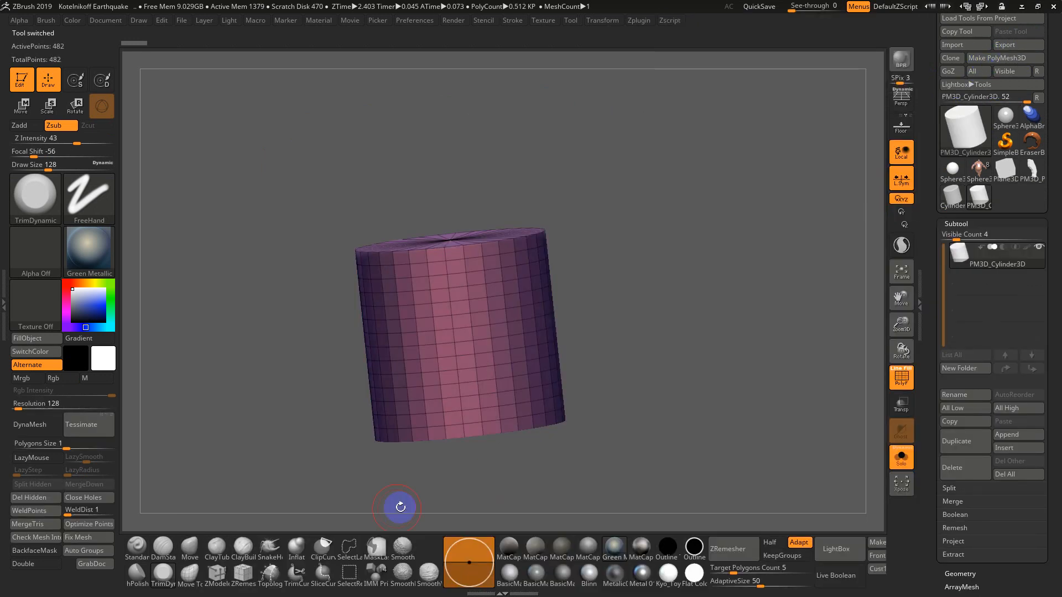
# Step: Slice a slanted piece off the cylinder's upper edge with TrimCurve
pyautogui.click(164, 570)
pyautogui.moveTo(346, 372)
pyautogui.keyDown('ctrl'); pyautogui.keyDown('shift'); pyautogui.mouseDown()
pyautogui.moveTo(459, 181)
pyautogui.moveTo(524, 298)
pyautogui.moveTo(601, 383)
pyautogui.moveTo(607, 429)
pyautogui.moveTo(670, 355)
pyautogui.moveTo(522, 257)
pyautogui.mouseUp(); pyautogui.keyUp('shift'); pyautogui.keyUp('ctrl')
pyautogui.keyDown('alt'); pyautogui.moveTo(781, 277); pyautogui.dragTo(748, 252); pyautogui.keyUp('alt')
pyautogui.moveTo(748, 252)
pyautogui.mouseDown()
pyautogui.moveTo(779, 287)
pyautogui.moveTo(636, 266)
pyautogui.moveTo(754, 281)
pyautogui.moveTo(751, 221)
pyautogui.moveTo(730, 304)
pyautogui.mouseUp()
# Step: Try to trim the cylinder's base with a TrimCurve cut across its lower end
pyautogui.moveTo(670, 444)
pyautogui.keyDown('ctrl'); pyautogui.keyDown('shift'); pyautogui.mouseDown()
pyautogui.moveTo(287, 473)
pyautogui.moveTo(273, 443)
pyautogui.mouseUp(); pyautogui.keyUp('shift'); pyautogui.keyUp('ctrl')
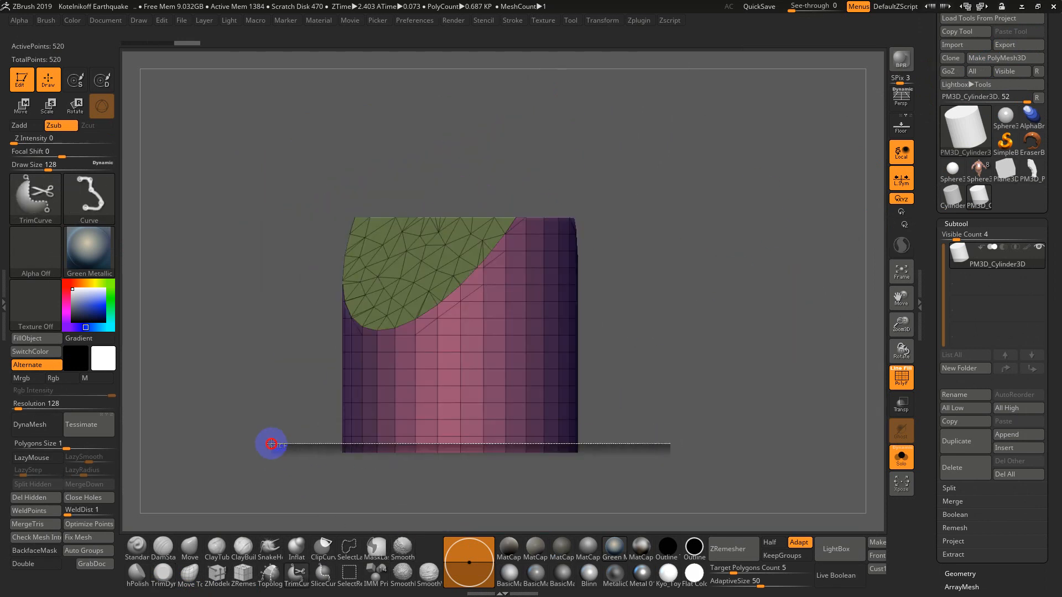
pyautogui.moveTo(736, 412)
pyautogui.mouseDown()
pyautogui.moveTo(730, 327)
pyautogui.moveTo(764, 427)
pyautogui.moveTo(711, 405)
pyautogui.moveTo(720, 301)
pyautogui.moveTo(702, 434)
pyautogui.moveTo(689, 385)
pyautogui.moveTo(695, 466)
pyautogui.moveTo(703, 365)
pyautogui.mouseUp()
pyautogui.keyDown('ctrl'); pyautogui.keyDown('shift'); pyautogui.moveTo(680, 401); pyautogui.dragTo(345, 371); pyautogui.keyUp('shift'); pyautogui.keyUp('ctrl')
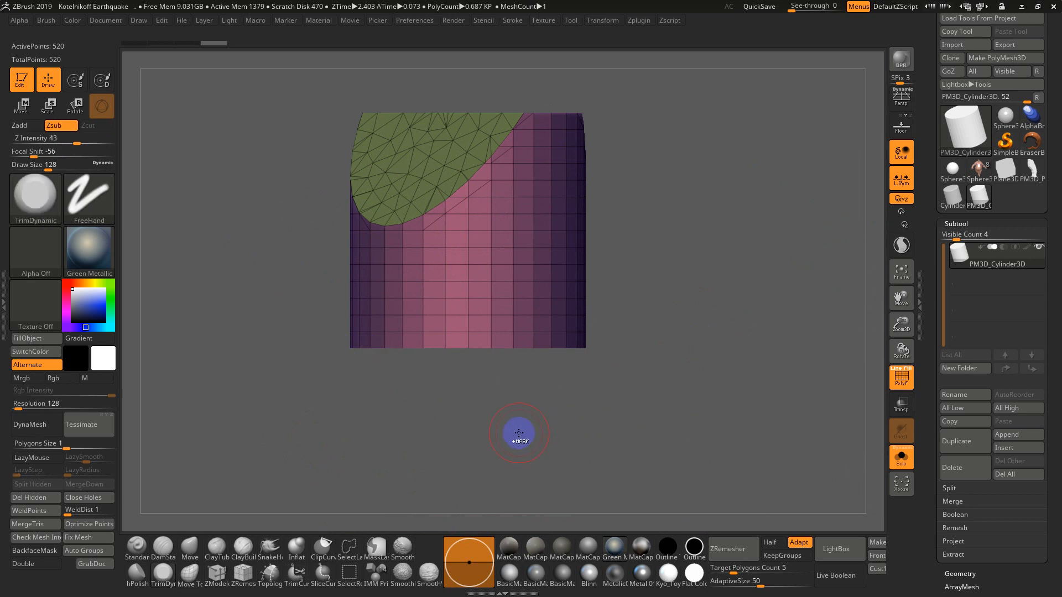
# Step: Isolate the cylinder's bottom cap with SelectRect, make it its own polygroup and show the whole cylinder again
pyautogui.keyDown('ctrl'); pyautogui.keyDown('shift'); pyautogui.click(30, 196); pyautogui.keyUp('shift'); pyautogui.keyUp('ctrl')
pyautogui.click(215, 200)
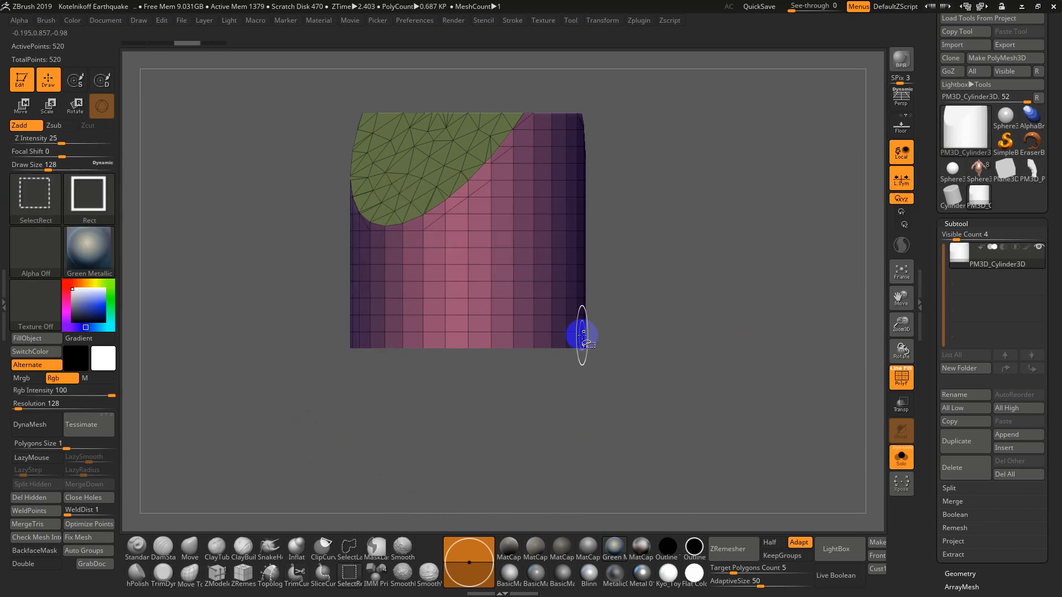
pyautogui.keyDown('ctrl'); pyautogui.keyDown('shift'); pyautogui.moveTo(636, 384); pyautogui.dragTo(285, 343); pyautogui.keyUp('shift'); pyautogui.keyUp('ctrl')
pyautogui.moveTo(580, 406); pyautogui.dragTo(626, 338)
pyautogui.hotkey('ctrl', 'w')
pyautogui.keyDown('ctrl'); pyautogui.keyDown('shift'); pyautogui.click(678, 333); pyautogui.keyUp('shift'); pyautogui.keyUp('ctrl')
# Step: Convert the trimmed cylinder to a DynaMesh at resolution 128 and switch DynaMesh mode off again
pyautogui.keyDown('shift'); pyautogui.moveTo(705, 312); pyautogui.dragTo(691, 341); pyautogui.keyUp('shift')
pyautogui.moveTo(705, 326); pyautogui.dragTo(723, 376)
pyautogui.keyDown('alt'); pyautogui.moveTo(699, 277); pyautogui.dragTo(740, 321); pyautogui.keyUp('alt')
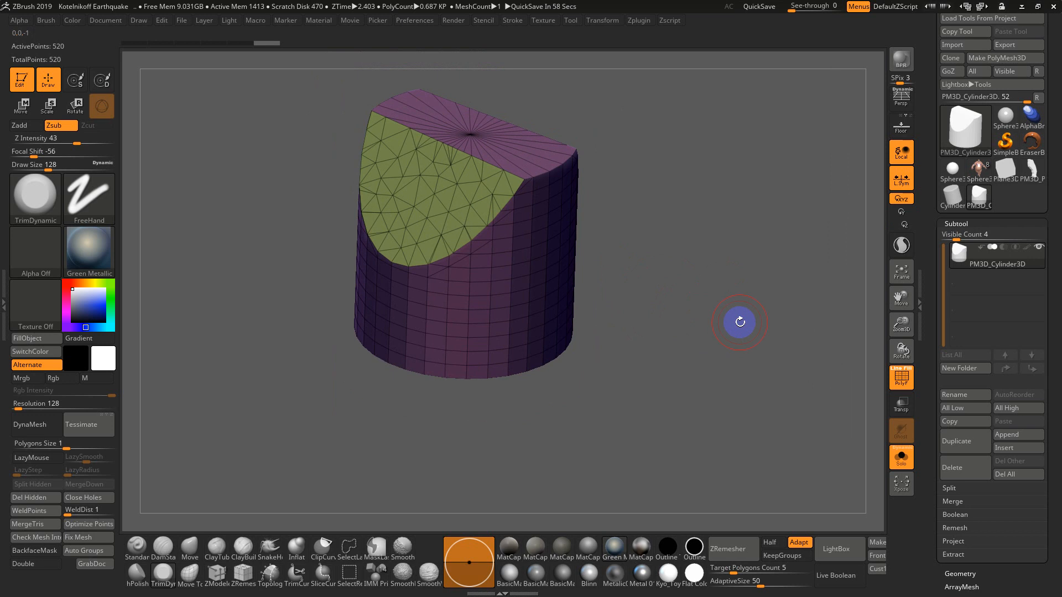
pyautogui.click(961, 222)
pyautogui.click(958, 236)
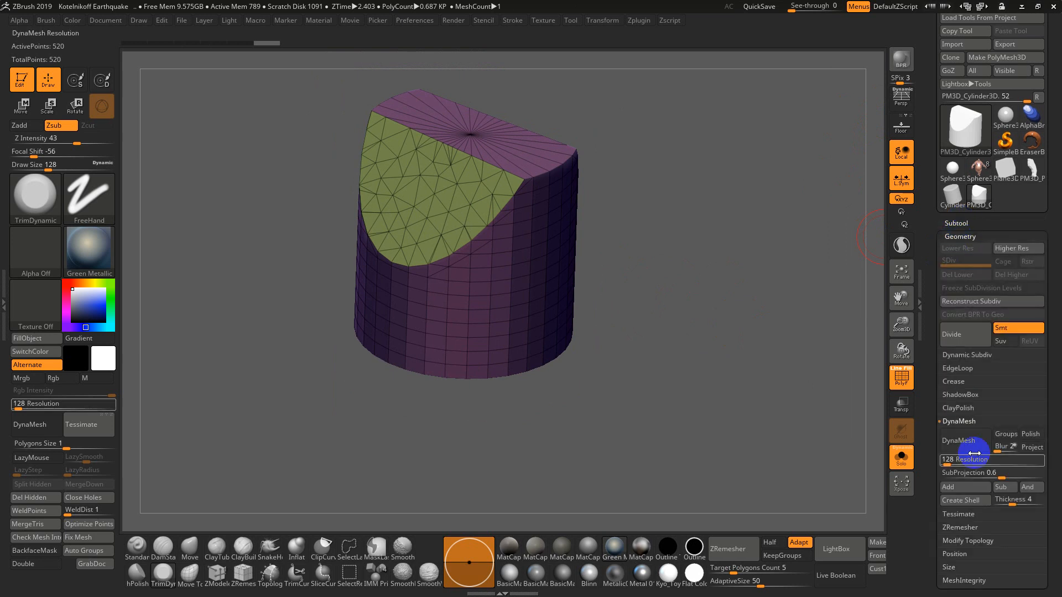
pyautogui.click(963, 441)
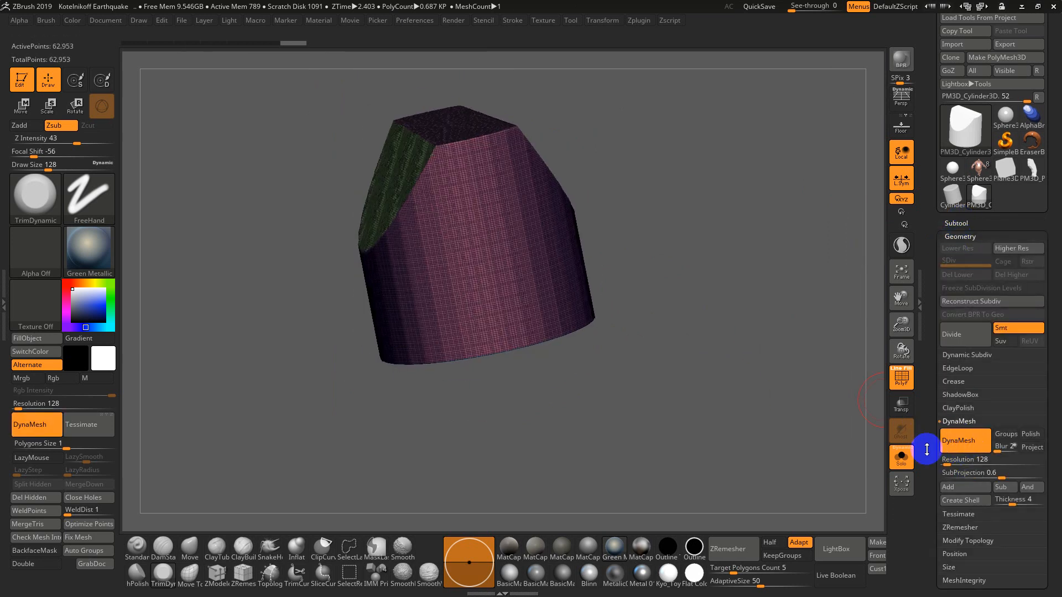
pyautogui.click(957, 438)
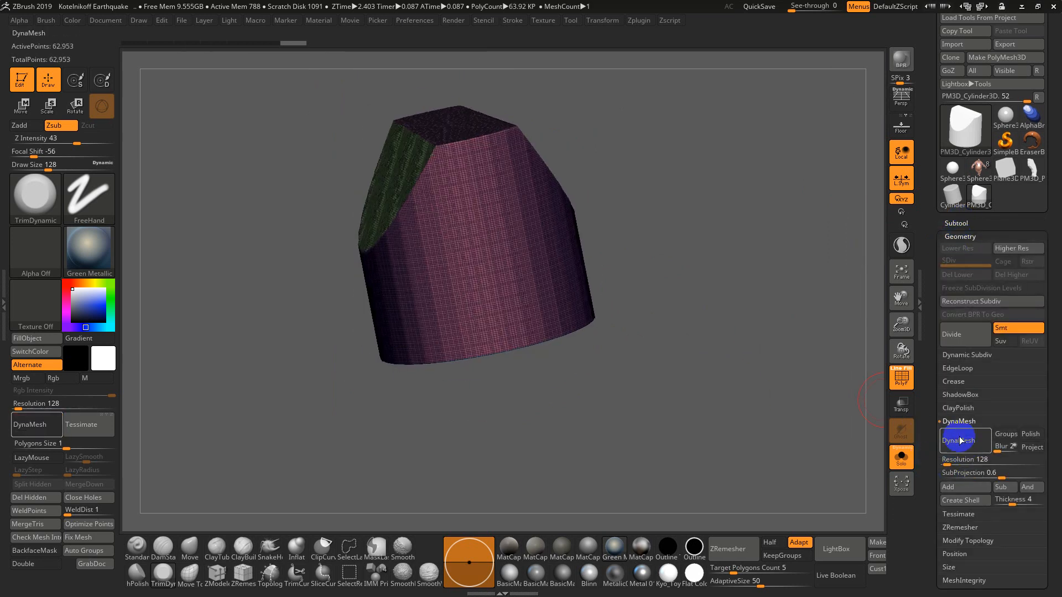
# Step: Turn on KeepGroups and DetectEdges and turn off Adapt in the ZRemesher settings
pyautogui.click(956, 528)
pyautogui.moveTo(802, 455); pyautogui.dragTo(895, 458)
pyautogui.click(1021, 501)
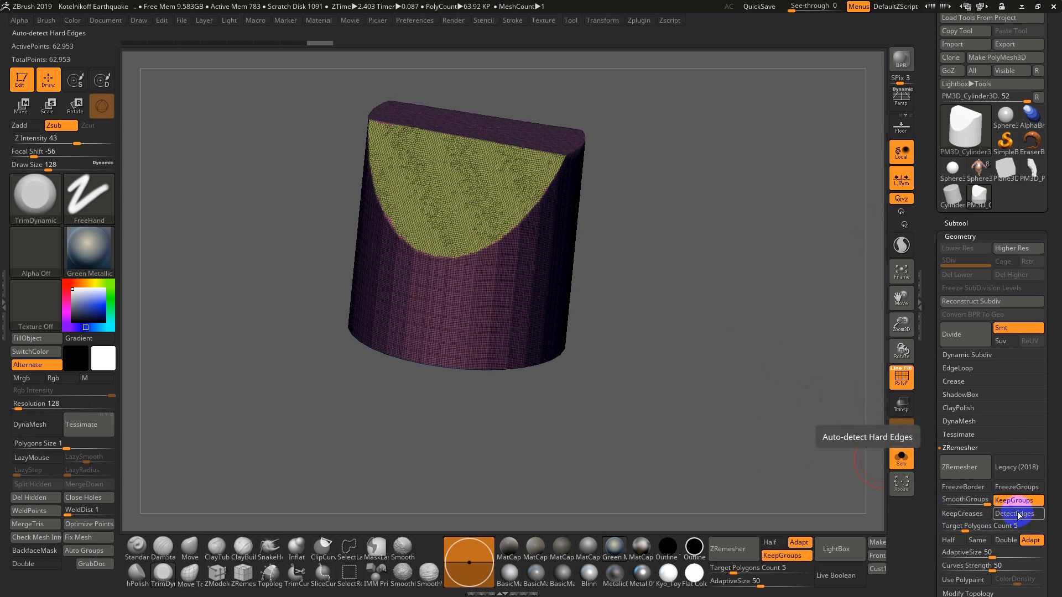
pyautogui.click(1019, 514)
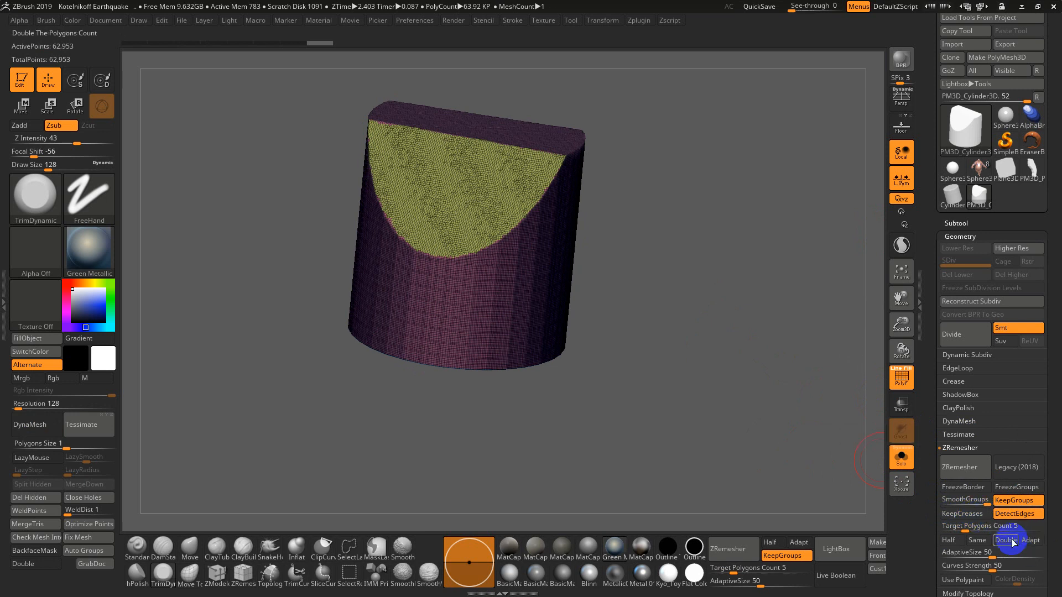
pyautogui.click(962, 541)
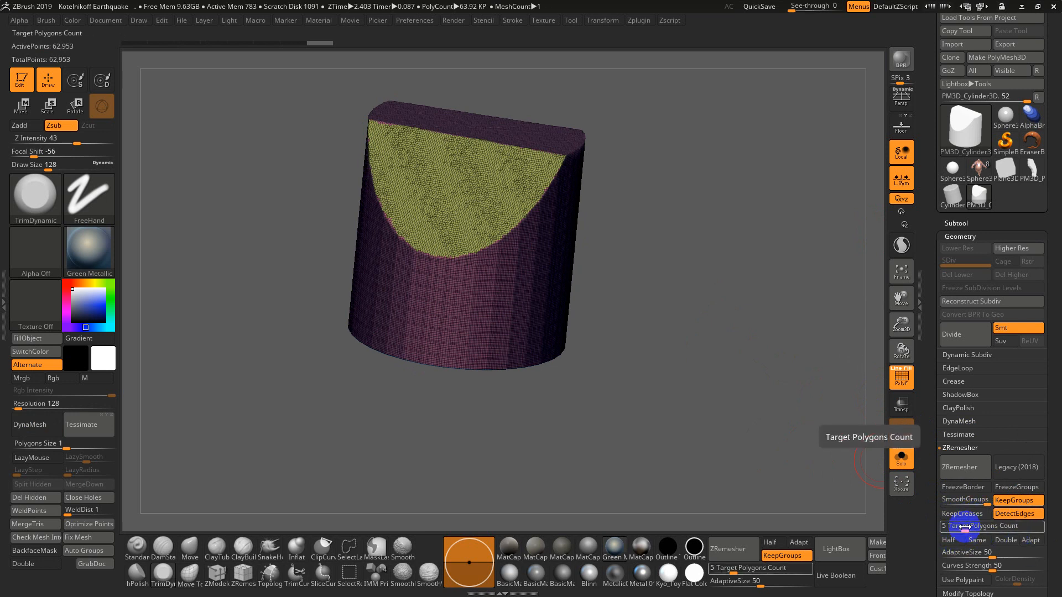
# Step: Remesh the cylinder with ZRemesher at a target polygons count of 1.16908
pyautogui.click(954, 527)
pyautogui.click(960, 467)
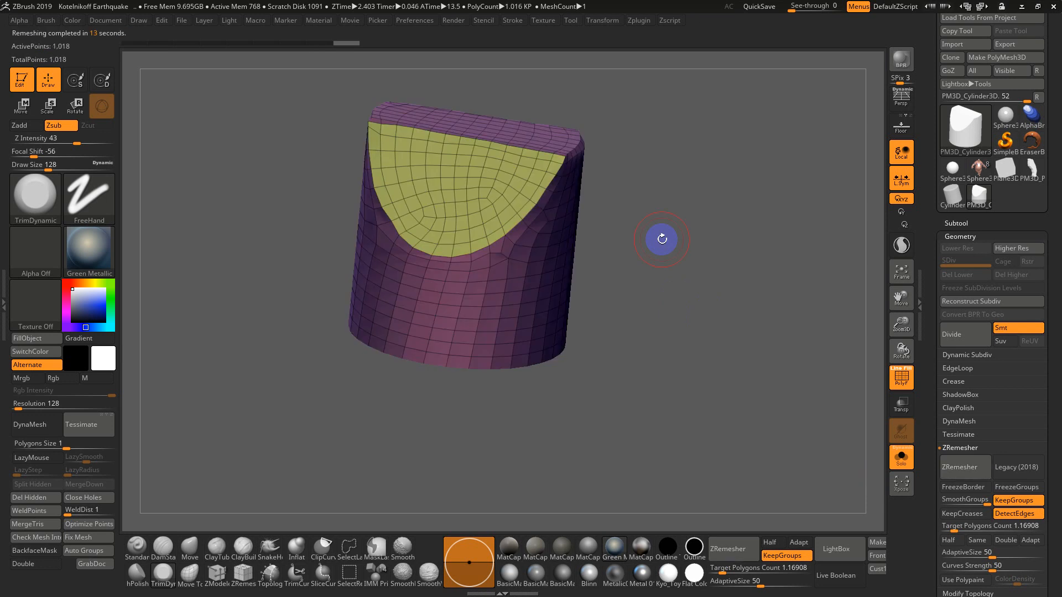
pyautogui.moveTo(760, 370); pyautogui.dragTo(732, 351)
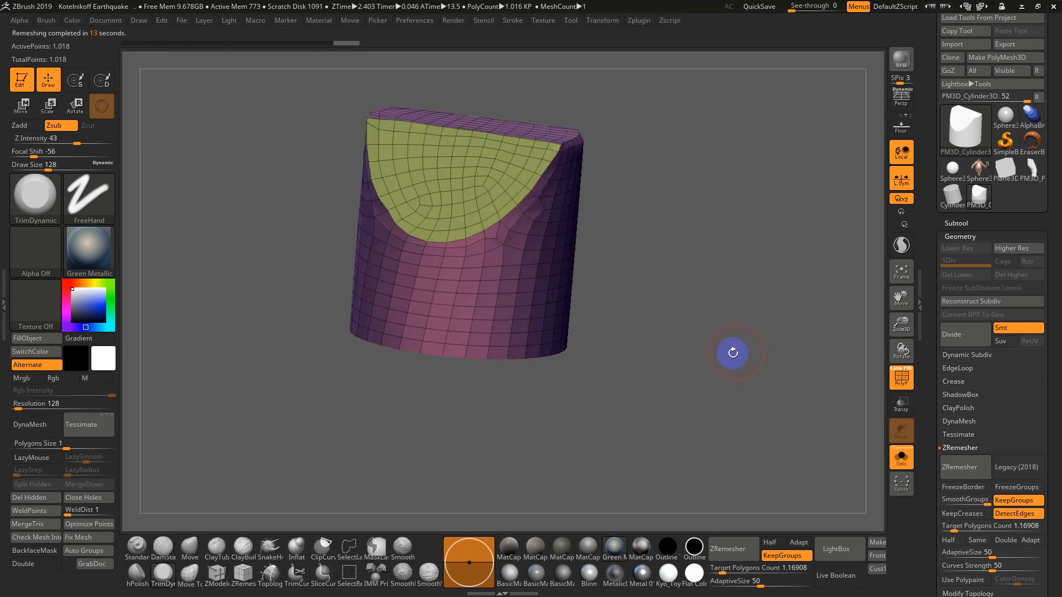
# Step: Try ZRemesher on the cylinder with the Half polygon count and again with Same
pyautogui.click(948, 540)
pyautogui.click(962, 465)
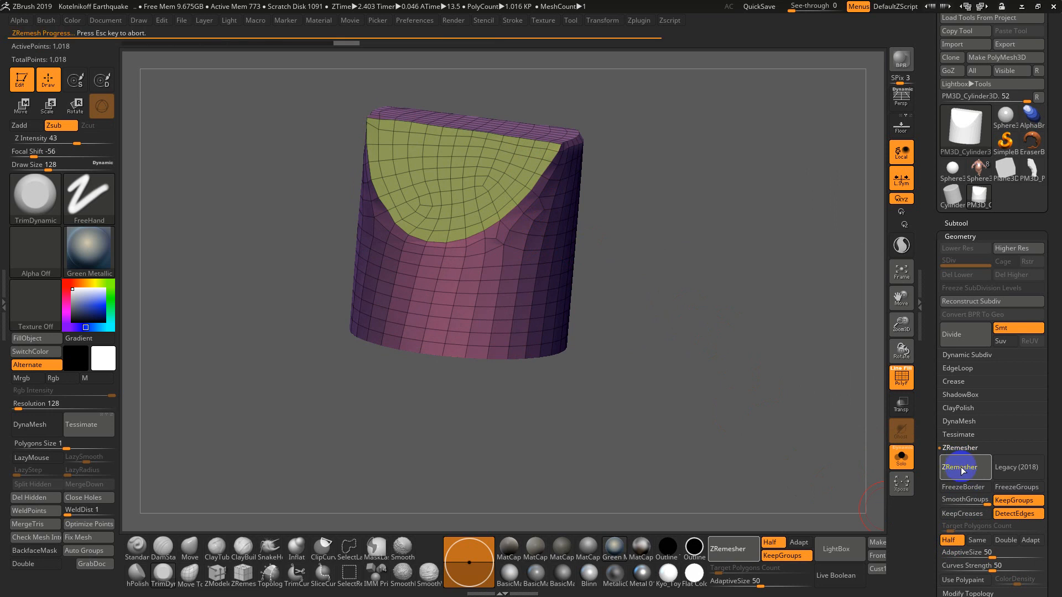
pyautogui.click(973, 540)
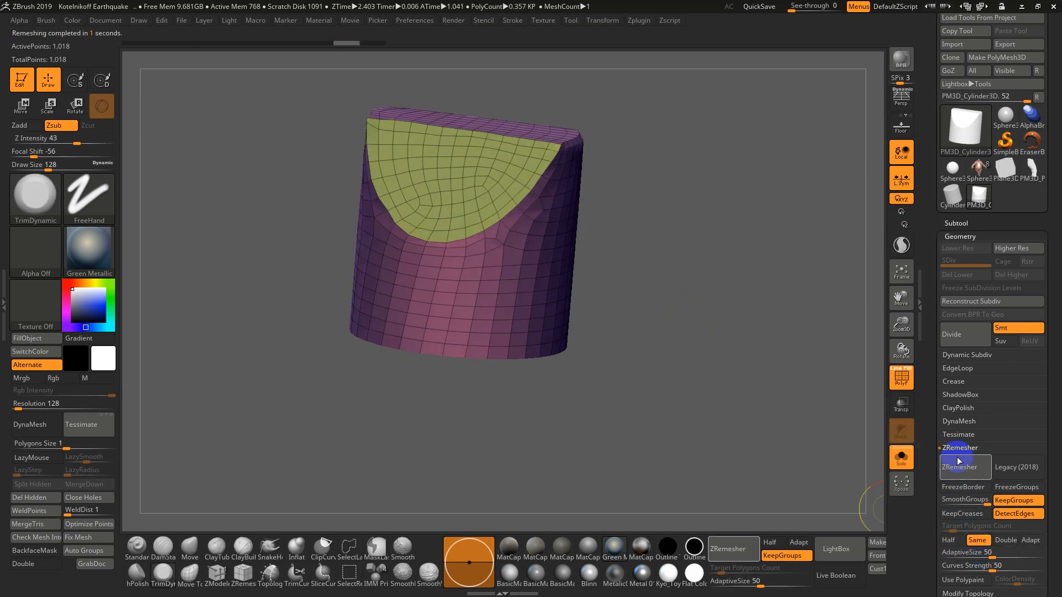
pyautogui.moveTo(808, 376)
pyautogui.mouseDown()
pyautogui.moveTo(772, 379)
pyautogui.moveTo(774, 369)
pyautogui.moveTo(765, 417)
pyautogui.moveTo(774, 380)
pyautogui.mouseUp()
# Step: Undo the ZRemesher and DynaMesh operations to return to the original trimmed cylinder
pyautogui.hotkey('ctrl', 'z')
pyautogui.hotkey('ctrl', 'z')
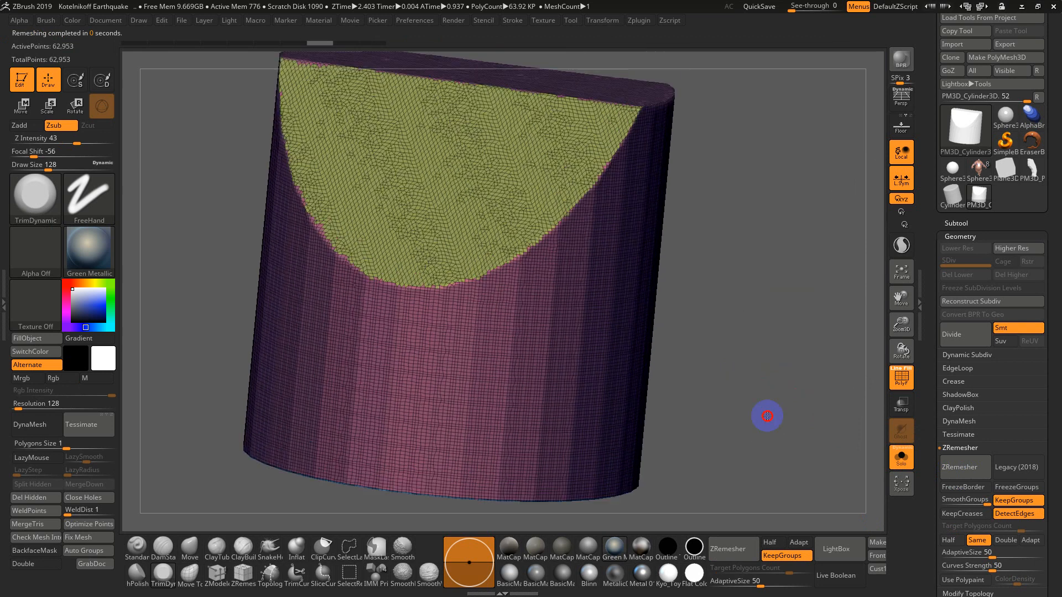
pyautogui.keyDown('alt'); pyautogui.moveTo(766, 417); pyautogui.dragTo(767, 441); pyautogui.keyUp('alt')
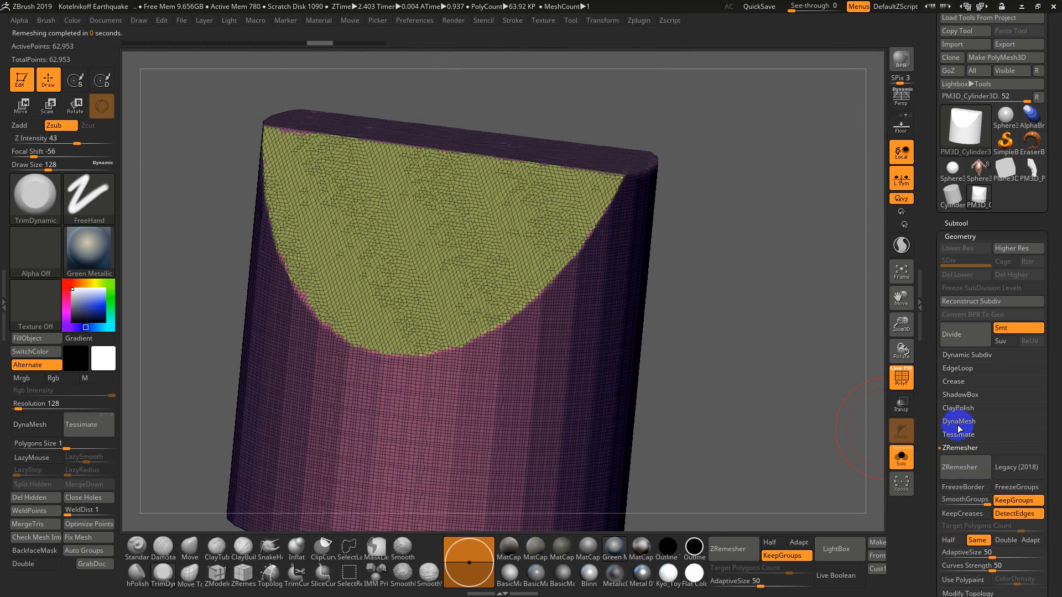
pyautogui.click(960, 467)
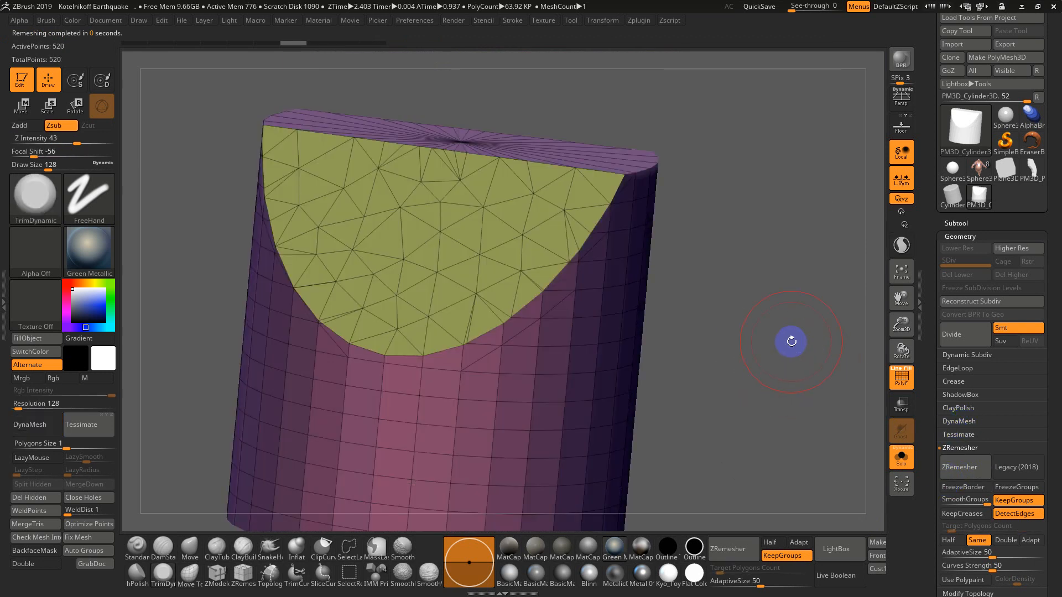
pyautogui.moveTo(787, 339); pyautogui.dragTo(777, 343)
# Step: Subdivide the uncreased cylinder twice to test how its edges smooth, and undo both subdivisions
pyautogui.click(953, 382)
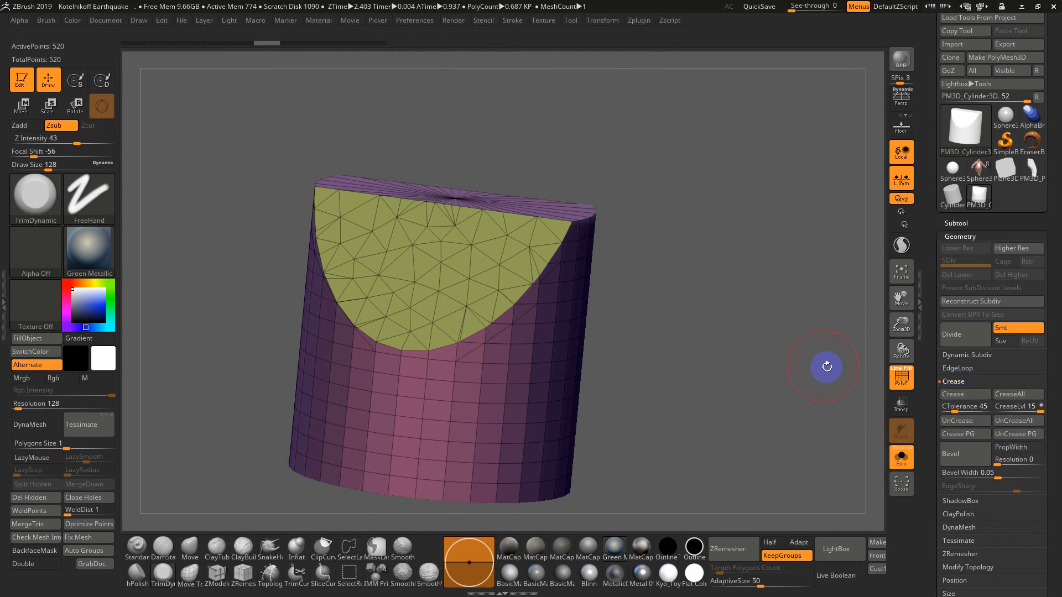
pyautogui.moveTo(825, 366)
pyautogui.keyDown('alt'); pyautogui.mouseDown()
pyautogui.moveTo(801, 409)
pyautogui.moveTo(821, 372)
pyautogui.mouseUp(); pyautogui.keyUp('alt')
pyautogui.hotkey('ctrl', 'd')
pyautogui.hotkey('ctrl', 'd')
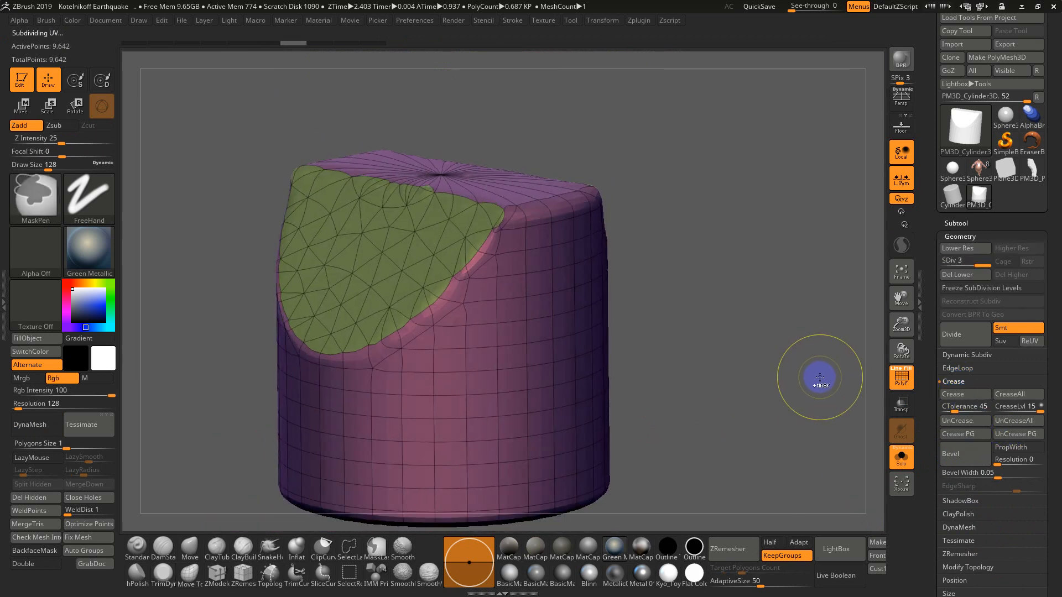
pyautogui.hotkey('shift', 'f')
pyautogui.hotkey('shift', 'd')
pyautogui.hotkey('shift', 'd')
pyautogui.hotkey('shift', 'f')
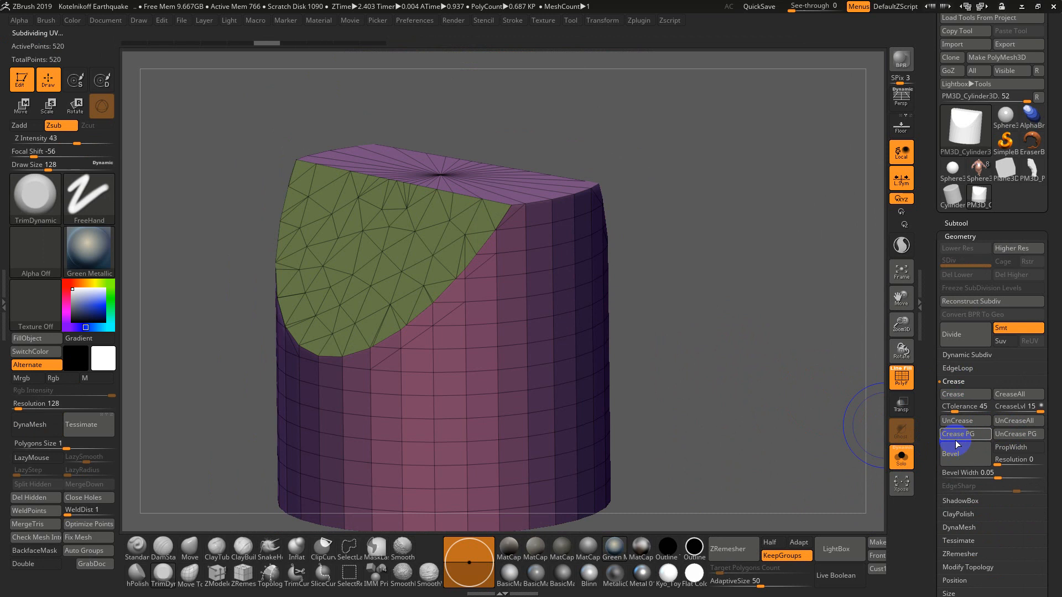
# Step: Crease the cylinder's edges along its polygroup borders with Crease PG
pyautogui.click(974, 435)
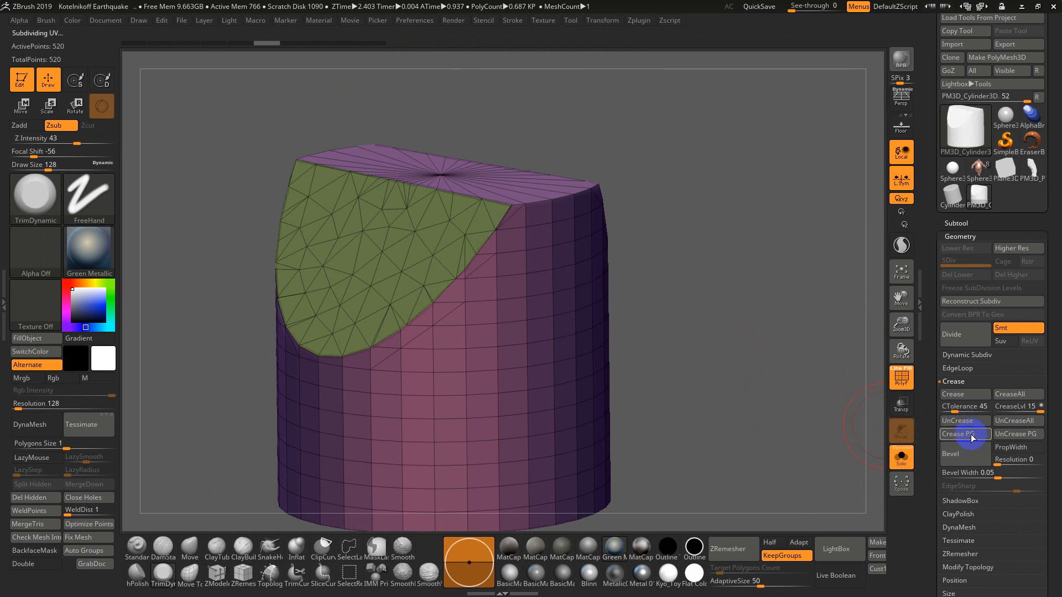
pyautogui.keyDown('alt'); pyautogui.moveTo(829, 398); pyautogui.dragTo(662, 291); pyautogui.keyUp('alt')
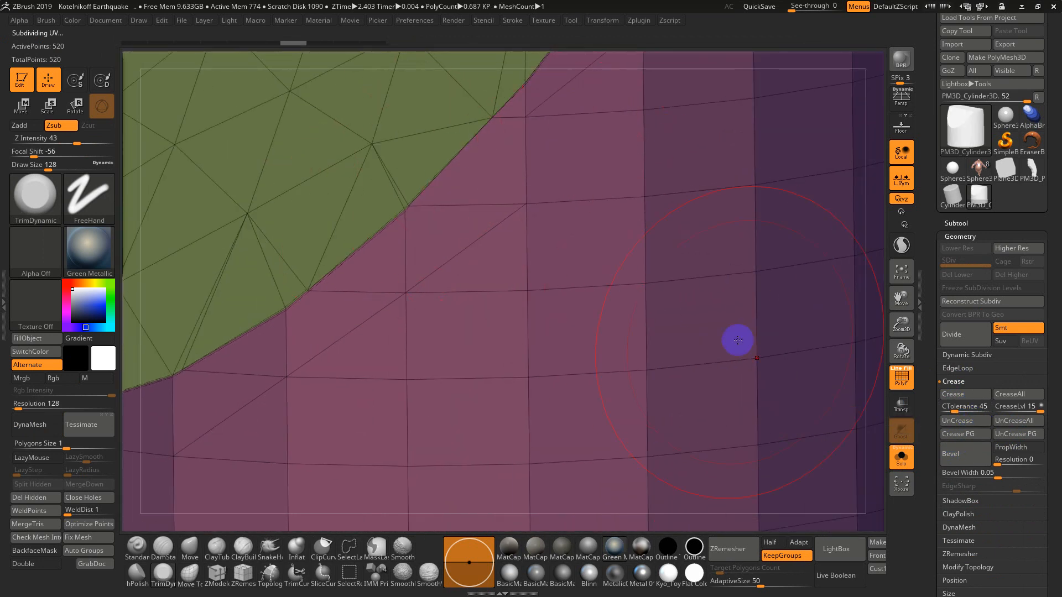
pyautogui.press('f')
# Step: Subdivide the creased cylinder twice to check the polygroup borders, and undo both subdivisions
pyautogui.hotkey('ctrl', 'd')
pyautogui.hotkey('ctrl', 'd')
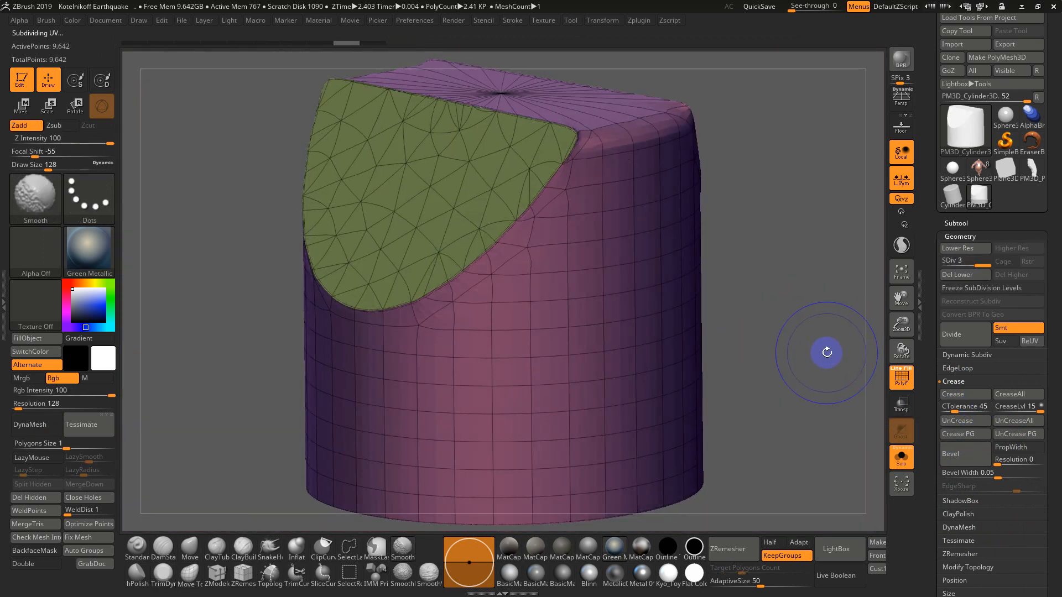
pyautogui.hotkey('ctrl', 'z')
pyautogui.hotkey('ctrl', 'z')
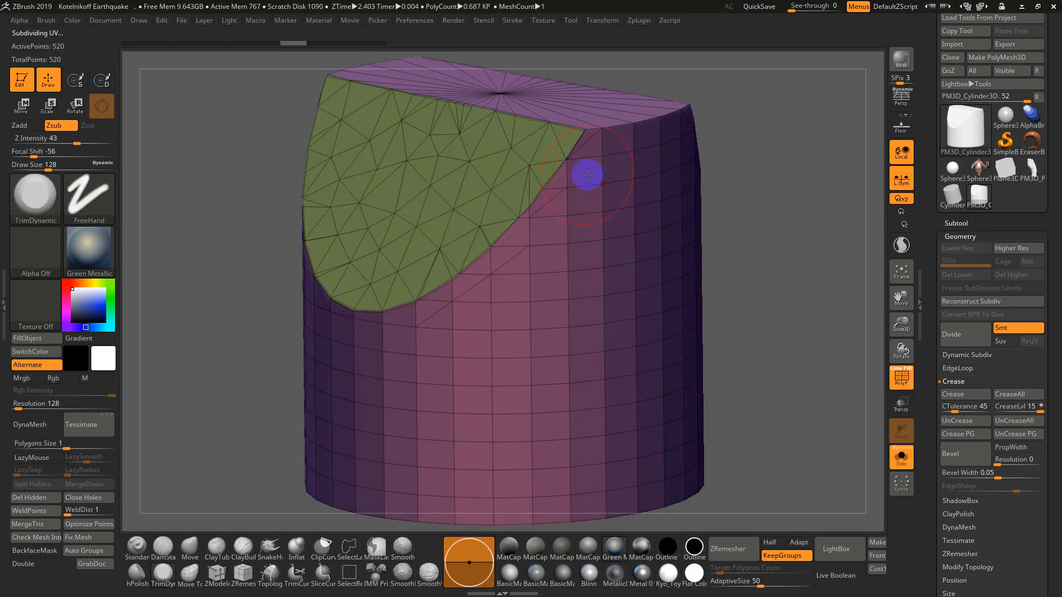
# Step: Turn on KeepCreases in the ZRemesher settings, keeping KeepGroups and DetectEdges enabled
pyautogui.click(960, 237)
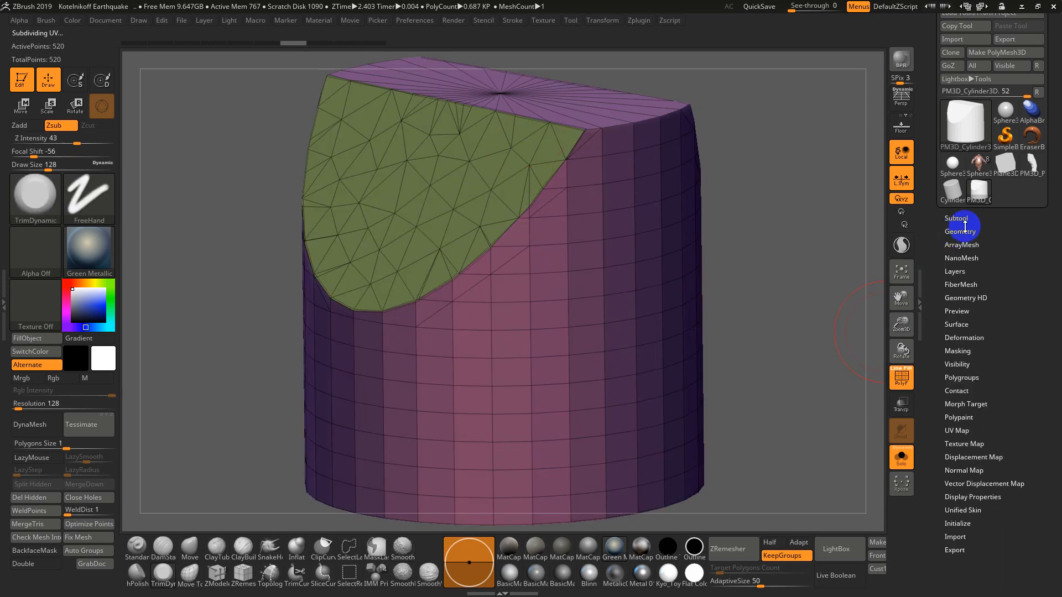
pyautogui.click(961, 232)
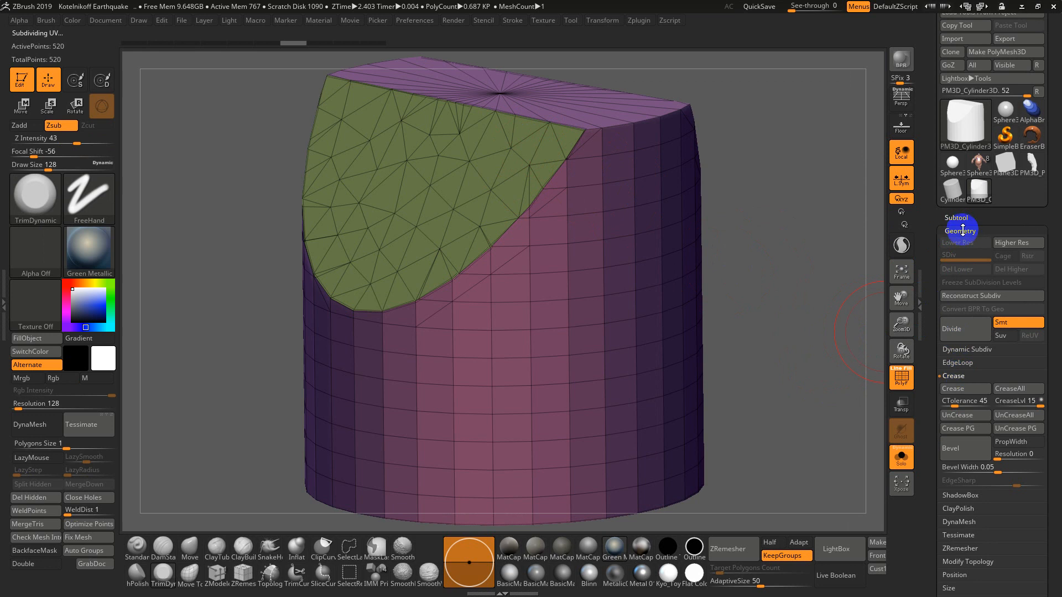
pyautogui.scroll(-5, 943, 431)
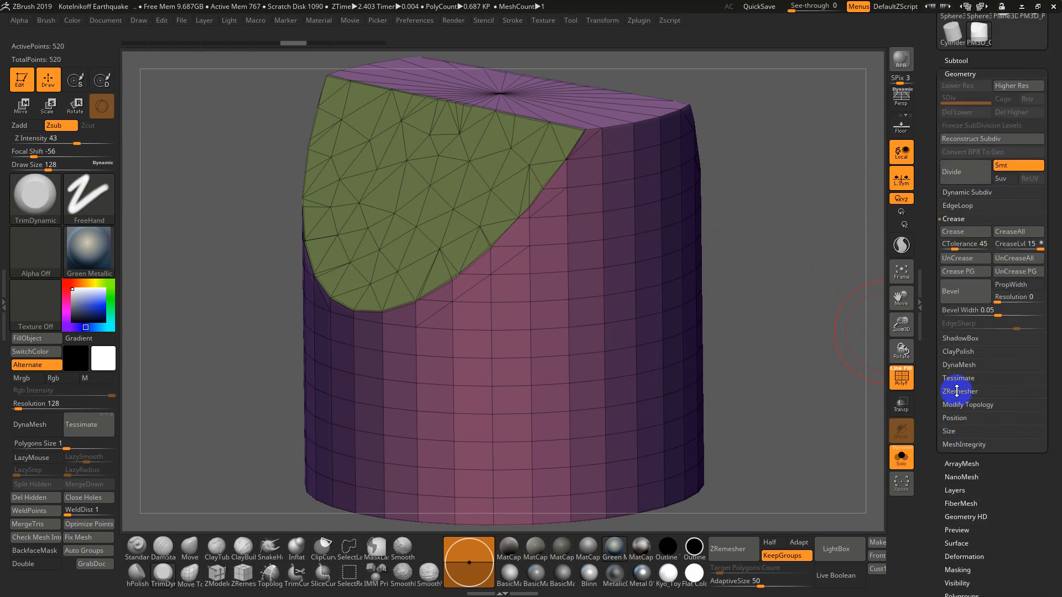
pyautogui.click(956, 391)
pyautogui.click(1016, 352)
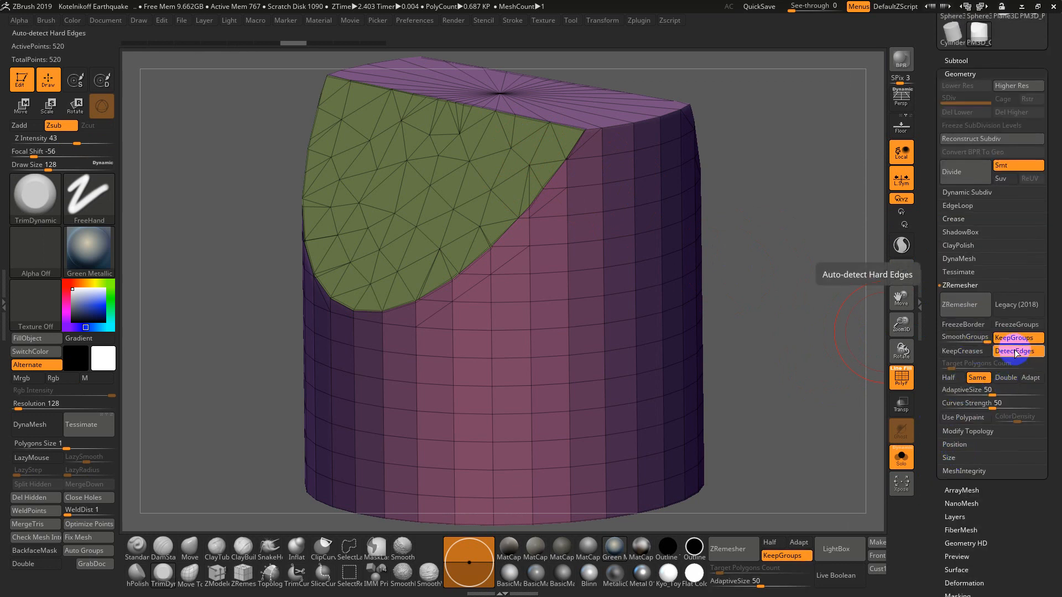
pyautogui.click(962, 351)
pyautogui.click(974, 335)
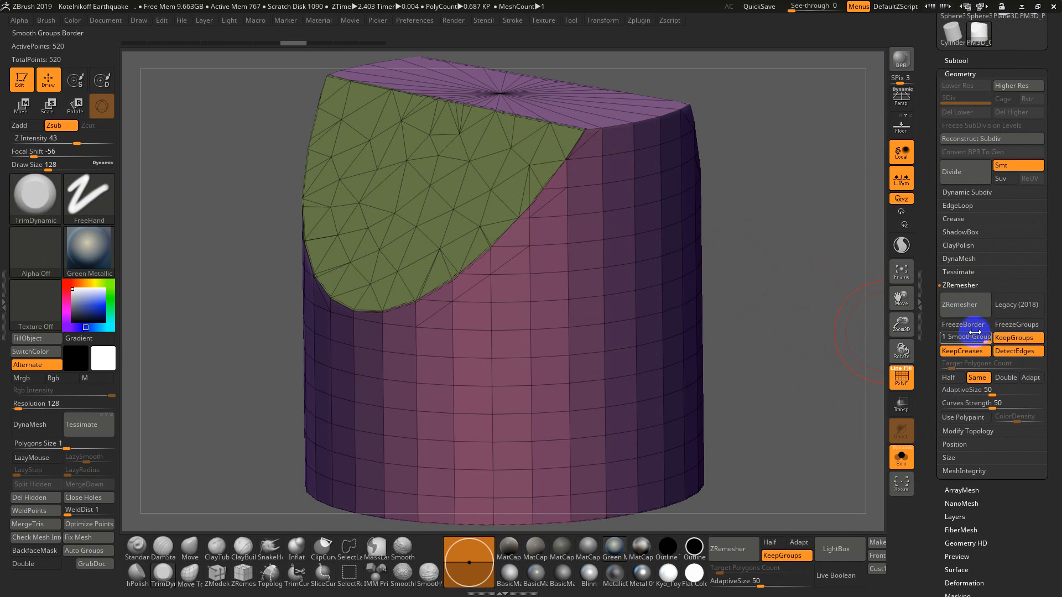
# Step: Try remeshing the creased cylinder with the Same polygon count and undo the remesh
pyautogui.click(959, 305)
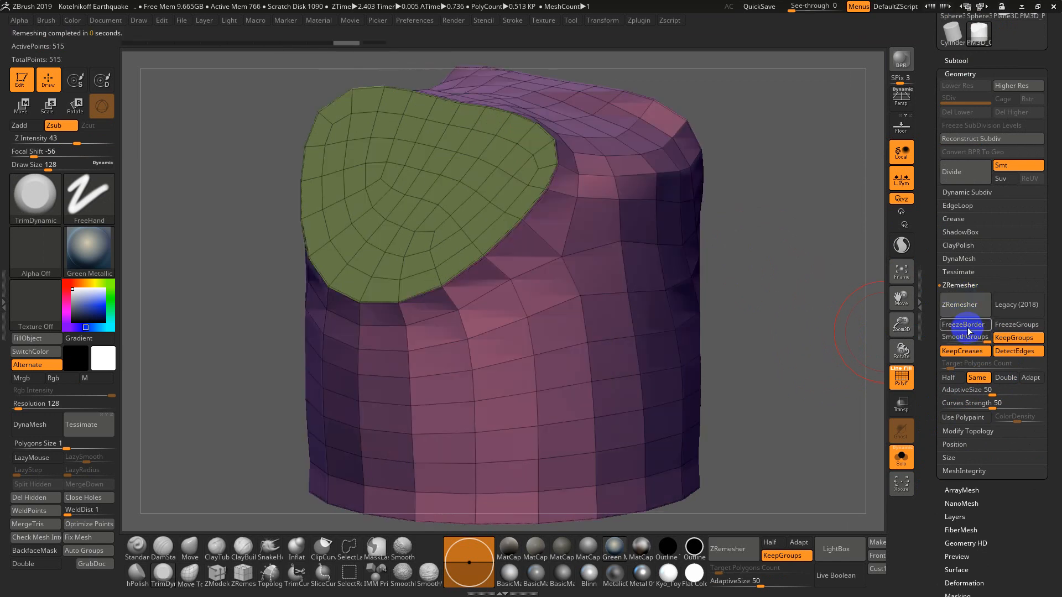
pyautogui.hotkey('ctrl', 'z')
# Step: Turn off Same and set ZRemesher's target polygons count to 3.69331 and SmoothGroups to 0
pyautogui.click(983, 380)
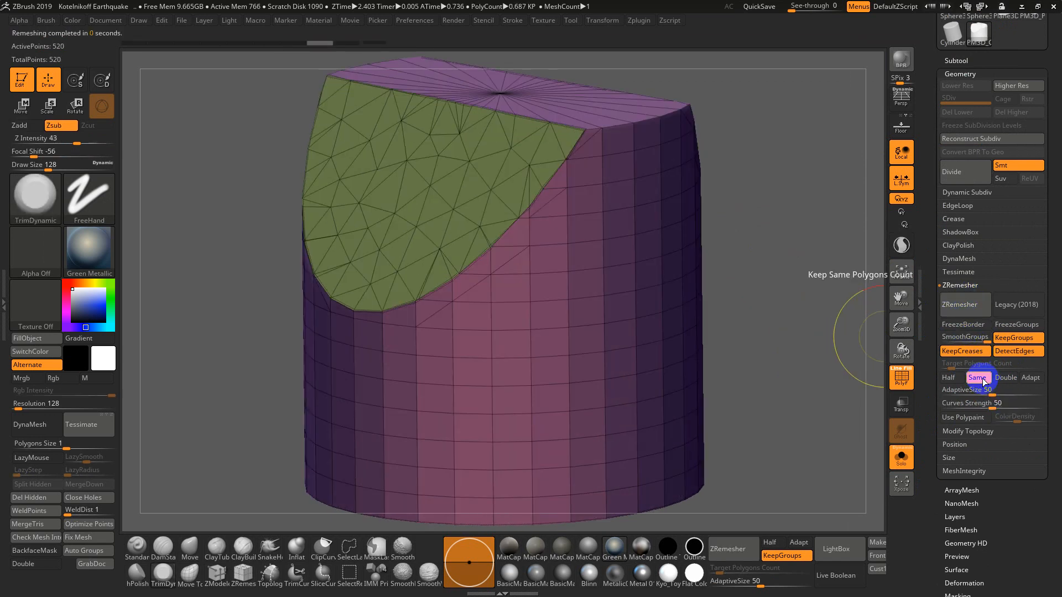
pyautogui.click(979, 379)
pyautogui.moveTo(954, 364); pyautogui.dragTo(941, 336)
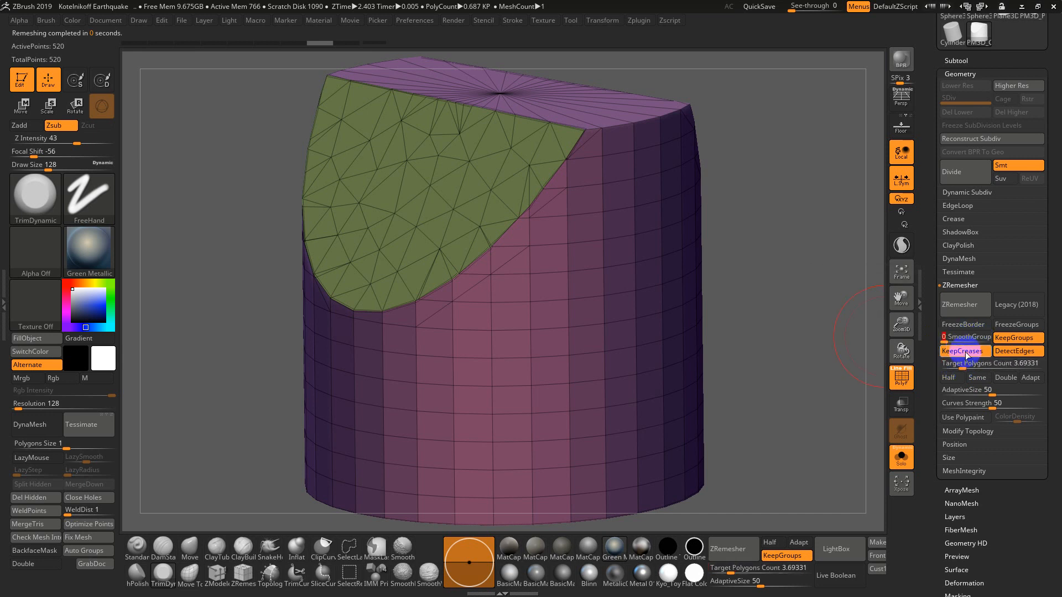
# Step: Remesh the creased cylinder with these settings, inspect the topology and undo the remesh
pyautogui.click(962, 310)
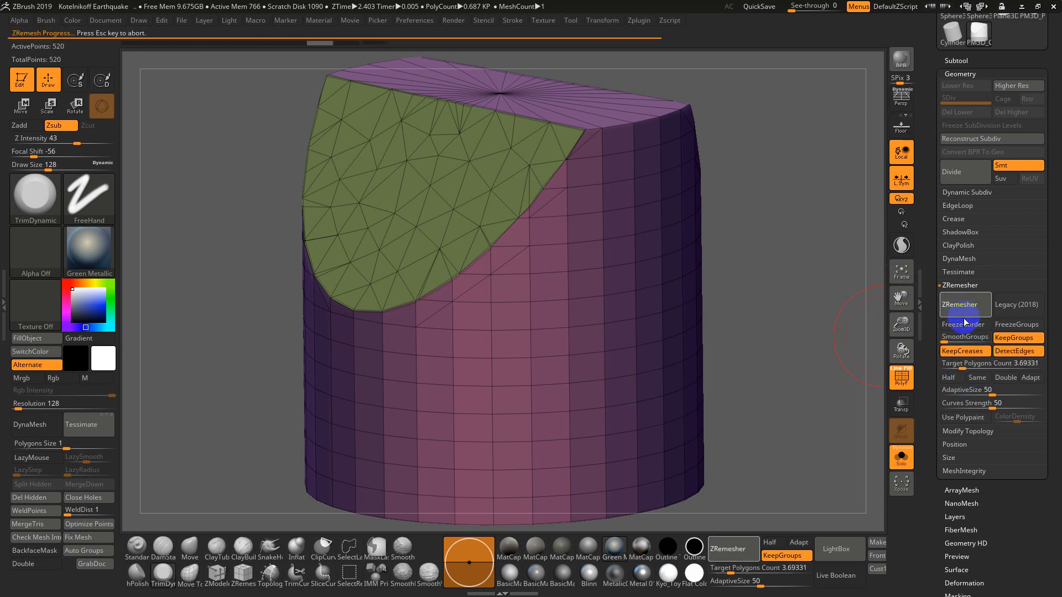
pyautogui.moveTo(833, 330); pyautogui.dragTo(857, 330)
pyautogui.hotkey('ctrl', 'z')
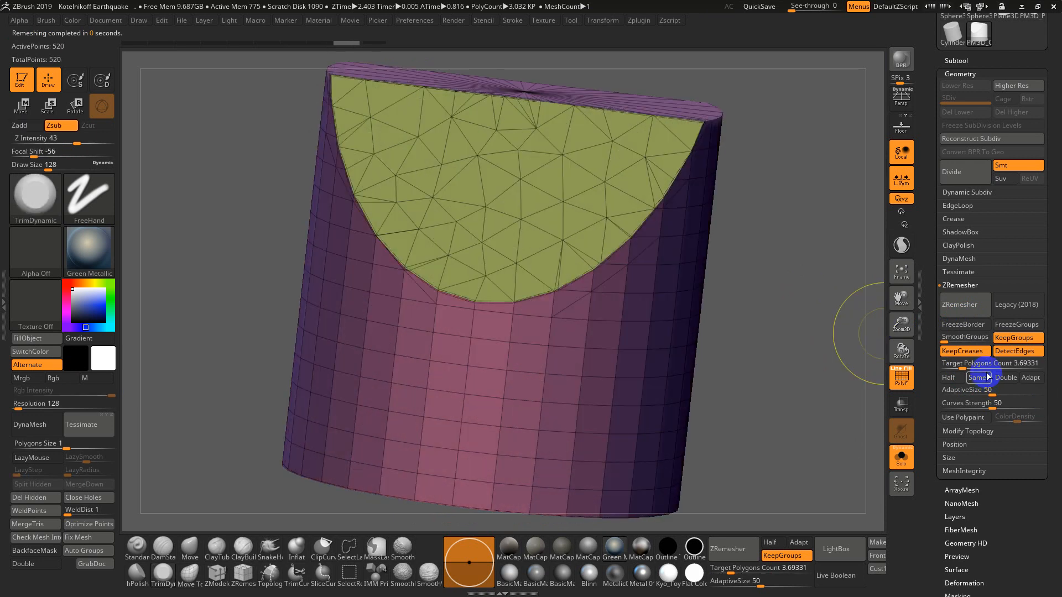
# Step: Remesh the creased cylinder with a target polygons count of 2.33055 and again with the Half option
pyautogui.click(958, 365)
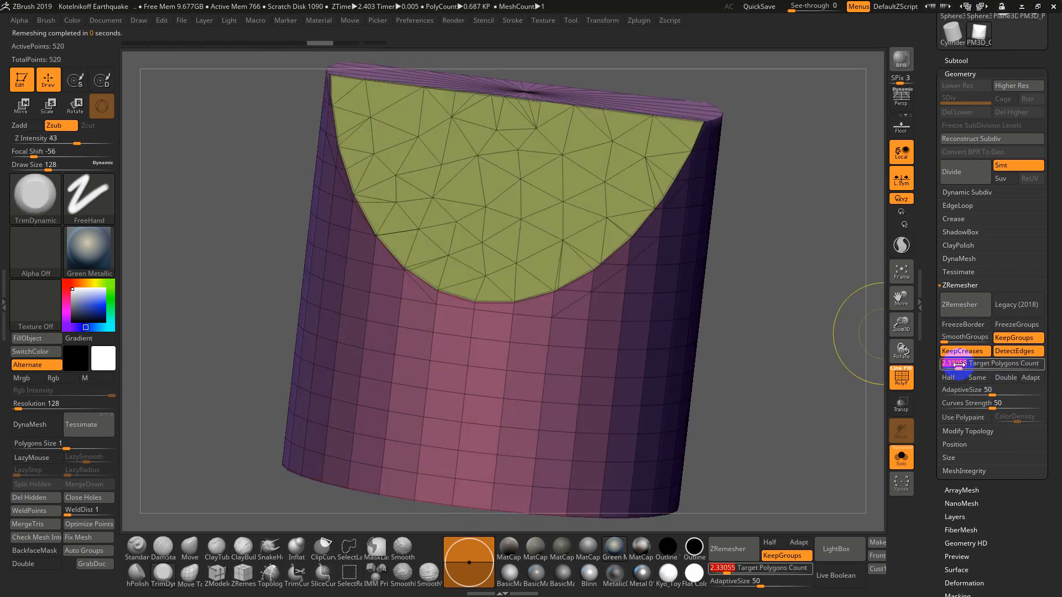
pyautogui.click(968, 309)
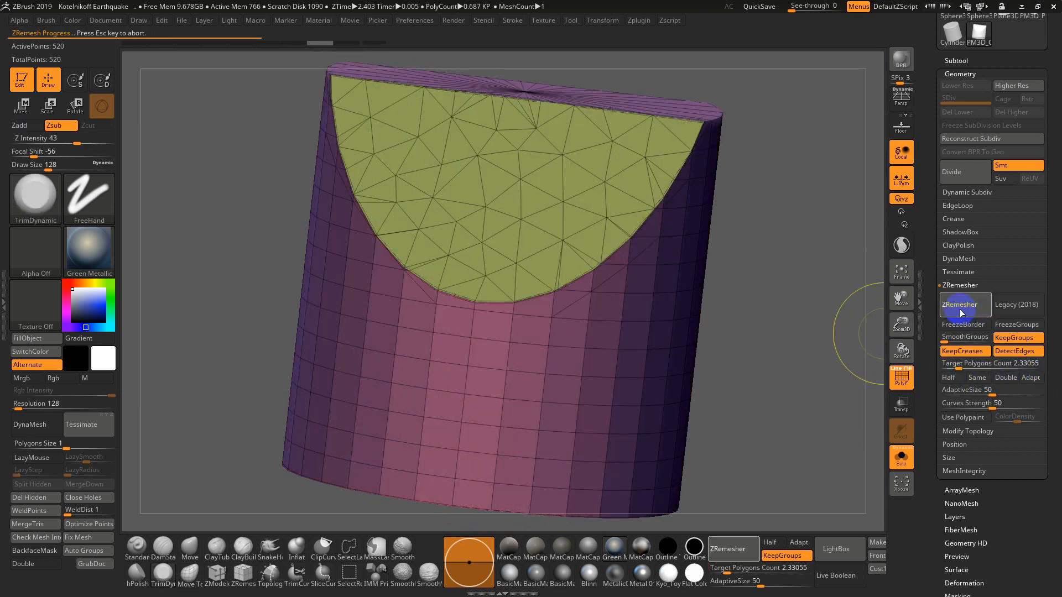
pyautogui.click(952, 378)
pyautogui.click(962, 307)
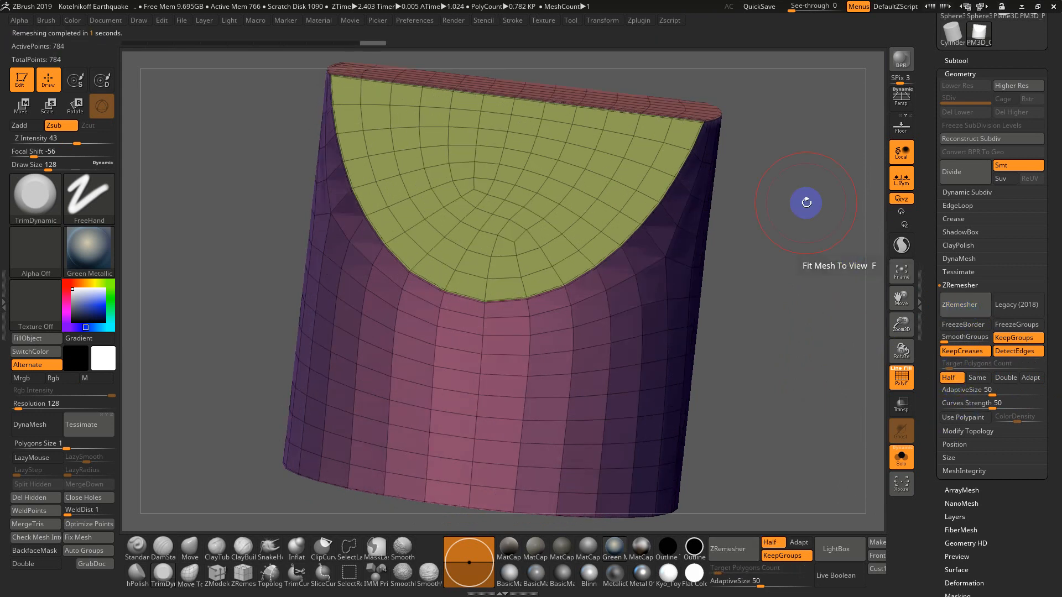
pyautogui.keyDown('alt'); pyautogui.moveTo(806, 201); pyautogui.dragTo(792, 339); pyautogui.keyUp('alt')
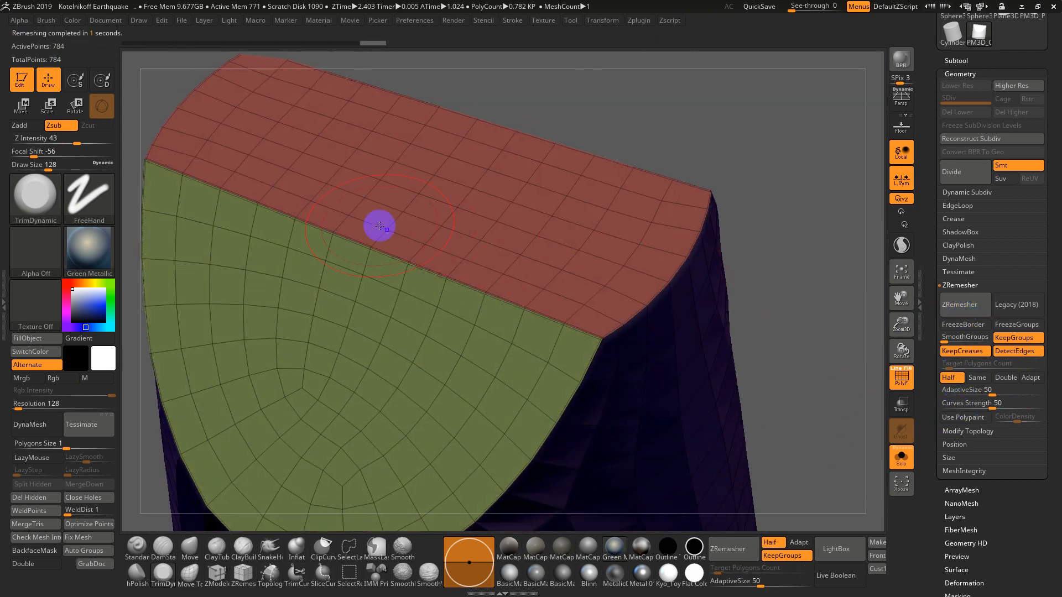
# Step: Try subdividing the remeshed cylinder up to SDiv 3, inspect the smoothed surface and undo the subdivisions
pyautogui.hotkey('ctrl', 'd')
pyautogui.hotkey('ctrl', 'd')
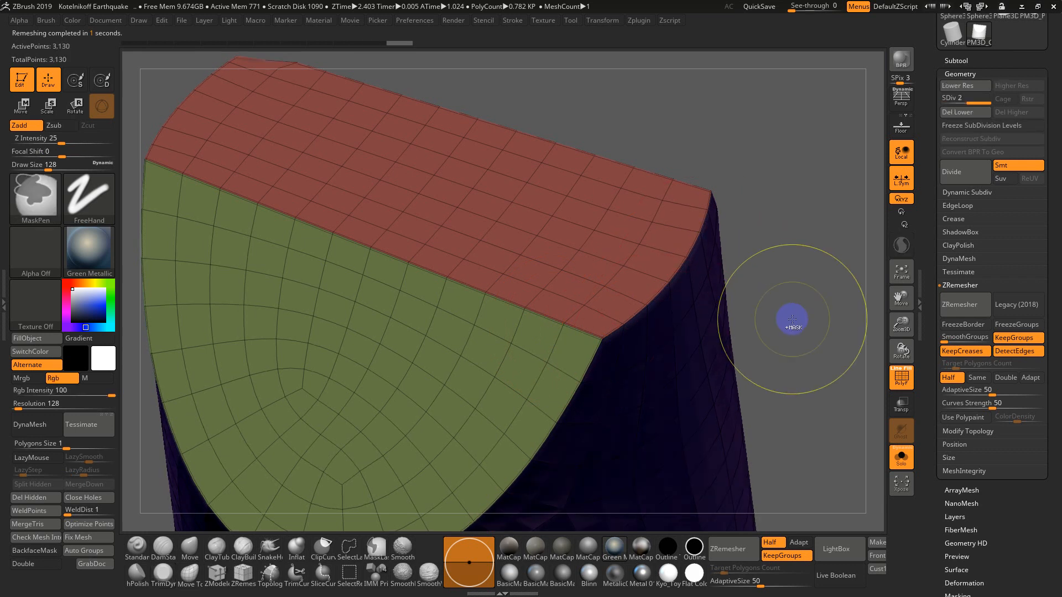
pyautogui.hotkey('shift', 'f')
pyautogui.hotkey('ctrl', 'd')
pyautogui.moveTo(806, 315)
pyautogui.mouseDown()
pyautogui.moveTo(819, 261)
pyautogui.moveTo(760, 339)
pyautogui.moveTo(753, 332)
pyautogui.mouseUp()
pyautogui.hotkey('shift', 'f')
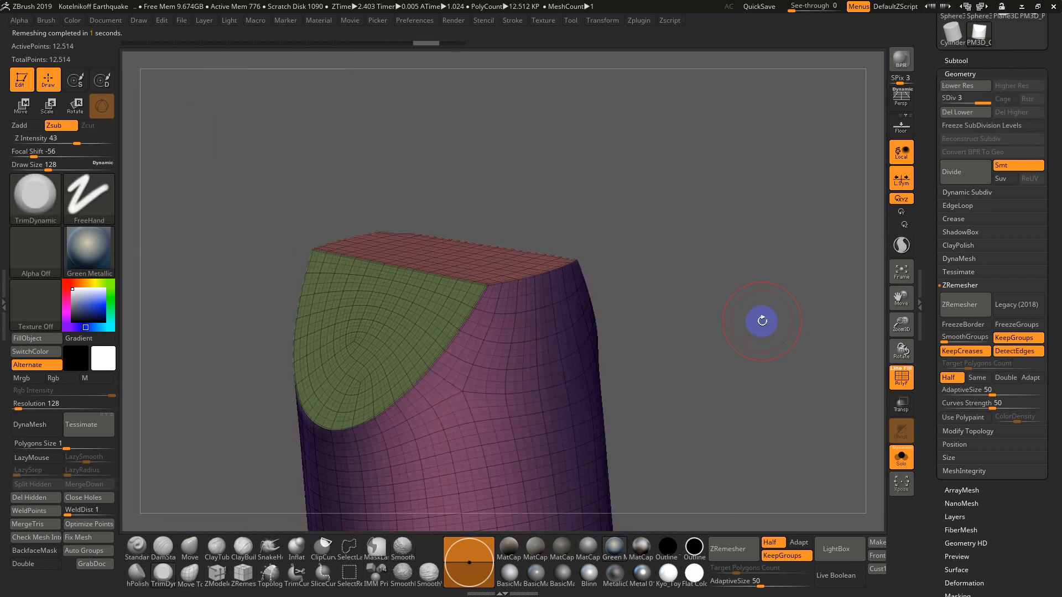
pyautogui.hotkey('shift', 'd')
pyautogui.hotkey('shift', 'd')
pyautogui.hotkey('shift', 'd')
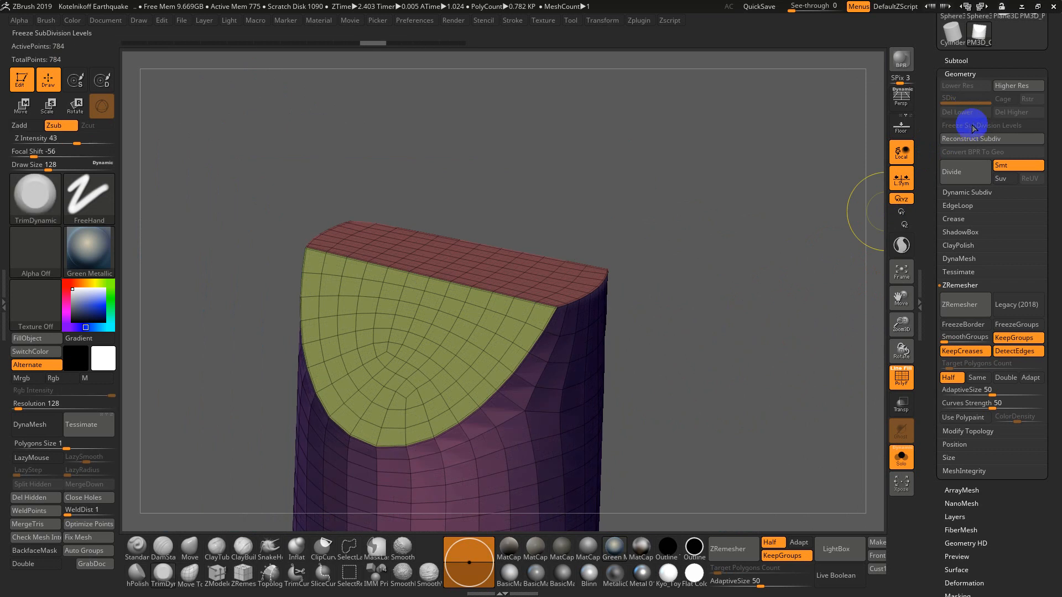
# Step: Try beveling the cylinder's creased edges with a Bevel Width of 0.0435
pyautogui.click(959, 207)
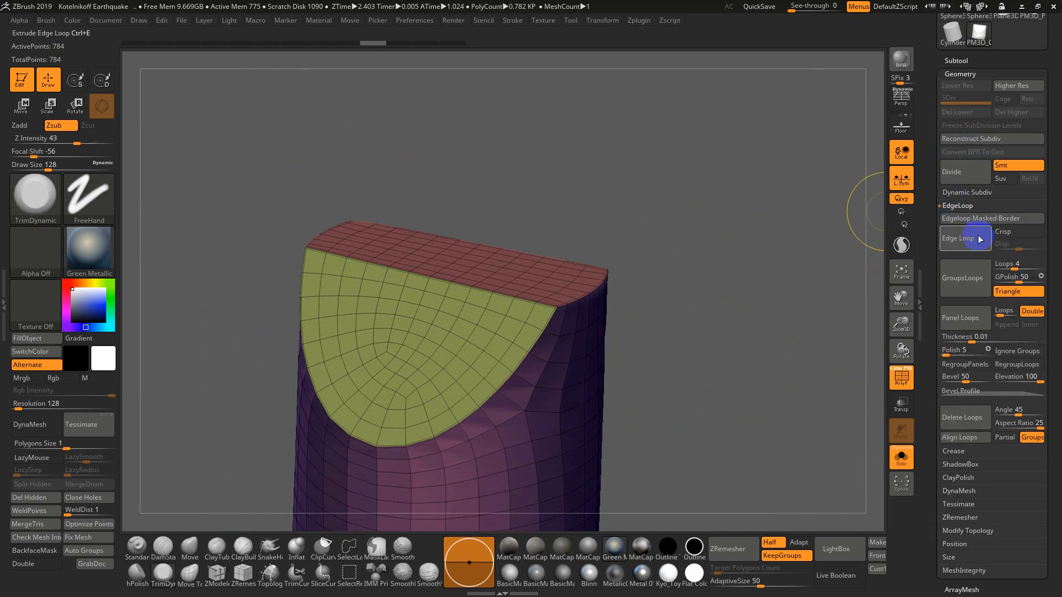
pyautogui.click(955, 451)
pyautogui.moveTo(984, 310); pyautogui.dragTo(996, 313)
# Step: Subdivide the beveled cylinder and inspect its rounded edges with the polyframe hidden
pyautogui.hotkey('ctrl', 'd')
pyautogui.hotkey('ctrl', 'd')
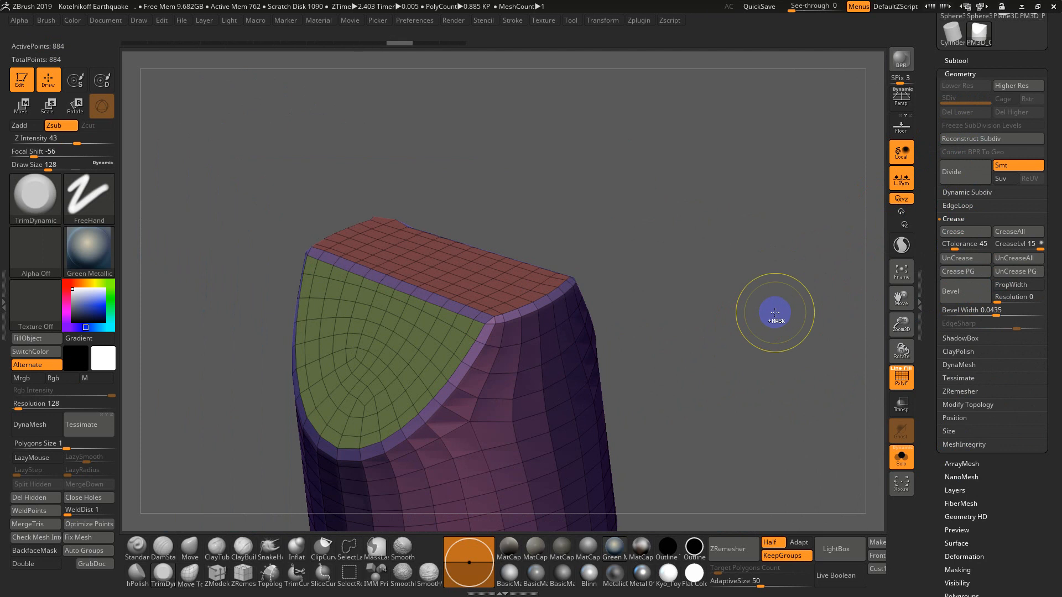
pyautogui.hotkey('shift', 'f')
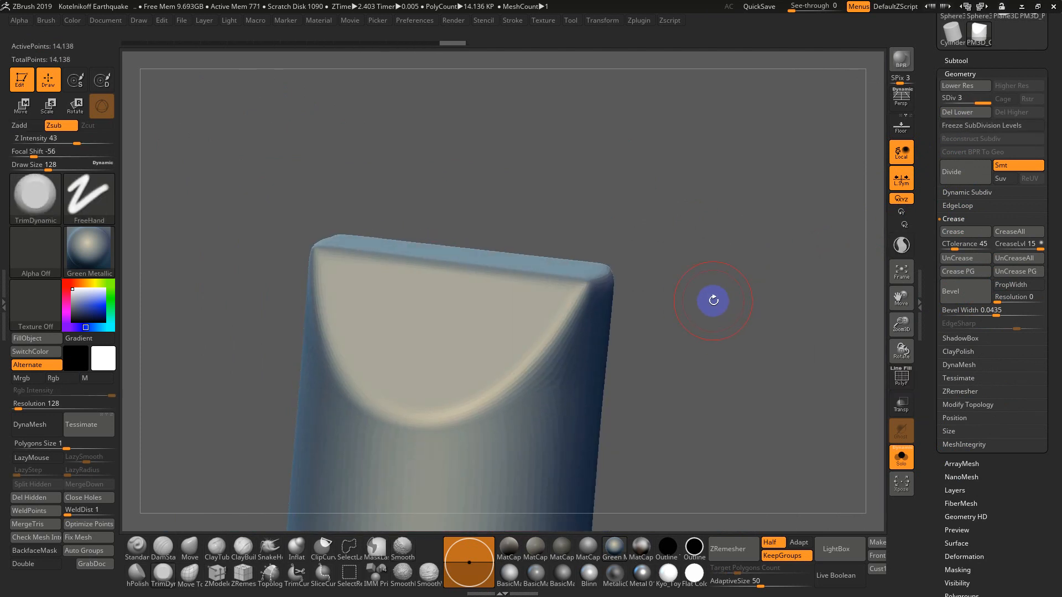
pyautogui.hotkey('ctrl', 'd')
pyautogui.keyDown('shift'); pyautogui.moveTo(766, 346); pyautogui.dragTo(721, 362); pyautogui.keyUp('shift')
pyautogui.hotkey('shift', 'f')
pyautogui.hotkey('shift', 'f')
# Step: Undo the subdivisions and the bevel on the cylinder and show the polyframe again
pyautogui.hotkey('ctrl', 'z')
pyautogui.hotkey('ctrl', 'z')
pyautogui.hotkey('ctrl', 'z')
pyautogui.hotkey('shift', 'f')
pyautogui.hotkey('ctrl', 'z')
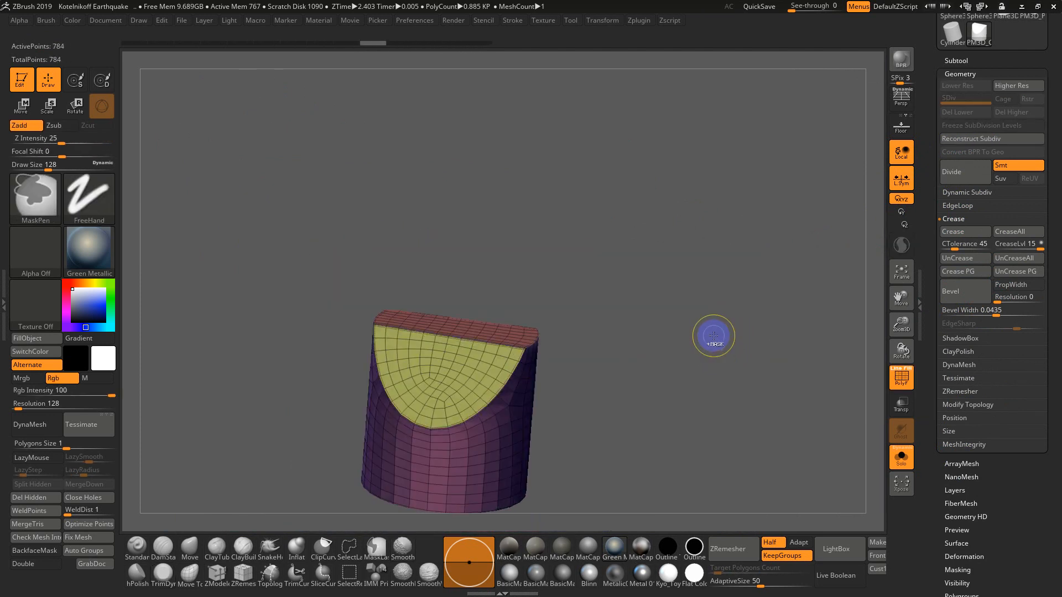
# Step: Unwrap the cylinder with UV Master using Symmetry and Polygroups, and check the UV islands in the flattened view before unflattening it
pyautogui.keyDown('alt'); pyautogui.moveTo(714, 313); pyautogui.dragTo(746, 238); pyautogui.keyUp('alt')
pyautogui.click(638, 21)
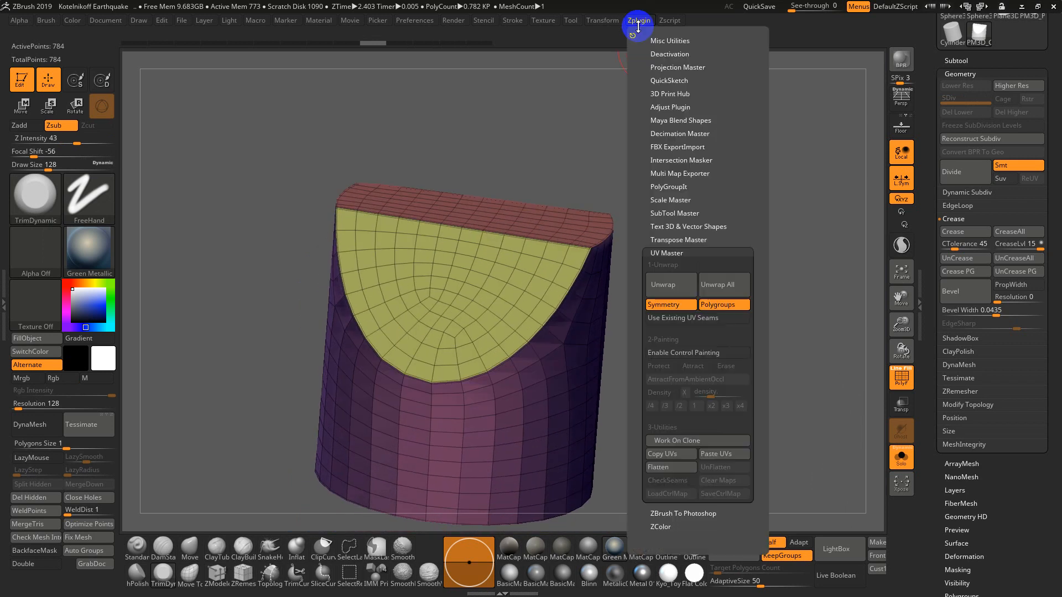
pyautogui.click(666, 286)
pyautogui.click(636, 20)
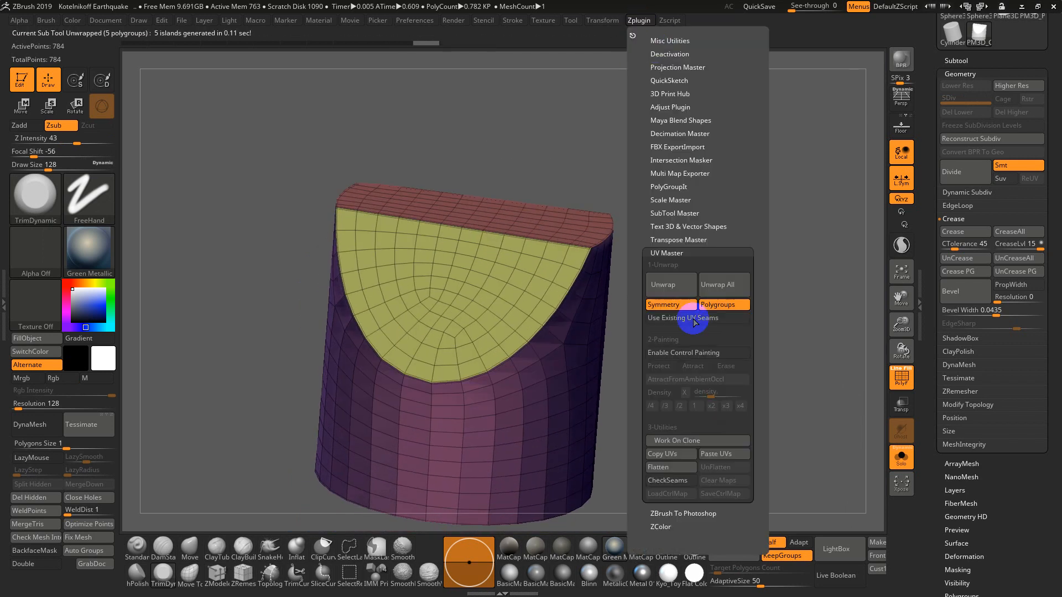
pyautogui.click(674, 467)
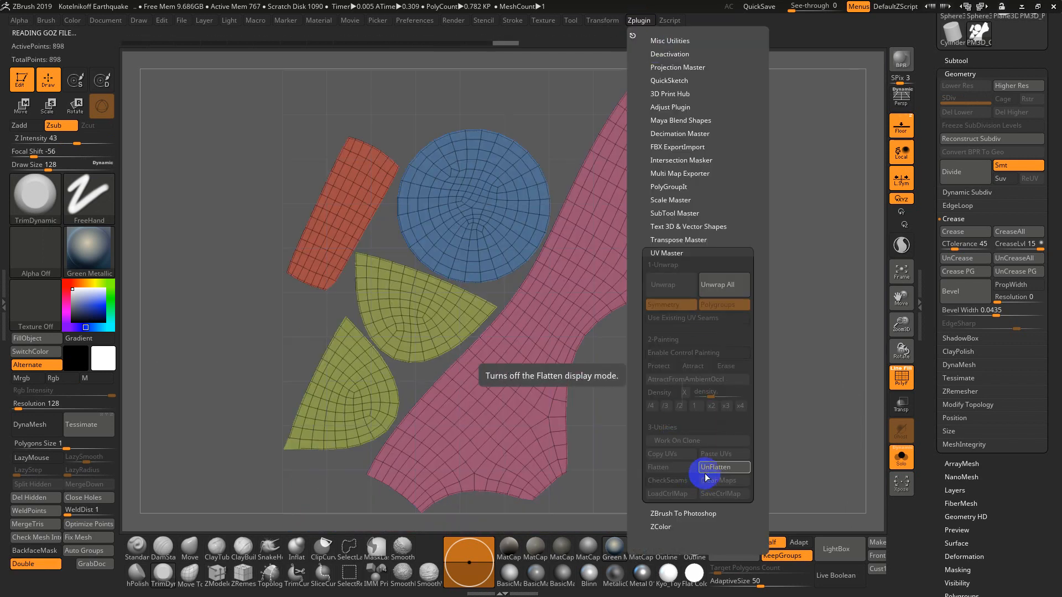
pyautogui.click(721, 468)
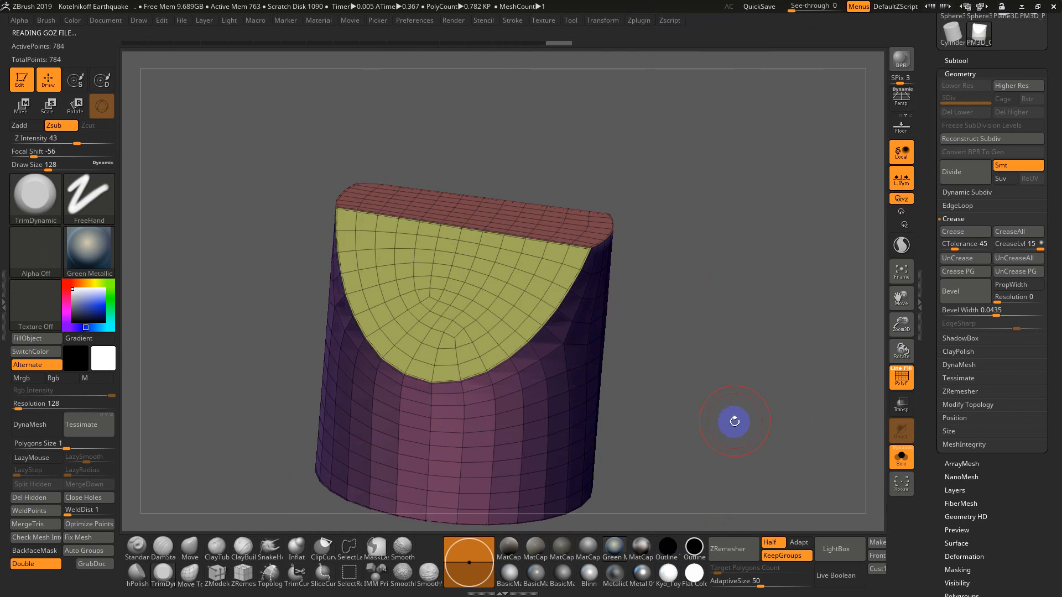
# Step: Send the unwrapped cylinder through GoZ and switch to Maya
pyautogui.moveTo(932, 64); pyautogui.dragTo(939, 125)
pyautogui.click(943, 37)
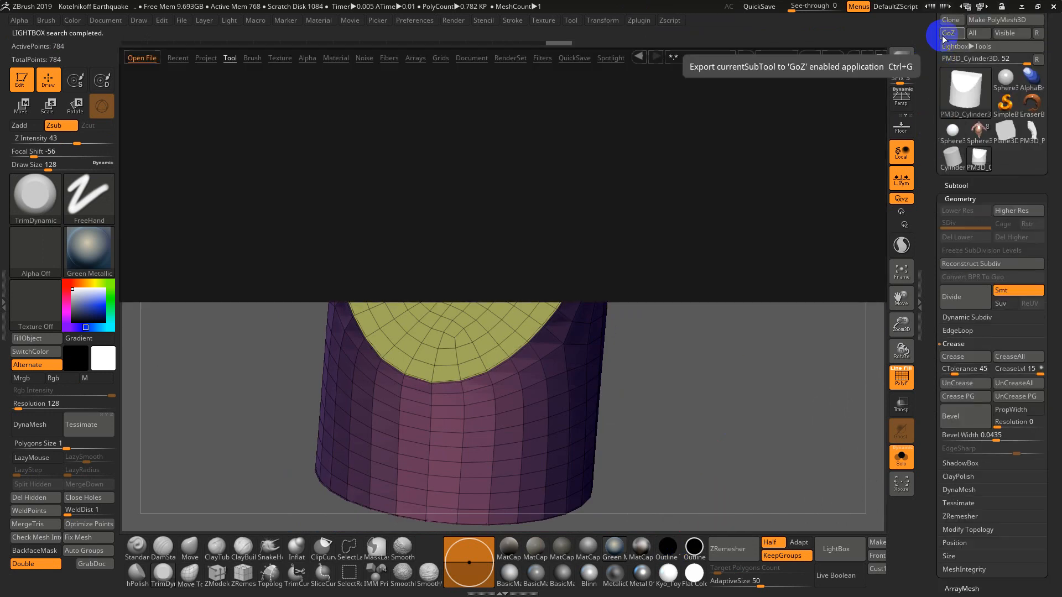
pyautogui.hotkey('alt', 'Tab')
pyautogui.hotkey('alt', 'Tab')
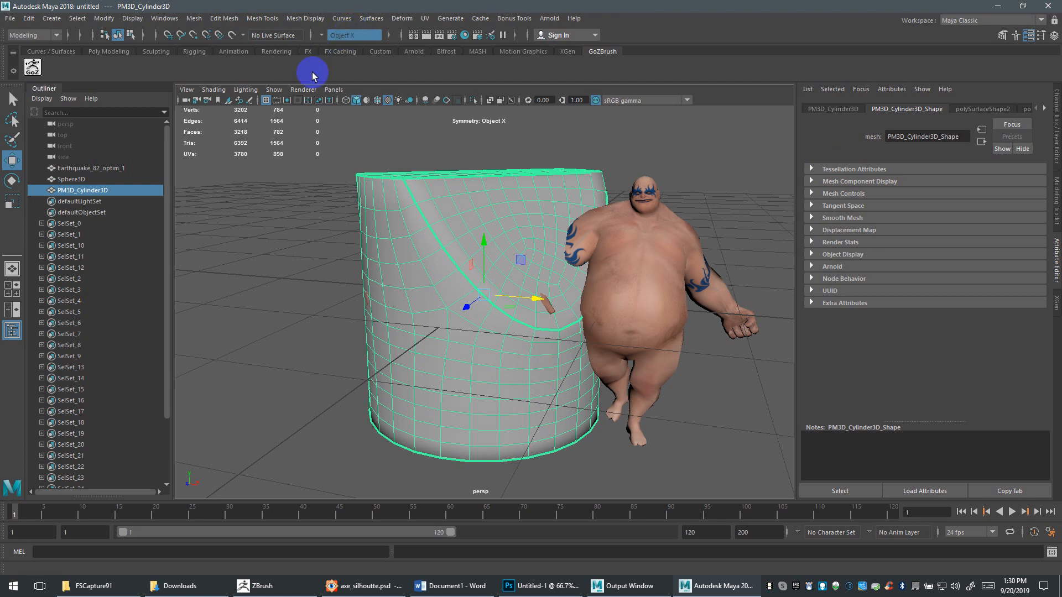
# Step: Select the Sphere3D and PM3D_Cylinder3D meshes and apply Soften/Harden Edges to them
pyautogui.click(324, 307)
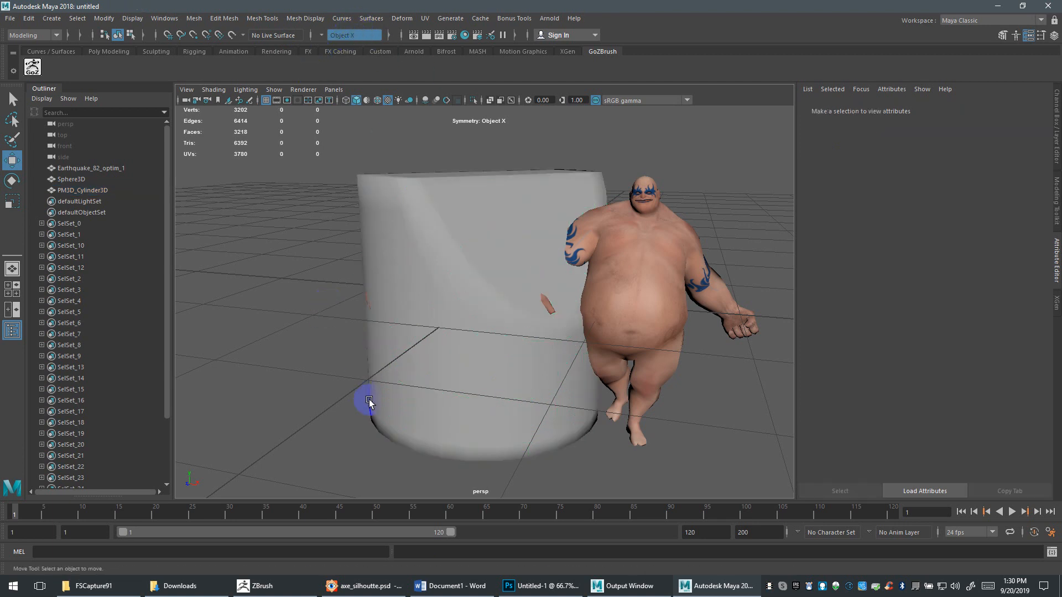
pyautogui.keyDown('alt'); pyautogui.moveTo(387, 450); pyautogui.dragTo(441, 325); pyautogui.keyUp('alt')
pyautogui.click(442, 328)
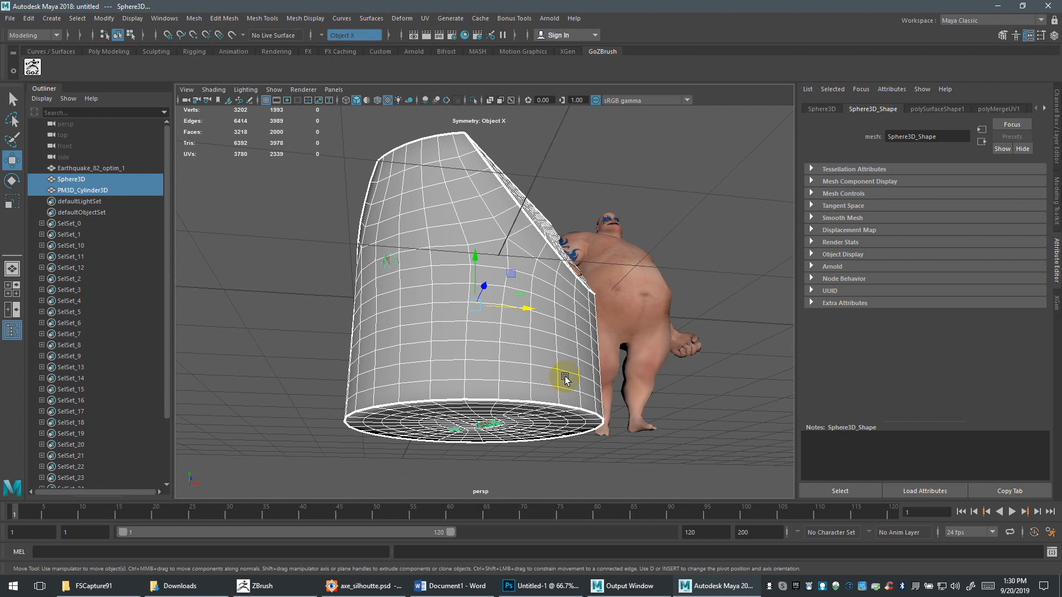
pyautogui.keyDown('alt'); pyautogui.moveTo(553, 340); pyautogui.dragTo(339, 291); pyautogui.keyUp('alt')
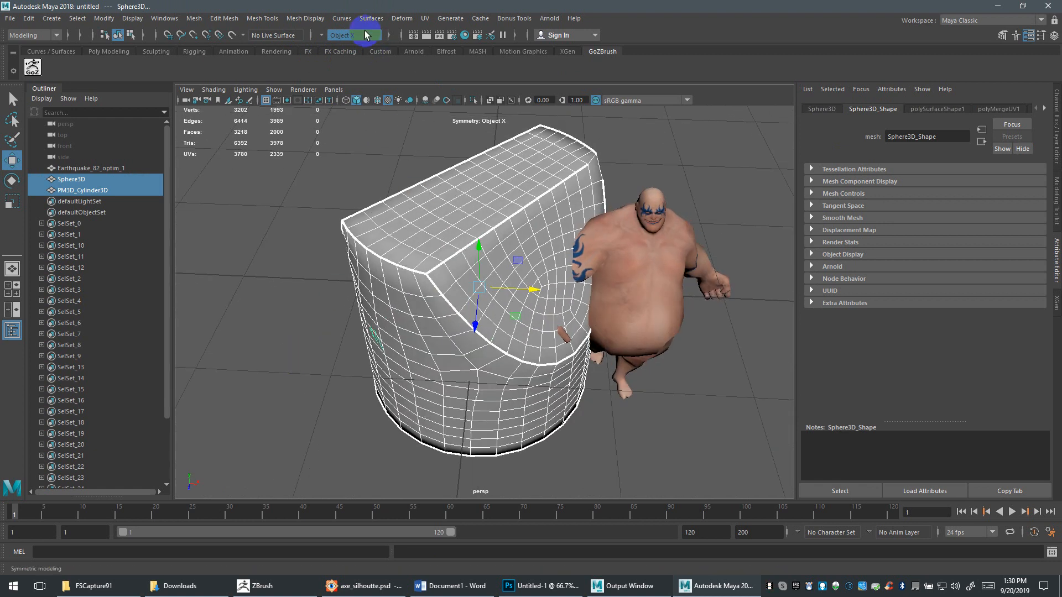
pyautogui.click(302, 22)
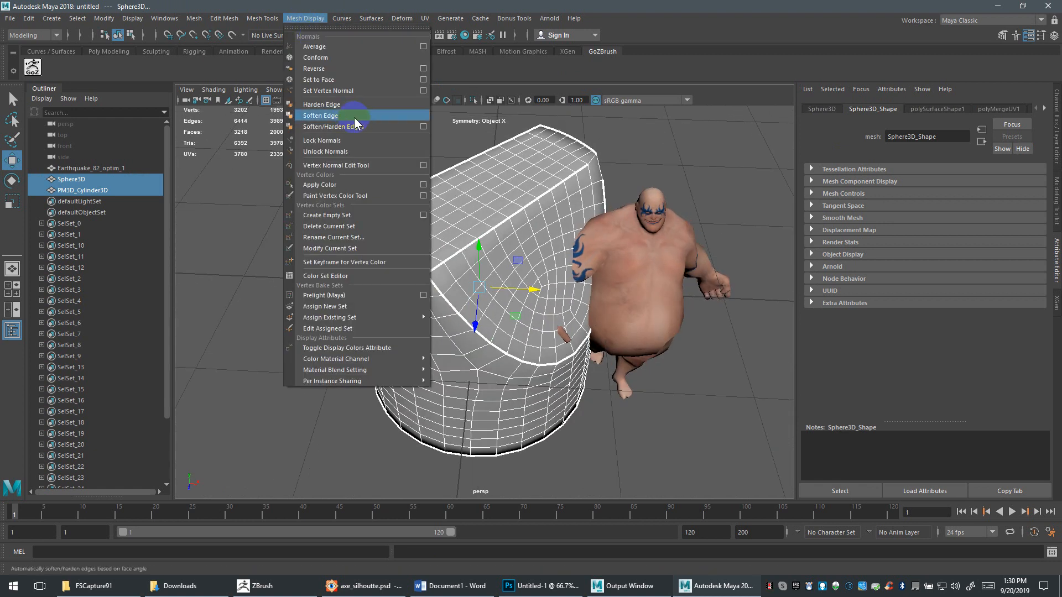
pyautogui.click(344, 131)
pyautogui.click(318, 378)
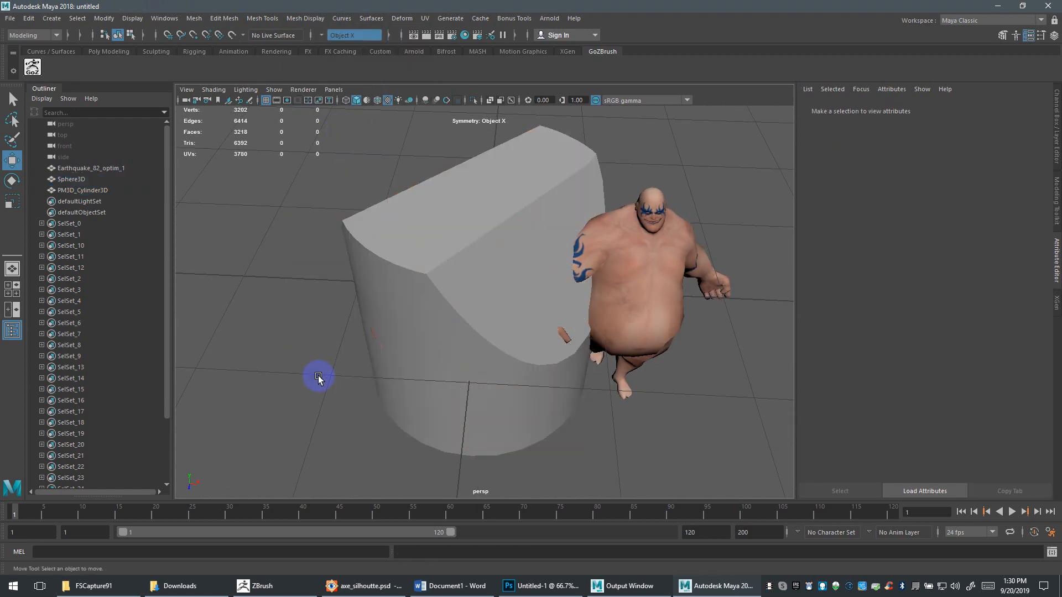
# Step: Inspect the cylinder's hard edges, then select the mesh and display it with smooth mesh preview
pyautogui.keyDown('alt'); pyautogui.moveTo(408, 255); pyautogui.dragTo(420, 293); pyautogui.keyUp('alt')
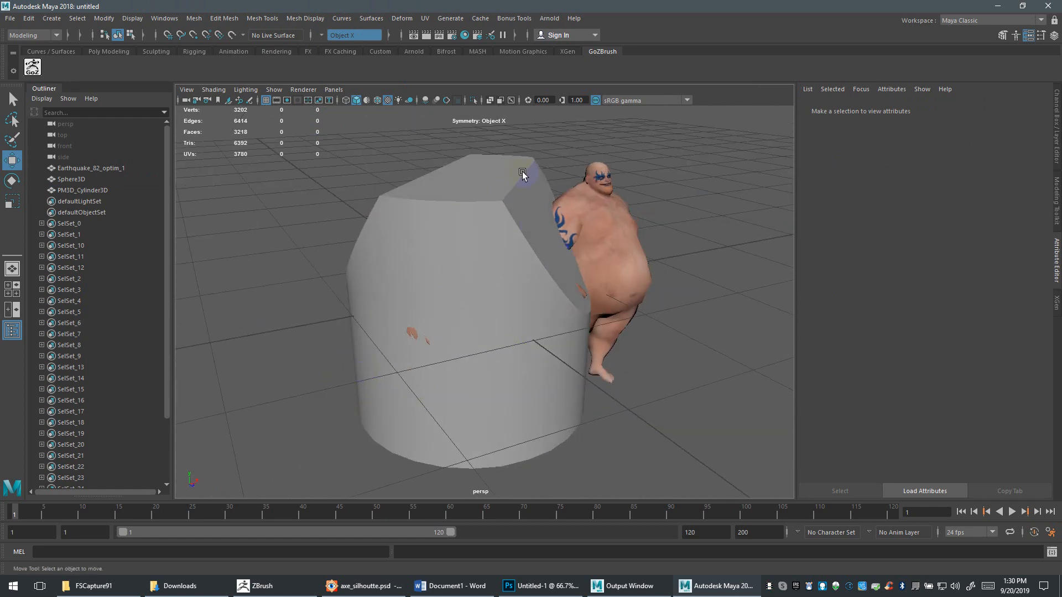
pyautogui.click(337, 276)
pyautogui.keyDown('alt'); pyautogui.moveTo(351, 316); pyautogui.dragTo(510, 324); pyautogui.keyUp('alt')
pyautogui.click(663, 329)
pyautogui.click(541, 356)
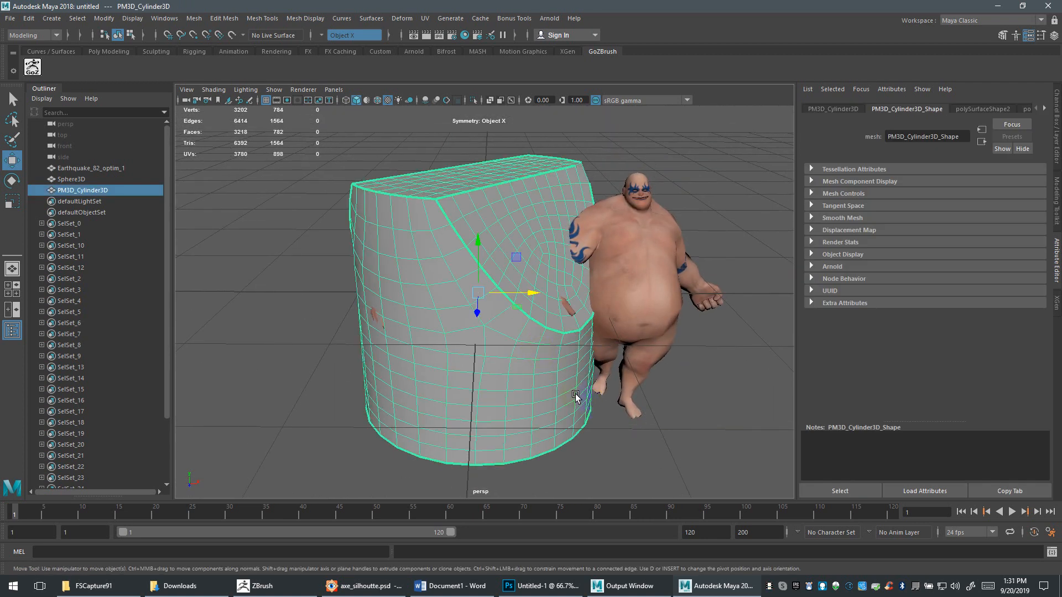
pyautogui.moveTo(721, 368); pyautogui.dragTo(695, 377)
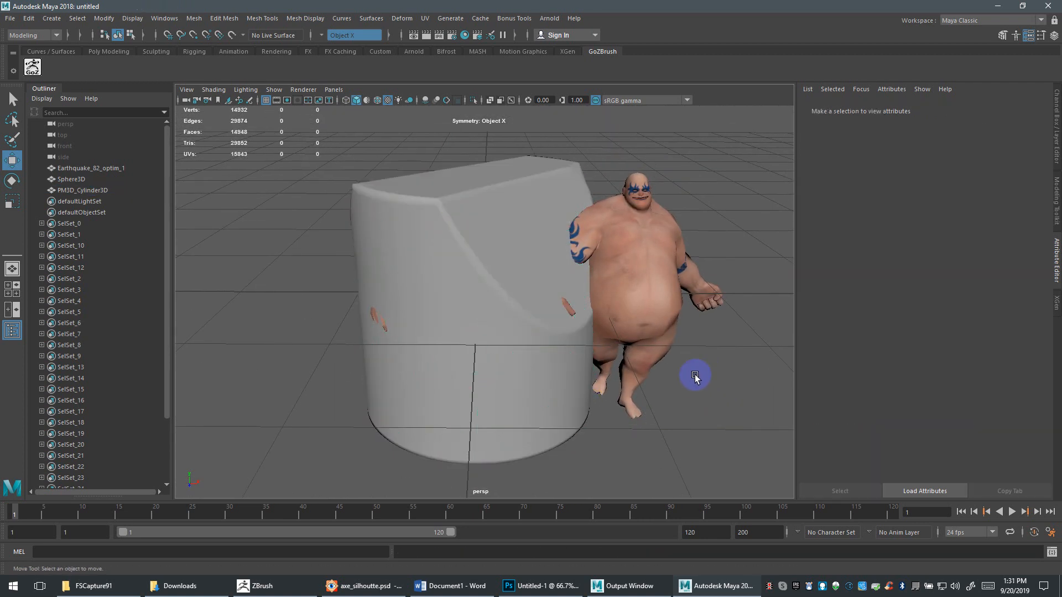
# Step: Switch the cylinder to edge selection and select the edge loop around the slanted cut face
pyautogui.click(503, 285)
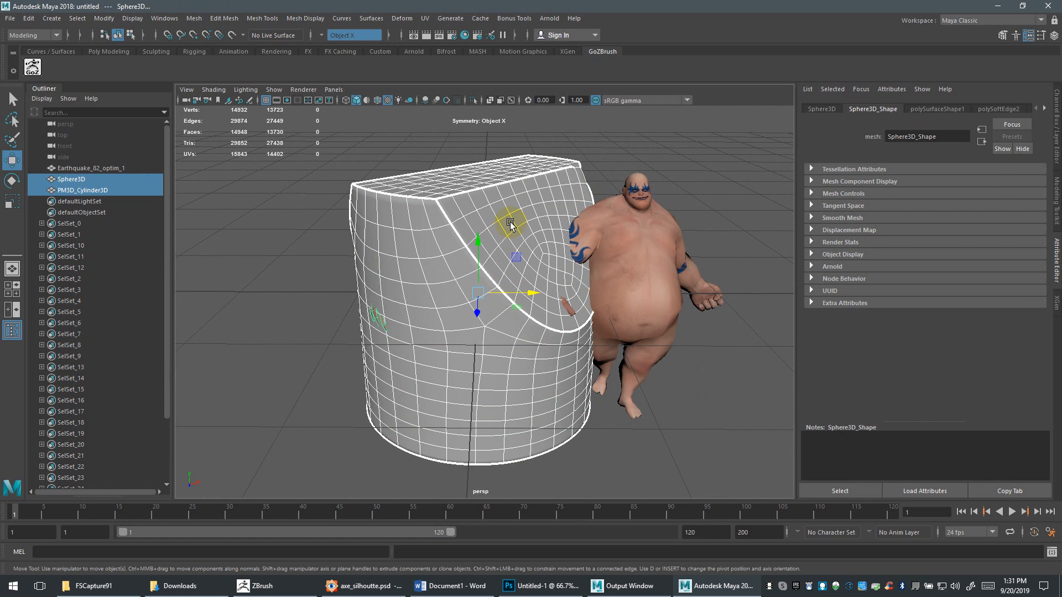
pyautogui.rightClick(444, 237)
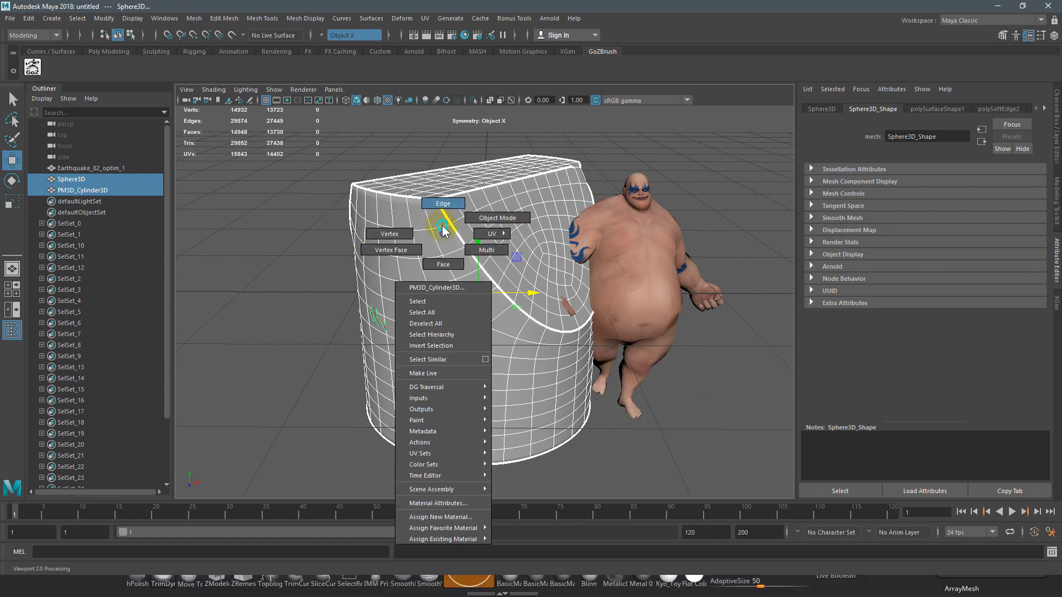
pyautogui.click(442, 215)
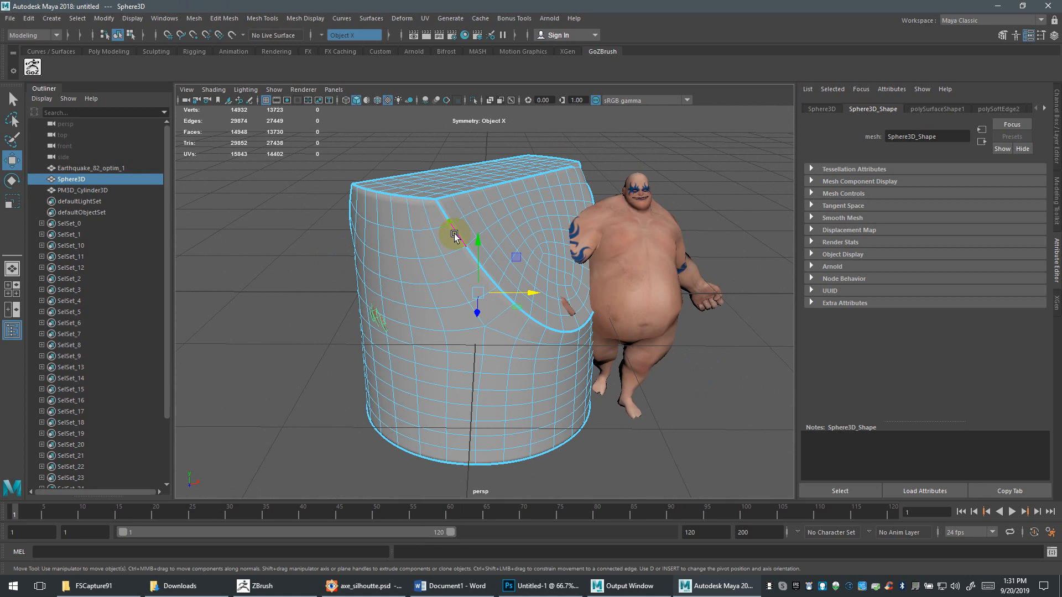
pyautogui.doubleClick(453, 234)
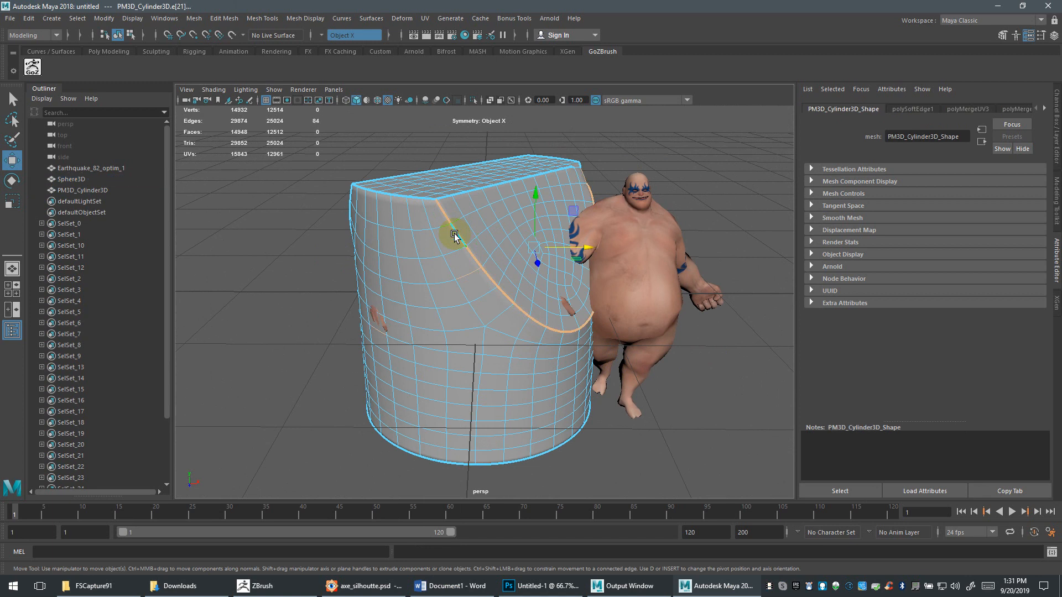
# Step: Extrude the selected edge loop around the slanted cut and activate the Crease Tool on it
pyautogui.keyDown('shift'); pyautogui.moveTo(454, 234); pyautogui.dragTo(448, 294, button='right'); pyautogui.keyUp('shift')
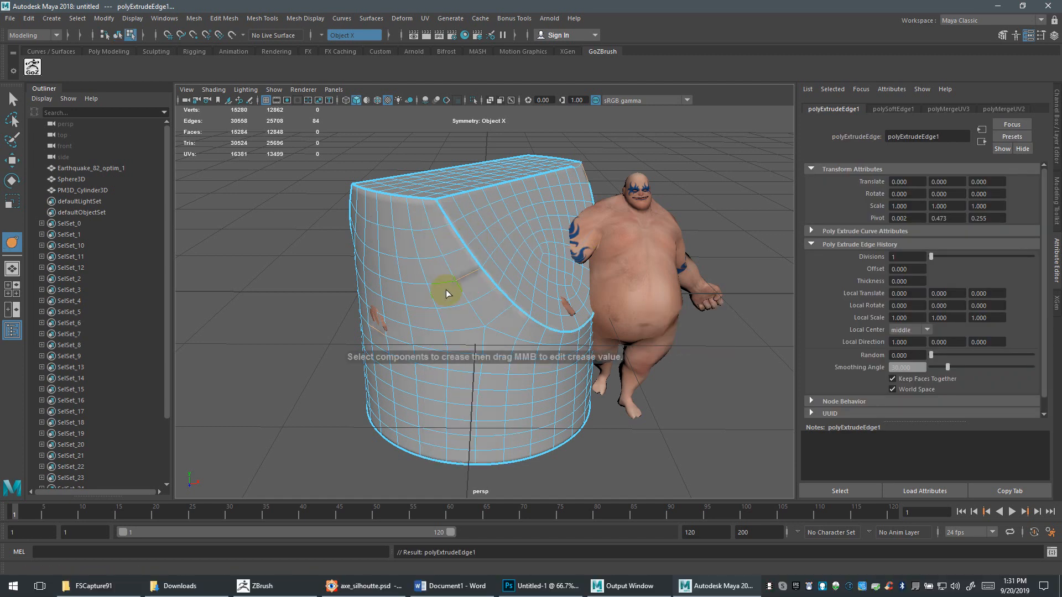
pyautogui.scroll(-10, 476, 261)
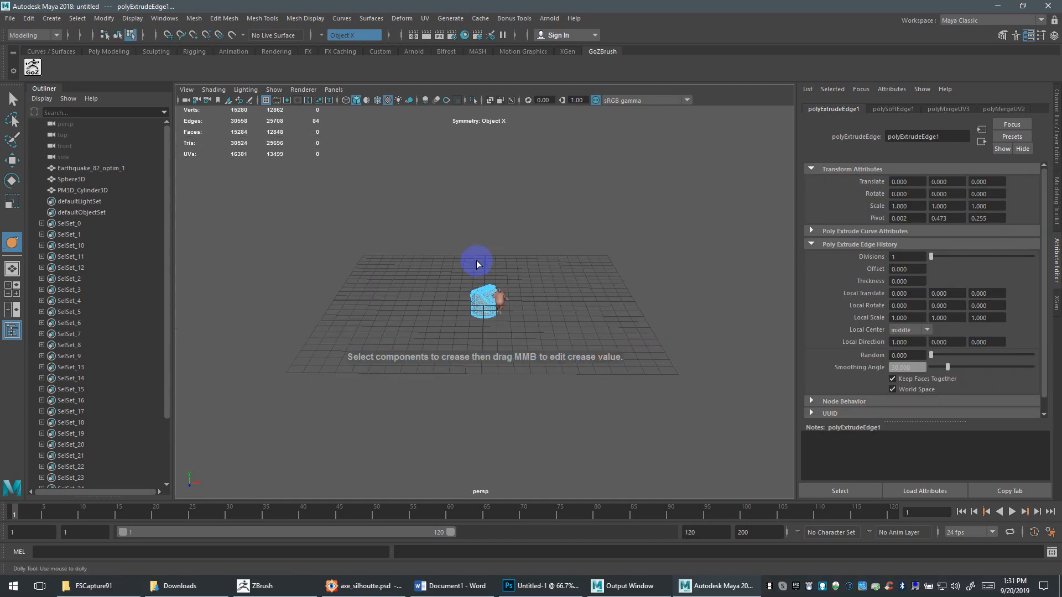
pyautogui.scroll(8, 476, 261)
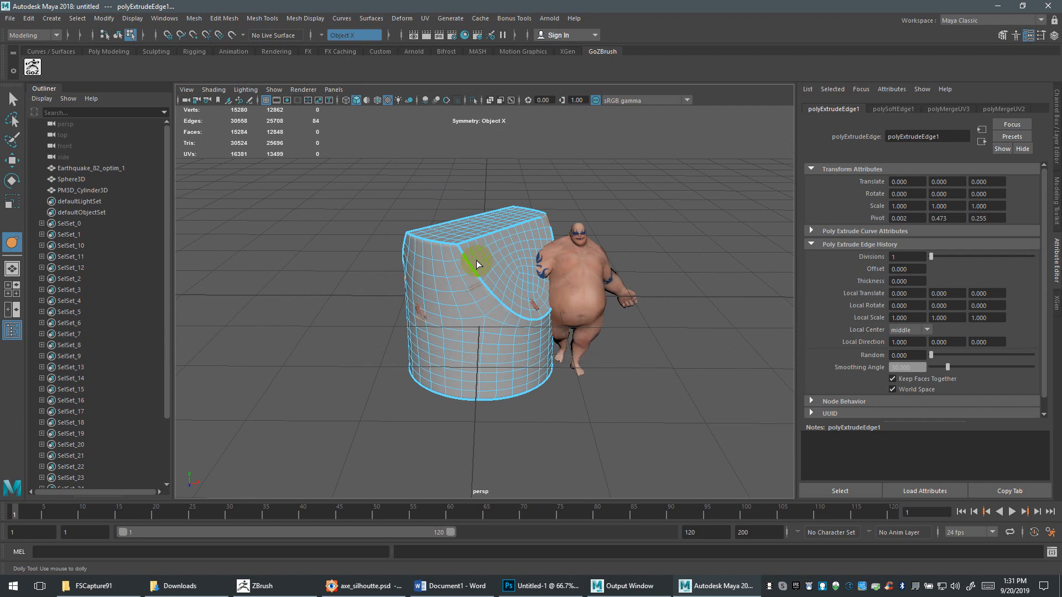